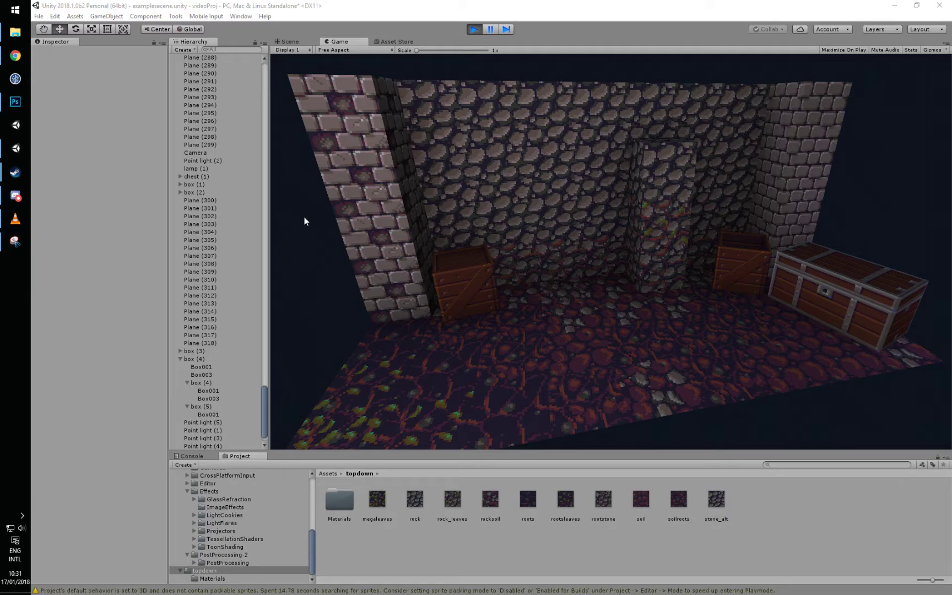
Step: Switch to Photoshop and paint a near-black blotch above the rock tile with a 3 px Pencil
left_click(15, 101)
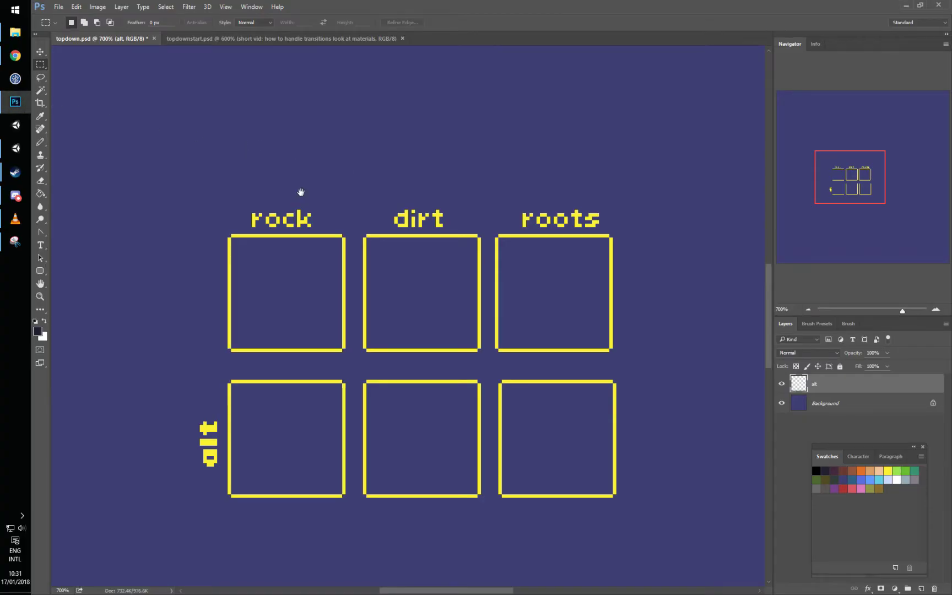
left_click_drag(299, 191, 335, 205)
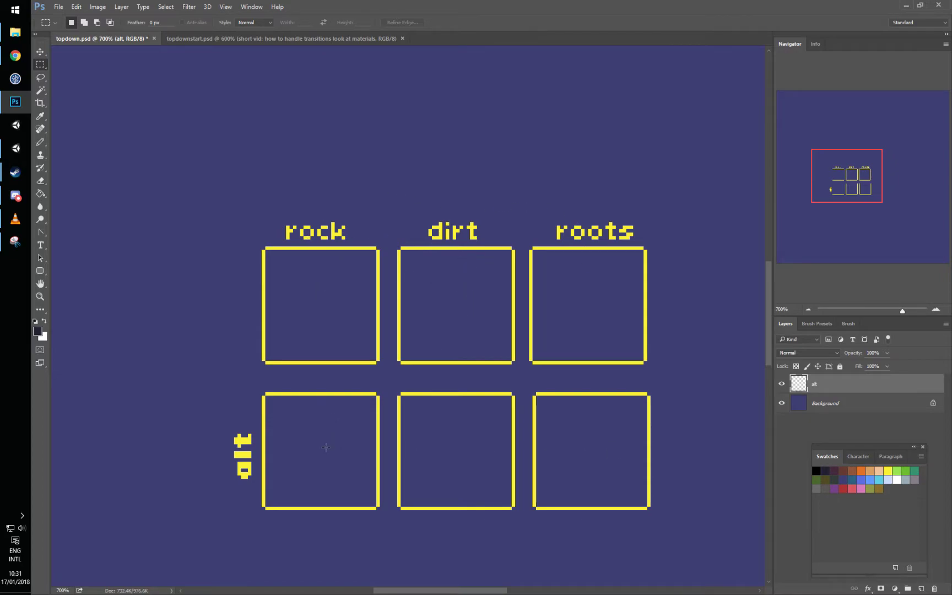
left_click_drag(300, 182, 320, 242)
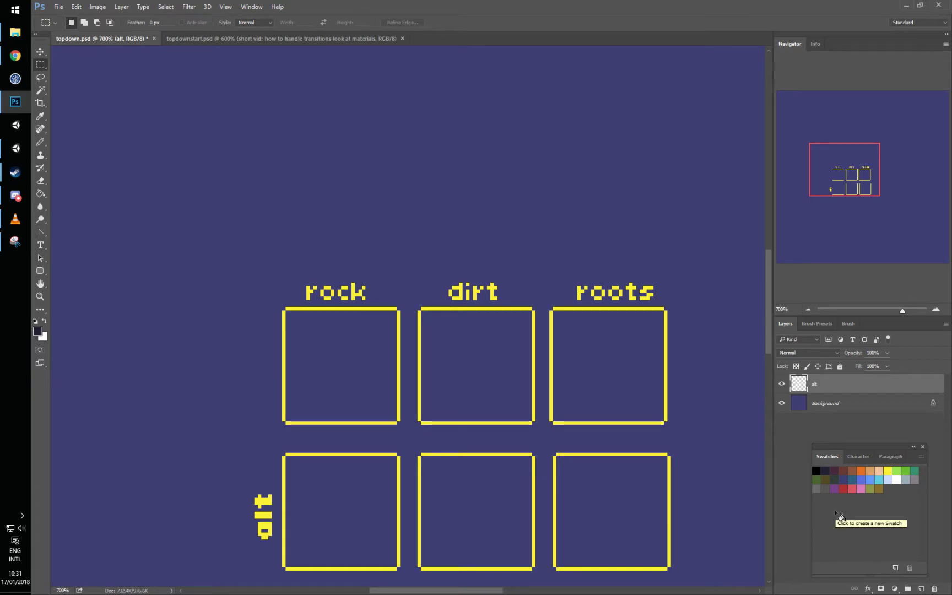
left_click_drag(515, 447, 541, 459)
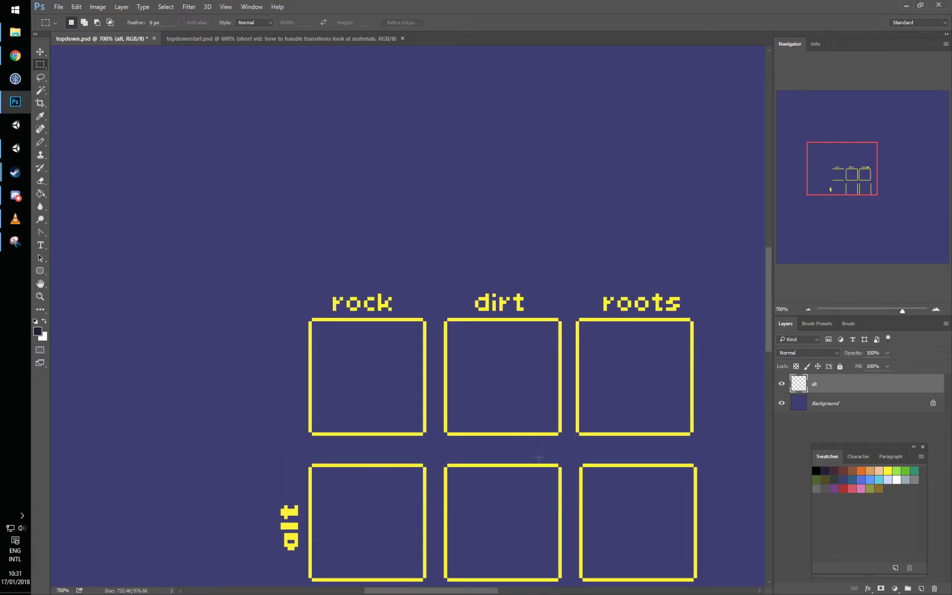
key("b")
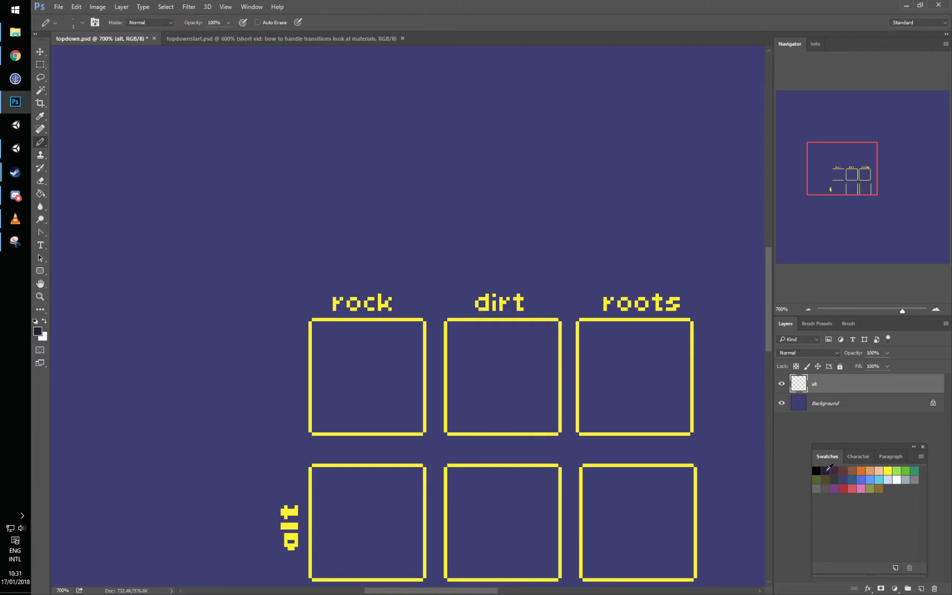
right_click(379, 211)
left_click_drag(432, 237, 434, 238)
left_click_drag(349, 192, 357, 205)
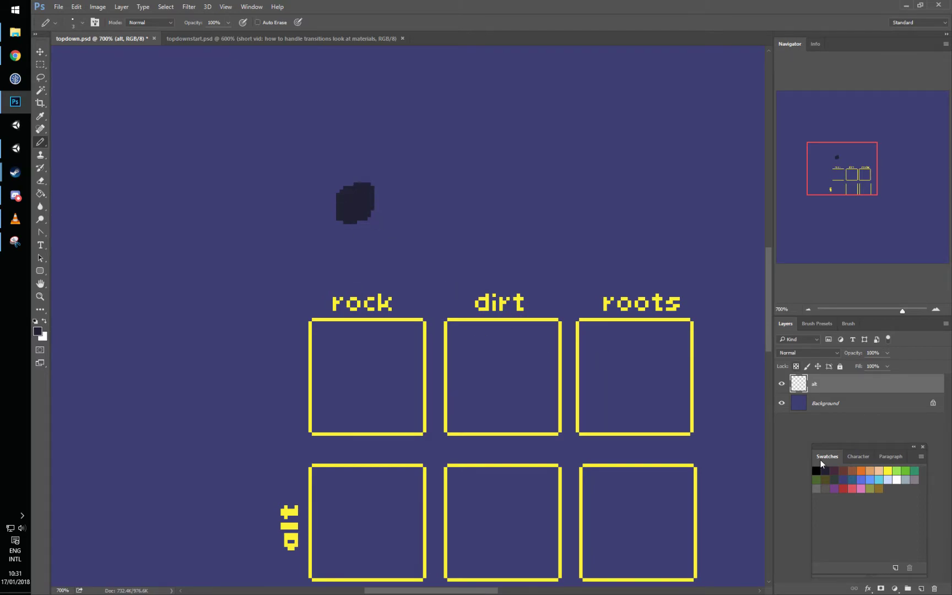
Step: Extend the blotch into a rock palette with overlapping dabs of dark green, brown-grey, mid-grey and light grey, rising to the upper left
left_click(833, 479)
mouse_move(352, 185)
left_mouse_down()
mouse_move(355, 203)
mouse_move(342, 200)
mouse_move(347, 190)
mouse_move(339, 198)
left_mouse_up()
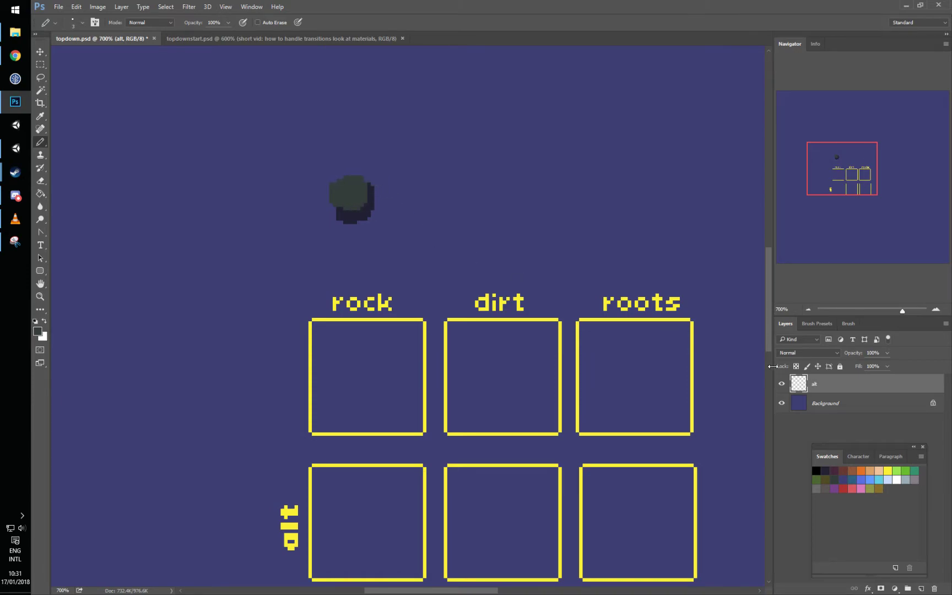
left_click(823, 489)
left_click_drag(340, 172, 352, 187)
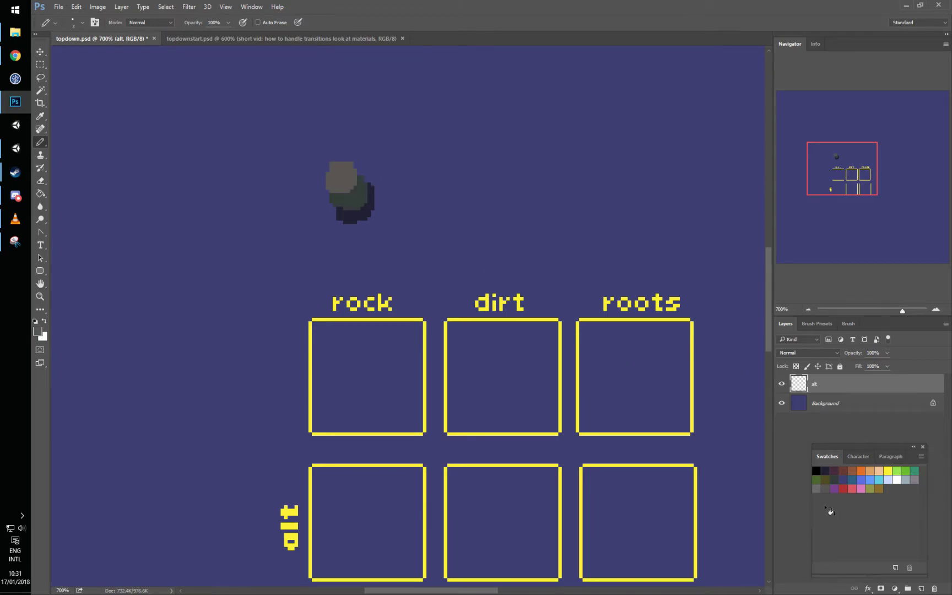
left_click(818, 488)
mouse_move(336, 156)
left_mouse_down()
mouse_move(331, 177)
mouse_move(324, 166)
left_mouse_up()
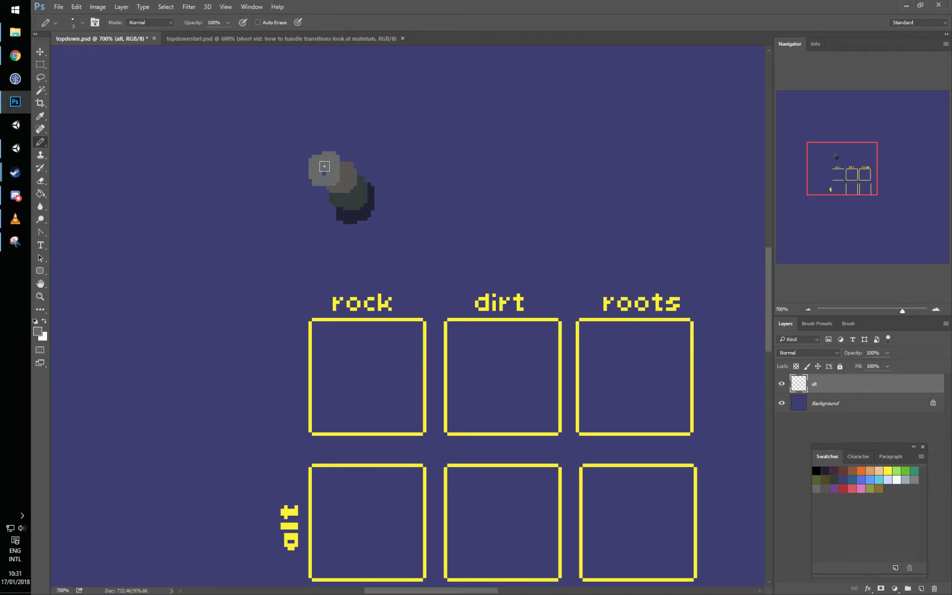
left_click(917, 478)
mouse_move(306, 148)
left_mouse_down()
mouse_move(307, 165)
mouse_move(315, 161)
left_mouse_up()
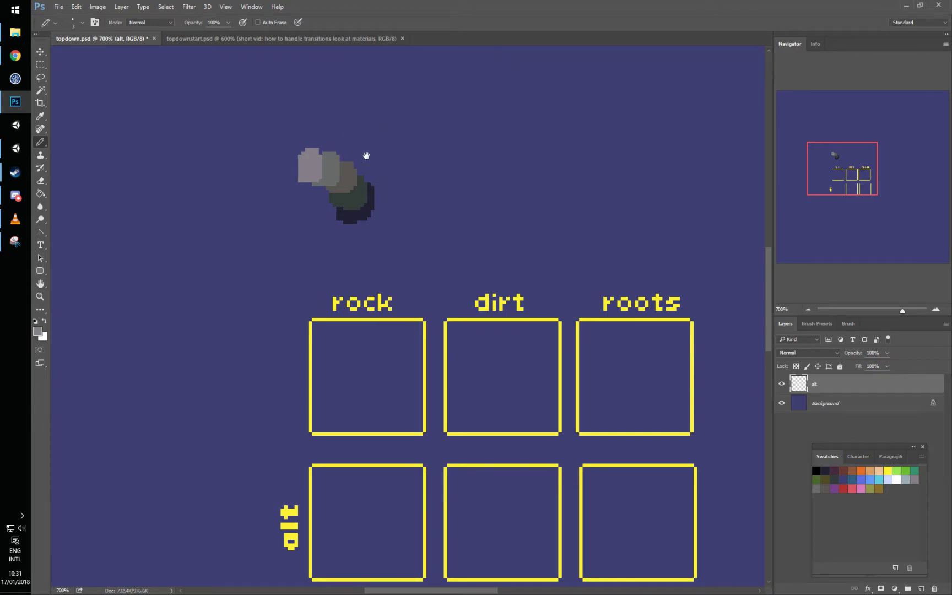
Step: Draw a solid oval rock in the darkest palette colour, lower left of the palette dabs, with a 1 px Pencil
left_click_drag(362, 151, 391, 164)
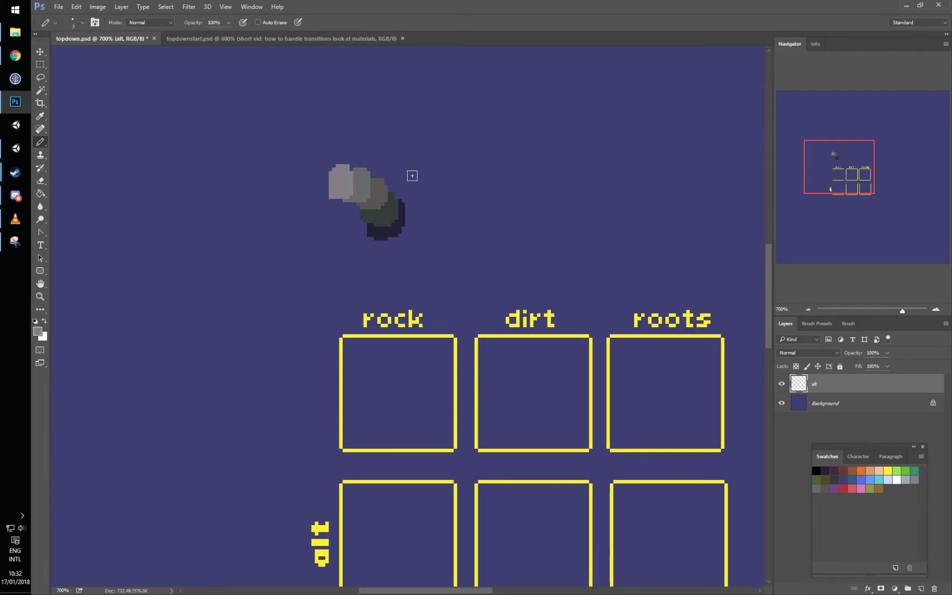
left_click_drag(429, 150, 451, 219)
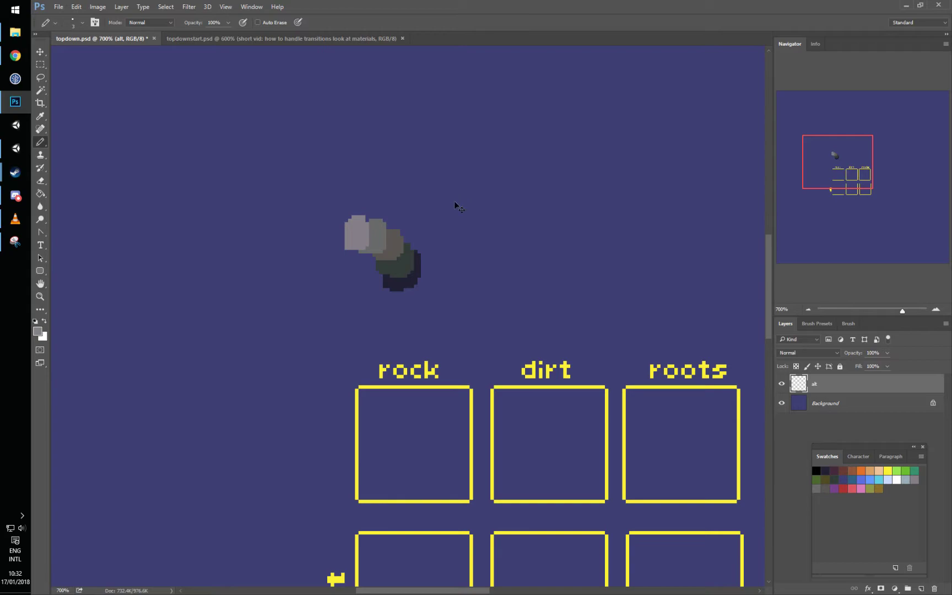
key("ctrl+plus")
right_click(450, 289)
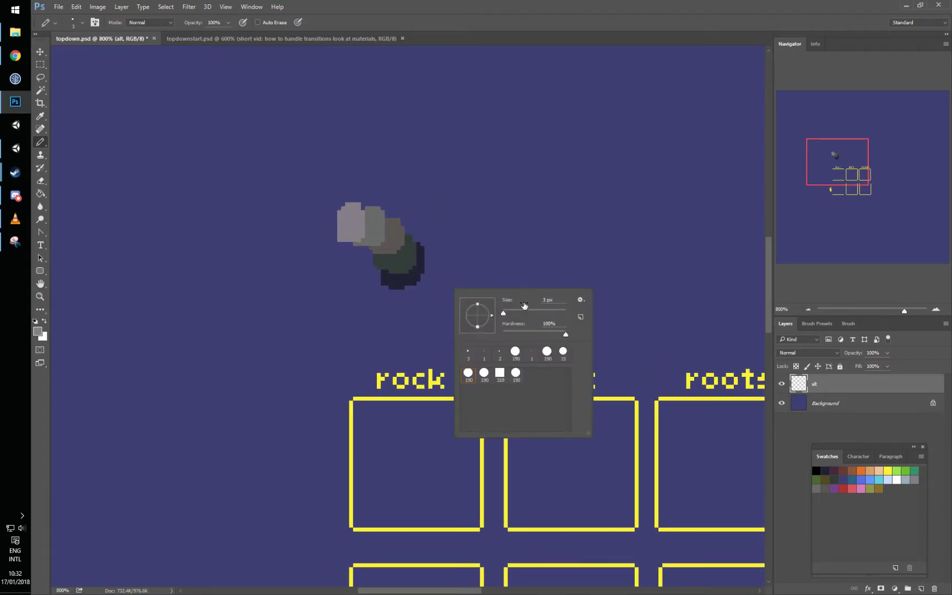
left_click_drag(504, 313, 484, 312)
left_click(515, 5)
left_click_drag(450, 213, 480, 215)
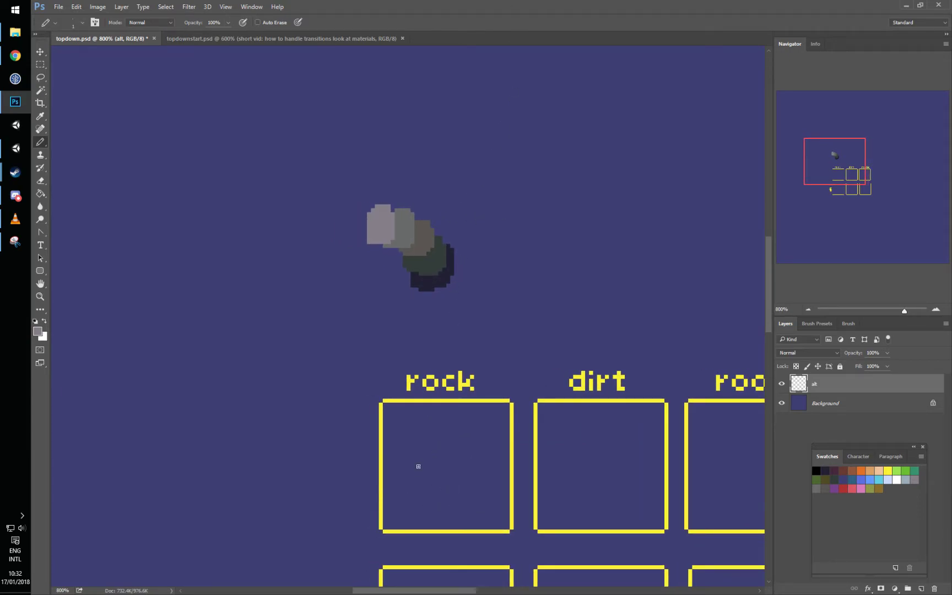
left_click(441, 280, "alt")
left_click_drag(381, 373, 425, 336)
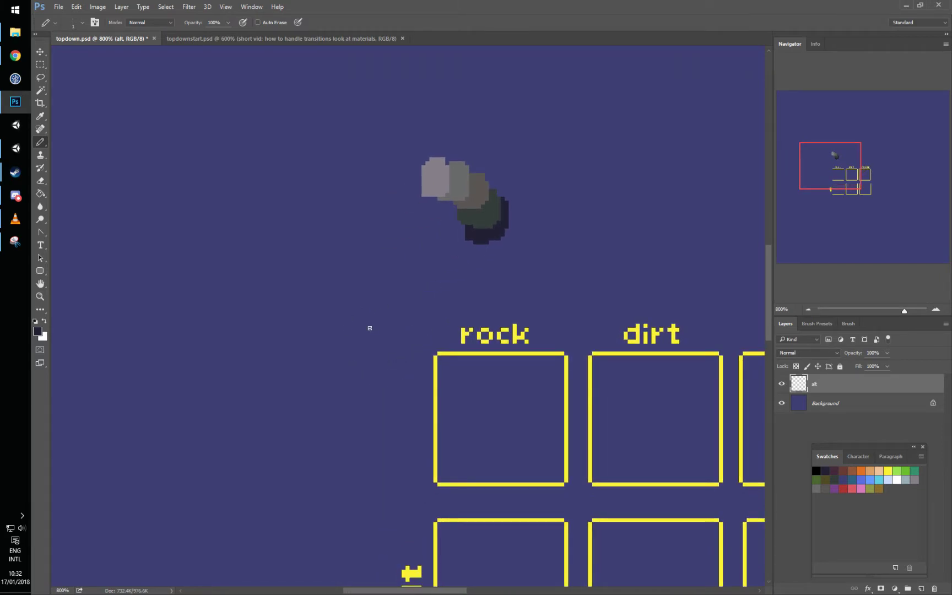
key("ctrl+plus")
key("ctrl+plus")
right_click(365, 300)
mouse_move(319, 342)
left_mouse_down()
mouse_move(366, 327)
mouse_move(329, 267)
mouse_move(352, 322)
mouse_move(341, 229)
mouse_move(314, 328)
mouse_move(409, 240)
mouse_move(333, 233)
mouse_move(304, 324)
mouse_move(401, 271)
mouse_move(339, 230)
mouse_move(288, 317)
mouse_move(369, 300)
mouse_move(321, 272)
mouse_move(301, 337)
mouse_move(320, 349)
mouse_move(289, 290)
mouse_move(335, 296)
mouse_move(312, 329)
mouse_move(350, 305)
mouse_move(314, 330)
mouse_move(384, 302)
mouse_move(393, 278)
mouse_move(360, 313)
mouse_move(404, 242)
mouse_move(373, 218)
mouse_move(353, 218)
mouse_move(386, 230)
mouse_move(352, 213)
mouse_move(330, 217)
mouse_move(348, 245)
mouse_move(305, 272)
mouse_move(336, 238)
mouse_move(338, 254)
mouse_move(315, 290)
mouse_move(349, 293)
mouse_move(372, 279)
mouse_move(357, 293)
left_mouse_up()
left_click_drag(250, 234, 278, 259)
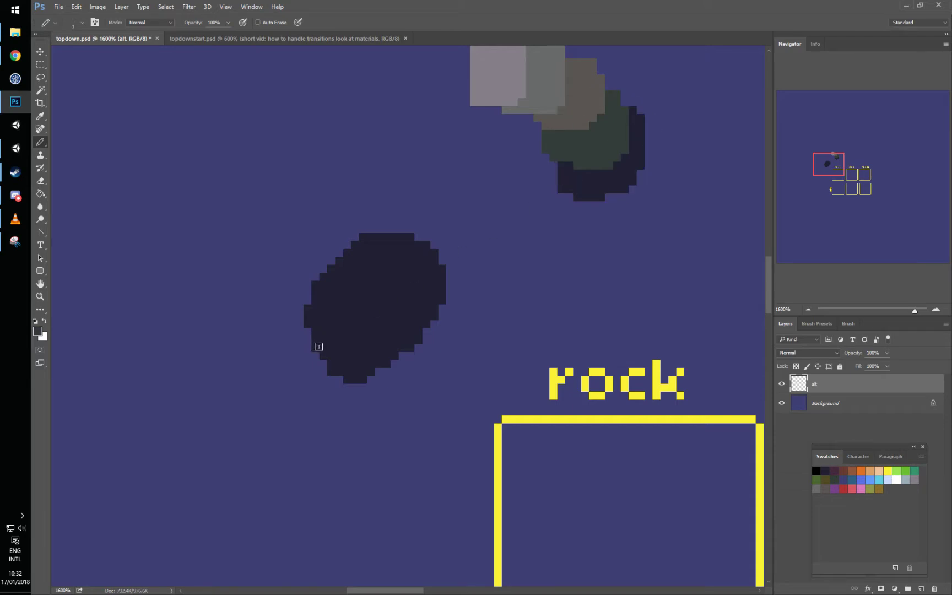
Step: Shade the sample rock's lower-right side dark green and fill its upper-left face with brown-grey from the palette
mouse_move(319, 346)
left_mouse_down()
mouse_move(390, 322)
mouse_move(424, 280)
mouse_move(425, 249)
left_mouse_up()
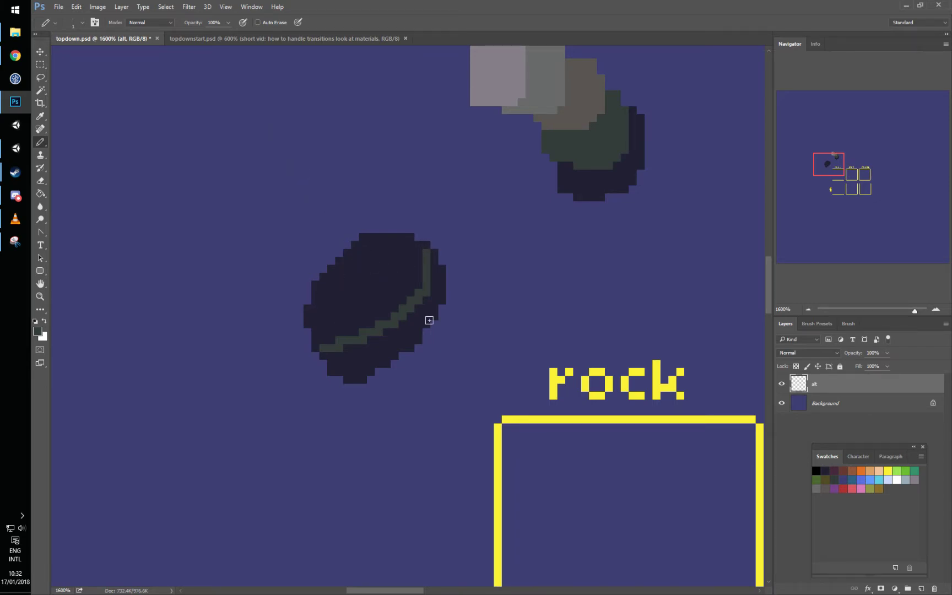
mouse_move(434, 257)
left_mouse_down()
mouse_move(439, 282)
mouse_move(413, 338)
mouse_move(380, 364)
mouse_move(353, 371)
mouse_move(334, 358)
mouse_move(381, 358)
mouse_move(435, 282)
mouse_move(400, 333)
mouse_move(339, 366)
mouse_move(416, 314)
mouse_move(342, 353)
left_mouse_up()
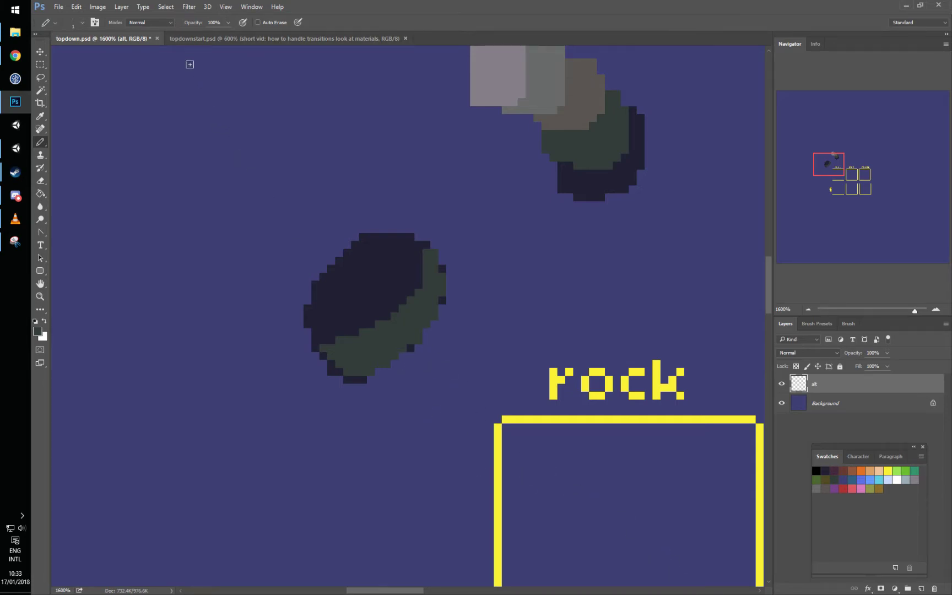
scroll(506, 132, "up", 1)
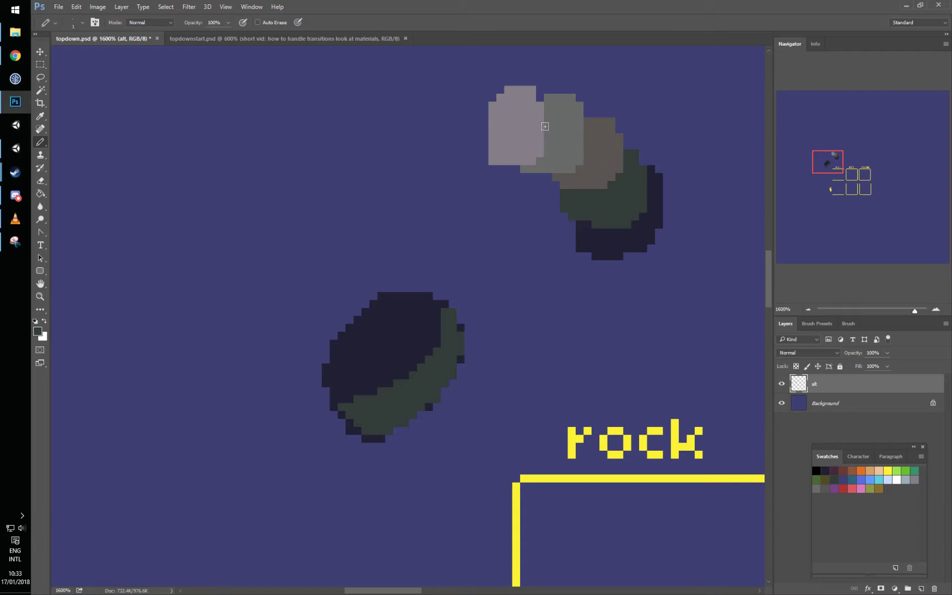
left_click(600, 152, "alt")
mouse_move(339, 392)
left_mouse_down()
mouse_move(409, 362)
mouse_move(428, 333)
mouse_move(418, 304)
mouse_move(370, 312)
mouse_move(342, 353)
mouse_move(358, 380)
mouse_move(432, 333)
mouse_move(391, 311)
mouse_move(341, 381)
mouse_move(417, 324)
mouse_move(399, 355)
mouse_move(352, 370)
mouse_move(389, 320)
mouse_move(421, 320)
mouse_move(392, 357)
mouse_move(363, 352)
mouse_move(379, 348)
mouse_move(396, 368)
mouse_move(380, 357)
mouse_move(370, 392)
mouse_move(333, 398)
left_mouse_up()
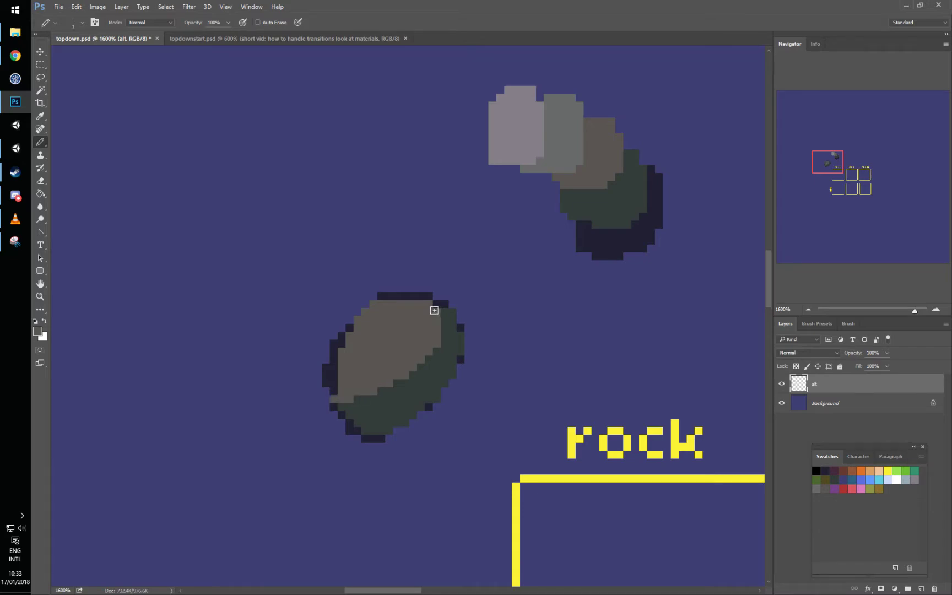
Step: Paint a mid-grey diagonal band across the sample rock's lit face and add light-grey highlights along its lower edge
left_click(571, 140, "alt")
mouse_move(338, 395)
left_mouse_down()
mouse_move(416, 346)
mouse_move(430, 309)
mouse_move(357, 368)
mouse_move(340, 397)
mouse_move(417, 360)
mouse_move(428, 316)
mouse_move(362, 377)
mouse_move(429, 329)
mouse_move(422, 304)
mouse_move(434, 343)
mouse_move(343, 393)
mouse_move(329, 387)
mouse_move(361, 397)
mouse_move(393, 386)
mouse_move(436, 343)
left_mouse_up()
left_click(506, 133, "alt")
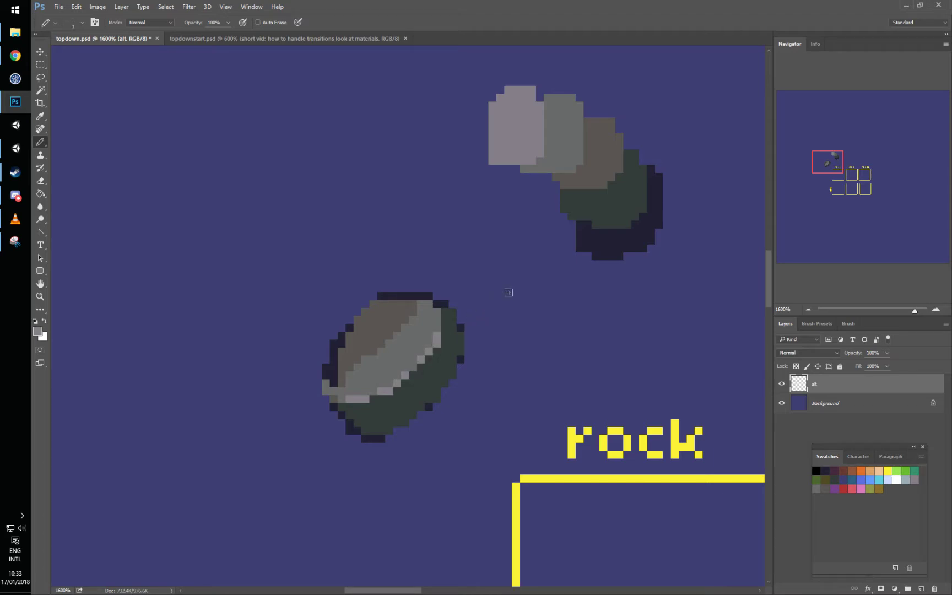
Step: Close and thicken the near-black outline around the sample rock's lower-right and upper-left edges
left_click_drag(546, 297, 515, 285)
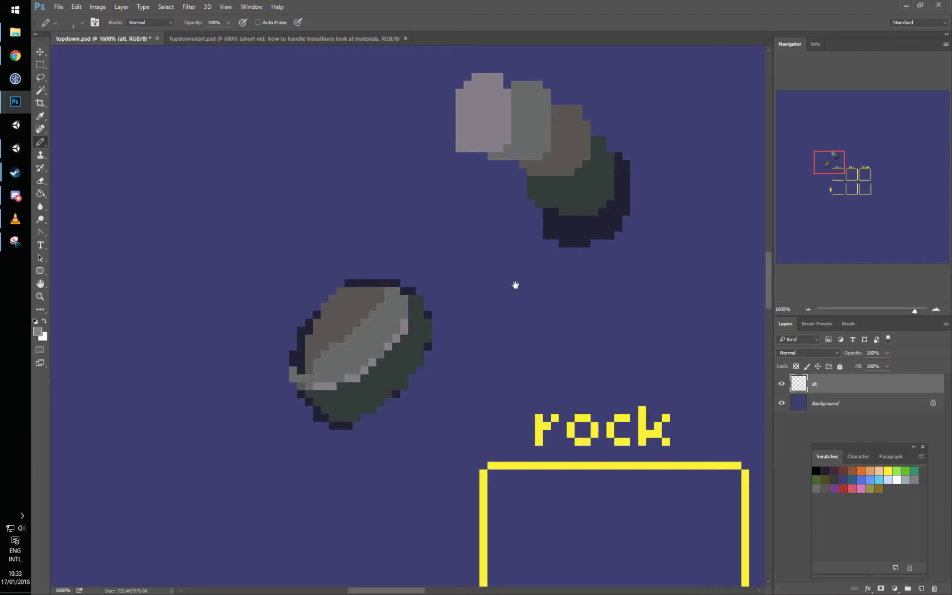
key("z")
left_click(382, 359)
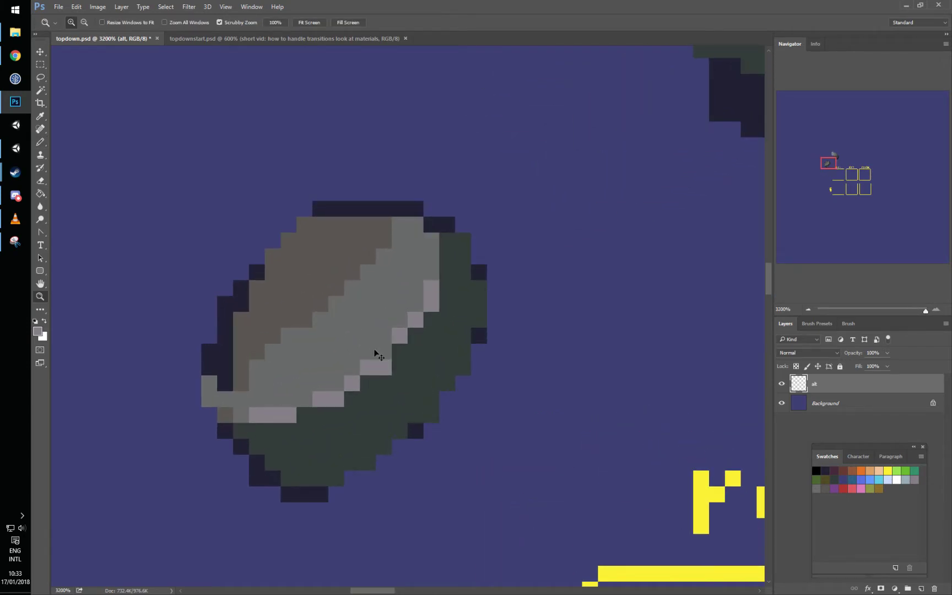
key("ctrl+minus")
key("b")
left_click(410, 342, "alt")
left_click(397, 342)
left_click_drag(470, 360, 456, 328)
left_click(350, 371, "alt")
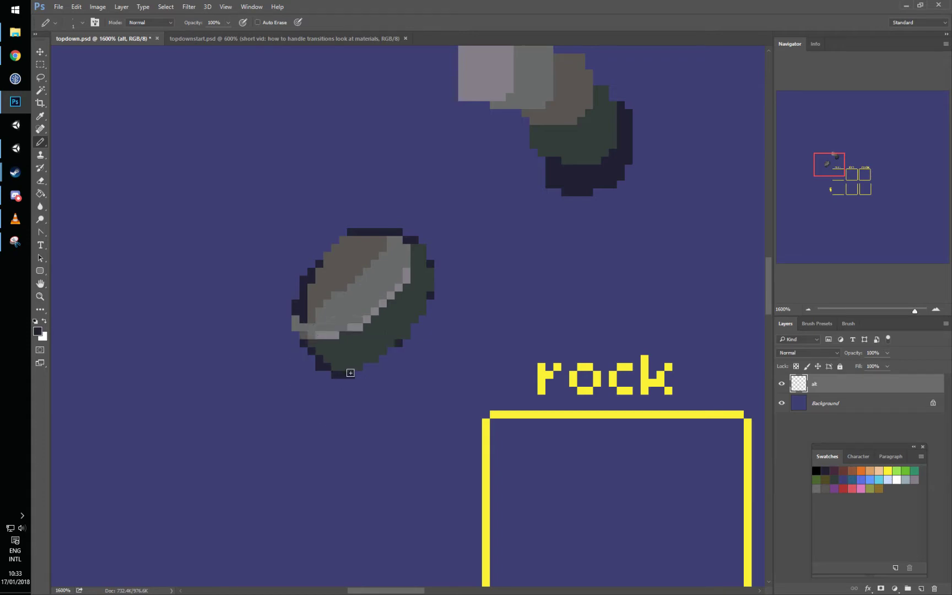
mouse_move(328, 360)
left_mouse_down()
mouse_move(367, 368)
mouse_move(417, 330)
mouse_move(424, 255)
mouse_move(419, 341)
mouse_move(361, 372)
left_mouse_up()
left_click(335, 240)
left_click(343, 231)
left_click_drag(325, 249, 320, 256)
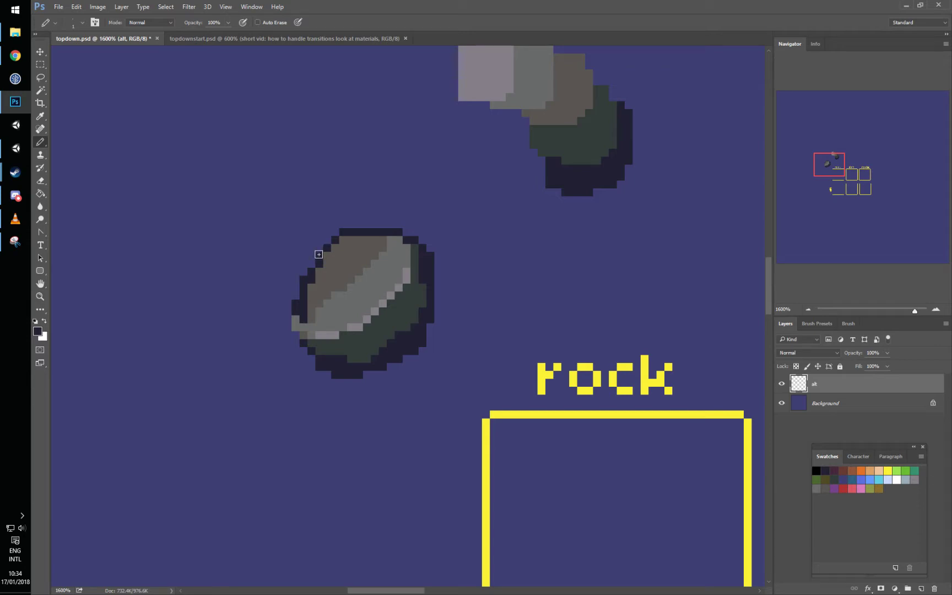
Step: Clean up the sample rock's left end with brown-grey fill pixels and a thin near-black outline
left_click(314, 305, "alt")
left_click_drag(303, 311, 302, 296)
left_click(304, 319)
left_click(298, 284, "alt")
left_click(296, 296)
left_click(309, 315, "alt")
left_click(295, 320)
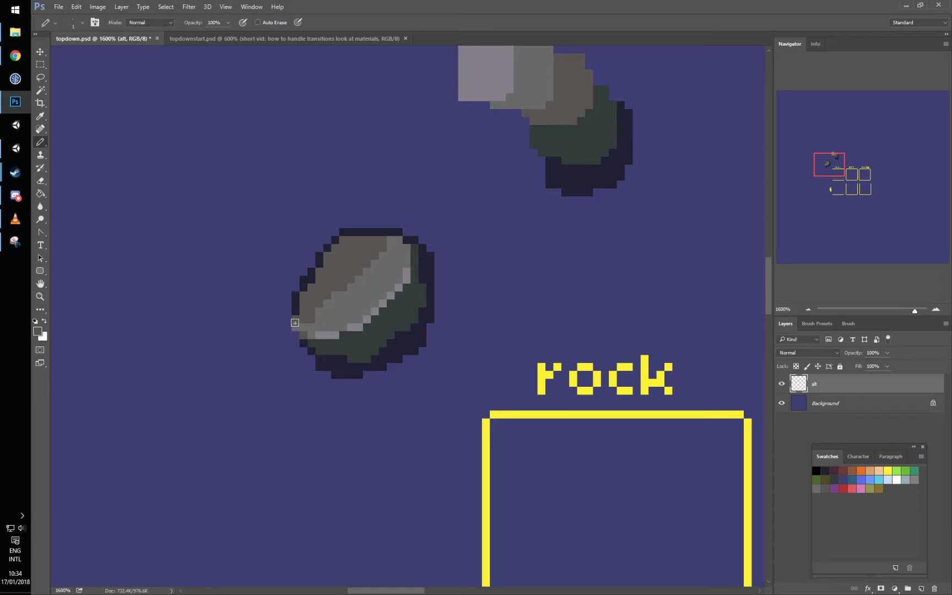
left_click(295, 312, "alt")
left_click(295, 326)
Step: Outline an oval rock at the centre of the rock tile and a second one touching its upper-right edge in near-black
left_click_drag(431, 340, 376, 290)
key("ctrl+minus")
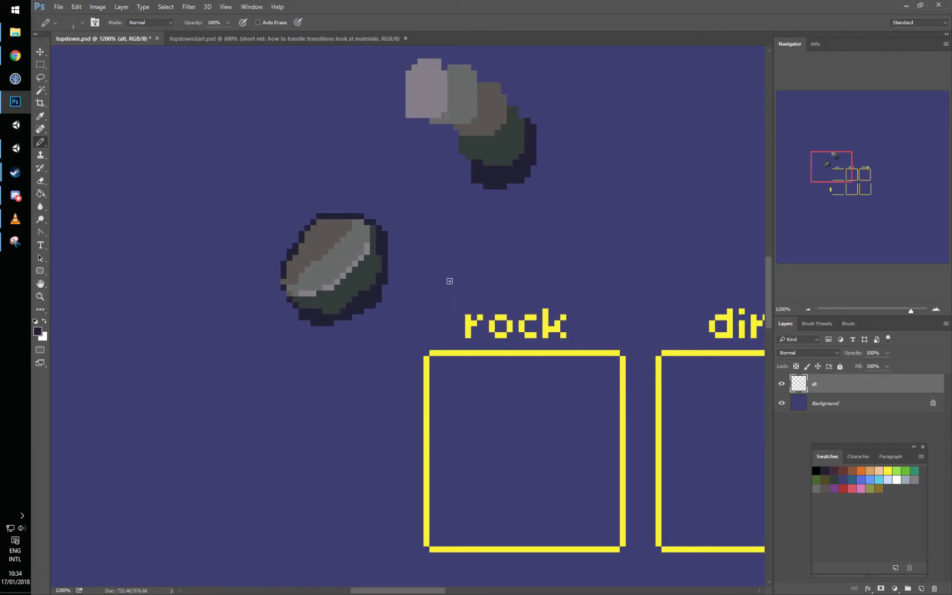
scroll(449, 281, "down", 3)
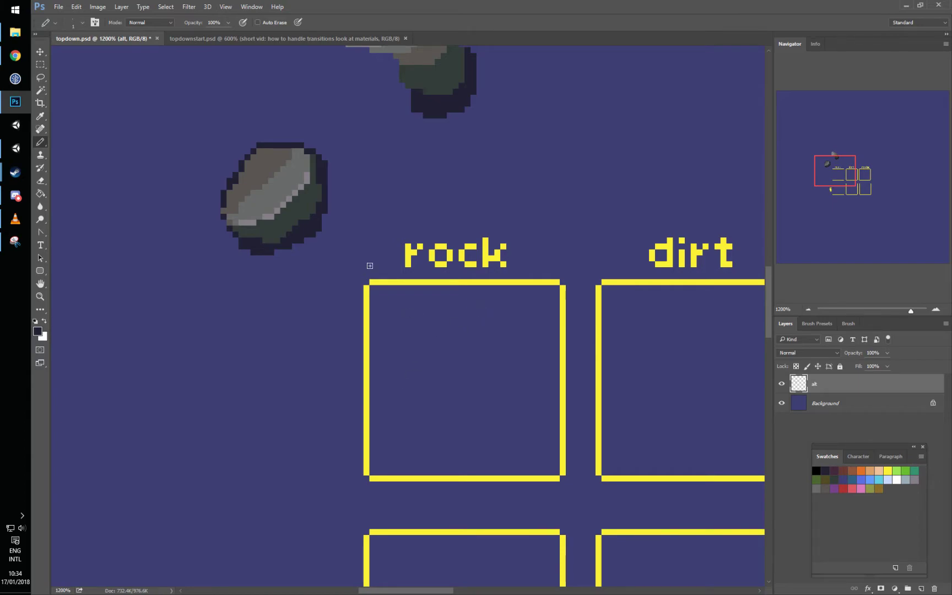
left_click_drag(421, 413, 460, 353)
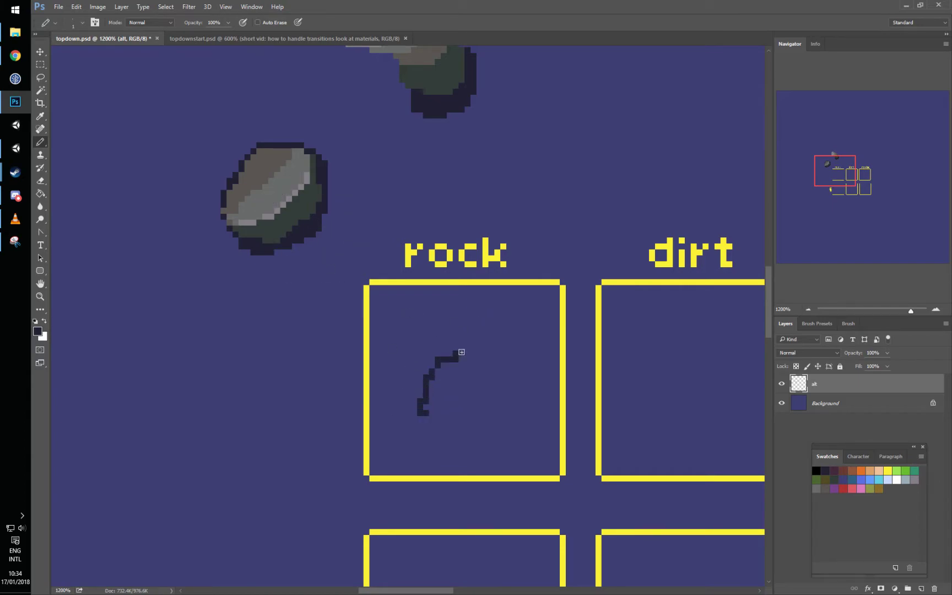
mouse_move(428, 416)
left_mouse_down()
mouse_move(455, 417)
mouse_move(490, 362)
mouse_move(466, 352)
mouse_move(540, 370)
mouse_move(558, 346)
left_mouse_up()
key("ctrl+z")
left_click_drag(509, 371, 553, 346)
mouse_move(492, 350)
left_mouse_down()
mouse_move(540, 292)
mouse_move(533, 299)
mouse_move(553, 299)
mouse_move(557, 315)
mouse_move(553, 348)
mouse_move(562, 331)
left_mouse_up()
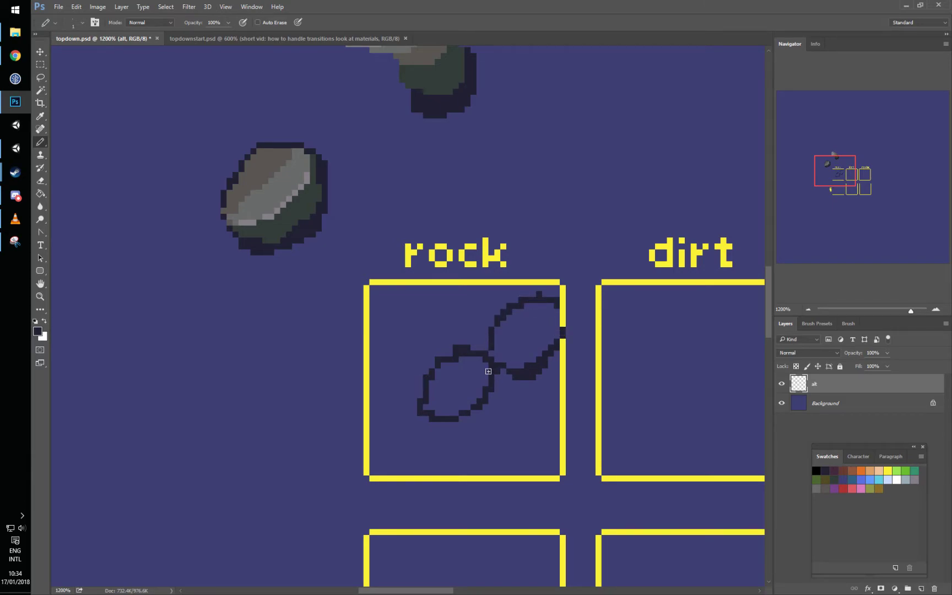
mouse_move(428, 368)
left_mouse_down()
mouse_move(374, 346)
mouse_move(372, 359)
left_mouse_up()
left_click_drag(417, 412, 372, 413)
key("ctrl+alt+z")
key("ctrl+alt+z")
key("ctrl+alt+z")
Step: Outline a third near-black rock against the tile's right edge, directly beneath the upper-right rock
mouse_move(536, 352)
left_mouse_down()
mouse_move(521, 325)
mouse_move(529, 276)
mouse_move(541, 305)
mouse_move(537, 284)
left_mouse_up()
left_click(537, 311, "alt")
left_click(512, 327, "alt")
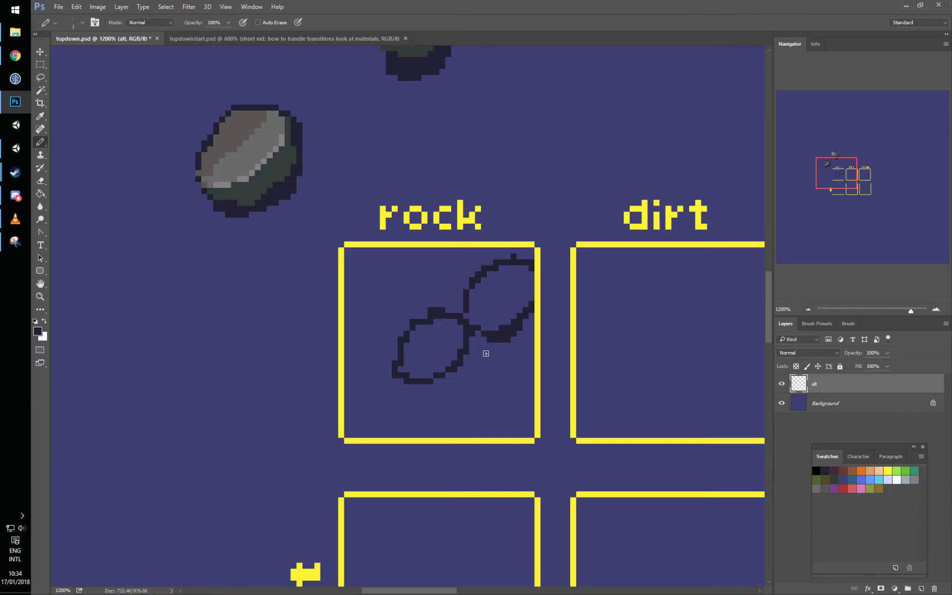
mouse_move(464, 363)
left_mouse_down()
mouse_move(496, 391)
mouse_move(487, 387)
mouse_move(527, 375)
mouse_move(516, 390)
mouse_move(531, 375)
mouse_move(527, 333)
left_mouse_up()
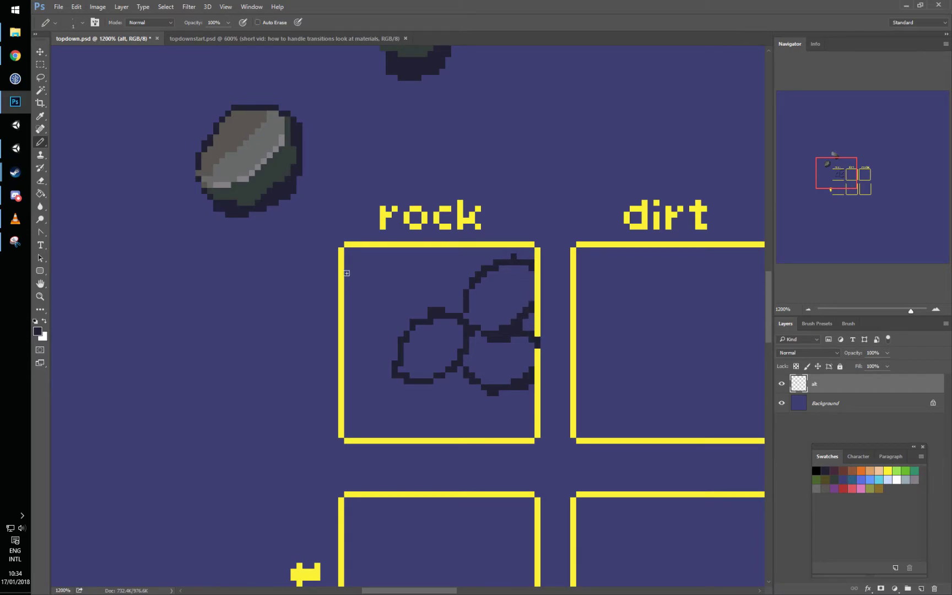
Step: Outline a rock against the tile's left edge beside the central rock, with a short vertical edge line above it
left_click_drag(347, 268, 348, 304)
key("ctrl+z")
key("ctrl+z")
mouse_move(364, 298)
left_mouse_down()
mouse_move(390, 304)
mouse_move(404, 326)
mouse_move(399, 353)
mouse_move(340, 355)
left_mouse_up()
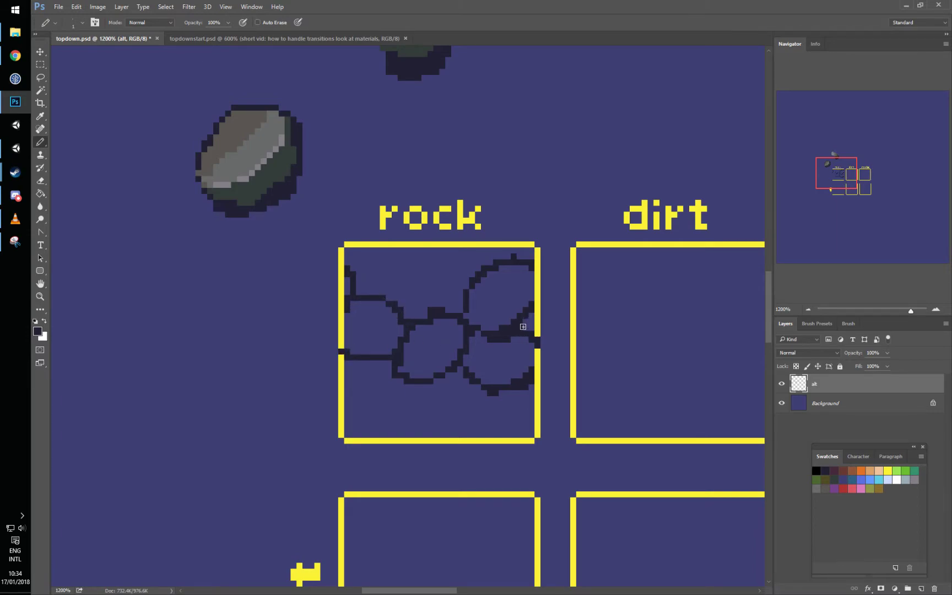
Step: Outline the rocks along the tile's lower left and bottom, plus a small filler rock between the bottom and right-edge rocks
mouse_move(344, 381)
left_mouse_down()
mouse_move(349, 360)
mouse_move(347, 386)
mouse_move(370, 408)
mouse_move(414, 381)
mouse_move(391, 410)
mouse_move(413, 431)
mouse_move(445, 427)
mouse_move(448, 376)
left_mouse_up()
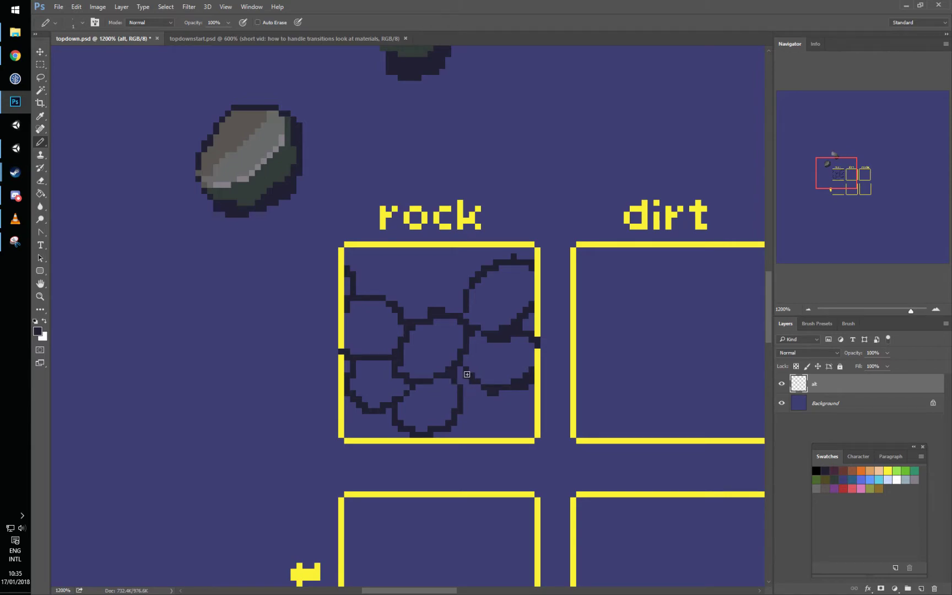
left_click(475, 397, "alt")
mouse_move(461, 392)
left_mouse_down()
mouse_move(462, 402)
mouse_move(441, 391)
mouse_move(443, 377)
mouse_move(488, 401)
mouse_move(468, 435)
left_mouse_up()
left_click(459, 406, "alt")
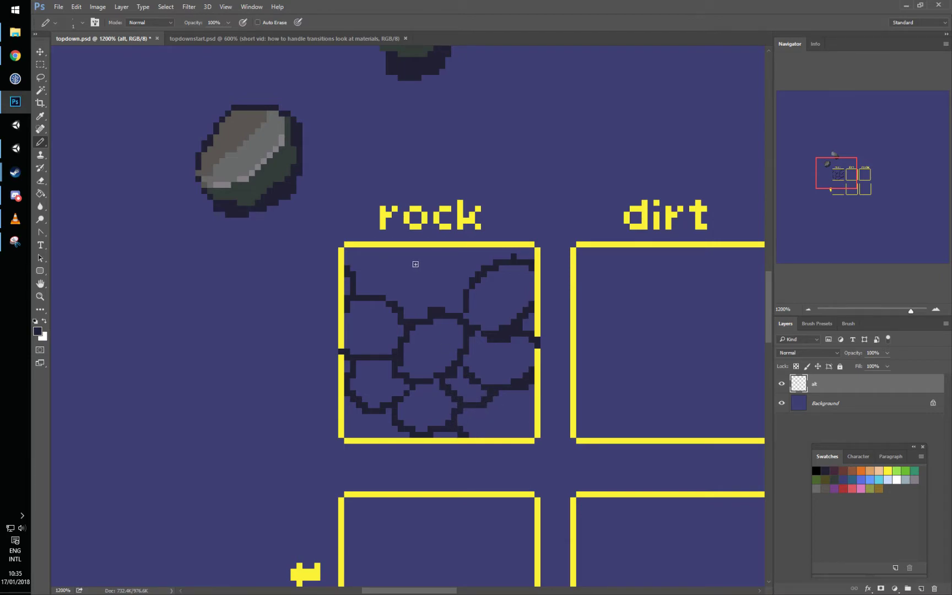
Step: Outline near-black rocks against the rock tile's top edge, in its lower-right corner and along the bottom at its lower left
mouse_move(412, 250)
left_mouse_down()
mouse_move(413, 278)
mouse_move(445, 290)
mouse_move(472, 280)
mouse_move(474, 252)
left_mouse_up()
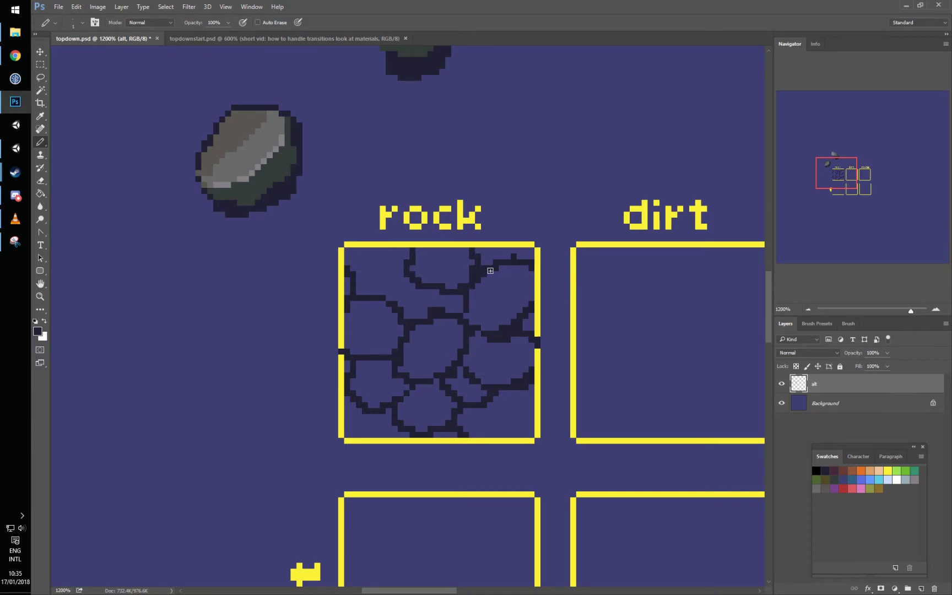
mouse_move(487, 408)
left_mouse_down()
mouse_move(495, 435)
mouse_move(510, 417)
mouse_move(529, 434)
left_mouse_up()
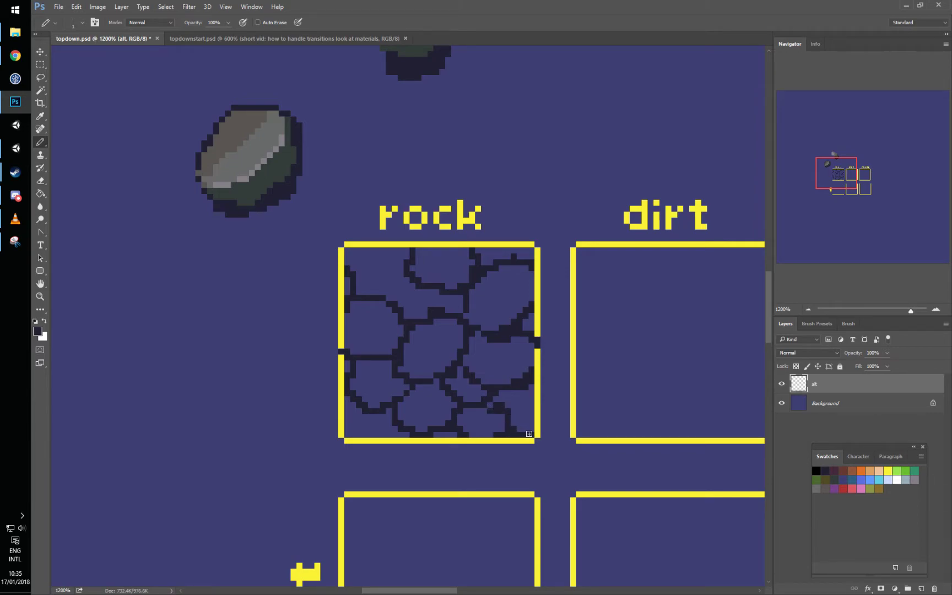
left_click_drag(390, 428, 384, 434)
Step: Copy the rock tile's contents and paste them into a new 32 × 32 pixel document
mouse_move(381, 293)
left_mouse_down()
mouse_move(403, 269)
mouse_move(358, 276)
mouse_move(351, 259)
mouse_move(372, 247)
mouse_move(391, 254)
mouse_move(392, 266)
mouse_move(383, 268)
mouse_move(466, 362)
mouse_move(531, 407)
mouse_move(534, 436)
left_mouse_up()
key("m")
key("ctrl+c")
key("ctrl+n")
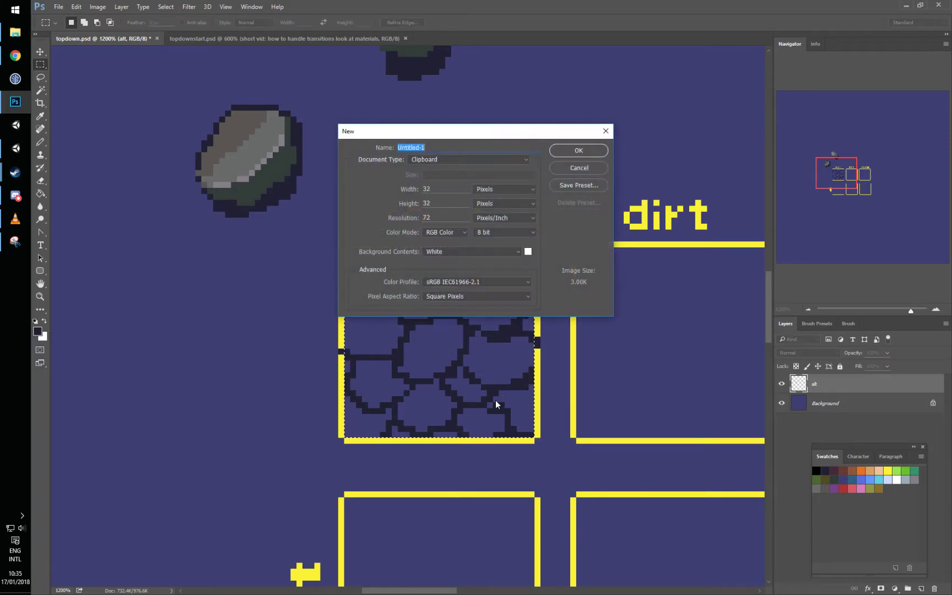
key("Return")
key("ctrl+v")
key("ctrl+plus")
key("ctrl+plus")
key("ctrl+plus")
key("ctrl+plus")
key("ctrl+plus")
key("ctrl+plus")
key("ctrl+plus")
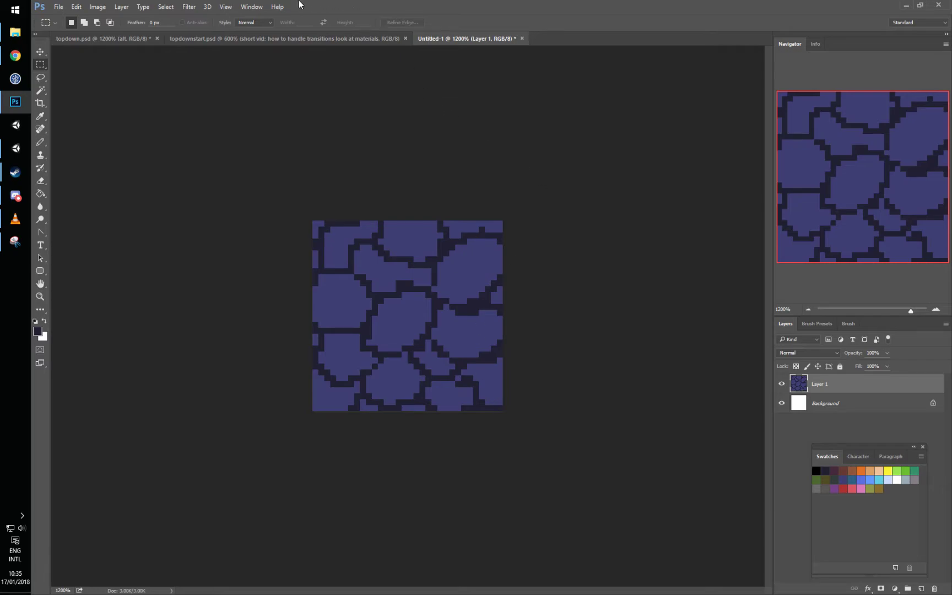
Step: Offset the pasted tile +12 pixels right and +15 pixels down, with undefined areas wrapped around
left_click(220, 8)
mouse_move(189, 7)
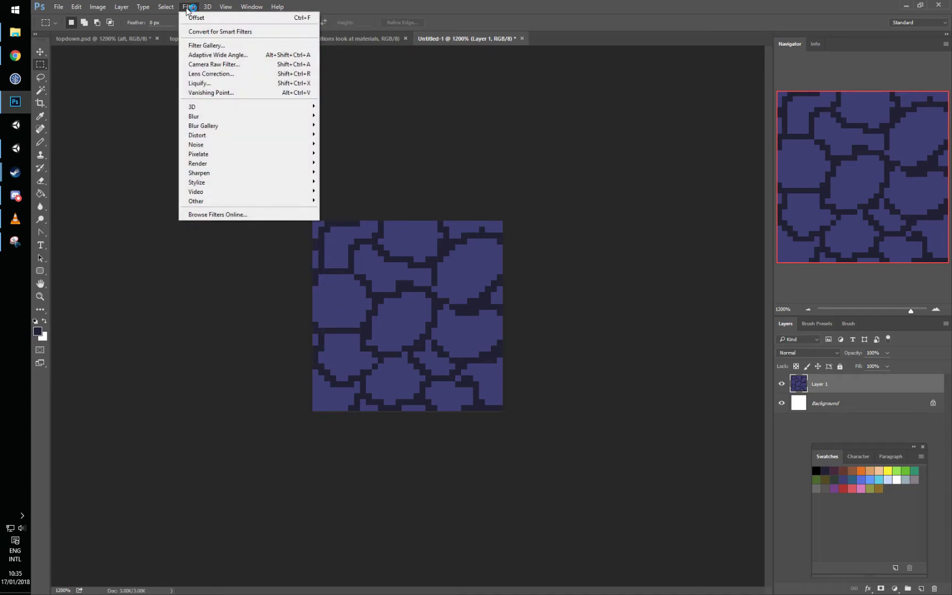
mouse_move(244, 200)
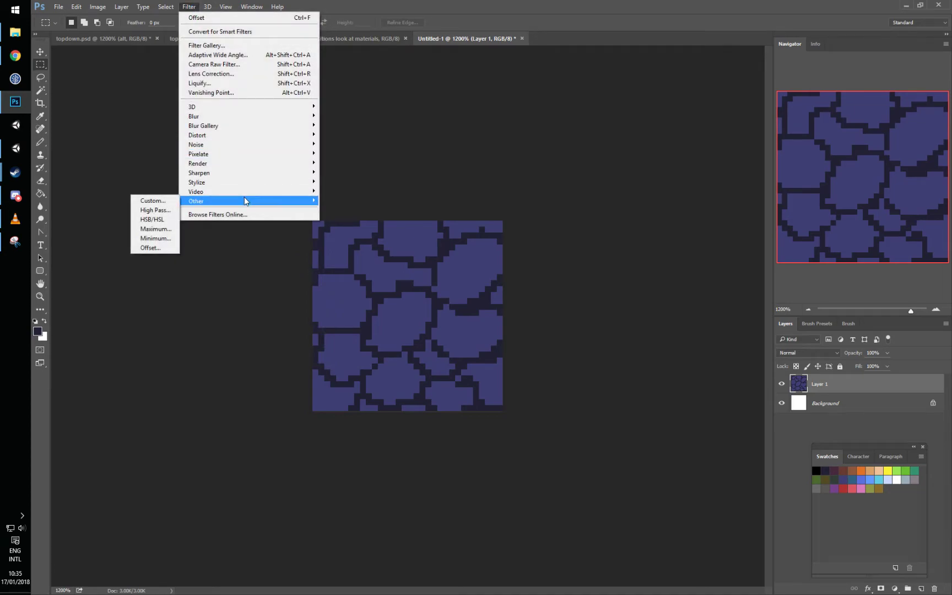
left_click(154, 247)
left_click_drag(464, 159, 553, 214)
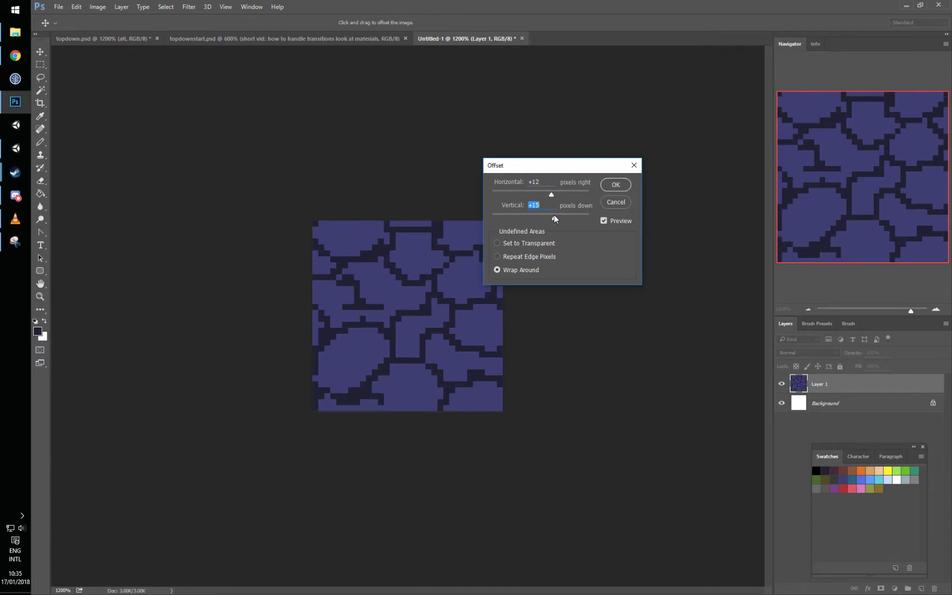
left_click(613, 186)
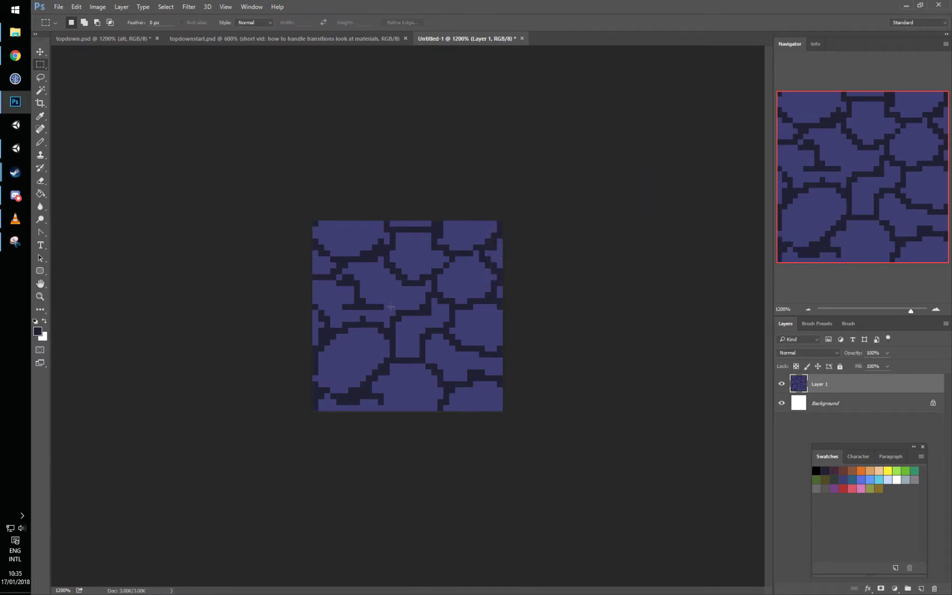
Step: Reshape the rock just below the tile's centre by widening its lower right side and slanting its upper left corner
key("b")
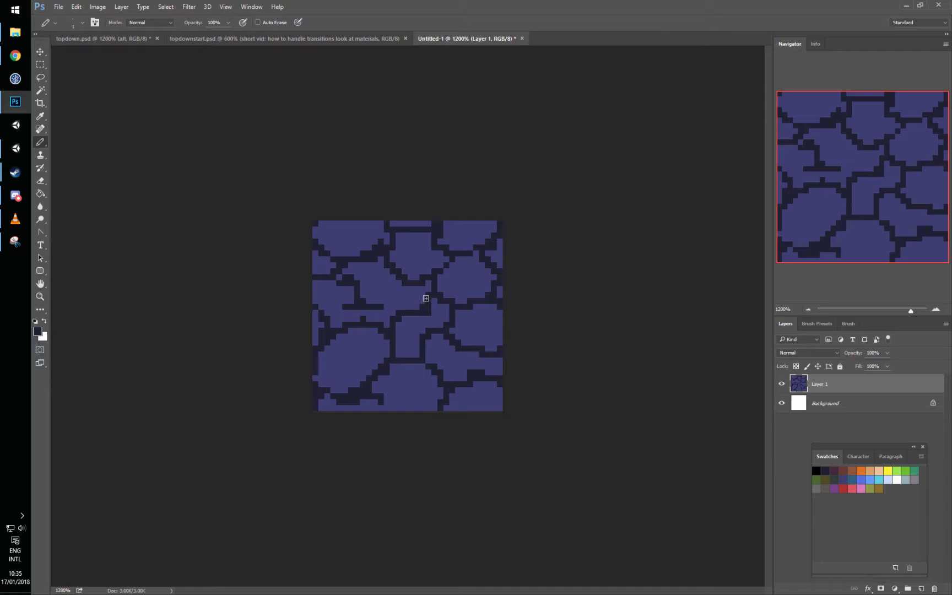
left_click(414, 329, "alt")
left_click(449, 333, "alt")
mouse_move(440, 336)
left_mouse_down()
mouse_move(427, 355)
mouse_move(432, 330)
mouse_move(423, 352)
left_mouse_up()
left_click(408, 352, "alt")
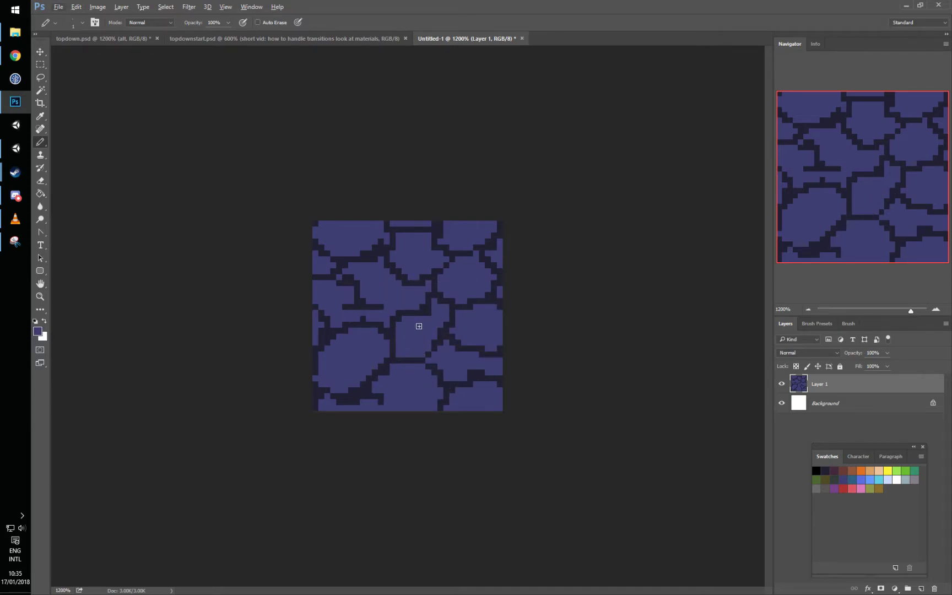
mouse_move(428, 309)
left_mouse_down()
mouse_move(404, 328)
mouse_move(430, 309)
mouse_move(408, 306)
left_mouse_up()
left_click(429, 312)
left_click(432, 294, "alt")
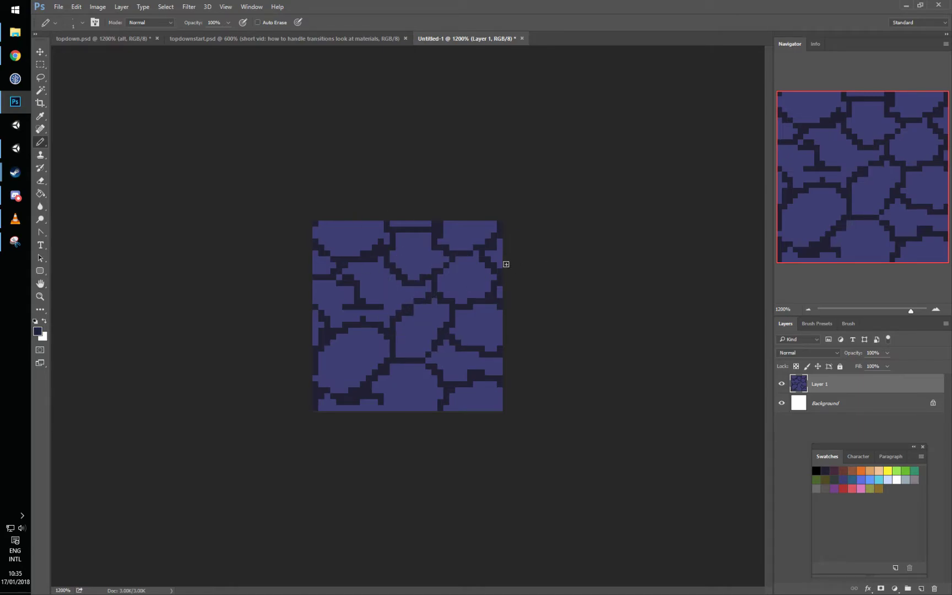
Step: Round off the rock above and left of the centre, filling the gap beneath it with near-black
left_click(365, 305, "alt")
mouse_move(363, 309)
left_mouse_down()
mouse_move(398, 309)
mouse_move(379, 304)
mouse_move(370, 315)
mouse_move(393, 311)
mouse_move(378, 304)
mouse_move(396, 304)
mouse_move(386, 318)
mouse_move(419, 287)
mouse_move(442, 281)
mouse_move(436, 292)
mouse_move(432, 274)
mouse_move(418, 276)
mouse_move(441, 275)
mouse_move(418, 267)
mouse_move(412, 275)
mouse_move(436, 268)
left_mouse_up()
left_click(395, 305, "alt")
left_click(365, 315, "alt")
left_click(397, 290, "alt")
left_click(399, 311, "alt")
left_click(438, 284, "alt")
left_click(425, 279, "alt")
left_click(413, 276, "alt")
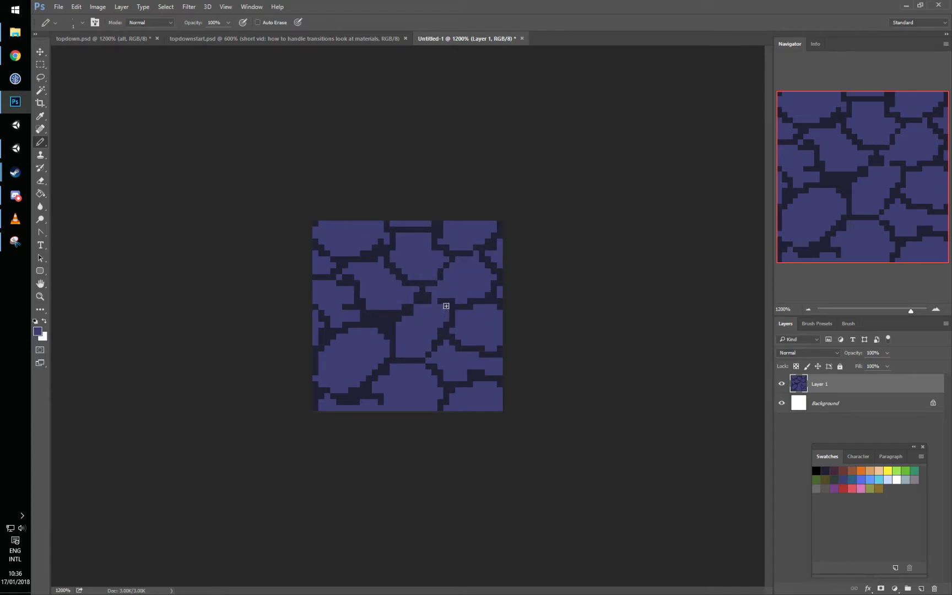
Step: Extend the upper-right rock toward the centre and merge the fragments at the left edge into one larger rock
left_click(442, 300, "alt")
left_click(433, 299)
left_click(453, 287, "alt")
left_click(427, 296)
left_click(451, 302)
left_click(451, 323)
left_click(468, 306)
left_click_drag(346, 307, 357, 308)
left_click(350, 276)
left_click(338, 283)
left_click(362, 302)
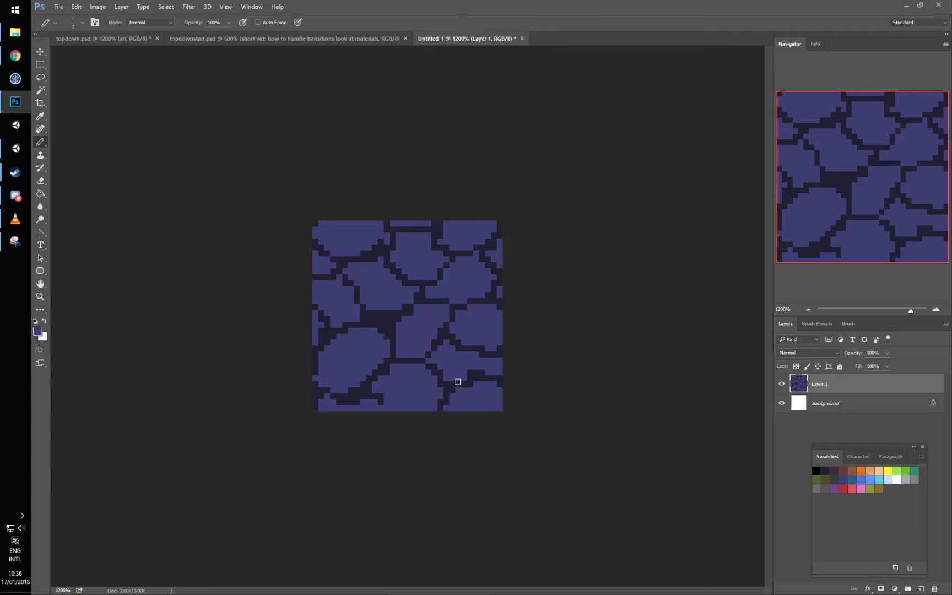
Step: Enlarge the rock at the tile's lower right edge by moving its bottom outline downward
left_click(469, 382, "alt")
mouse_move(477, 389)
left_mouse_down()
mouse_move(496, 382)
mouse_move(471, 381)
mouse_move(486, 372)
mouse_move(468, 371)
mouse_move(497, 377)
left_mouse_up()
left_click(455, 371, "alt")
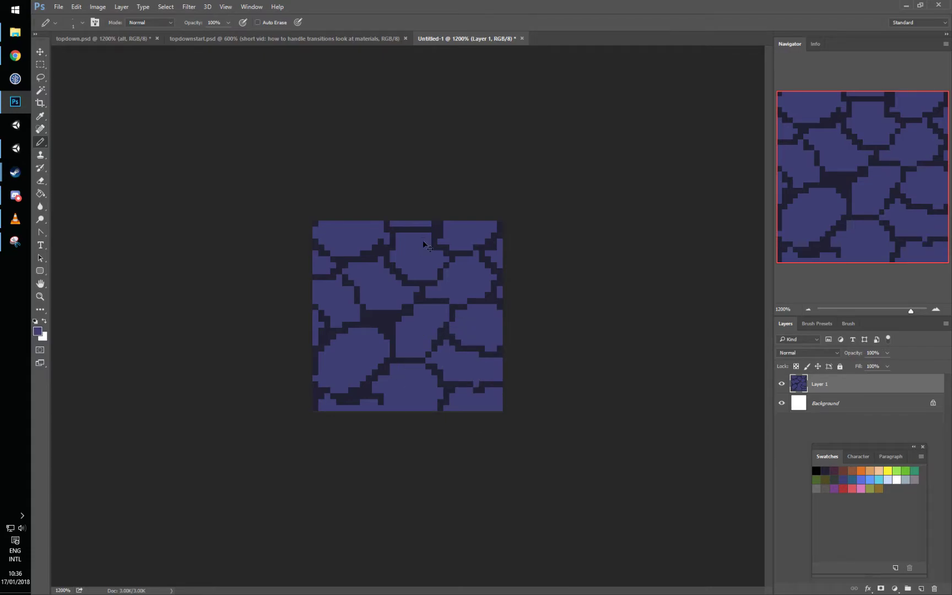
Step: Repeat the wrap-around offset and enlarge the small rock below the centre, cutting into the larger rock beside it
key("ctrl+f")
left_click(385, 273, "alt")
left_click_drag(385, 276, 381, 279)
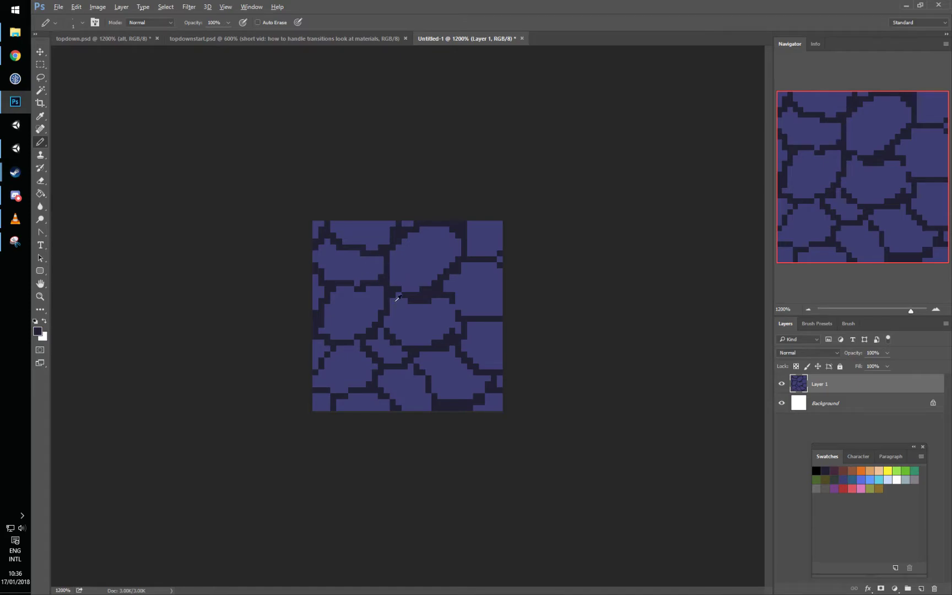
left_click(396, 353, "alt")
left_click(418, 350, "alt")
mouse_move(414, 348)
left_mouse_down()
mouse_move(385, 318)
mouse_move(387, 331)
left_mouse_up()
left_click(400, 353, "alt")
mouse_move(397, 341)
left_mouse_down()
mouse_move(391, 334)
mouse_move(392, 343)
left_mouse_up()
left_click(419, 343, "alt")
left_click(383, 341, "alt")
left_click(375, 335)
left_click(452, 300, "alt")
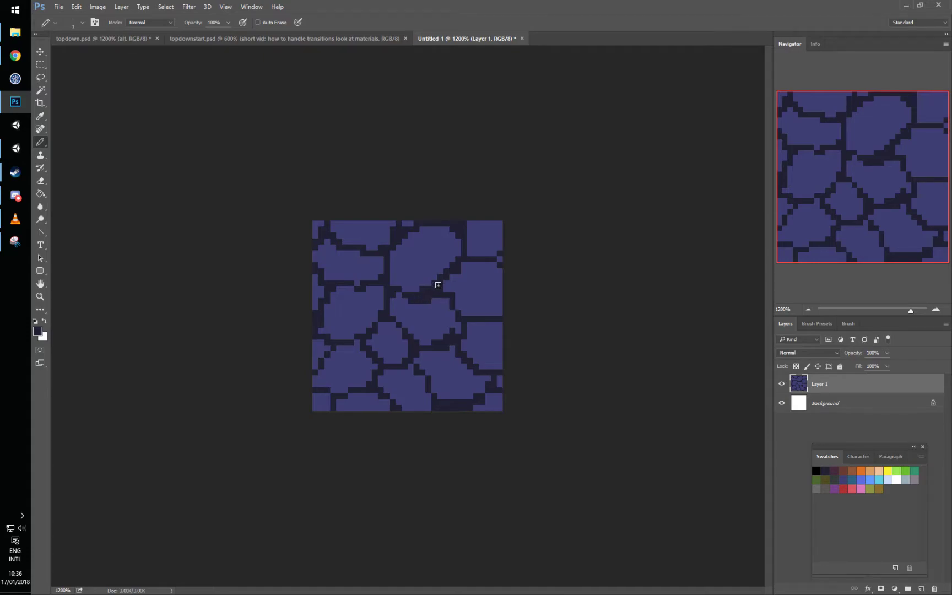
Step: Thicken the near-black gaps around the lower and central rocks, rounding their corners up to the tile's top
left_click(420, 351, "alt")
mouse_move(421, 354)
left_mouse_down()
mouse_move(423, 370)
mouse_move(422, 356)
mouse_move(448, 351)
left_mouse_up()
left_click_drag(486, 384, 476, 390)
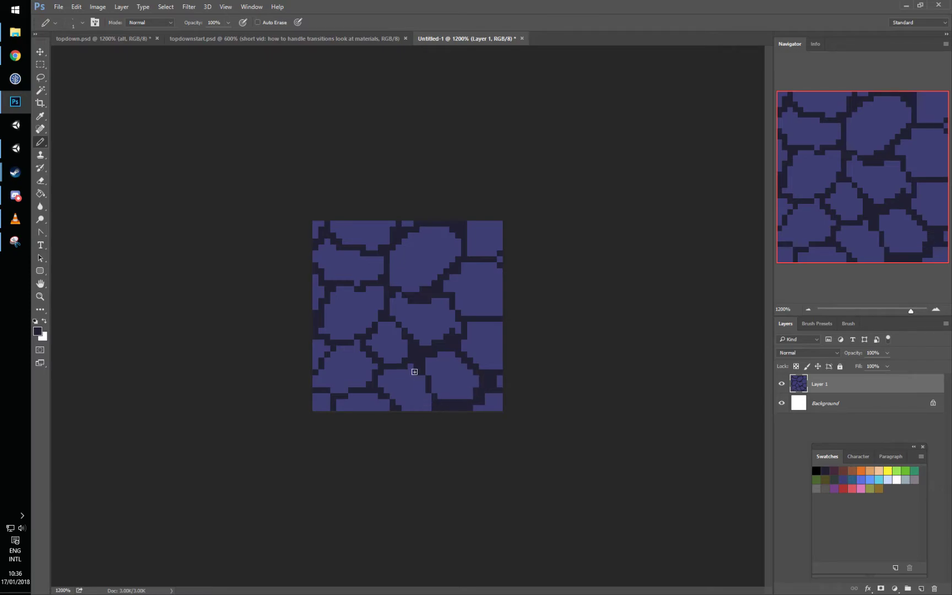
mouse_move(409, 367)
left_mouse_down()
mouse_move(376, 383)
mouse_move(391, 371)
left_mouse_up()
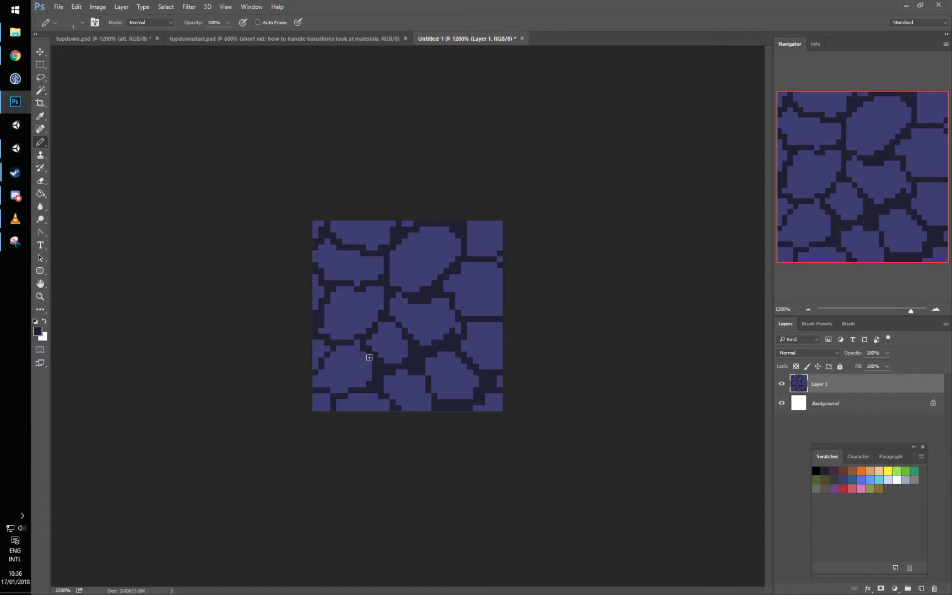
left_click(357, 342)
mouse_move(381, 289)
left_mouse_down()
mouse_move(369, 320)
mouse_move(397, 294)
mouse_move(390, 304)
left_mouse_up()
mouse_move(449, 289)
left_mouse_down()
mouse_move(457, 270)
mouse_move(449, 293)
mouse_move(456, 313)
mouse_move(474, 316)
mouse_move(449, 288)
mouse_move(457, 263)
mouse_move(478, 252)
left_mouse_up()
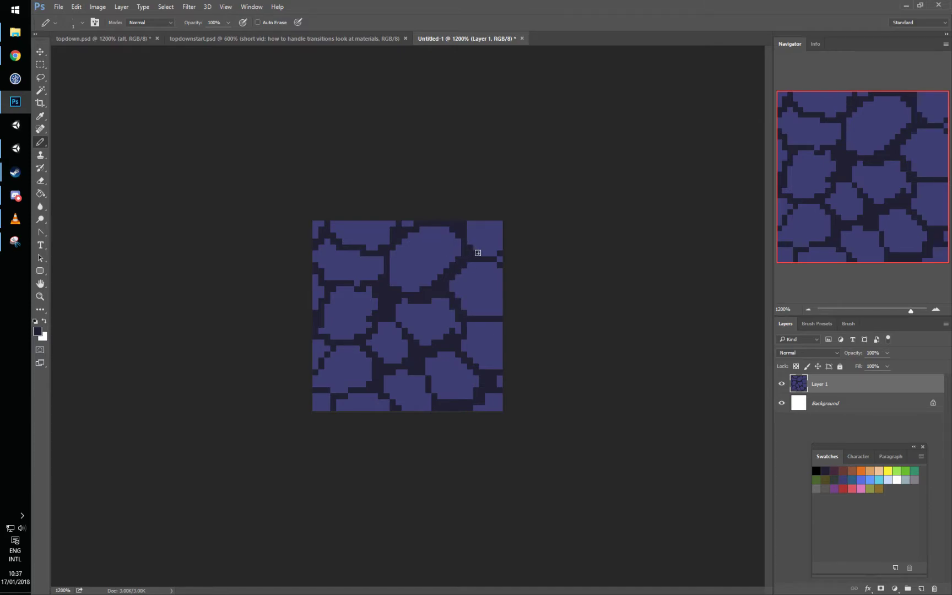
mouse_move(375, 255)
left_mouse_down()
mouse_move(380, 282)
mouse_move(337, 281)
mouse_move(318, 262)
mouse_move(316, 244)
mouse_move(342, 236)
left_mouse_up()
Step: Repeat the wrap-around offset and trim the newly centred rocks and those on the right into rounder shapes with near-black
key("ctrl+f")
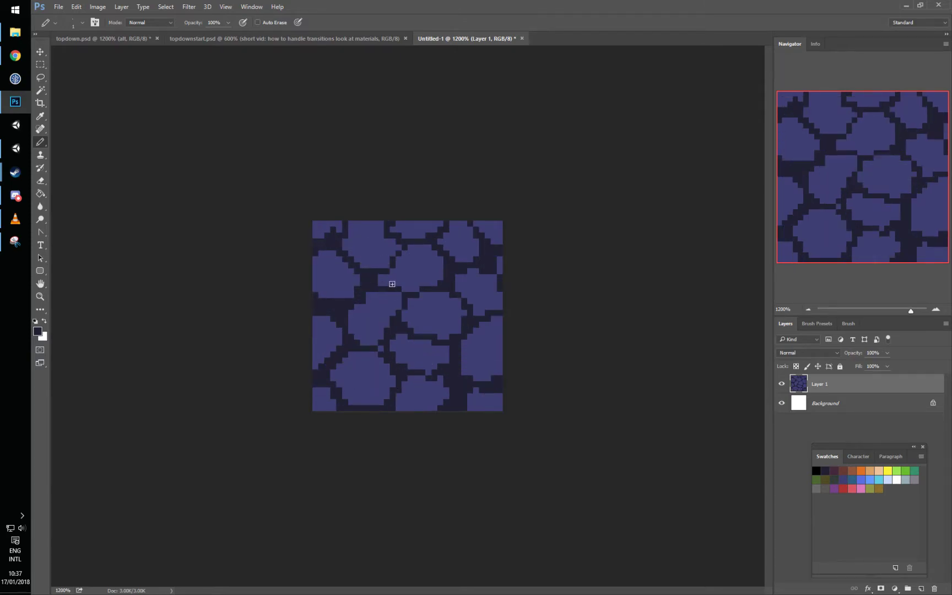
mouse_move(386, 282)
left_mouse_down()
mouse_move(415, 297)
mouse_move(397, 307)
mouse_move(389, 293)
left_mouse_up()
mouse_move(472, 311)
left_mouse_down()
mouse_move(484, 310)
mouse_move(460, 292)
mouse_move(471, 260)
mouse_move(447, 242)
mouse_move(448, 223)
mouse_move(463, 223)
left_mouse_up()
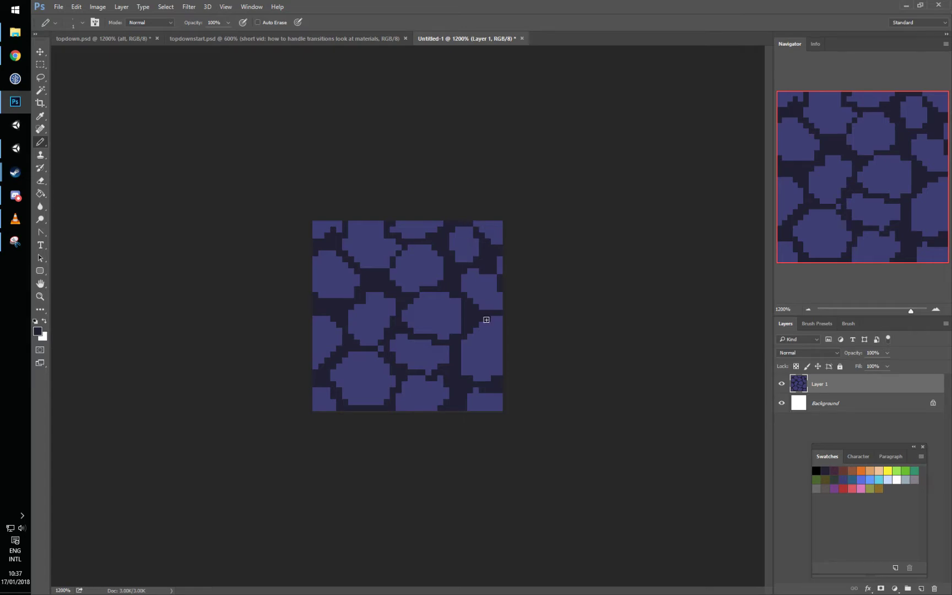
left_click_drag(400, 338, 386, 346)
left_click_drag(447, 353, 450, 353)
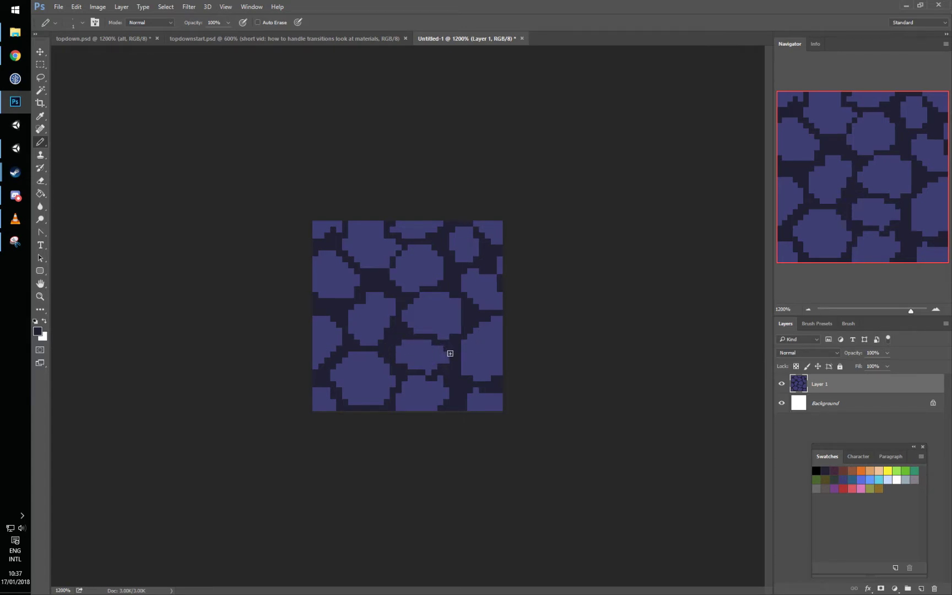
left_click(427, 372)
left_click_drag(438, 376, 448, 386)
mouse_move(396, 241)
left_mouse_down()
mouse_move(391, 261)
mouse_move(378, 271)
mouse_move(394, 259)
mouse_move(399, 281)
mouse_move(349, 234)
mouse_move(426, 311)
left_mouse_up()
Step: Offset the tile again and round the sides of the wide rock left of the centre
key("ctrl+f")
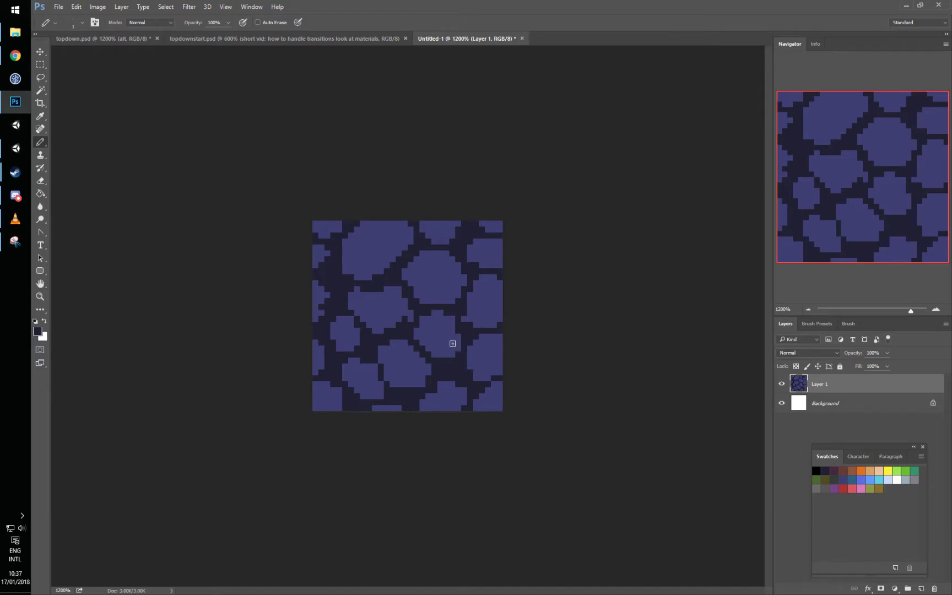
left_click_drag(359, 286, 351, 301)
left_click_drag(409, 309, 410, 321)
left_click(379, 303, "alt")
left_click(360, 301)
mouse_move(349, 298)
left_mouse_down()
mouse_move(373, 287)
mouse_move(356, 288)
left_mouse_up()
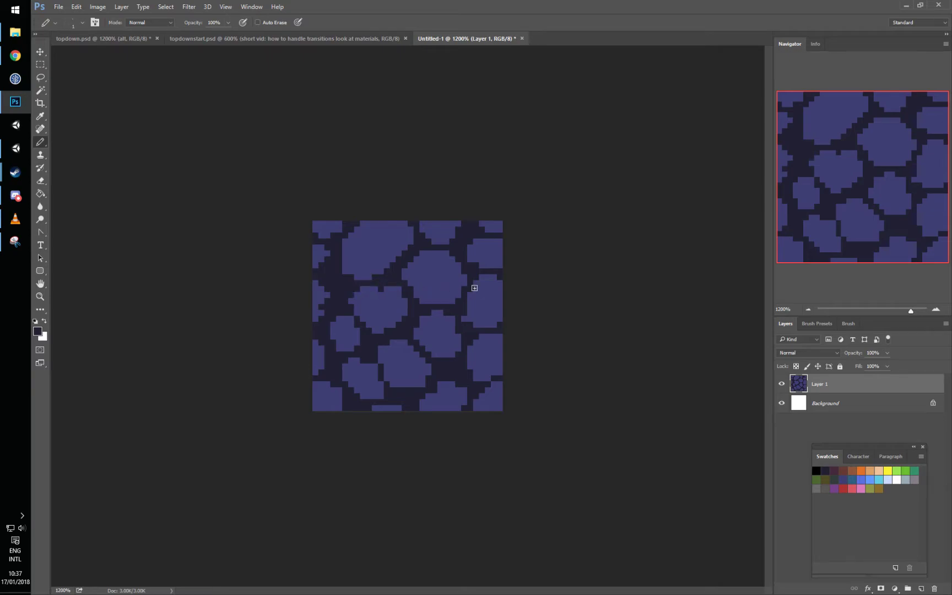
Step: Offset the tile twice more, copy the whole tile and paste it into the rock frame of topdown.psd
key("ctrl+f")
key("ctrl+f")
key("ctrl+a")
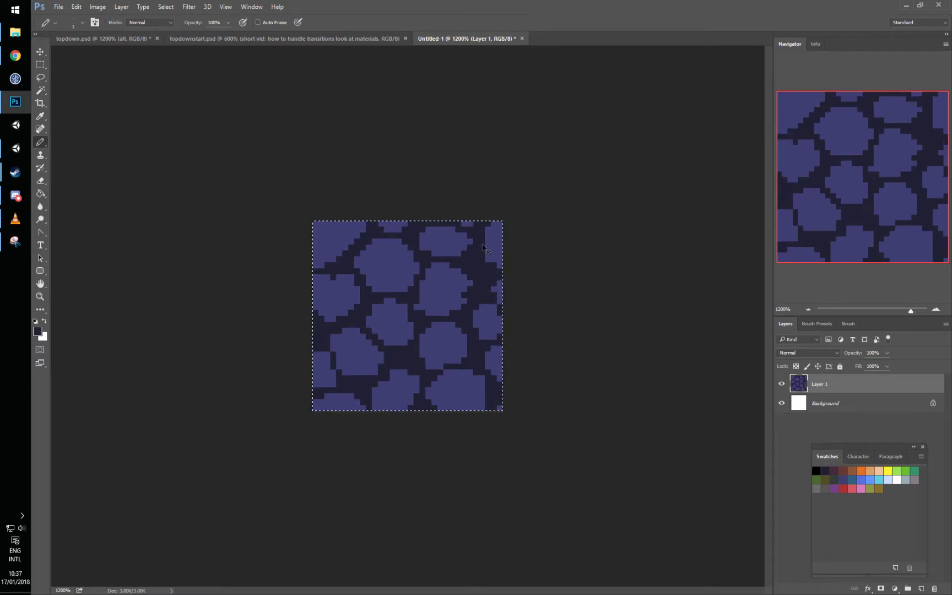
left_click(122, 38)
key("ctrl+v")
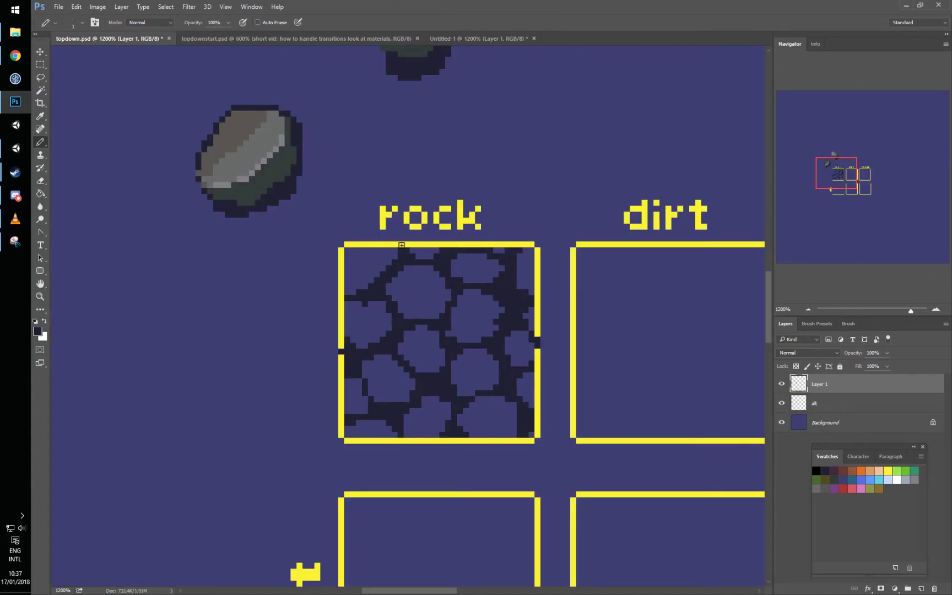
Step: Repaint the dark pixels in the rock frame's left and right borders with the frame's yellow
key("ctrl+plus")
left_click_drag(448, 273, 416, 259)
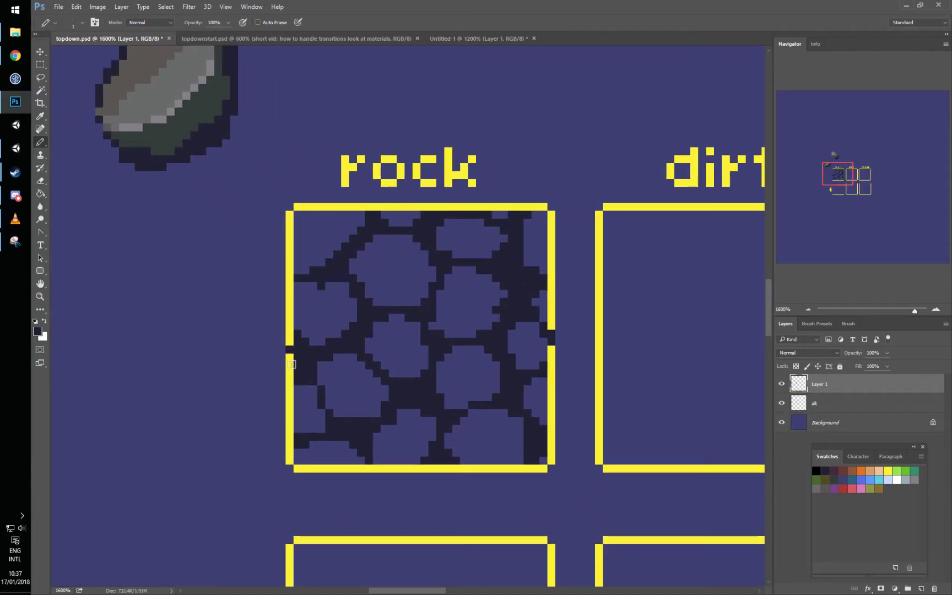
left_click(291, 377, "alt")
left_click(289, 350)
left_click_drag(549, 357, 551, 315)
left_click_drag(461, 404, 478, 421)
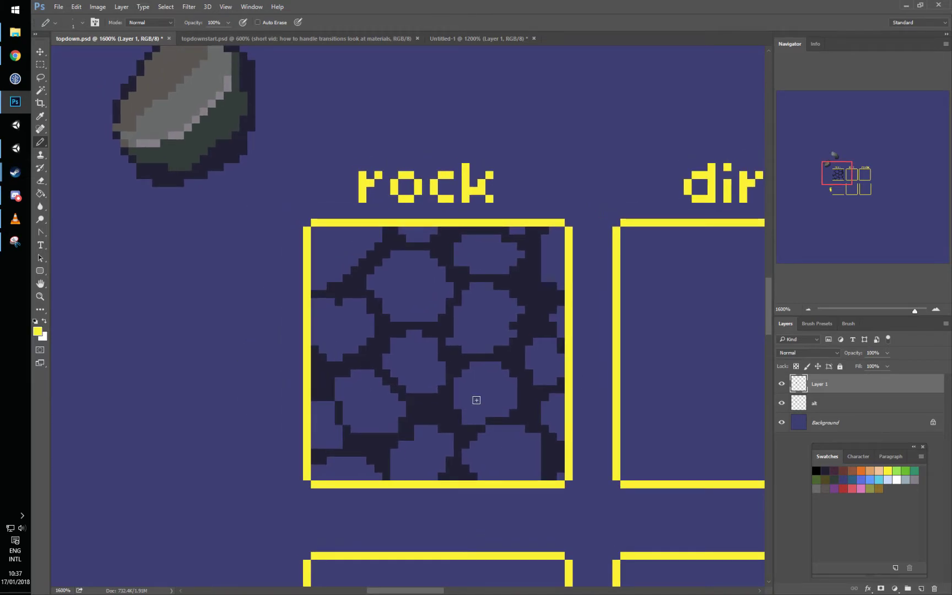
Step: Fill the large rocks inside the tile with the dark green sampled from the shaded rock
left_click(243, 144, "alt")
mouse_move(388, 301)
left_mouse_down()
mouse_move(420, 295)
mouse_move(435, 259)
left_mouse_up()
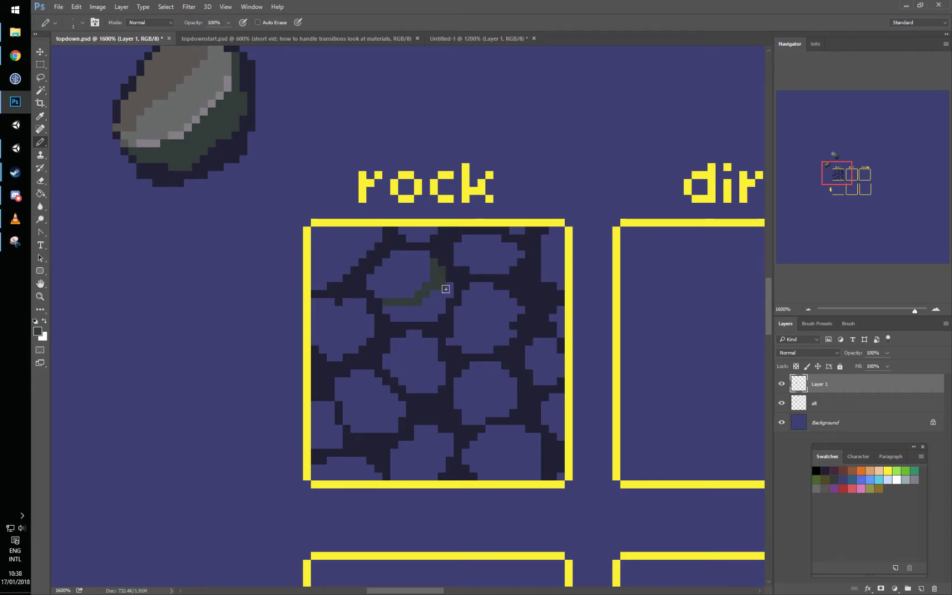
key("g")
left_click(425, 305)
left_click(486, 298)
left_click(485, 250)
left_click(556, 385)
left_click(505, 389)
left_click(531, 438)
left_click(553, 425)
left_click(434, 448)
left_click(428, 368)
left_click(377, 409)
left_click(351, 323)
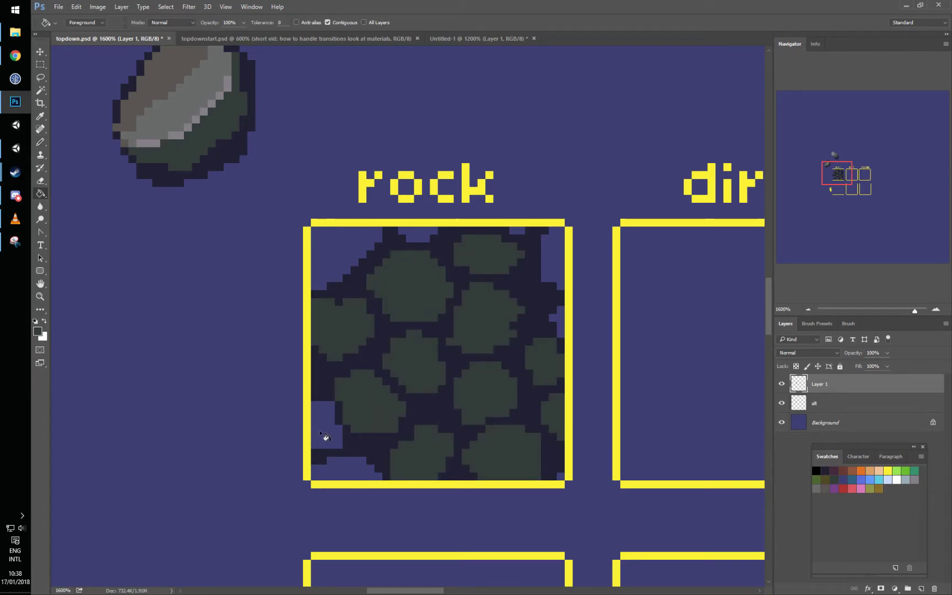
Step: Fill the remaining partial rocks along the tile's left, top and right edges with the same dark green
left_click(325, 437)
left_click(348, 471)
left_click(341, 266)
left_click(423, 245)
left_click(518, 232)
left_click(558, 270)
left_click(558, 322)
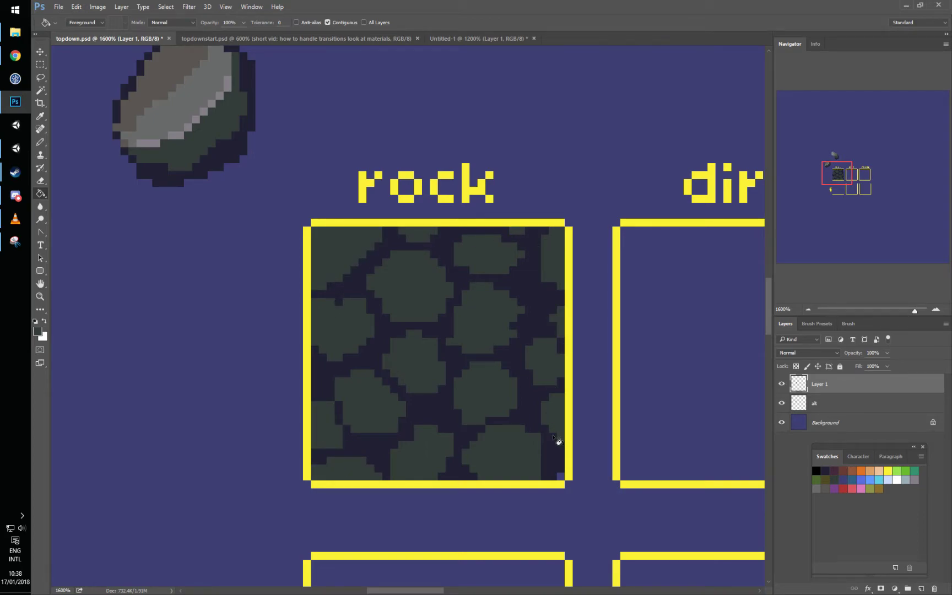
Step: Paint curved bands in the sample rock's brown across the upper, central and bottom rocks of the tile
key("b")
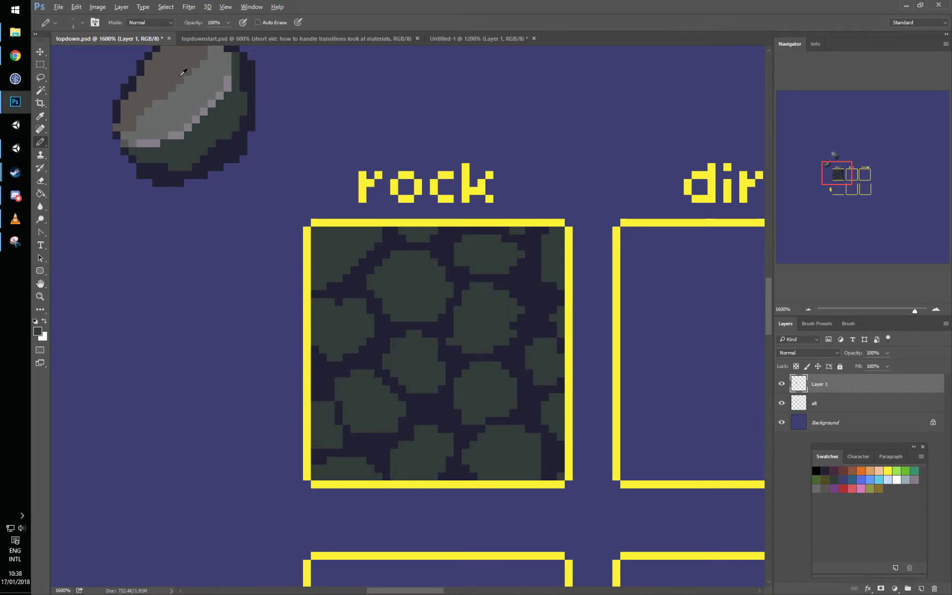
mouse_move(385, 296)
left_mouse_down()
mouse_move(427, 264)
mouse_move(432, 278)
mouse_move(410, 299)
mouse_move(379, 287)
left_mouse_up()
mouse_move(468, 264)
left_mouse_down()
mouse_move(492, 240)
mouse_move(487, 255)
left_mouse_up()
mouse_move(457, 334)
left_mouse_down()
mouse_move(496, 314)
mouse_move(502, 297)
left_mouse_up()
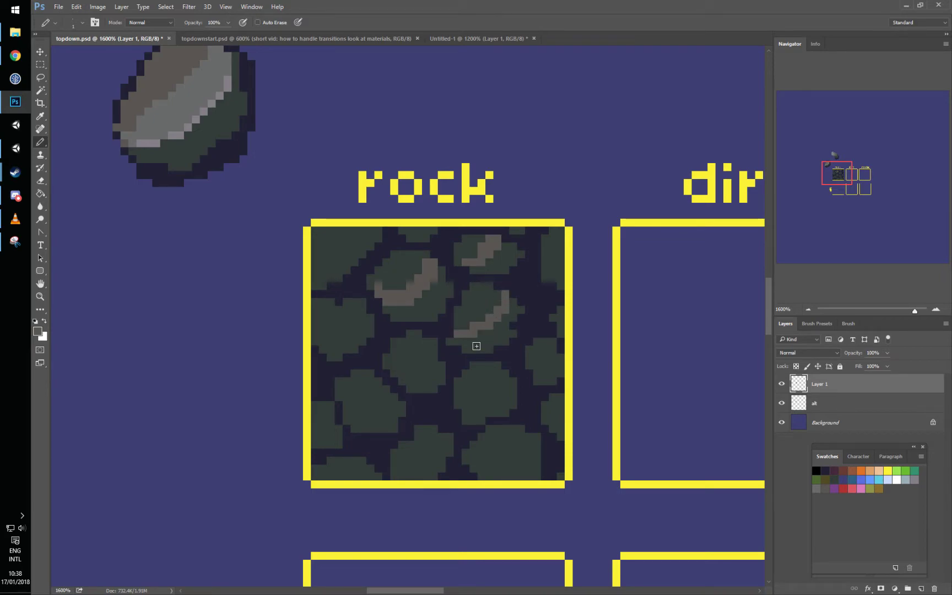
left_click_drag(468, 406, 506, 371)
left_click_drag(401, 373, 432, 340)
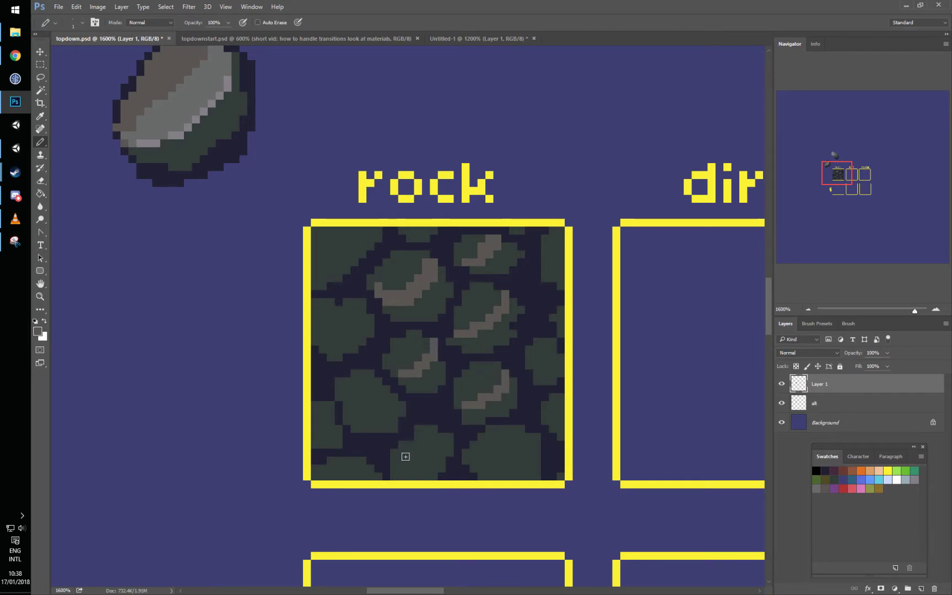
mouse_move(395, 470)
left_mouse_down()
mouse_move(434, 463)
mouse_move(447, 449)
mouse_move(508, 463)
mouse_move(523, 435)
left_mouse_up()
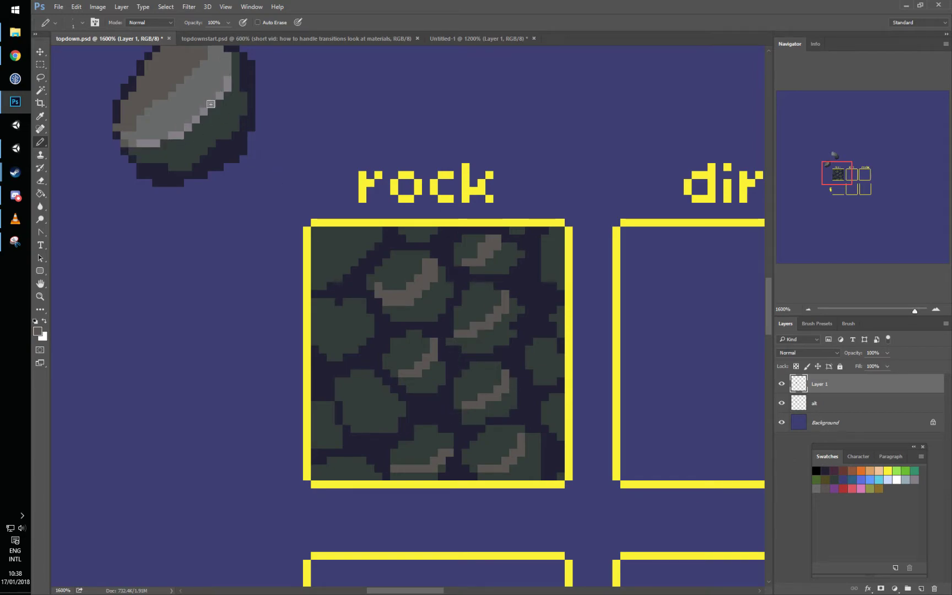
Step: Paint brown bands across the two whole rocks near the tile's left edge and the small rock at its right edge
mouse_move(314, 340)
left_mouse_down()
mouse_move(329, 340)
mouse_move(362, 301)
left_mouse_up()
left_click_drag(347, 414, 383, 389)
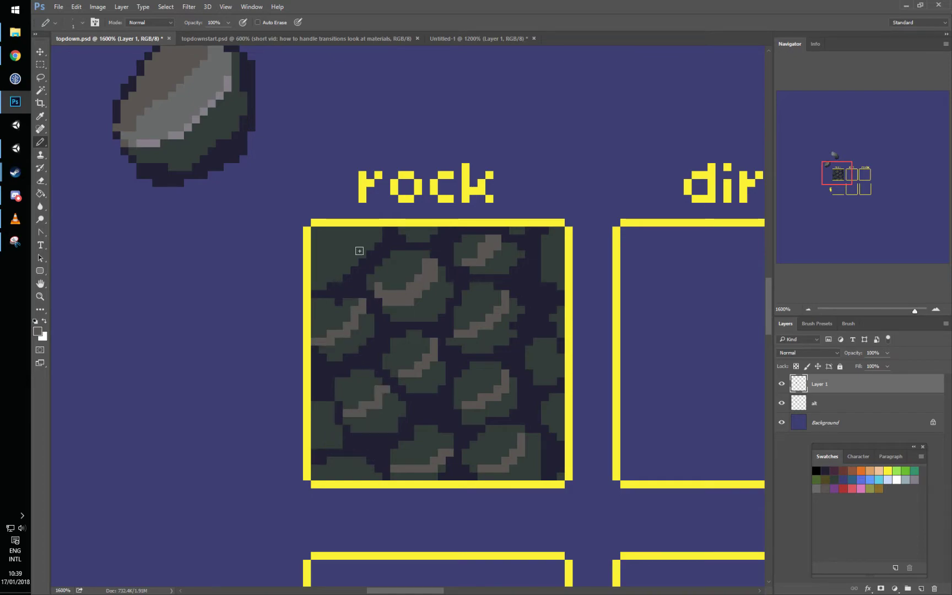
left_click_drag(532, 365, 551, 354)
Step: Fill the areas above the bands on all banded rocks with the same brown, leaving dark green shadows on their lower right sides
key("g")
left_click(551, 350)
left_click(477, 307)
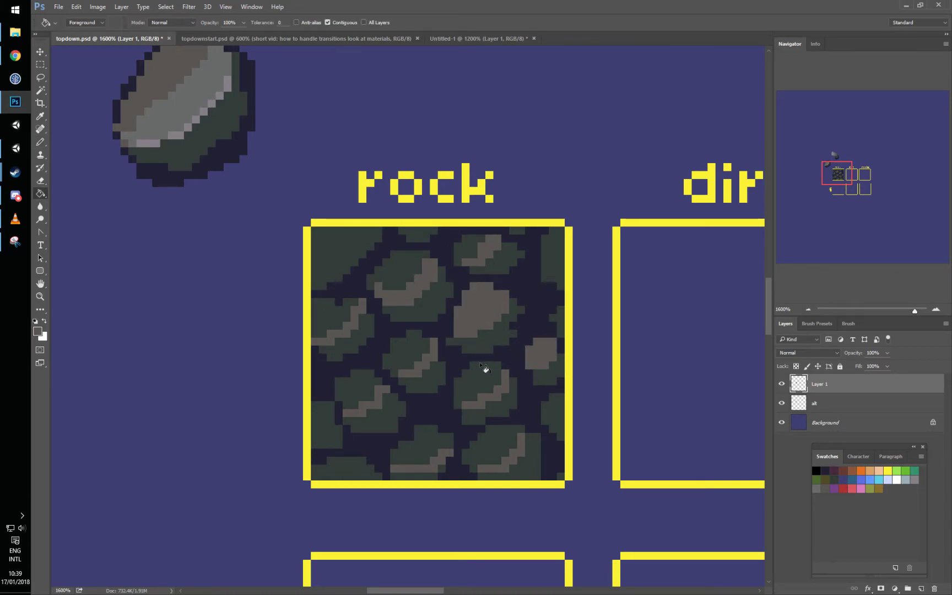
left_click(488, 379)
left_click(414, 362)
left_click(365, 397)
left_click(432, 449)
left_click(473, 450)
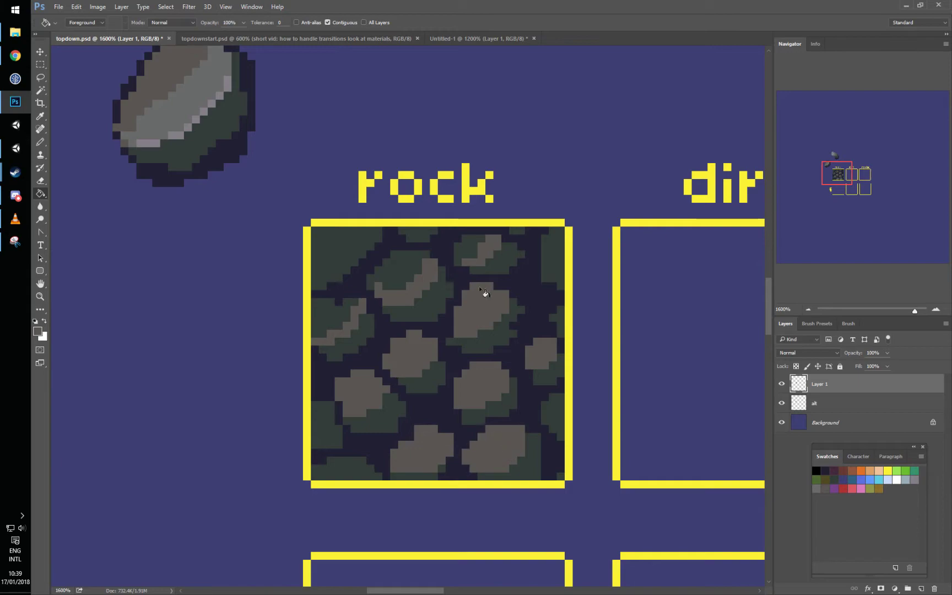
left_click(448, 259)
left_click(386, 270)
left_click(335, 327)
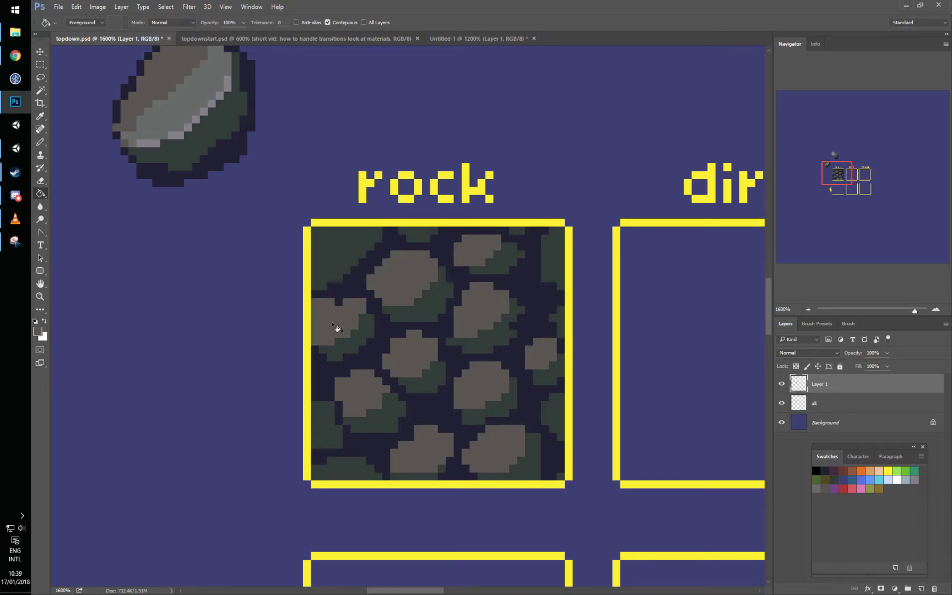
Step: Copy the contents of the rock frame and paste them into the Untitled-1 document
key("m")
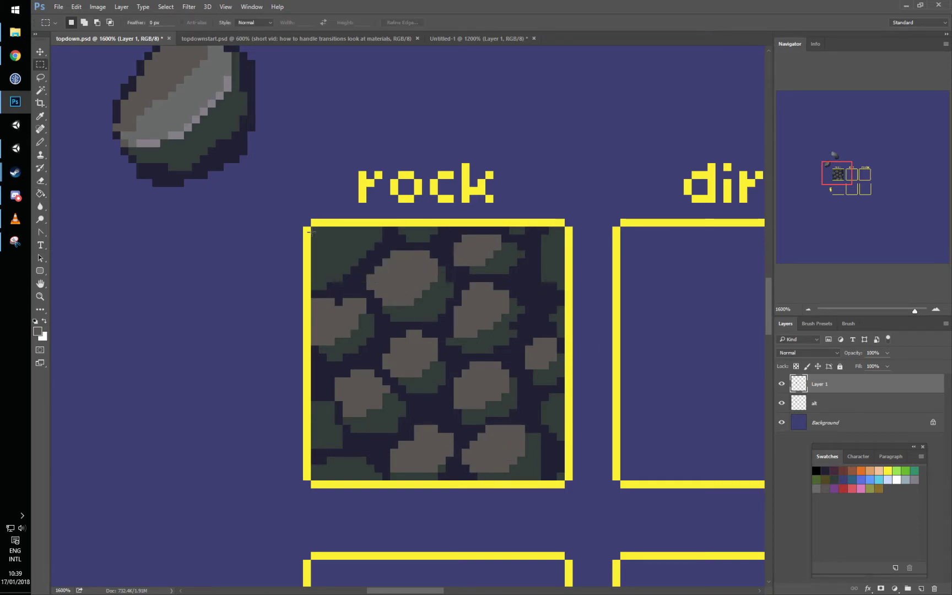
left_click_drag(311, 224, 564, 479)
key("ctrl+c")
left_click(478, 39)
key("ctrl+v")
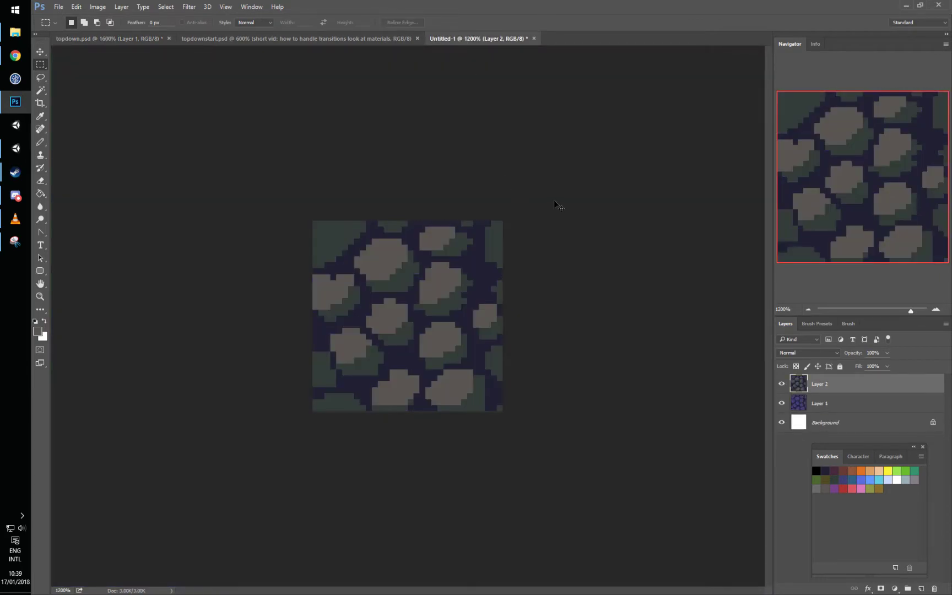
Step: Reapply the wrap-around offset to the pasted tile until the unshaded dark green rocks lie inside it
key("ctrl+f")
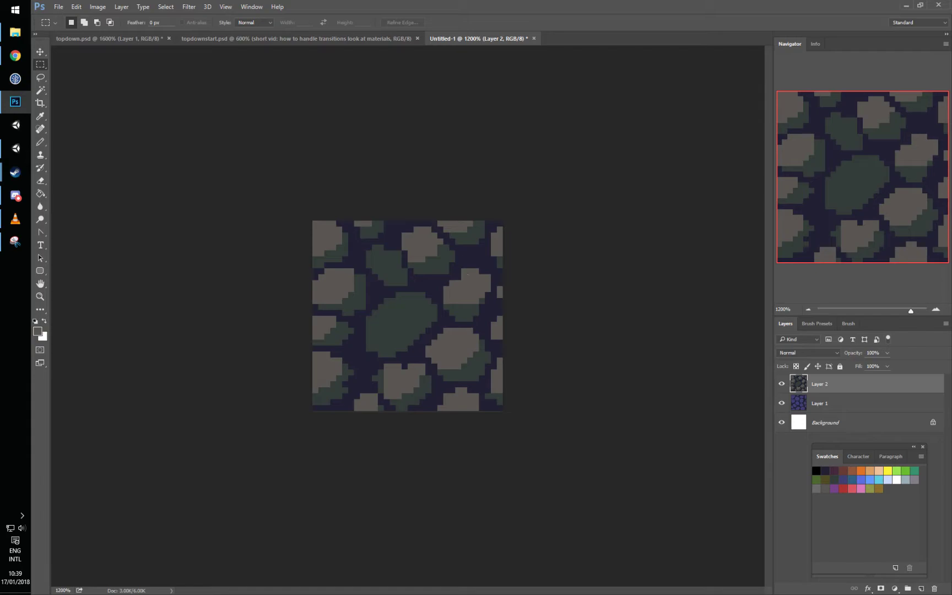
key("ctrl+f")
key("ctrl+f")
key("ctrl+f")
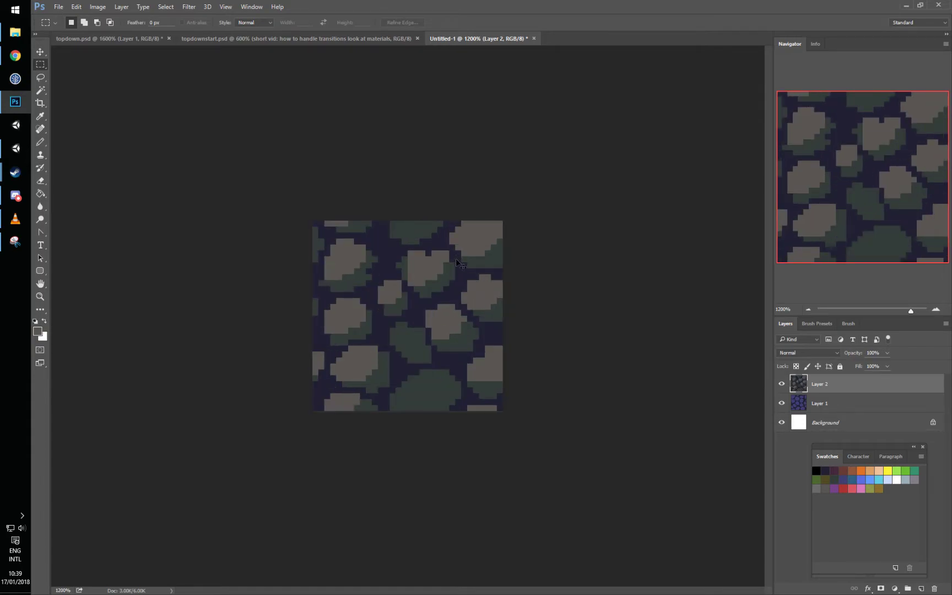
Step: Pencil brown bands across the two remaining all-green rocks and fill the areas above the bands with brown
key("ctrl+equal")
key("b")
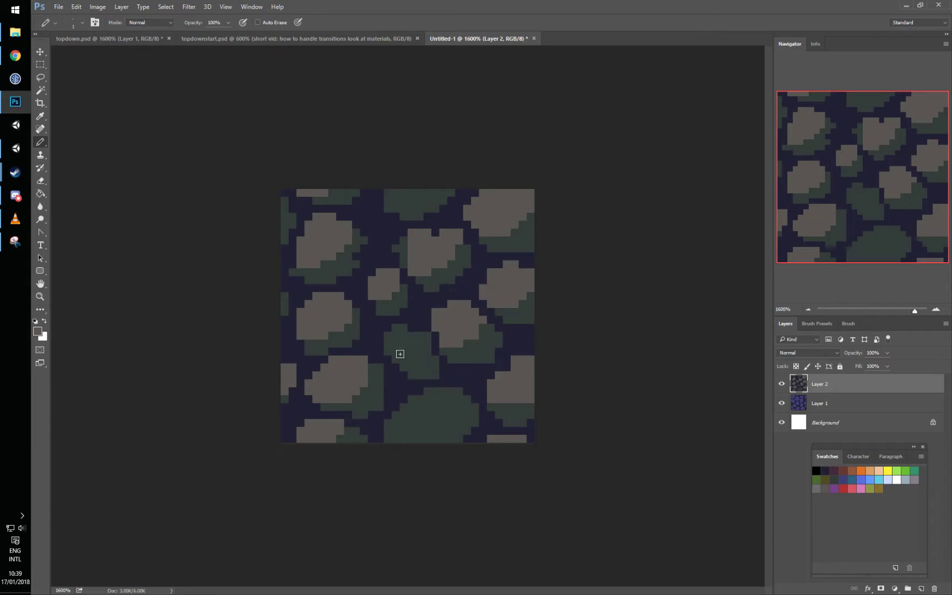
mouse_move(409, 354)
left_mouse_down()
mouse_move(426, 340)
mouse_move(400, 355)
left_mouse_up()
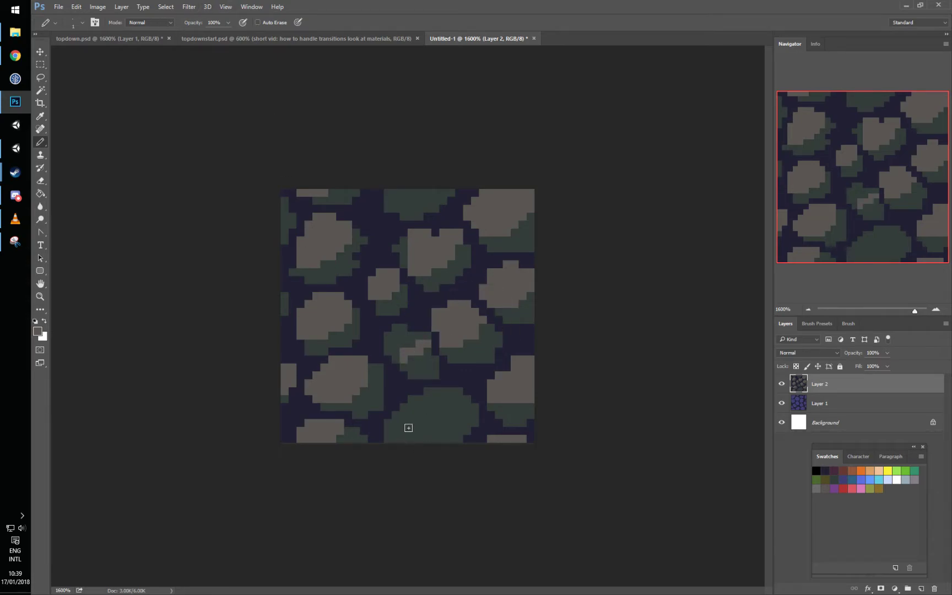
mouse_move(390, 437)
left_mouse_down()
mouse_move(452, 420)
mouse_move(464, 399)
mouse_move(500, 415)
mouse_move(515, 405)
mouse_move(493, 405)
left_mouse_up()
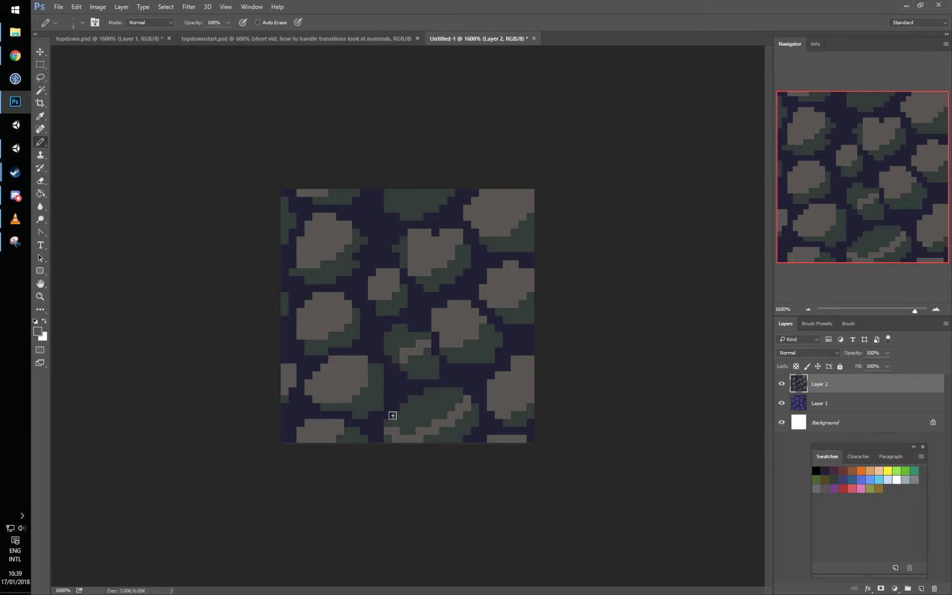
key("g")
left_click(453, 410)
left_click(433, 345)
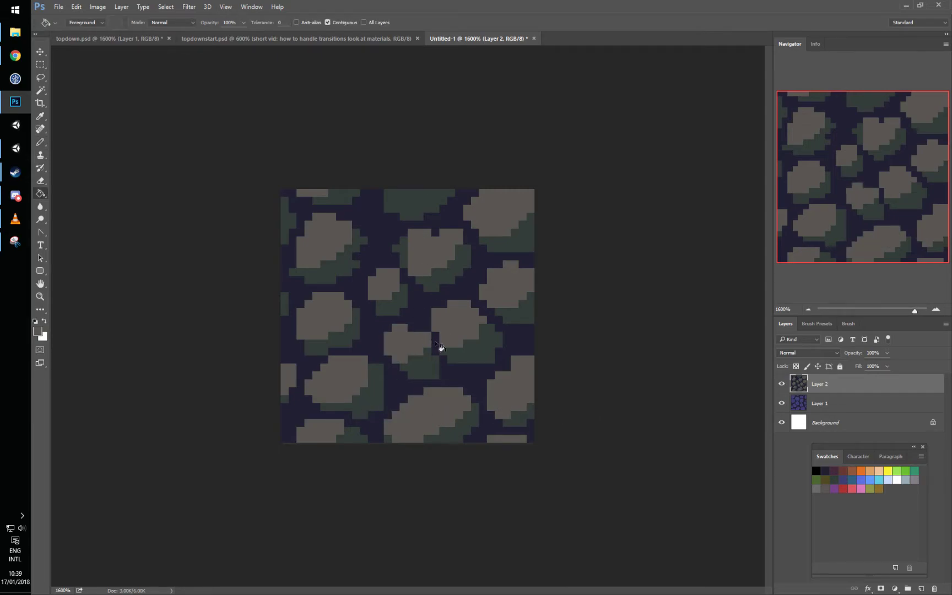
Step: Shift the tile repeatedly with the wrap-around offset to check that every rock is shaded across the edges
key("ctrl+f")
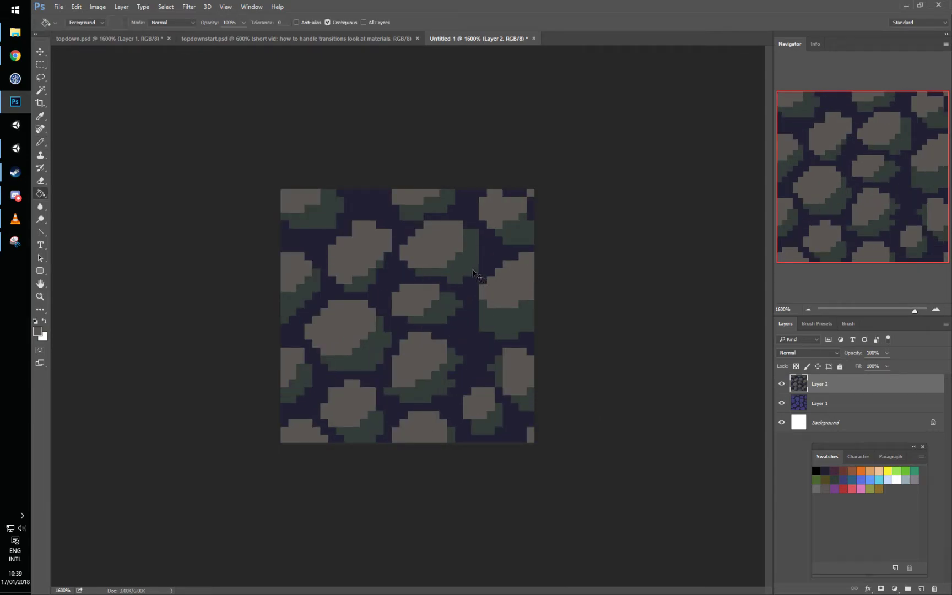
key("ctrl+f")
key("ctrl+f")
key("ctrl+f")
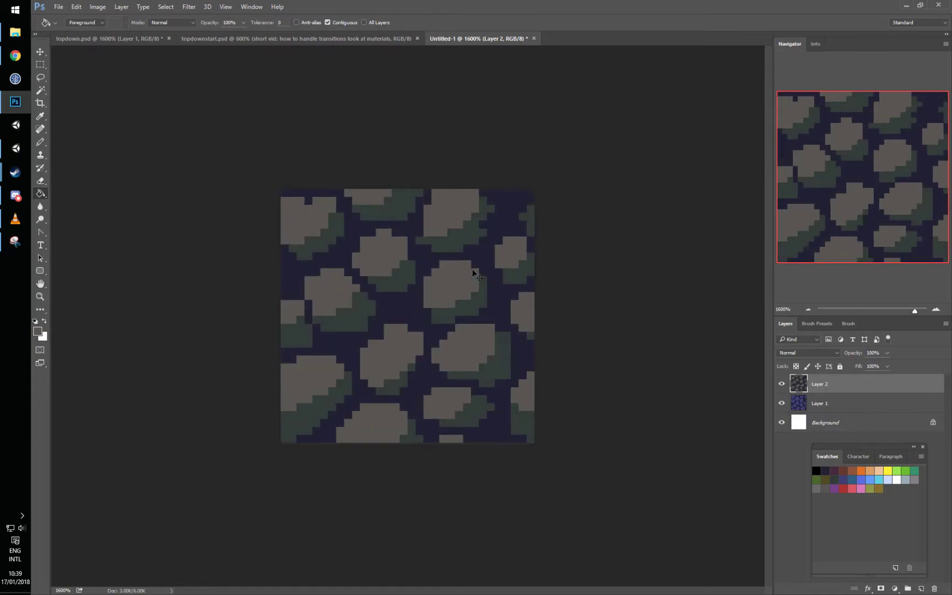
Step: Copy the whole shifted tile and paste it into the rock frame in topdown.psd
key("ctrl+f")
key("ctrl+f")
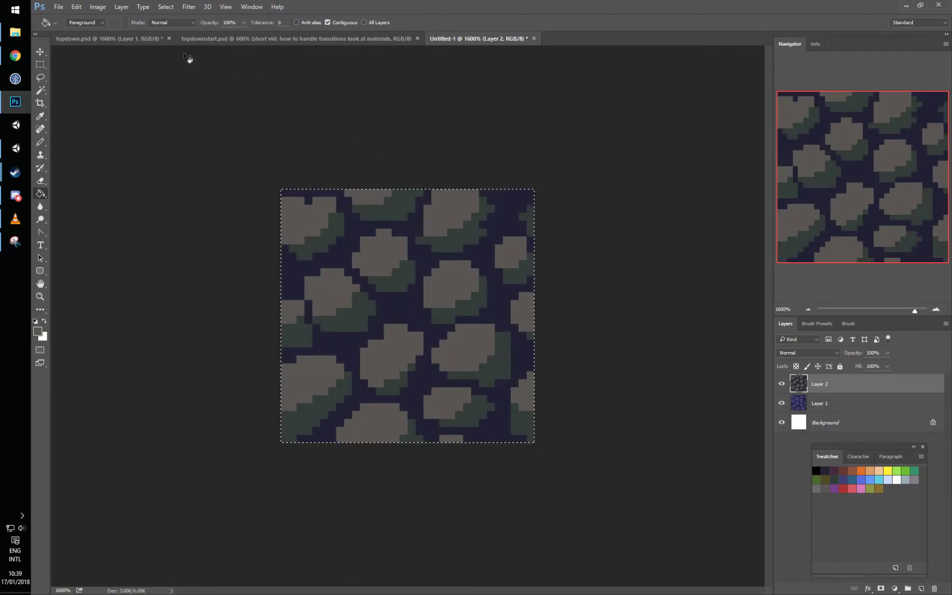
left_click(216, 34)
left_click(142, 34)
key("ctrl+f")
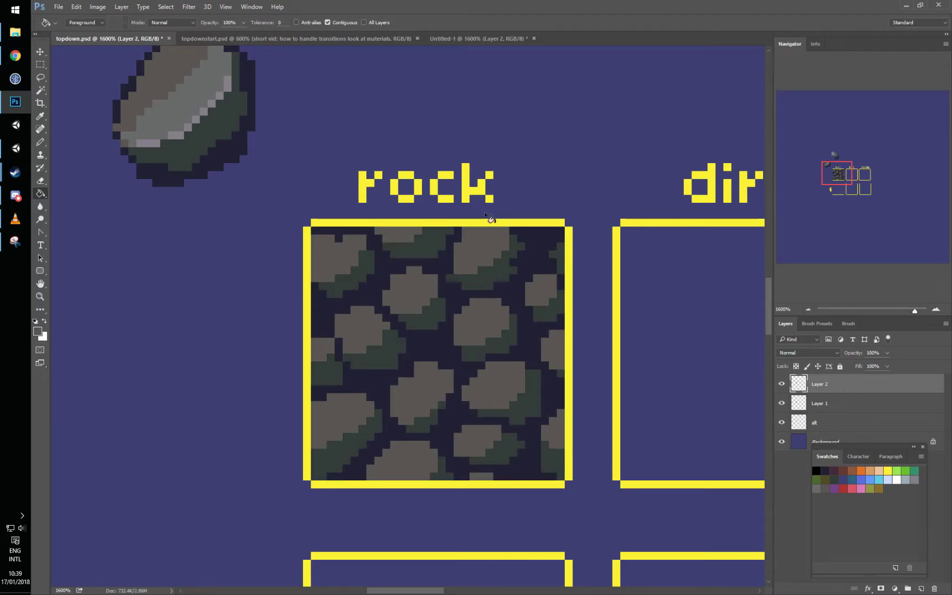
Step: Paint the sample rock's mid grey over the lower central rock, keeping a brown rim along its upper left side
key("b")
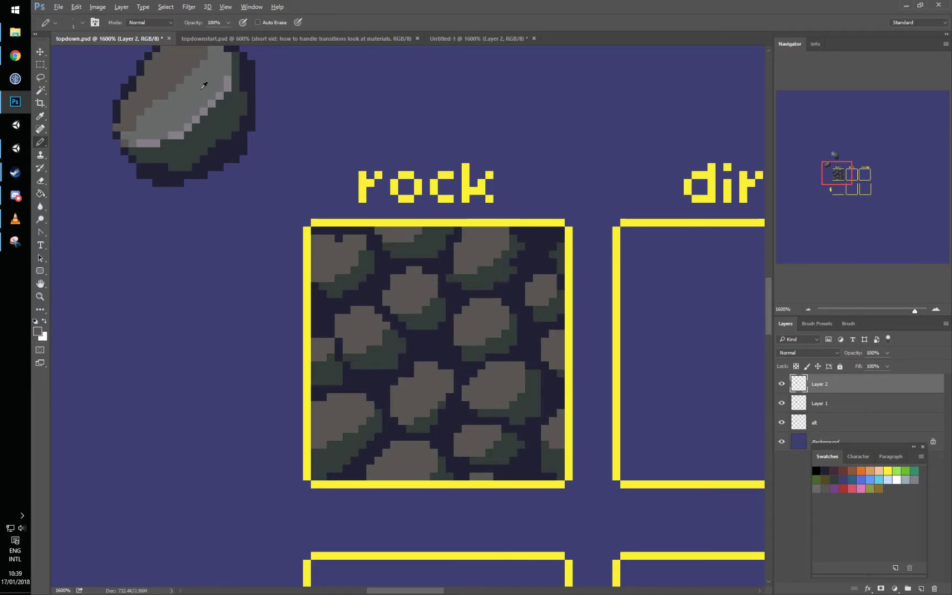
mouse_move(400, 411)
left_mouse_down()
mouse_move(450, 376)
mouse_move(403, 421)
left_mouse_up()
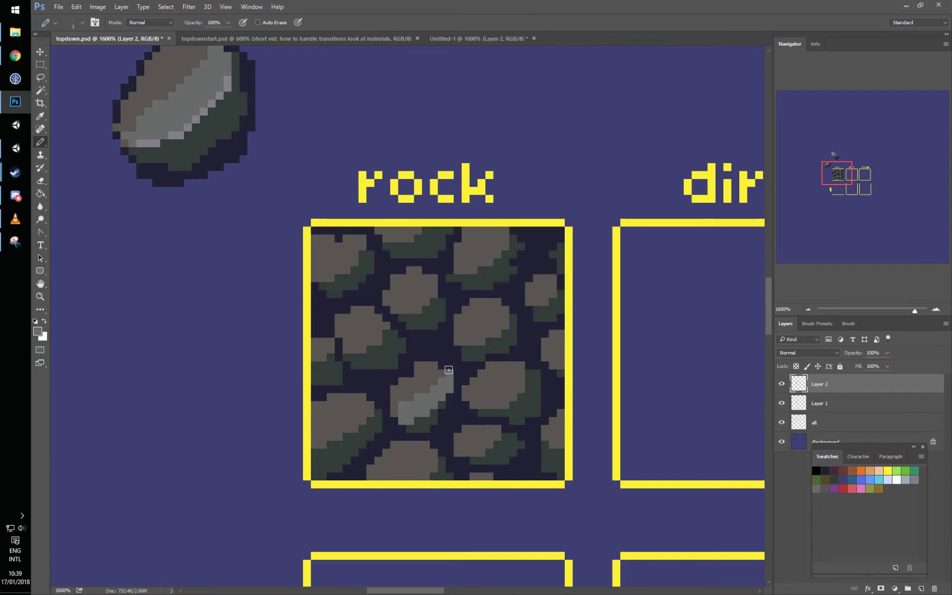
left_click_drag(426, 383, 398, 403)
mouse_move(441, 374)
left_mouse_down()
mouse_move(404, 390)
mouse_move(397, 407)
mouse_move(437, 366)
left_mouse_up()
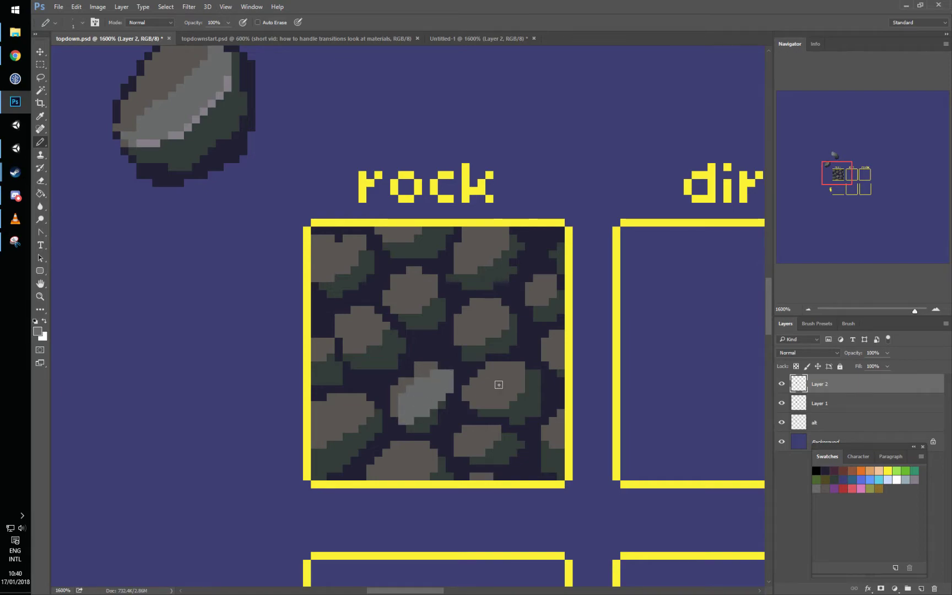
Step: Paint the same grey on the rock to its right and touch up the edge pixels of both rocks
mouse_move(467, 398)
left_mouse_down()
mouse_move(510, 382)
mouse_move(516, 367)
mouse_move(513, 398)
mouse_move(479, 403)
left_mouse_up()
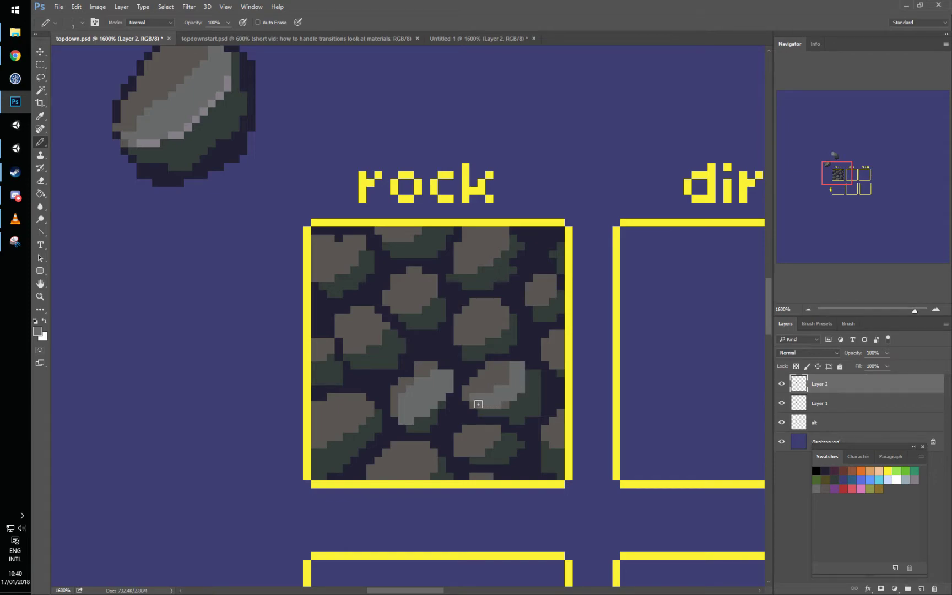
left_click(465, 398)
mouse_move(417, 421)
left_mouse_down()
mouse_move(440, 395)
mouse_move(422, 418)
left_mouse_up()
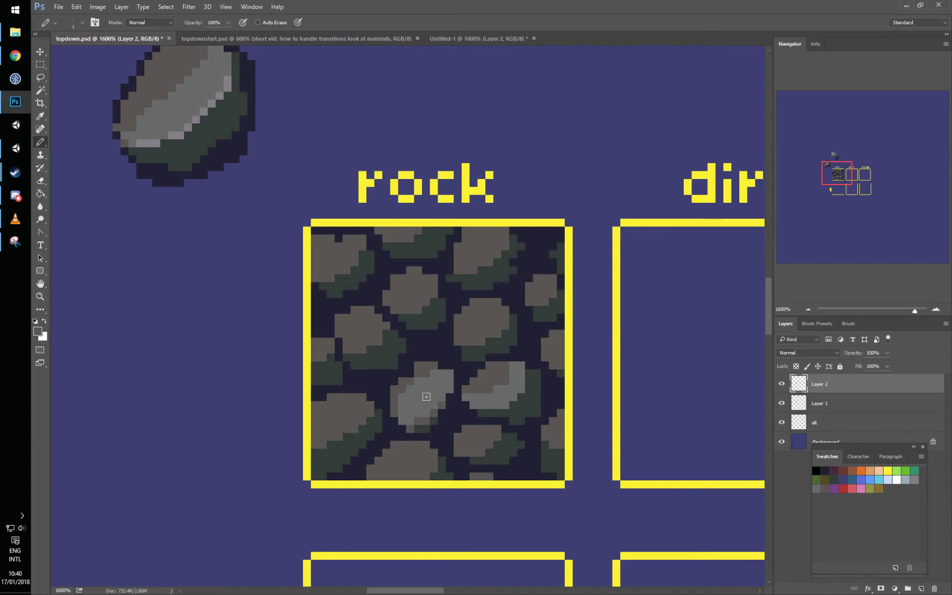
left_click(425, 416, "alt")
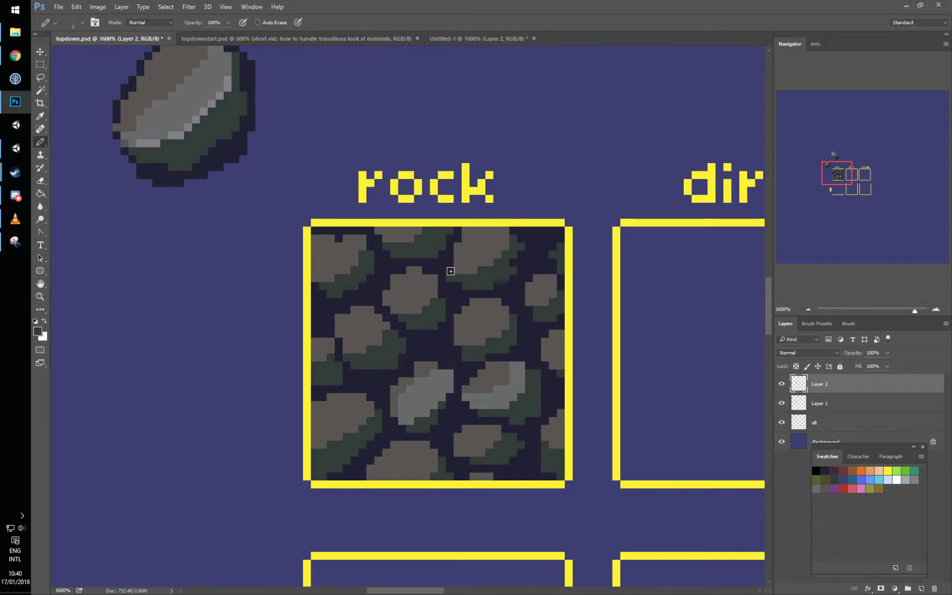
left_click(508, 387, "alt")
left_click(497, 388)
mouse_move(479, 390)
left_mouse_down()
mouse_move(509, 371)
mouse_move(477, 396)
left_mouse_up()
left_click(493, 363, "alt")
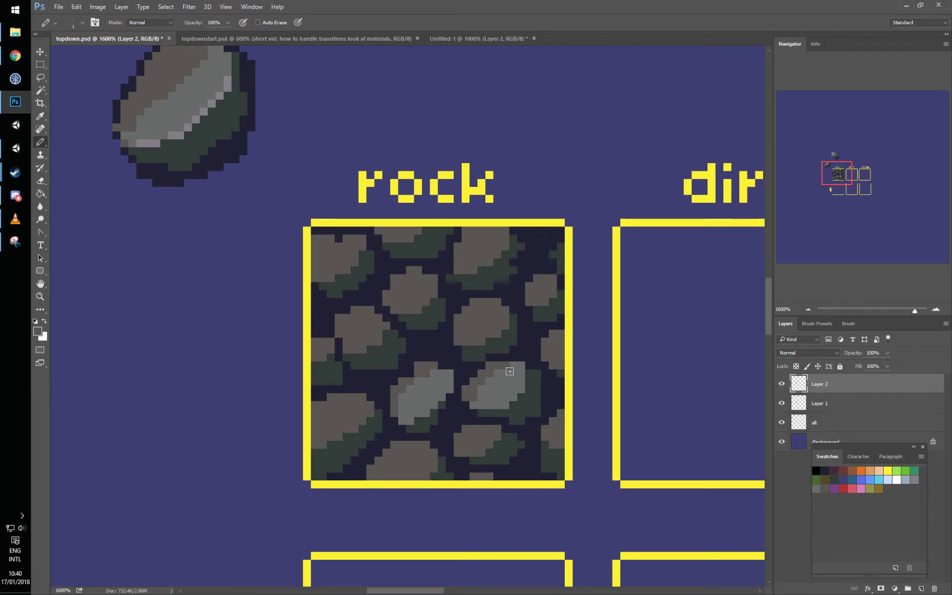
Step: Paint grey faces on the two rocks above and the middle-left rock, leaving their upper left rims brown
left_click(508, 384, "alt")
mouse_move(463, 339)
left_mouse_down()
mouse_move(498, 305)
mouse_move(503, 324)
mouse_move(471, 334)
left_mouse_up()
mouse_move(392, 307)
left_mouse_down()
mouse_move(432, 279)
mouse_move(402, 307)
mouse_move(410, 300)
left_mouse_up()
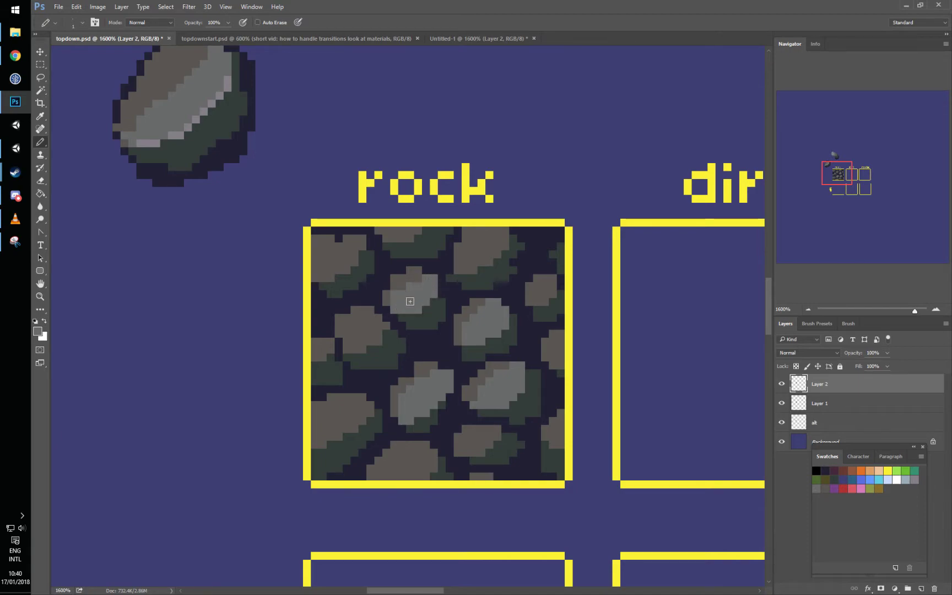
mouse_move(347, 338)
left_mouse_down()
mouse_move(370, 319)
mouse_move(385, 330)
mouse_move(351, 350)
mouse_move(372, 335)
left_mouse_up()
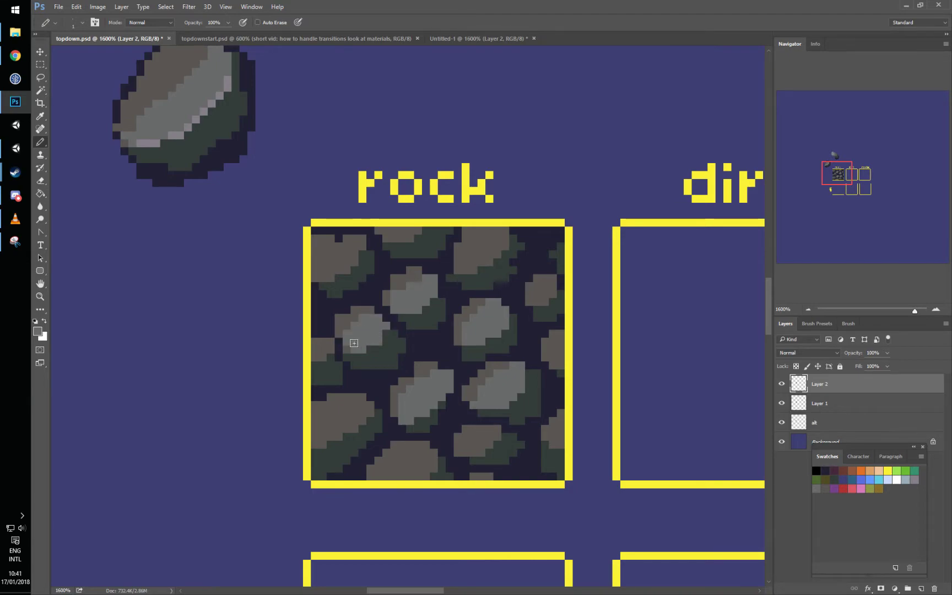
Step: Paint grey bands along the upper left sides of the bottom, lower-left, top and right-edge rocks and the upper-left rock
mouse_move(392, 468)
left_mouse_down()
mouse_move(428, 448)
mouse_move(450, 461)
mouse_move(495, 428)
left_mouse_up()
left_click_drag(555, 434, 561, 428)
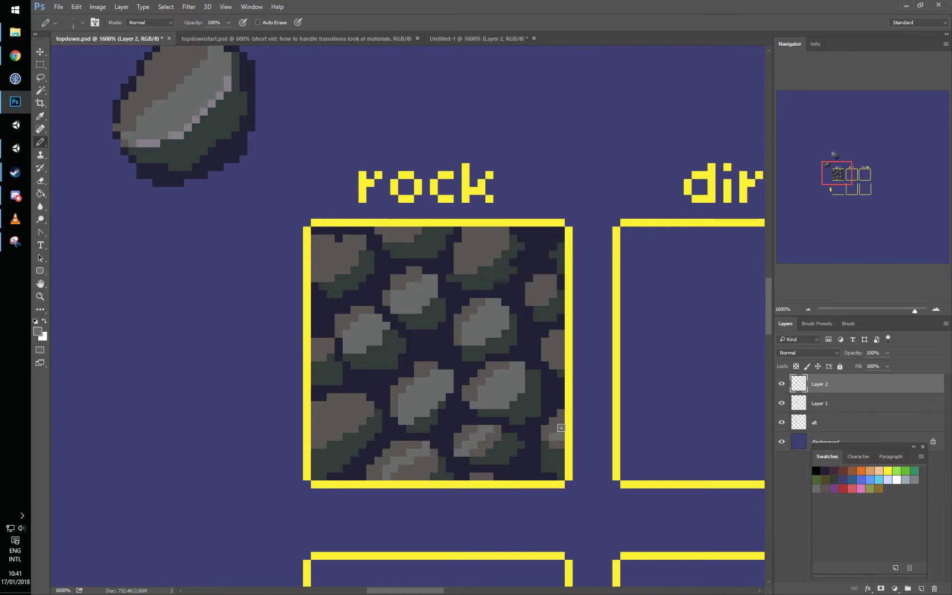
left_click_drag(315, 422, 367, 396)
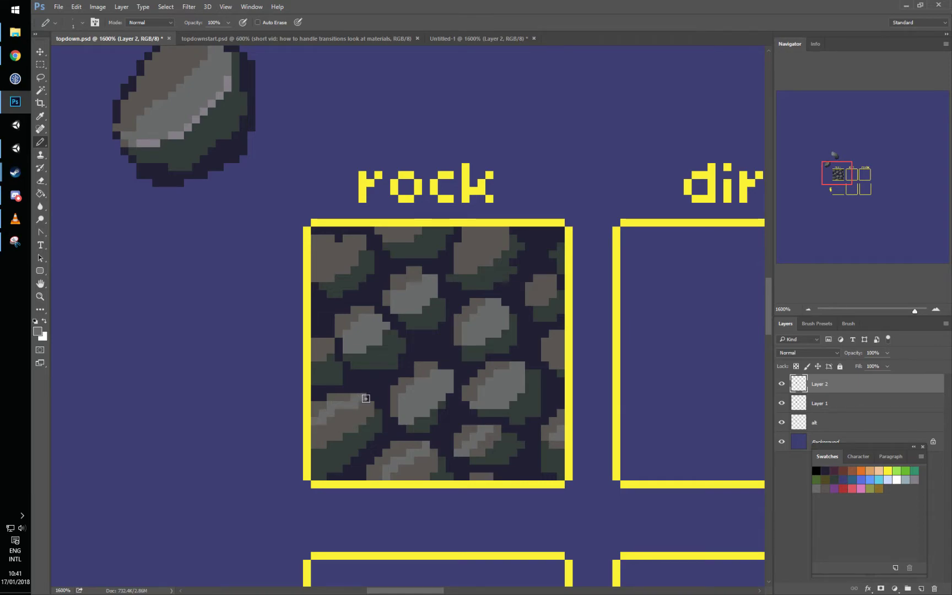
left_click_drag(461, 264, 497, 228)
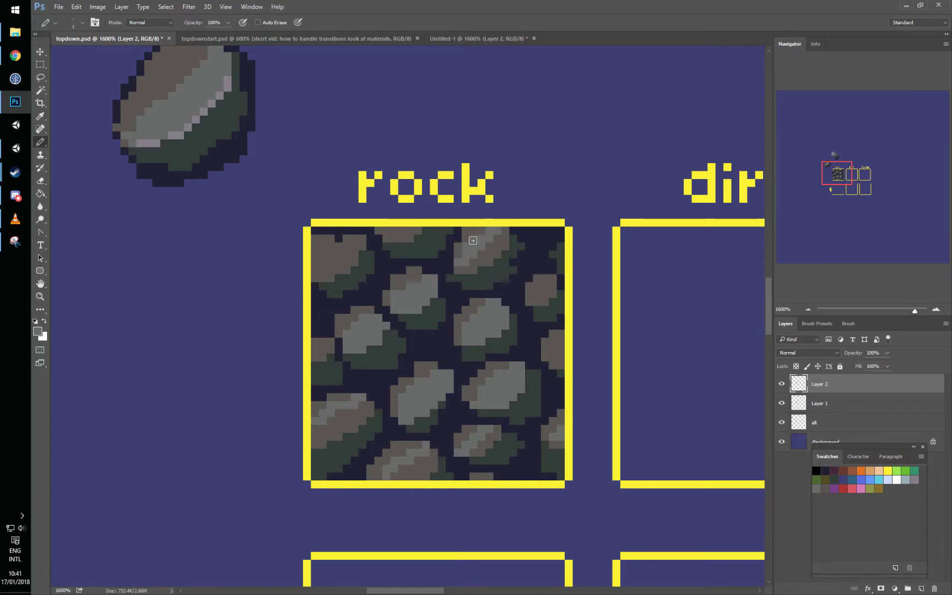
left_click_drag(534, 300, 554, 276)
left_click_drag(316, 278, 347, 244)
Step: Fill the brown areas below the grey bands on the upper-left, top, small right, lower-left and bottom rocks with grey
key("g")
left_click(336, 251)
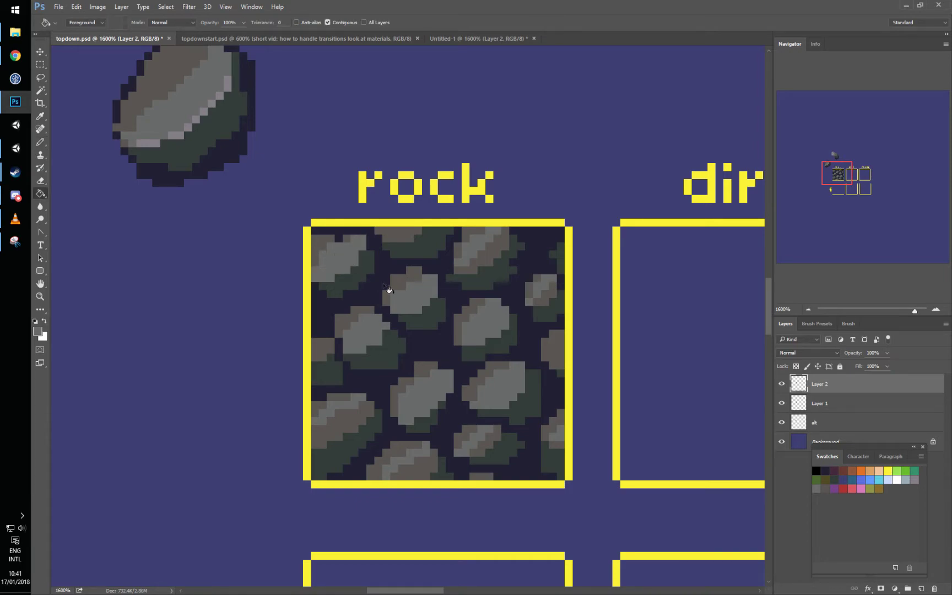
left_click(498, 258)
left_click(548, 297)
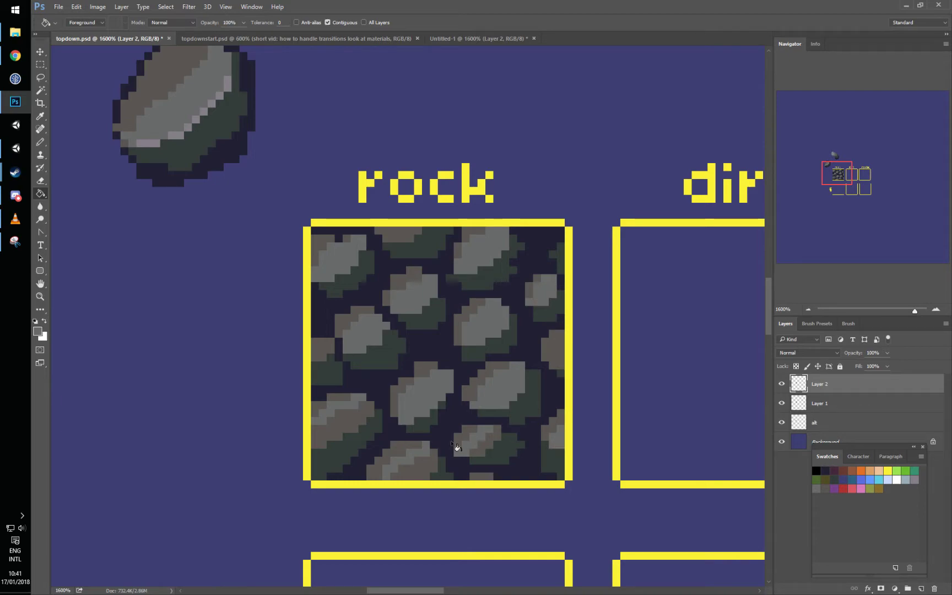
left_click(346, 435)
left_click(416, 477)
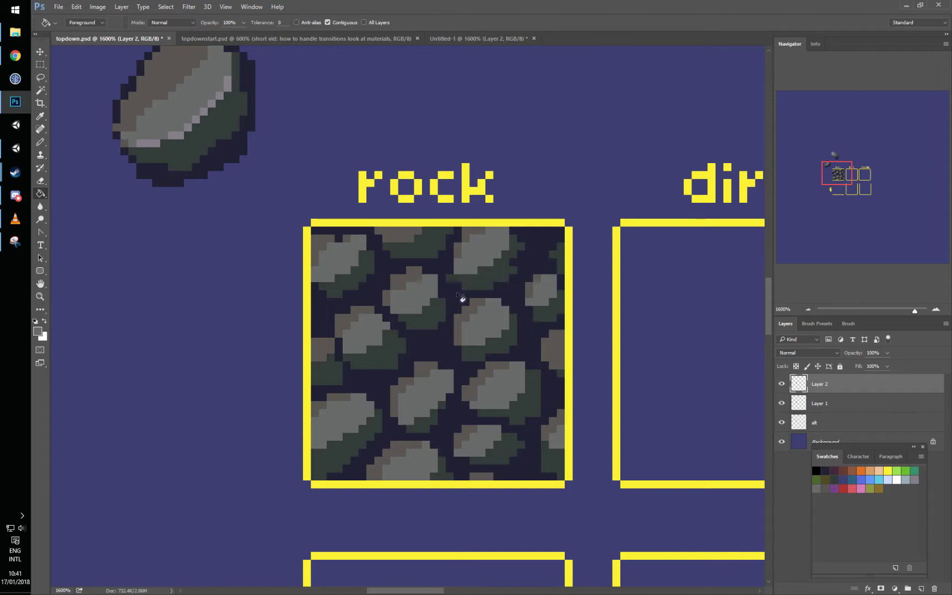
Step: Paint highlight pixels in the sample rock's lightest grey along the grey faces' shadow edges, and undo the last stray stroke
key("b")
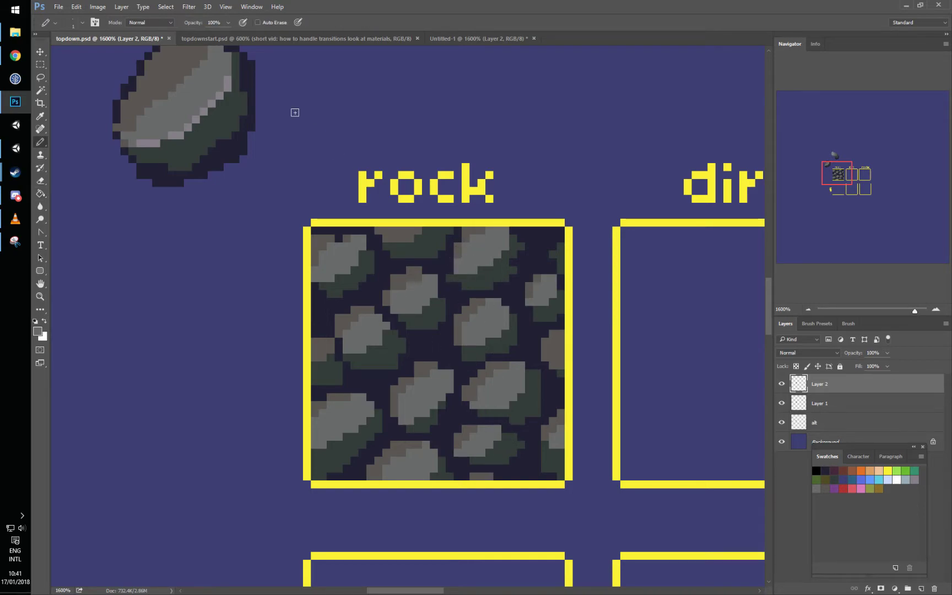
left_click(205, 110, "alt")
mouse_move(321, 278)
left_mouse_down()
mouse_move(350, 265)
mouse_move(360, 246)
left_mouse_up()
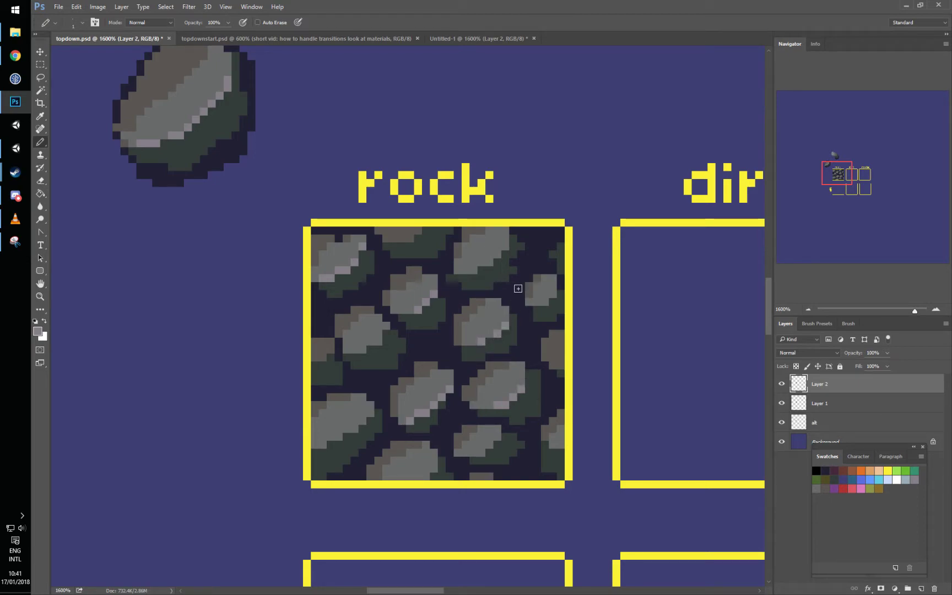
left_click(550, 282, "alt")
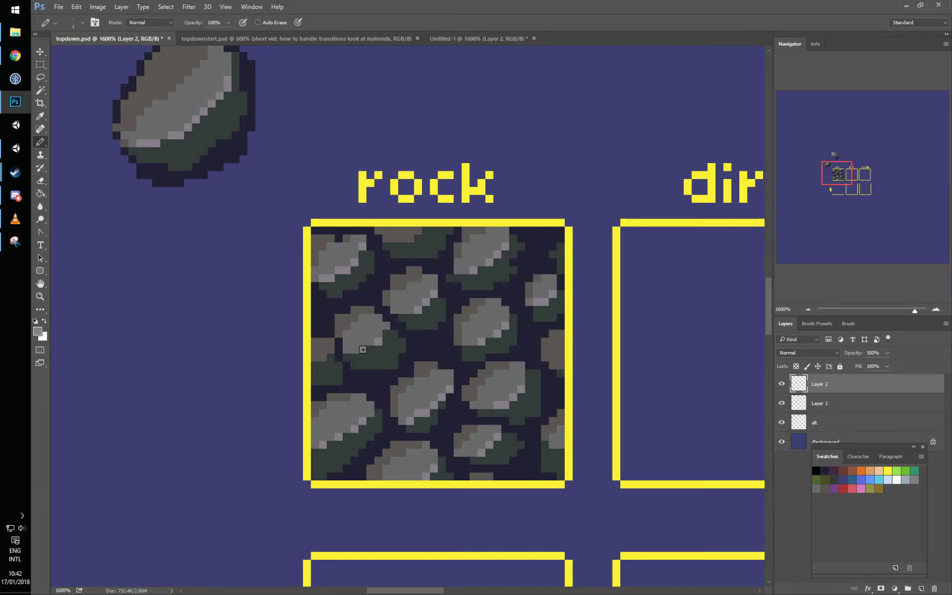
left_click(388, 326)
left_click_drag(446, 273, 484, 293)
key("ctrl+z")
Step: Copy the finished rock tile into Untitled-1 as a new layer and close the topdownstart.psd document
key("m")
left_click_drag(312, 227, 564, 480)
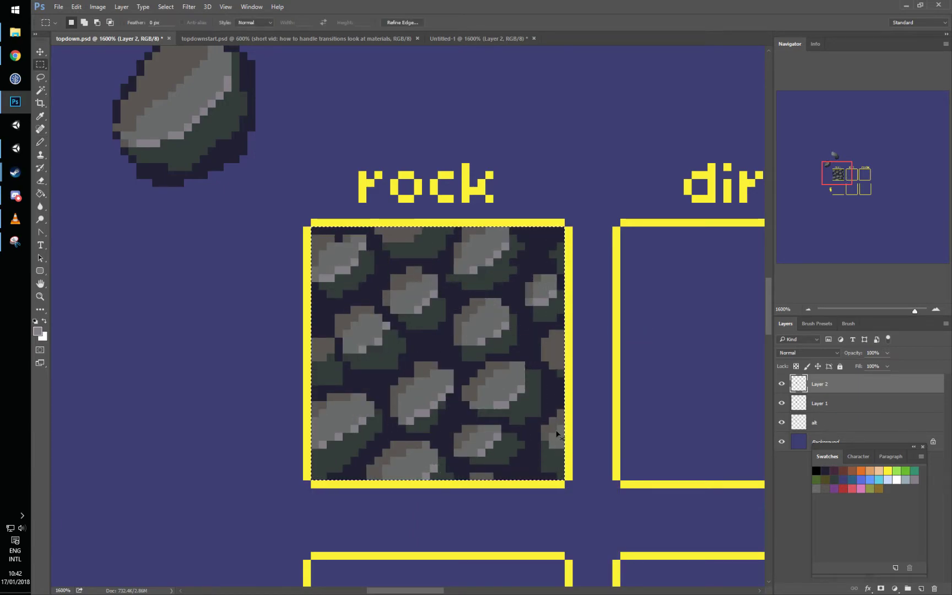
key("ctrl+c")
key("ctrl+shift+Tab")
key("ctrl+v")
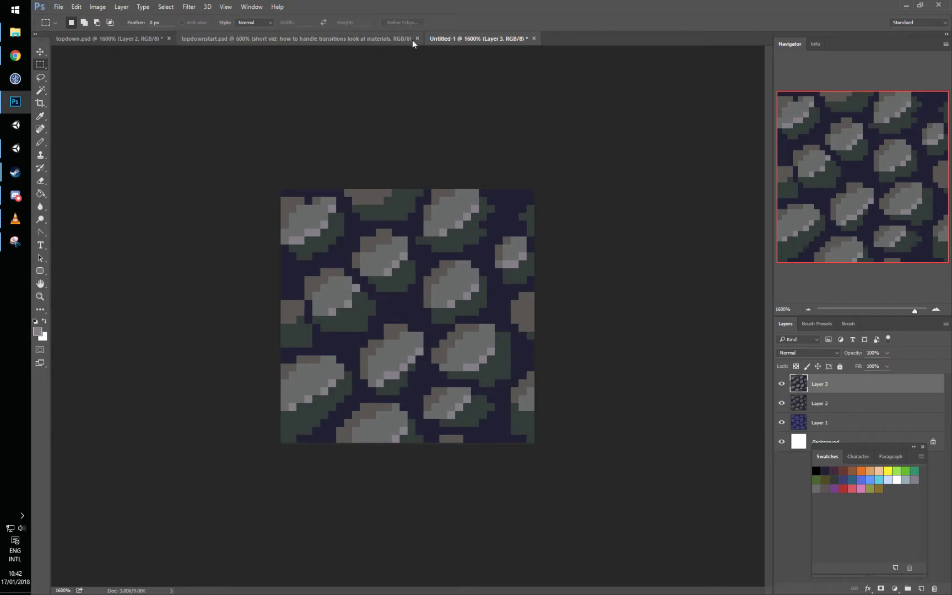
left_click(417, 38)
Step: Offset the tile again and give the unfinished brown rock a grey face with light highlight pixels along its shadow edge
left_click_drag(422, 303, 433, 287)
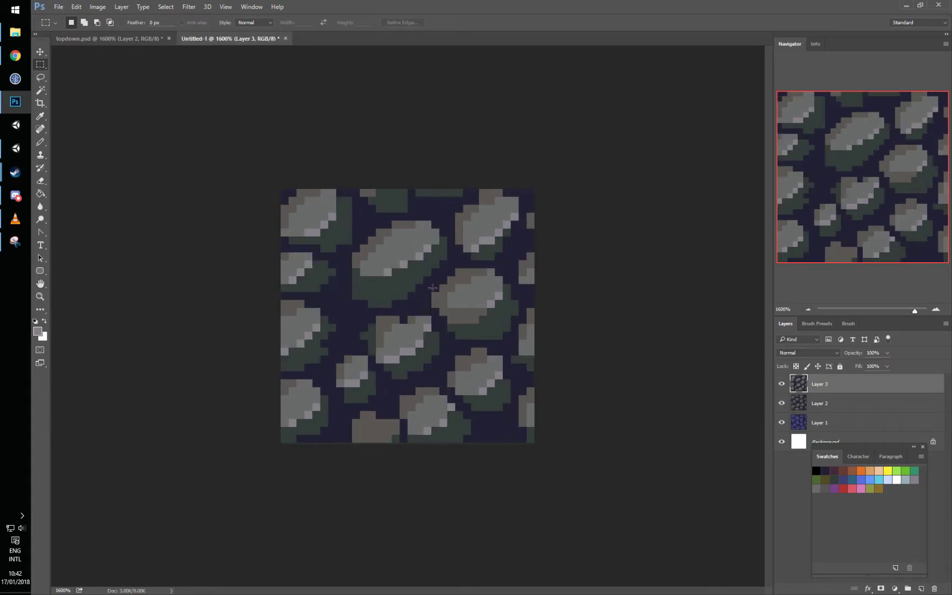
key("b")
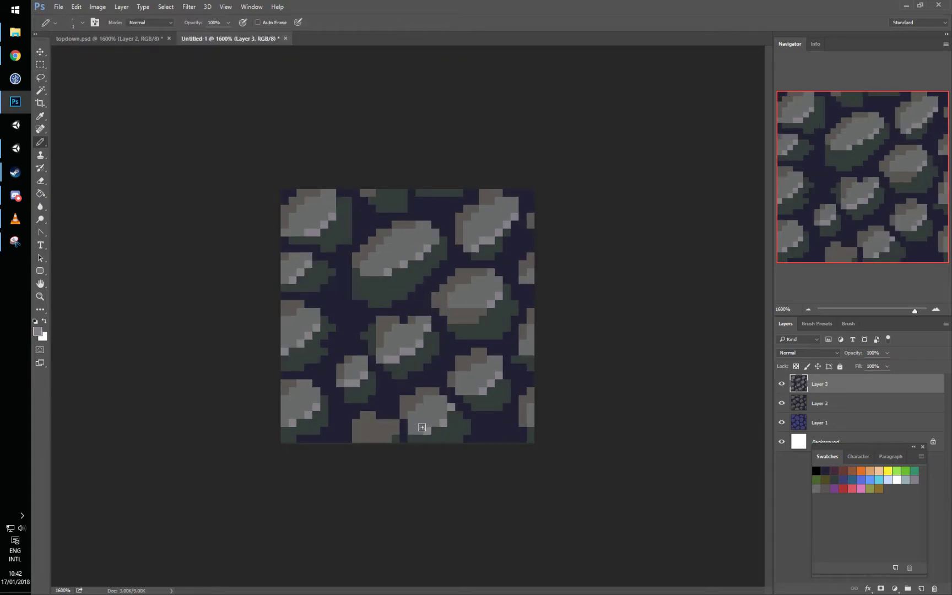
key("ctrl+f")
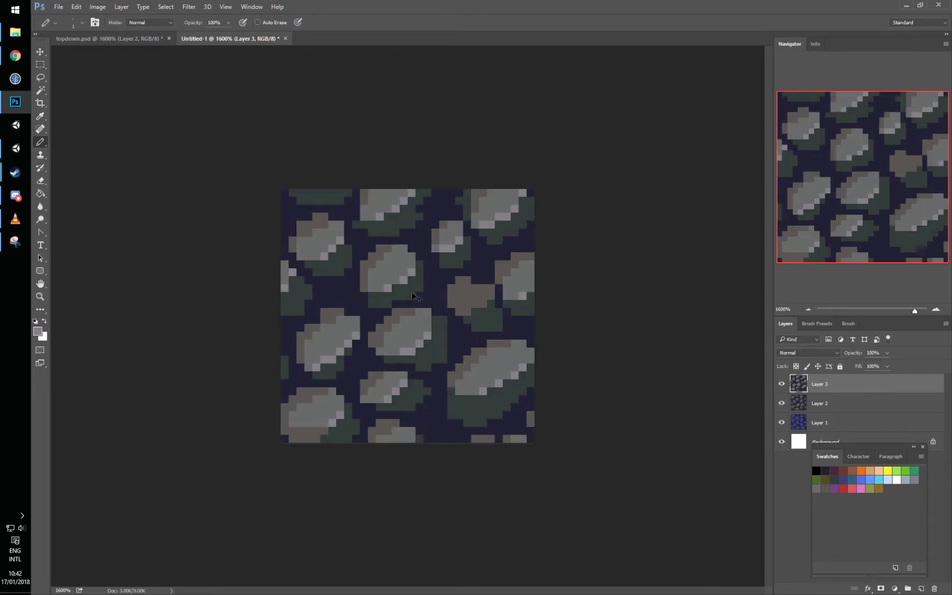
mouse_move(457, 302)
left_mouse_down()
mouse_move(470, 287)
mouse_move(488, 288)
mouse_move(464, 315)
left_mouse_up()
left_click(522, 294, "alt")
left_click(480, 303)
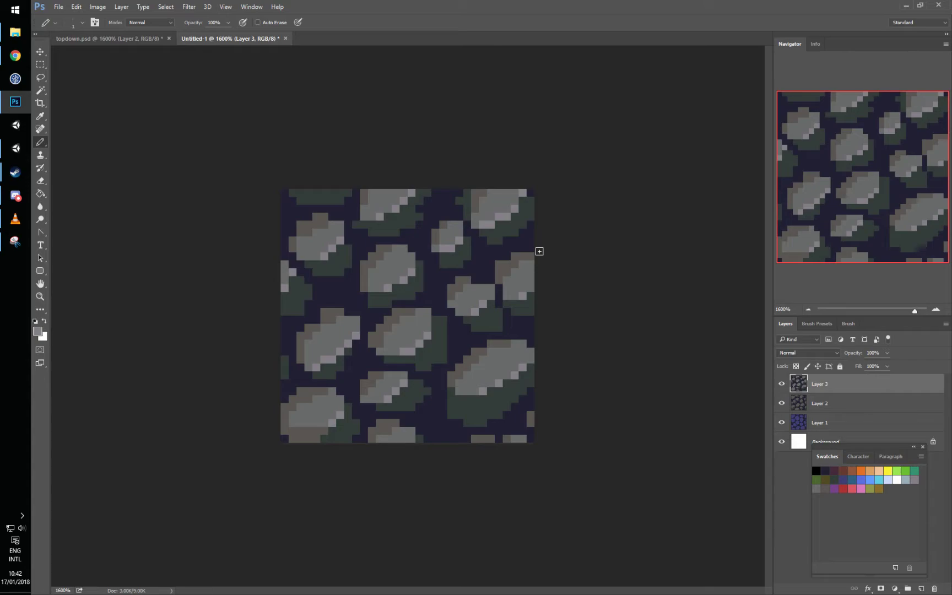
Step: Extend the large rock's grey face down over its green shadow and repaint the highlight pixels along the new lower edge
left_click(469, 383, "alt")
mouse_move(453, 391)
left_mouse_down()
mouse_move(474, 399)
mouse_move(451, 401)
mouse_move(485, 401)
mouse_move(452, 406)
mouse_move(487, 405)
mouse_move(525, 371)
mouse_move(482, 397)
mouse_move(499, 383)
left_mouse_up()
left_click(526, 298, "alt")
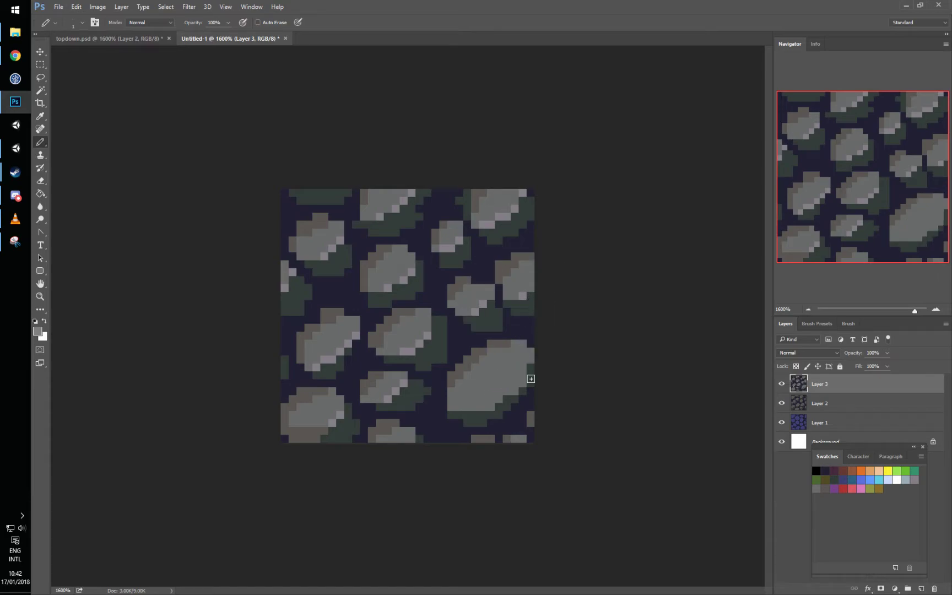
left_click_drag(522, 381, 473, 406)
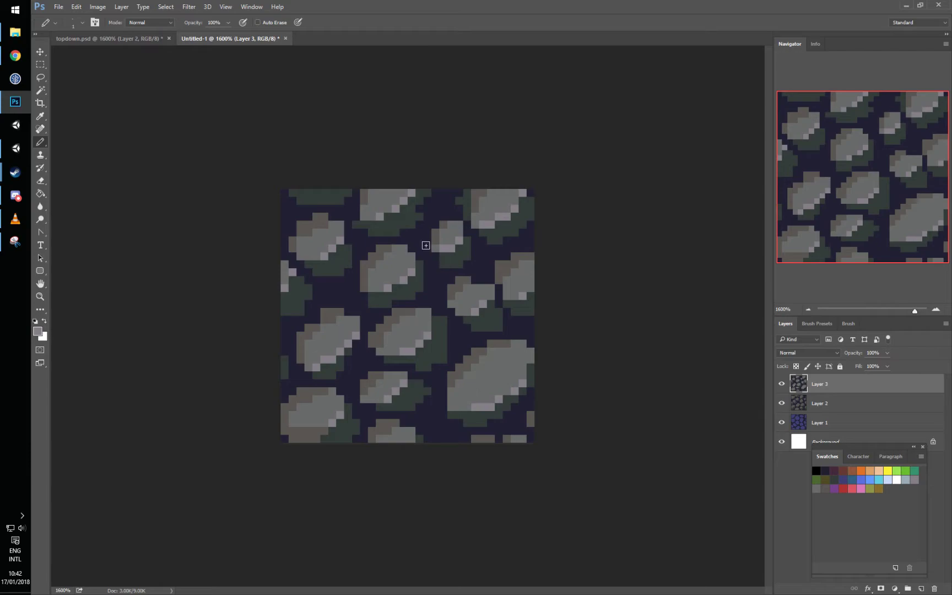
Step: Trim the green shadows of the surrounding rocks with the dark background colour to make them thinner
left_click(456, 340, "alt")
mouse_move(440, 315)
left_mouse_down()
mouse_move(443, 348)
mouse_move(418, 368)
left_mouse_up()
left_click_drag(474, 331, 499, 318)
mouse_move(431, 390)
left_mouse_down()
mouse_move(396, 408)
mouse_move(420, 383)
left_mouse_up()
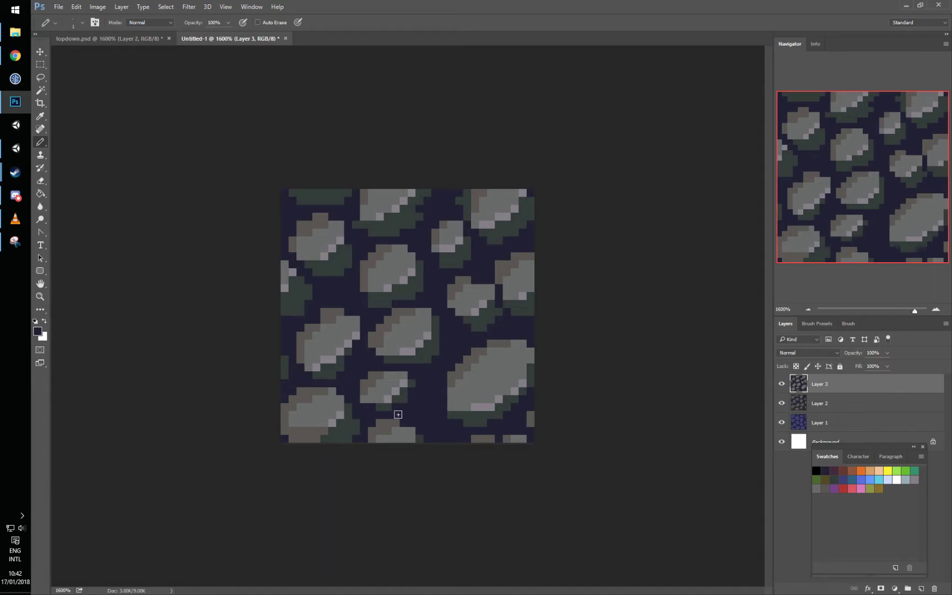
left_click_drag(357, 425, 342, 444)
left_click(369, 306)
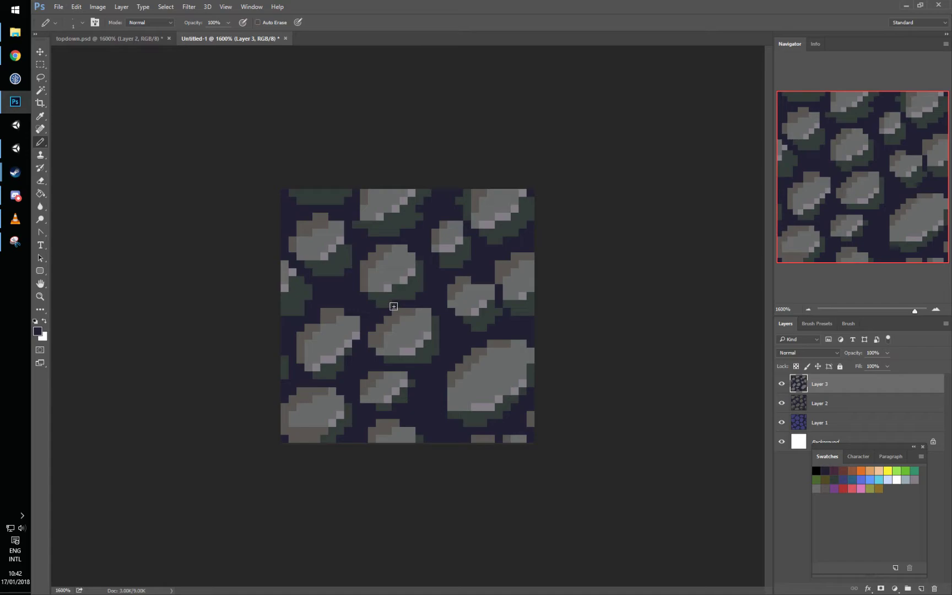
left_click(421, 288)
left_click(423, 265)
mouse_move(326, 272)
left_mouse_down()
mouse_move(352, 258)
mouse_move(299, 317)
left_mouse_up()
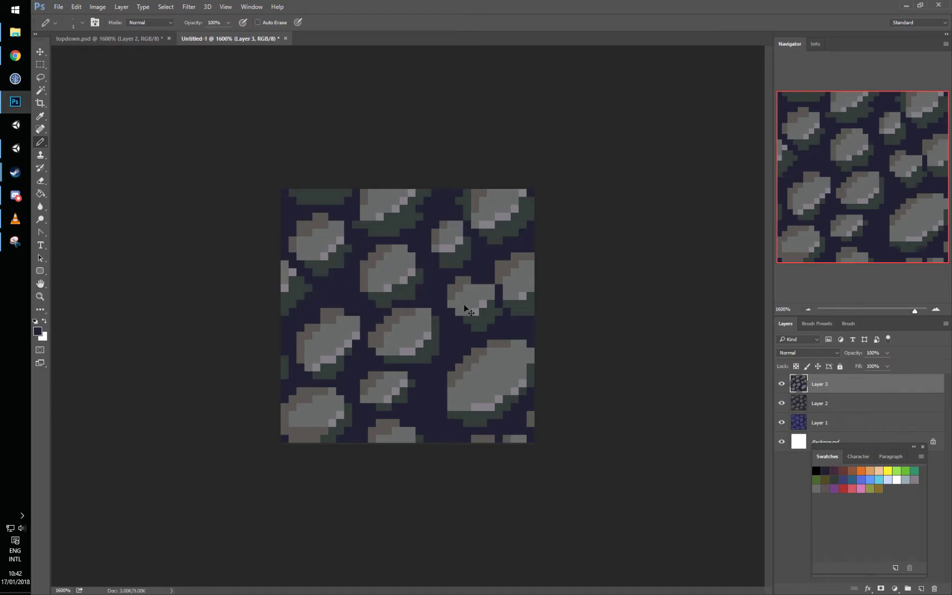
Step: Offset the tile and paint a small shaded pebble in the dark gap just below the central rock
key("ctrl+f")
left_click_drag(438, 312, 442, 311)
left_click(430, 310)
left_click(447, 341, "alt")
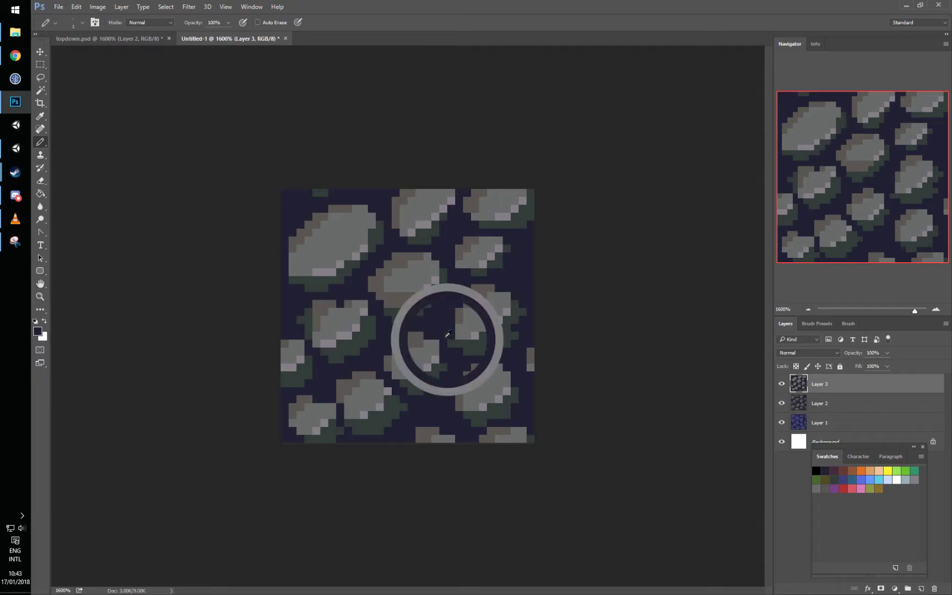
left_click(473, 293, "alt")
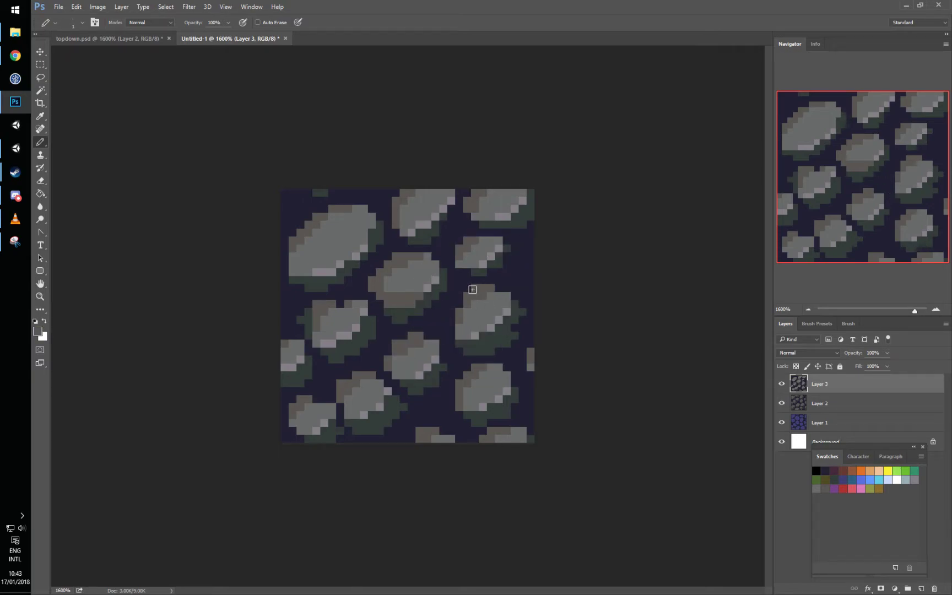
left_click(439, 323)
left_click(471, 314, "alt")
left_click(435, 319)
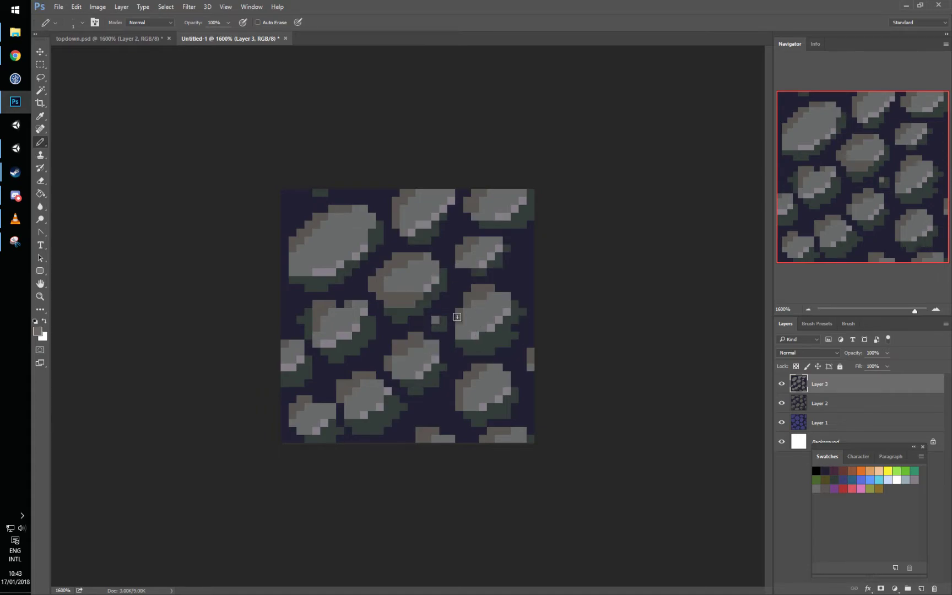
left_click(469, 300, "alt")
left_click(443, 319)
left_click(436, 329)
Step: Paint a second pebble between the lower rocks with a green shadow, grey face and light highlight pixels
mouse_move(440, 407)
left_mouse_down()
mouse_move(424, 414)
mouse_move(435, 402)
left_mouse_up()
left_click(451, 421, "alt")
left_click(444, 416)
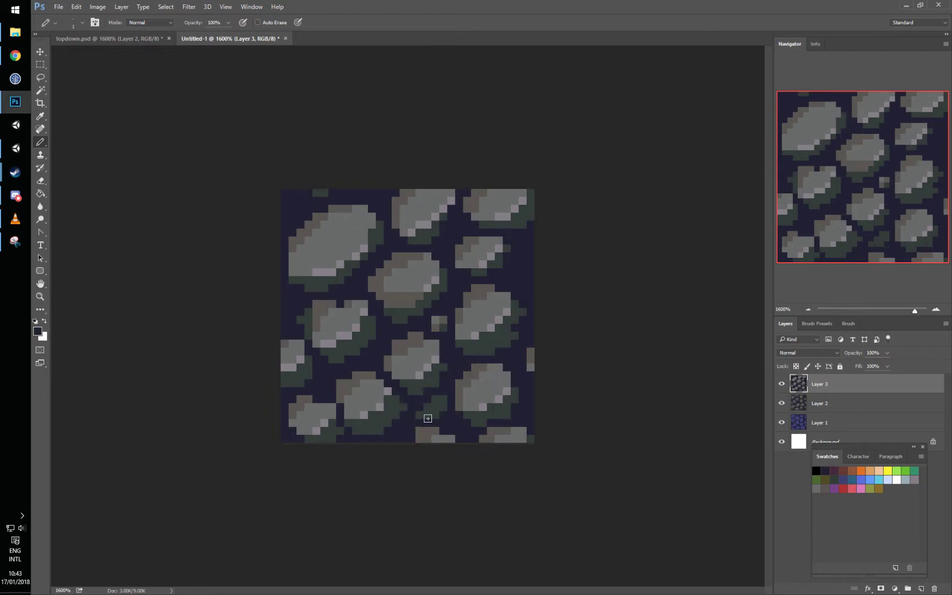
left_click(417, 414)
left_click(459, 401, "alt")
left_click_drag(435, 400, 427, 407)
left_click(485, 404, "alt")
left_click(435, 408)
left_click(480, 368, "alt")
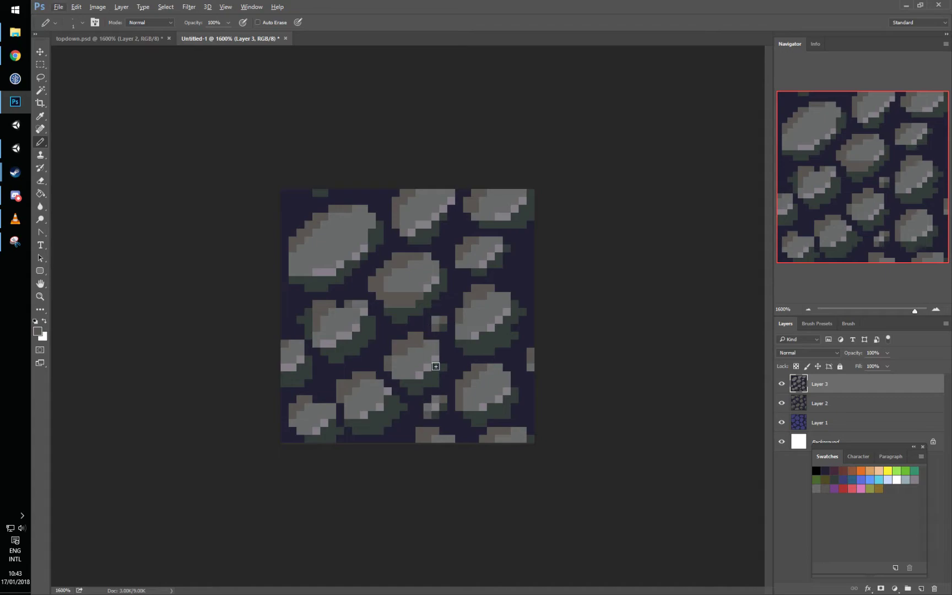
Step: Paint a third small brown and grey pebble in the gap left of the lower central rock
left_click(468, 375, "alt")
left_click(364, 352)
left_click(369, 342, "alt")
left_click(356, 352)
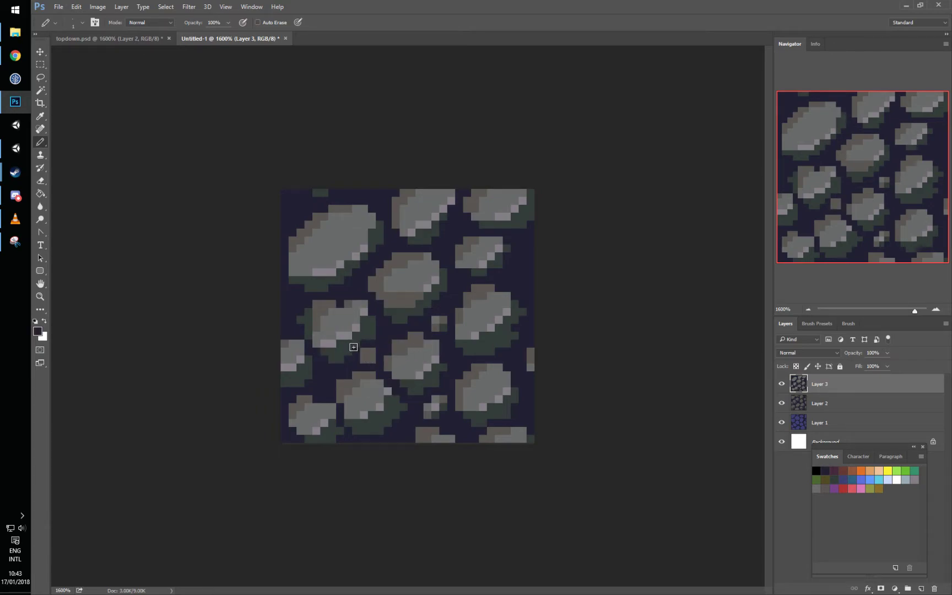
left_click(377, 362, "alt")
left_click(432, 376, "alt")
left_click(372, 360)
Step: Add a tiny pebble beside the large upper-left rock's shadow and trim that rock's lower left corner
left_click(445, 318, "alt")
left_click(355, 287)
key("ctrl+z")
left_click(360, 290)
left_click(383, 286, "alt")
left_click(348, 281)
left_click(363, 277, "alt")
left_click(348, 274)
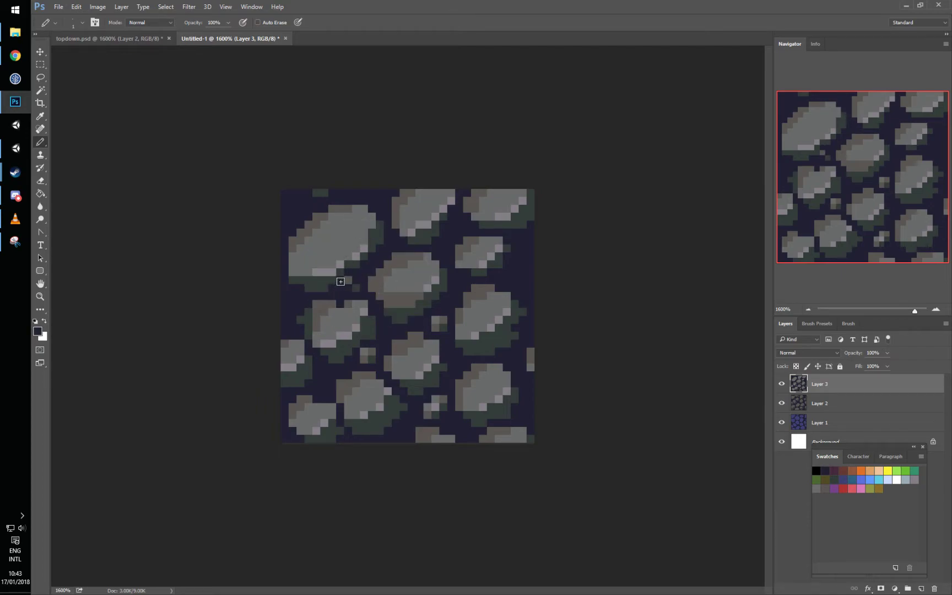
left_click(309, 287)
left_click(293, 273)
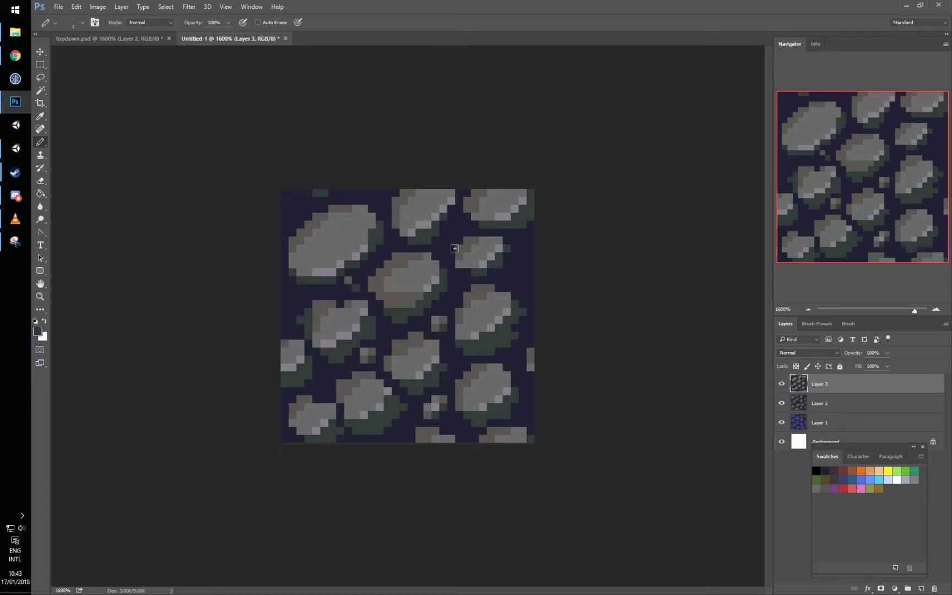
Step: Offset the tile and block in a small grey rock in the gap at the large rock's lower left, trimming its excess
key("ctrl+f")
left_click(416, 372, "alt")
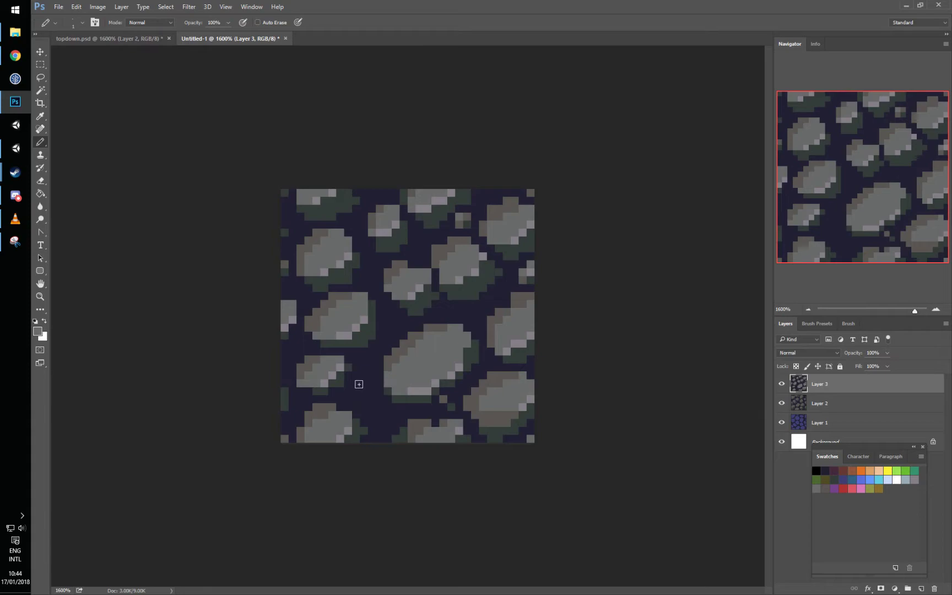
mouse_move(361, 391)
left_mouse_down()
mouse_move(387, 421)
mouse_move(388, 412)
mouse_move(383, 422)
mouse_move(370, 417)
mouse_move(403, 413)
mouse_move(364, 406)
mouse_move(403, 417)
mouse_move(379, 398)
left_mouse_up()
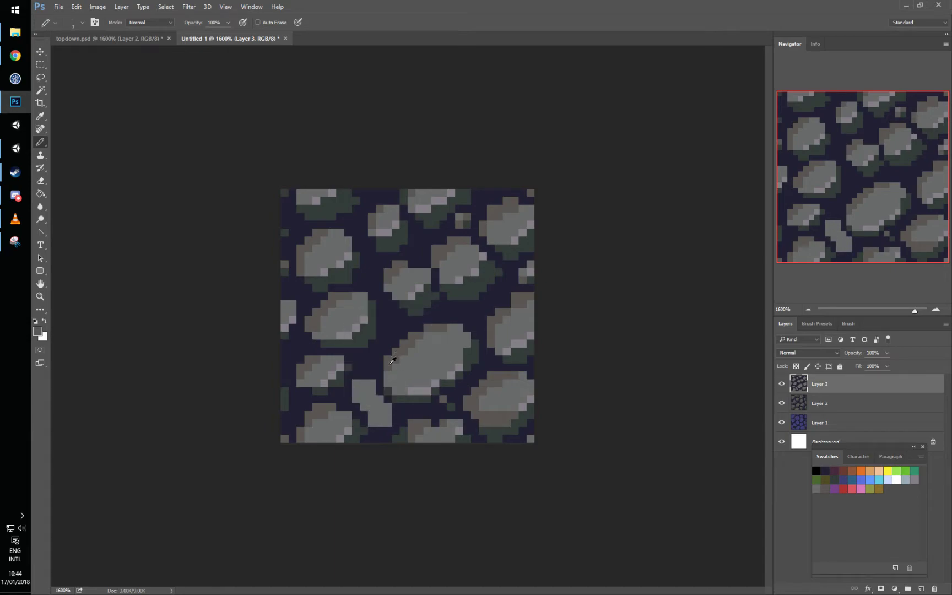
left_click(412, 398, "alt")
mouse_move(387, 408)
left_mouse_down()
mouse_move(374, 417)
mouse_move(386, 414)
mouse_move(379, 406)
mouse_move(382, 419)
mouse_move(372, 422)
mouse_move(393, 413)
left_mouse_up()
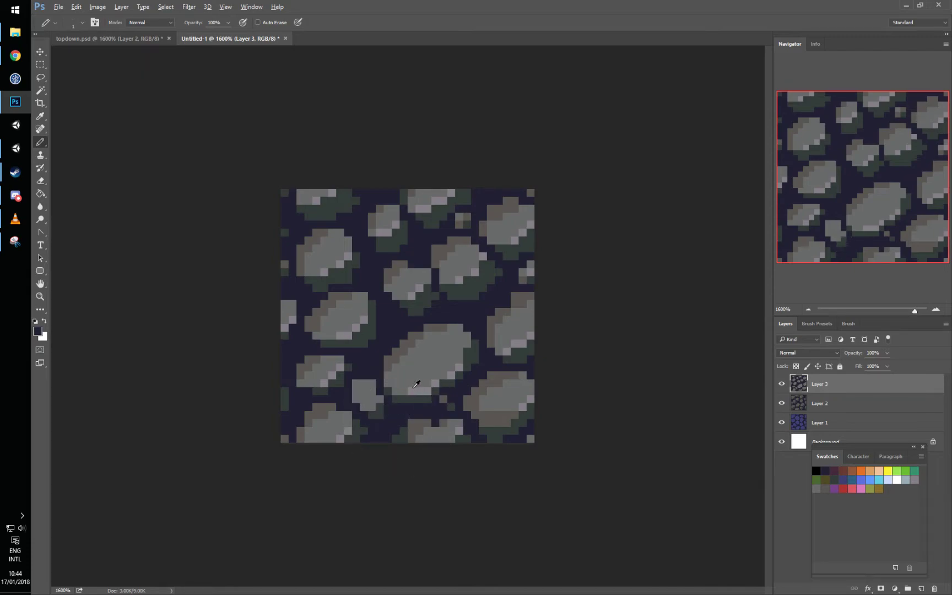
Step: Shade the new small rock with brown and darker pixels along its upper left side
left_click(405, 370, "alt")
left_click_drag(355, 381, 364, 397)
left_click(383, 411, "alt")
left_click(357, 385)
left_click(356, 383)
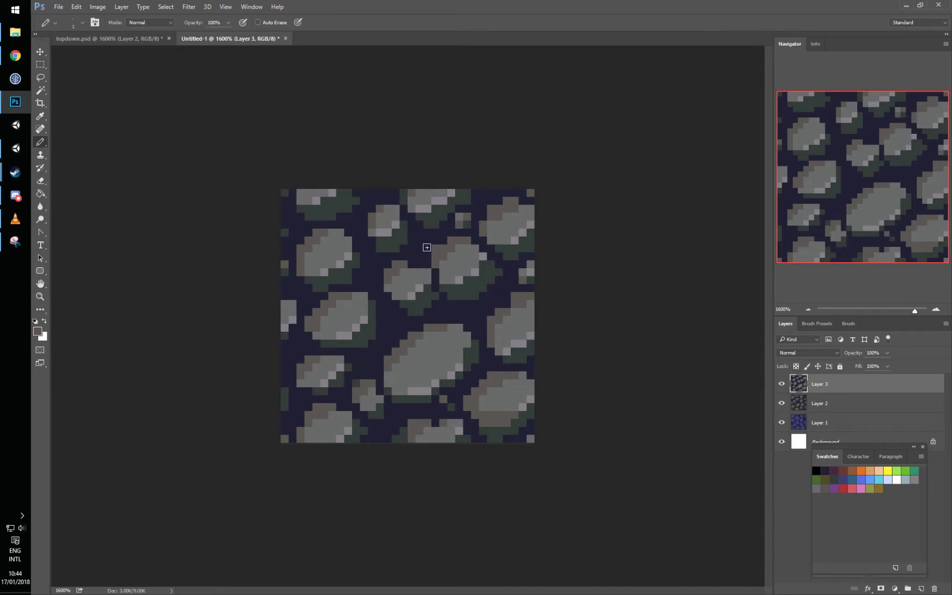
left_click(359, 379, "alt")
left_click_drag(364, 380, 356, 391)
Step: Paint darker rim pixels along the upper left sides of the large rock and the small rock above it
left_click(446, 323, "alt")
left_click_drag(444, 331, 390, 378)
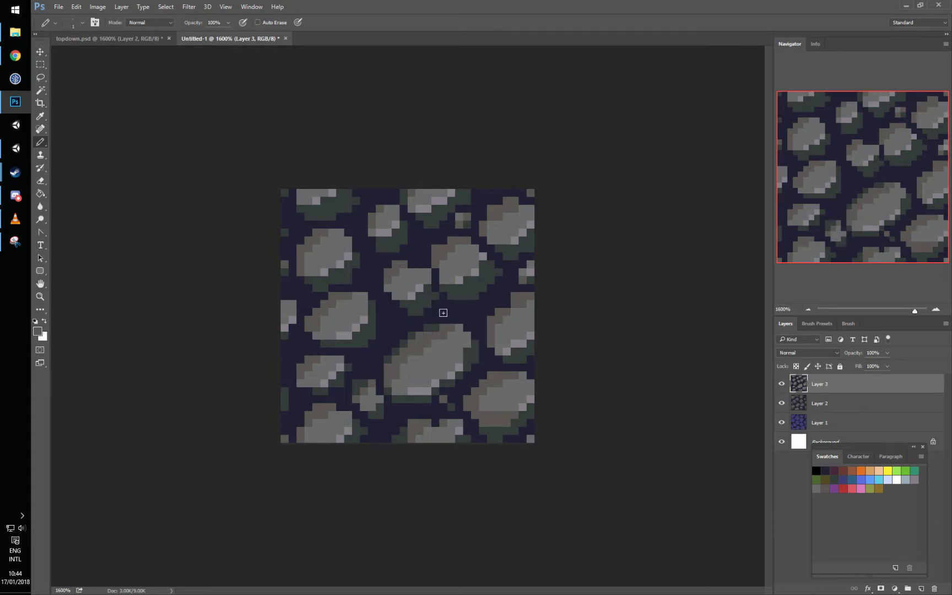
left_click_drag(410, 271, 396, 277)
left_click(425, 296, "alt")
left_click(395, 264)
left_click(404, 265)
left_click(388, 272)
left_click(387, 279)
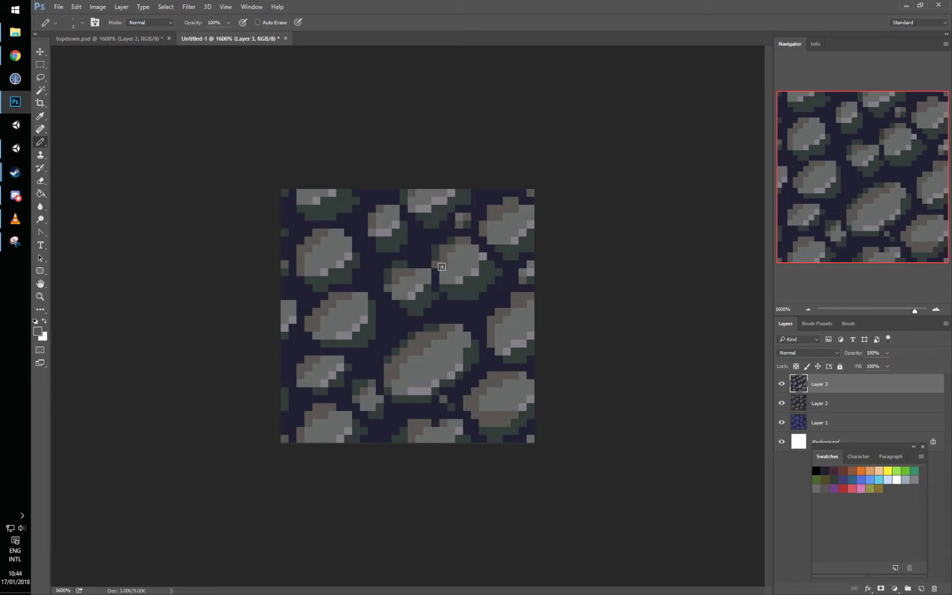
Step: Darken the upper-middle rock's left corner and widen the brown shading on the right-edge rock's upper left side
left_click(442, 244)
key("ctrl+z")
left_click(443, 248)
mouse_move(491, 321)
left_mouse_down()
mouse_move(515, 298)
mouse_move(520, 305)
mouse_move(498, 333)
left_mouse_up()
left_click(525, 302, "alt")
left_click(505, 312, "alt")
left_click(514, 299)
left_click(522, 314, "alt")
left_click(529, 304)
Step: Reshade the lower-right rock with a darker left rim, a grey lower face and highlight pixels along its shadow
left_click(511, 406, "alt")
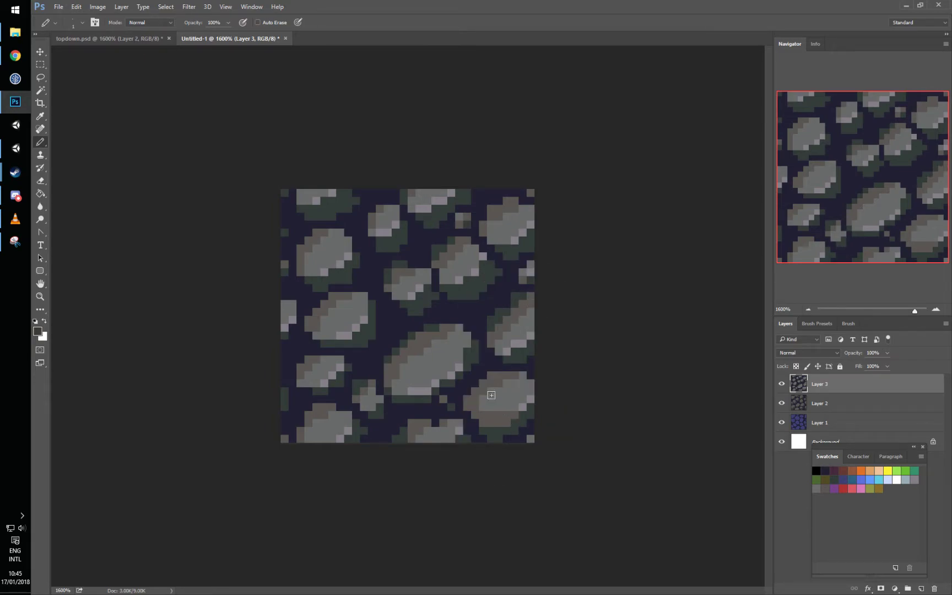
mouse_move(468, 400)
left_mouse_down()
mouse_move(505, 383)
mouse_move(475, 408)
mouse_move(472, 400)
mouse_move(489, 412)
mouse_move(492, 384)
mouse_move(510, 393)
mouse_move(488, 418)
mouse_move(482, 412)
mouse_move(487, 420)
mouse_move(497, 412)
mouse_move(479, 413)
mouse_move(515, 414)
left_mouse_up()
left_click(506, 384, "alt")
left_click(498, 384, "alt")
left_click(509, 393, "alt")
left_click(521, 407, "alt")
left_click(515, 416)
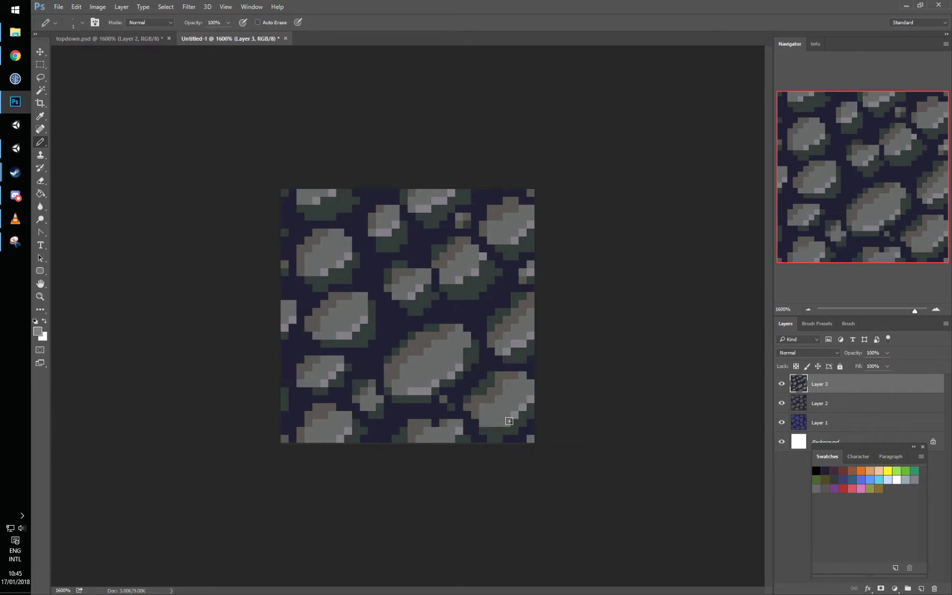
Step: Offset the tile and rework the central rock's brown rim and green shadow, undoing the last stray change
key("ctrl+f")
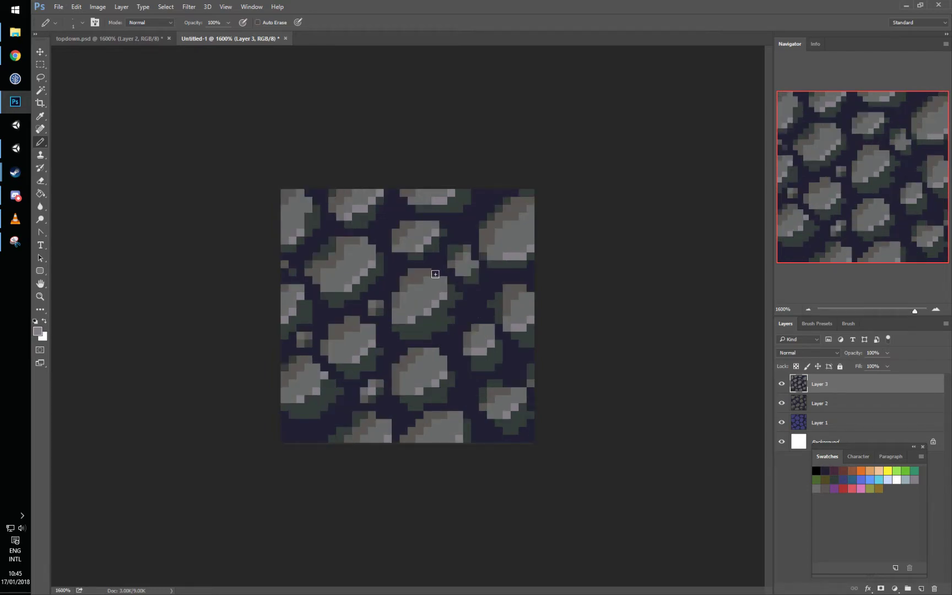
left_click(430, 332, "alt")
mouse_move(421, 272)
left_mouse_down()
mouse_move(394, 293)
mouse_move(427, 278)
mouse_move(402, 302)
mouse_move(410, 306)
mouse_move(395, 311)
mouse_move(448, 325)
mouse_move(434, 318)
mouse_move(438, 295)
mouse_move(454, 304)
mouse_move(434, 329)
left_mouse_up()
left_click(425, 279, "alt")
key("ctrl+z")
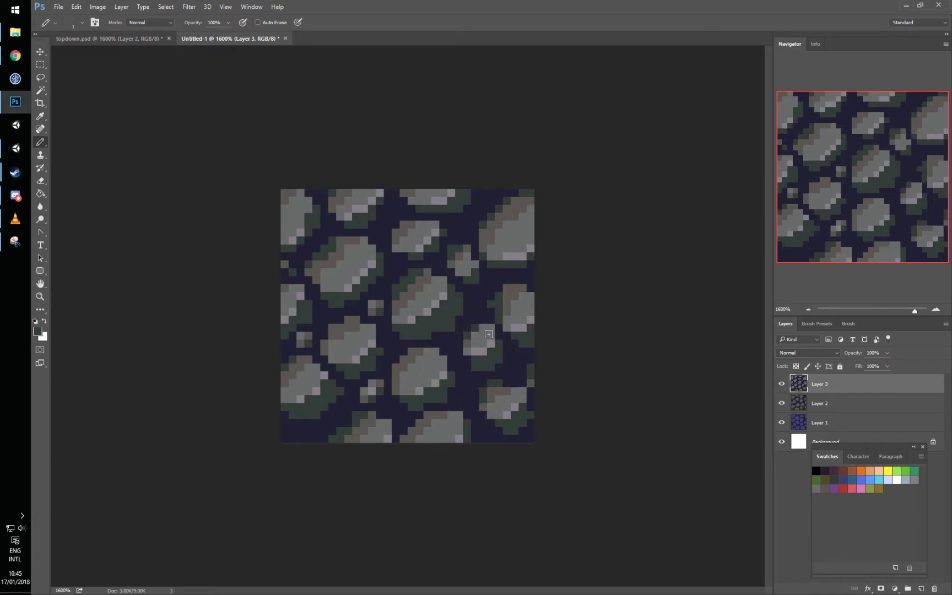
Step: Reshape the small rock at the central rock's lower right with a brown upper left side and highlights along the bottom
left_click(479, 341, "alt")
left_click(480, 352, "alt")
mouse_move(474, 358)
left_mouse_down()
mouse_move(498, 351)
mouse_move(475, 352)
mouse_move(487, 328)
mouse_move(492, 335)
left_mouse_up()
left_click(482, 331, "alt")
left_click(468, 342, "alt")
left_click(475, 344)
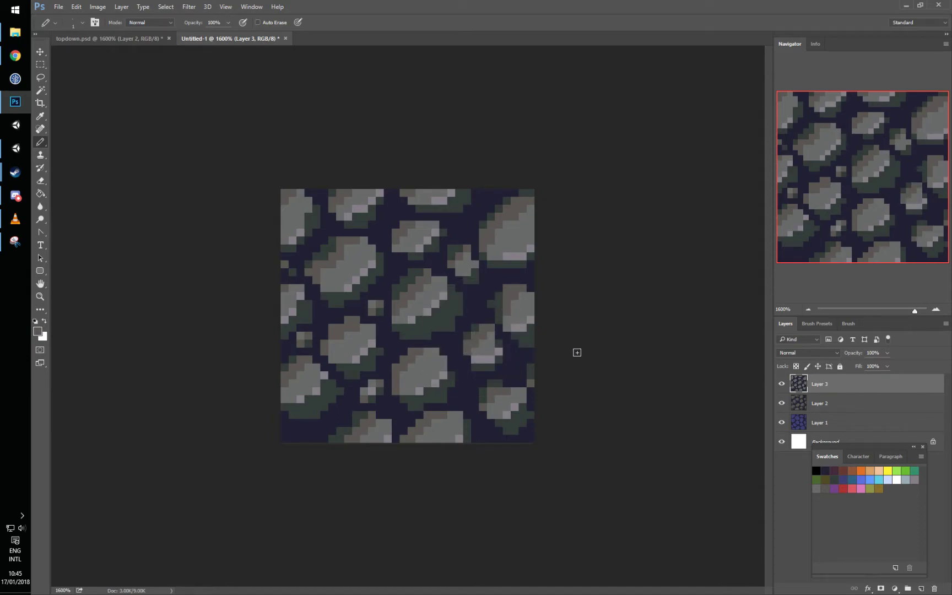
left_click(492, 344, "alt")
left_click(498, 343)
left_click(499, 336)
Step: Paint brown and darker rim tones along the upper left sides of the rock below centre and the bottom-edge rock
left_click(400, 370, "alt")
left_click_drag(400, 370, 434, 354)
left_click(427, 354)
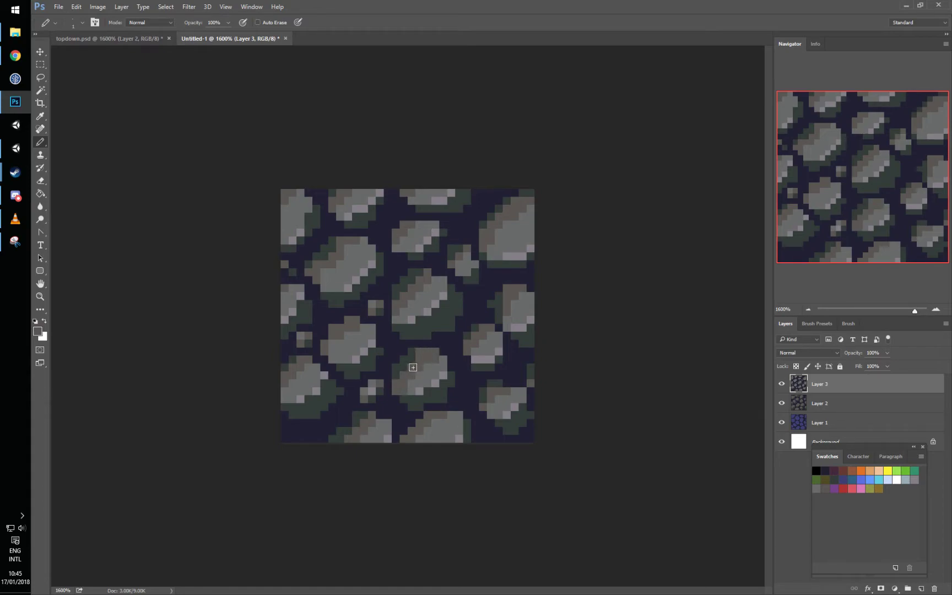
left_click(424, 378, "alt")
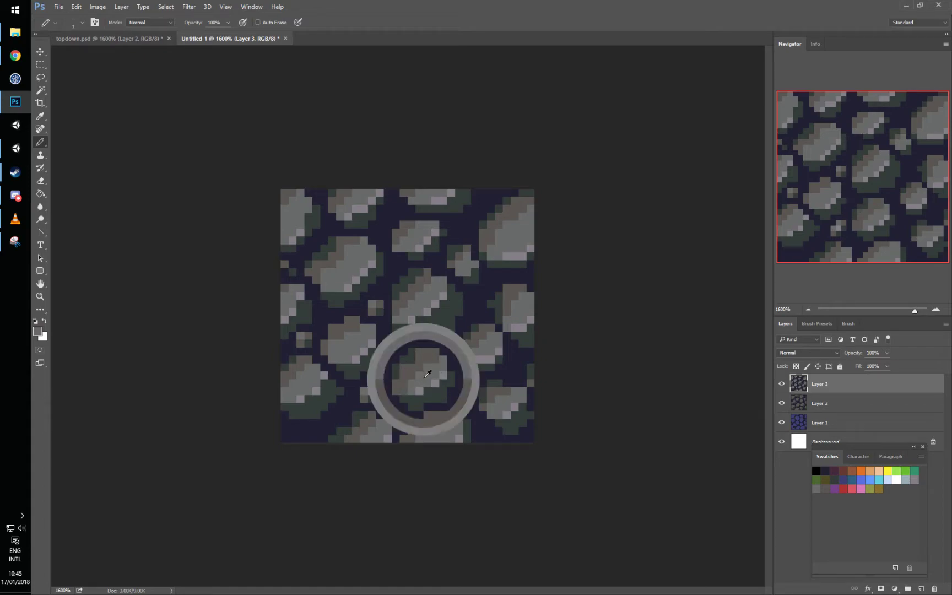
left_click(411, 354, "alt")
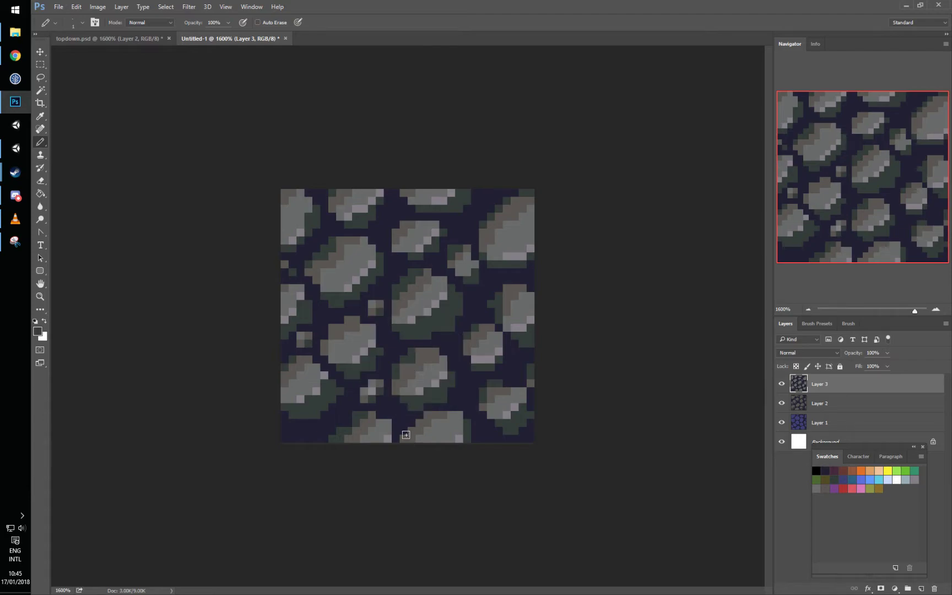
mouse_move(404, 439)
left_mouse_down()
mouse_move(429, 418)
mouse_move(421, 439)
left_mouse_up()
left_click(442, 415, "alt")
Step: Offset the tile and darken the upper left rims of the small right-edge rock and the bottom-edge rock
key("ctrl+f")
left_click(436, 365, "alt")
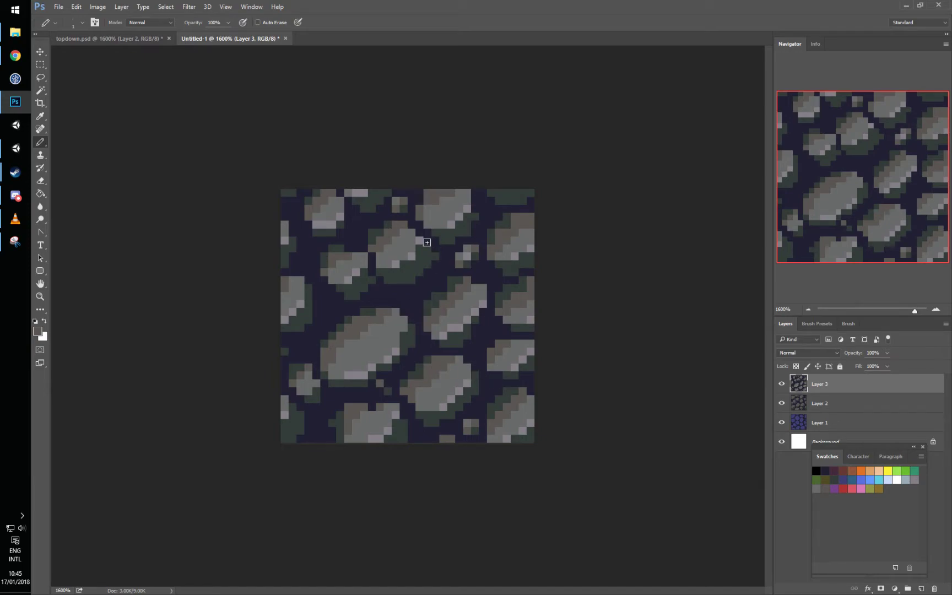
left_click(524, 365, "alt")
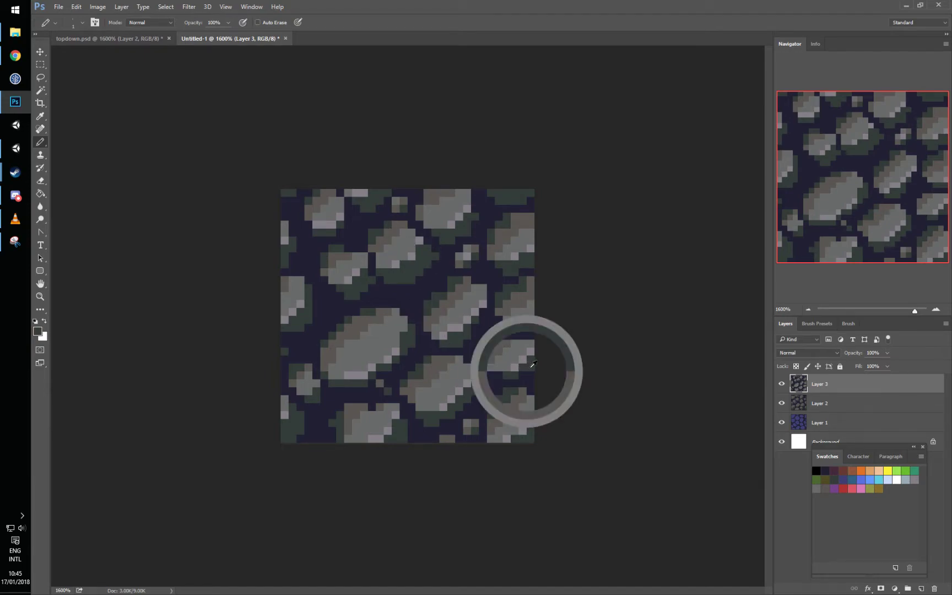
left_click(491, 343)
left_click(488, 333, "alt")
left_click(494, 345)
left_click(507, 344)
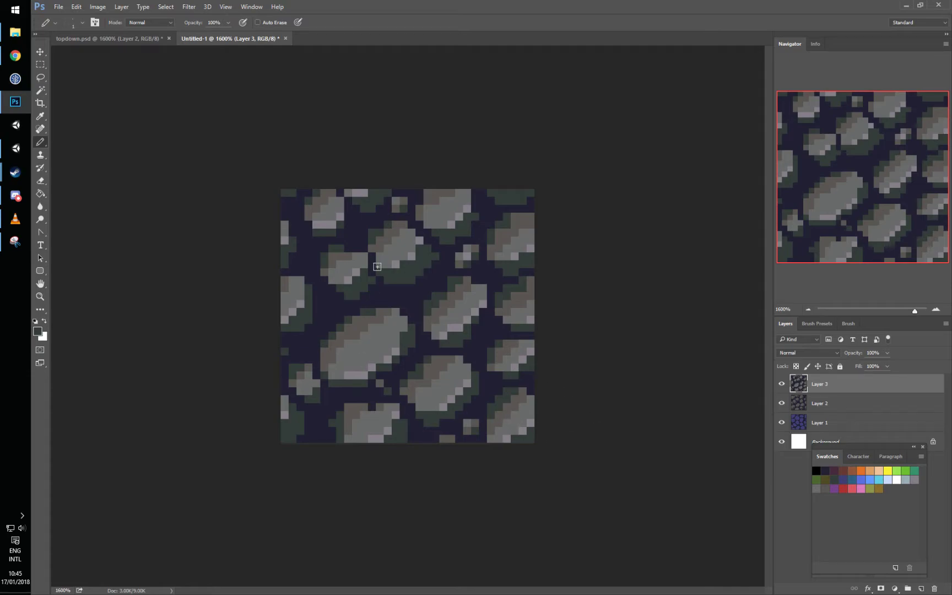
left_click_drag(348, 413, 348, 409)
Step: Offset the tile repeatedly and enlarge the rock just below centre with a grey body and highlights along its lower and right sides
key("ctrl+f")
key("ctrl+f")
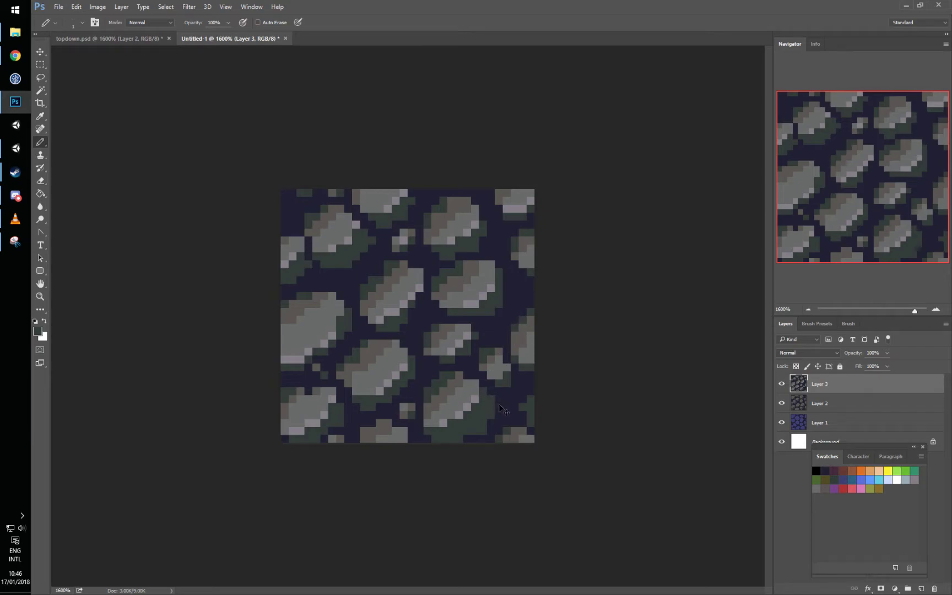
key("ctrl+f")
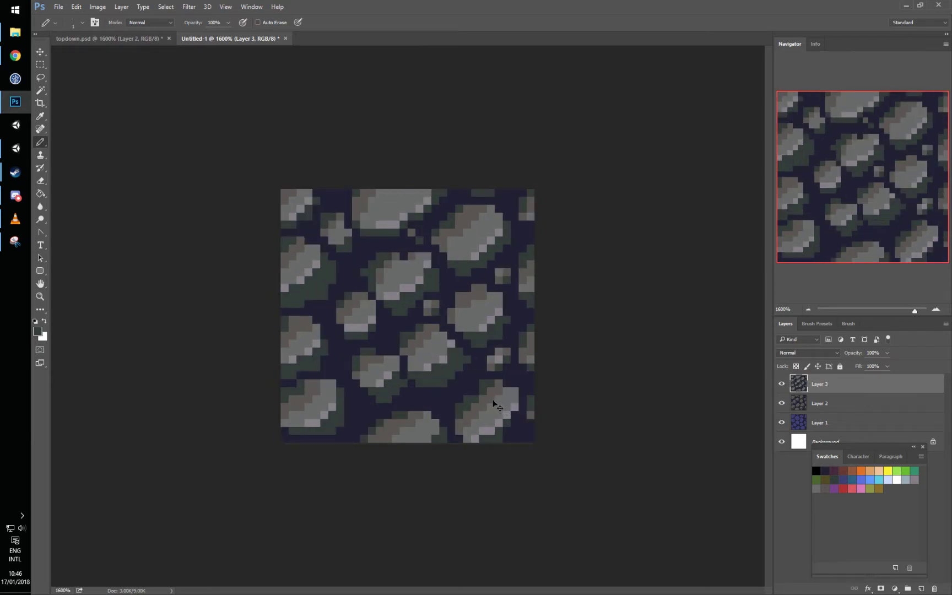
mouse_move(452, 312)
left_mouse_down()
mouse_move(485, 286)
mouse_move(459, 320)
left_mouse_up()
left_click(478, 292, "alt")
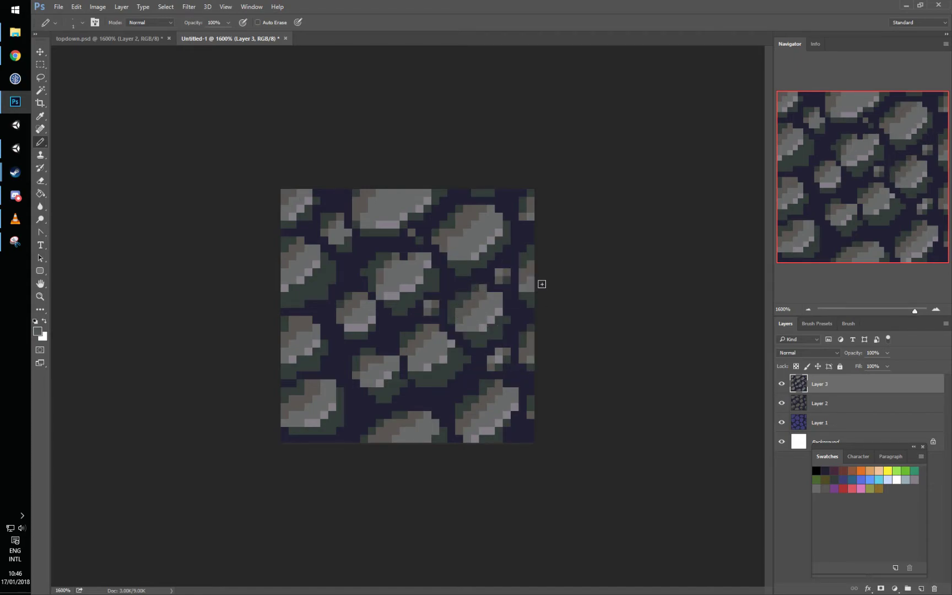
mouse_move(413, 374)
left_mouse_down()
mouse_move(437, 369)
mouse_move(450, 348)
mouse_move(420, 375)
left_mouse_up()
left_click(451, 345, "alt")
left_click(432, 360, "alt")
left_click(428, 367)
left_click(450, 344)
Step: Paint a small brown and grey pebble with highlight pixels in the gap between the rock below centre and the bottom-edge rock
left_click_drag(445, 402, 430, 398)
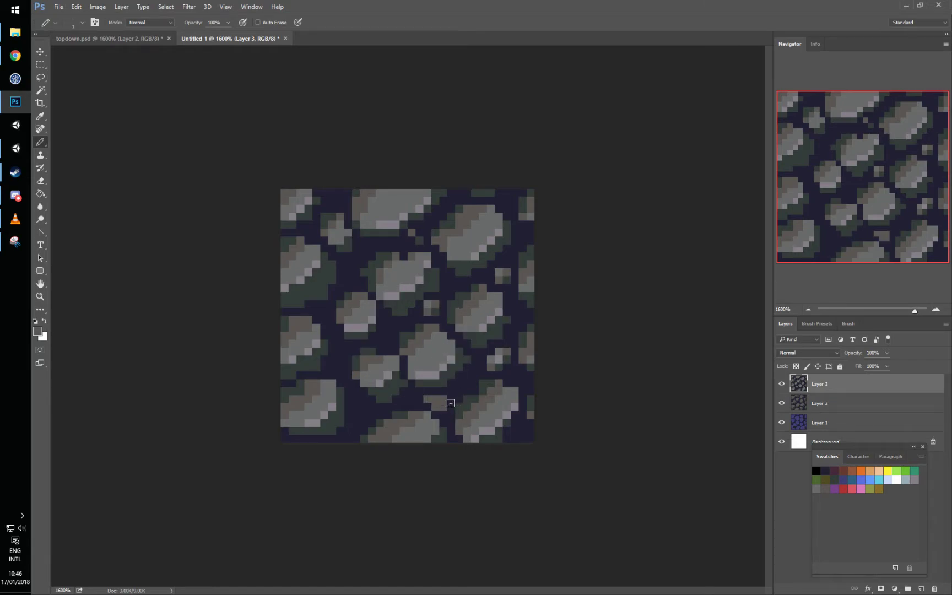
left_click(412, 335, "alt")
left_click(427, 398)
left_click(436, 357, "alt")
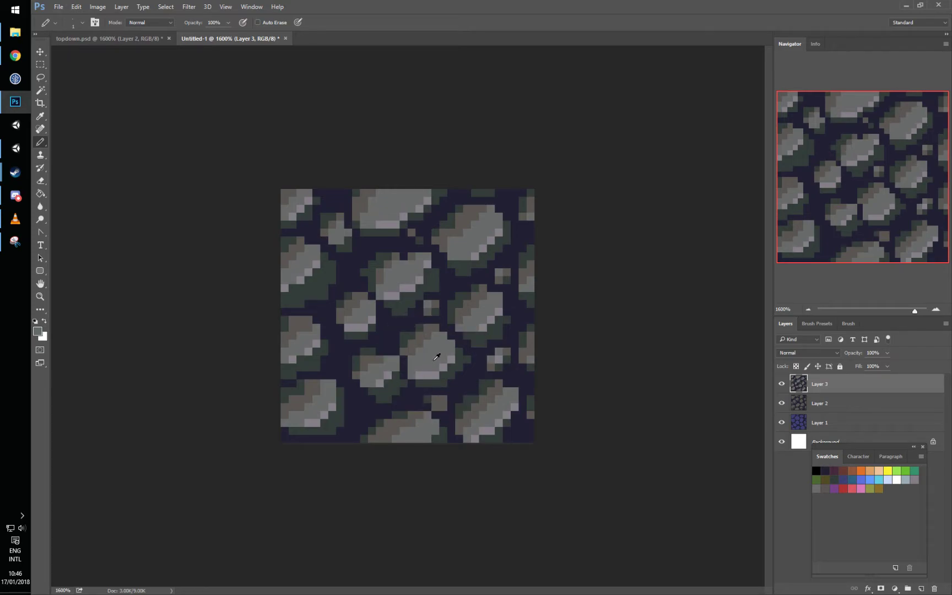
left_click(444, 398)
left_click(433, 397, "alt")
left_click(432, 395, "alt")
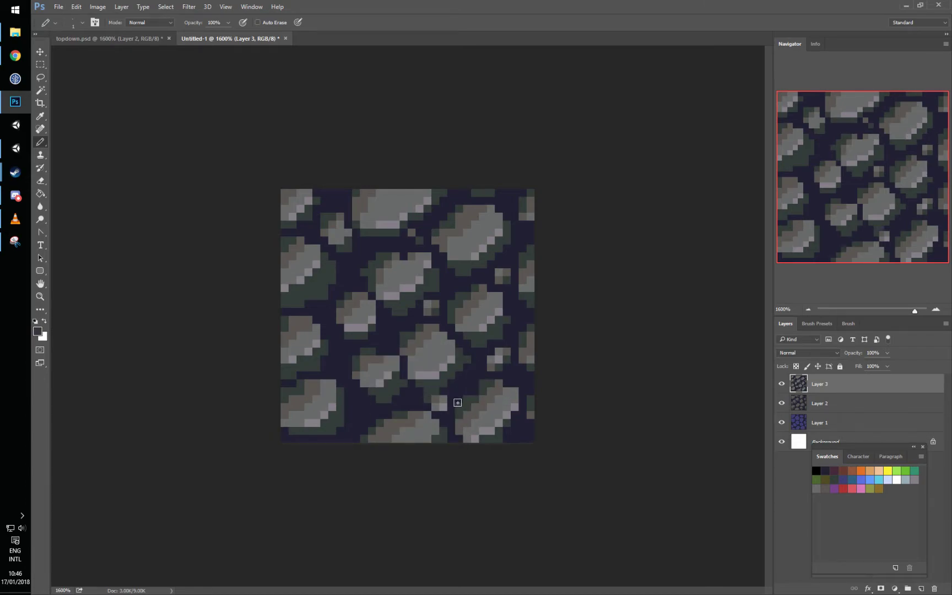
Step: Paint a second pebble in the lower left gap with a brown upper left, light highlights and dark green shadow pixels around it
left_click(442, 402, "alt")
left_click(370, 408)
left_click(365, 400)
left_click(376, 390, "alt")
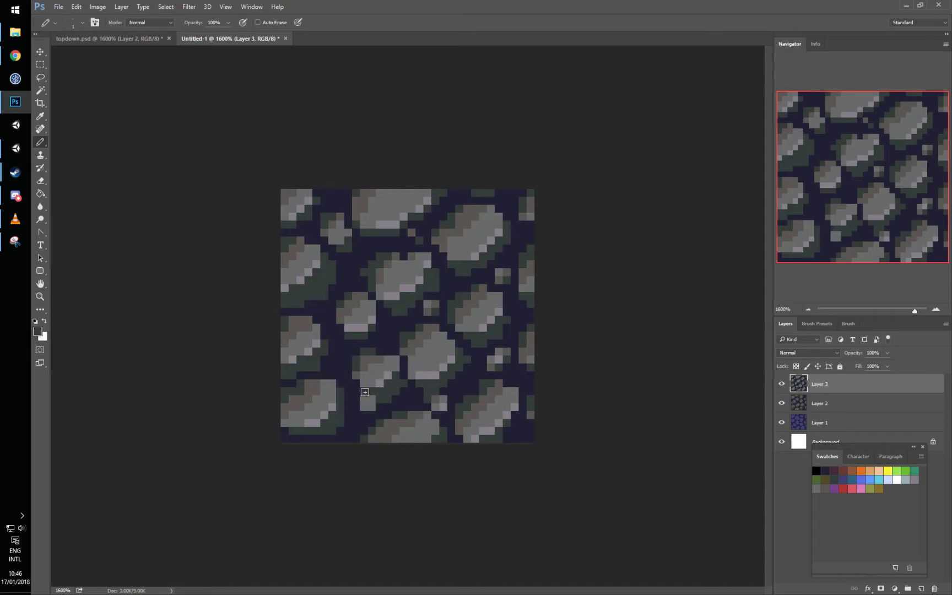
left_click(366, 360, "alt")
left_click(370, 391)
left_click(364, 399)
left_click(387, 377, "alt")
left_click(374, 395)
left_click(380, 394, "alt")
left_click(371, 406)
left_click(382, 390, "alt")
left_click_drag(347, 397, 355, 392)
left_click(351, 406)
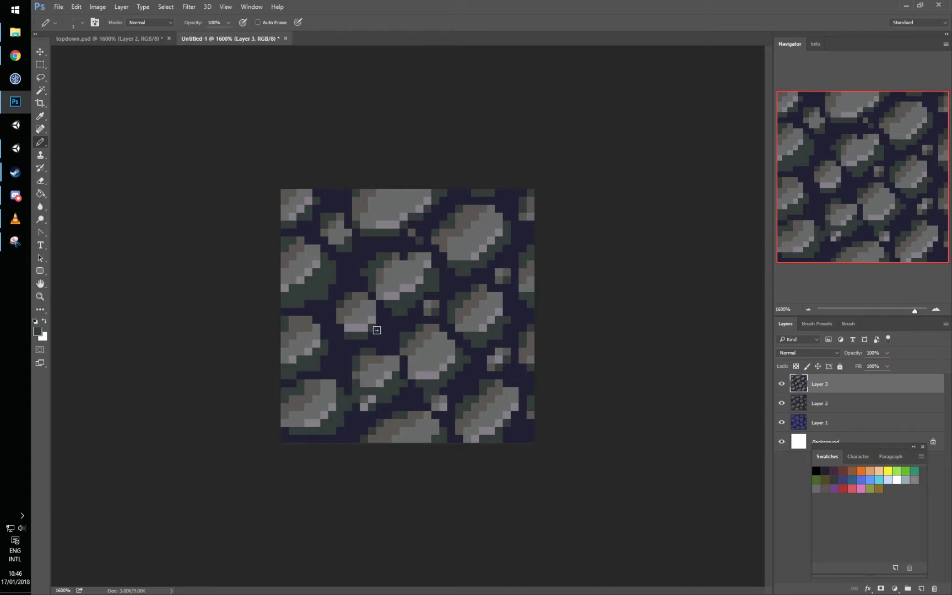
Step: Add dark green shadow pixels around the upper left rocks and paint a highlighted pebble between the two large upper rocks
left_click_drag(357, 345, 347, 343)
left_click(384, 308)
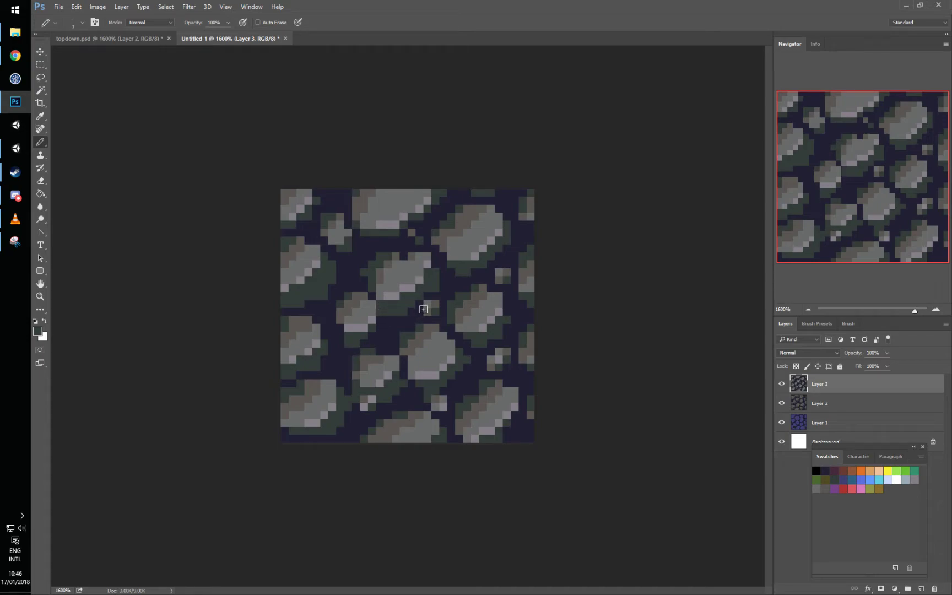
left_click(342, 255)
left_click(439, 342, "alt")
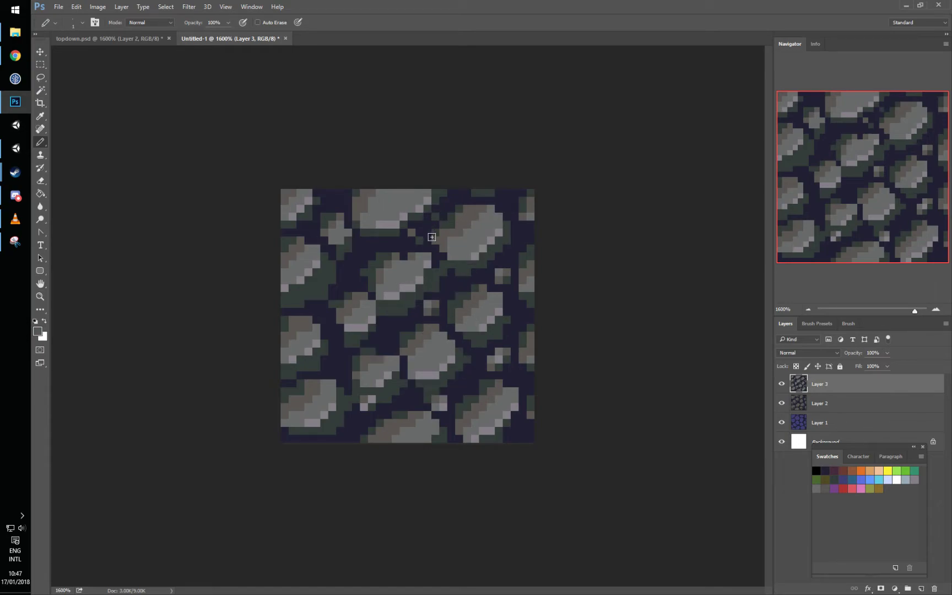
left_click(468, 235, "alt")
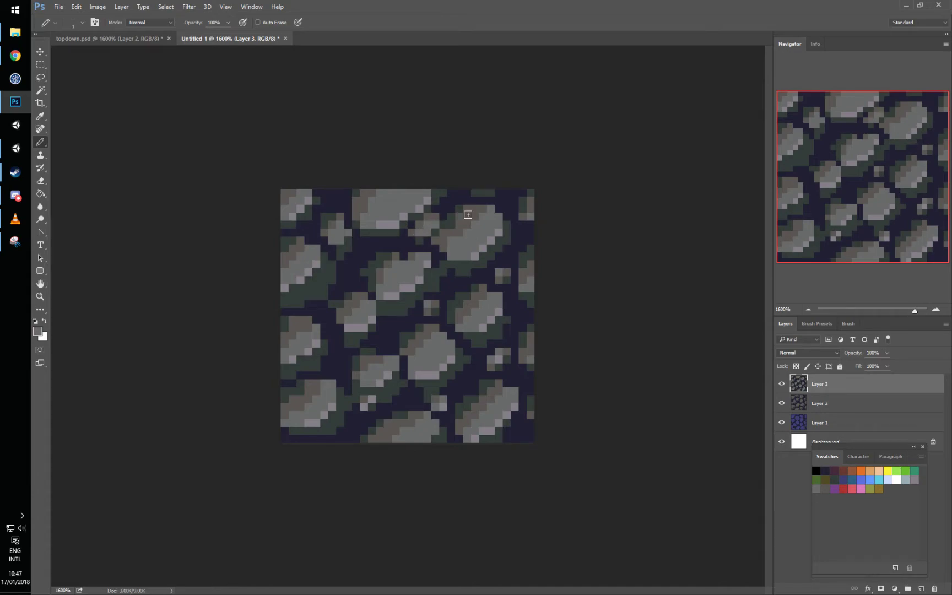
left_click(490, 242, "alt")
Step: Copy the whole rock tile and paste it into the rock frame of topdown.psd
key("ctrl+a")
left_click(140, 40)
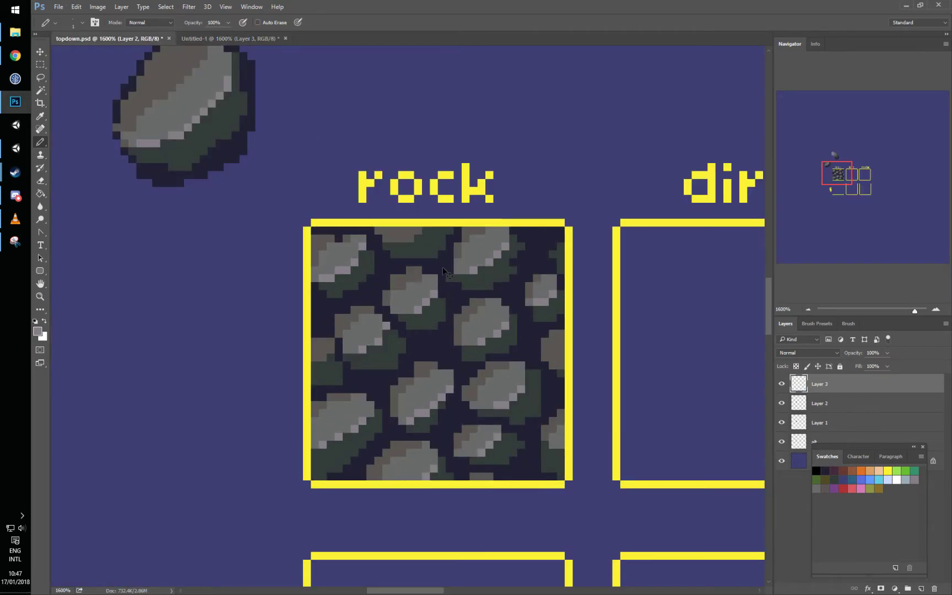
key("ctrl+v")
key("ctrl+minus")
key("ctrl+minus")
key("ctrl+minus")
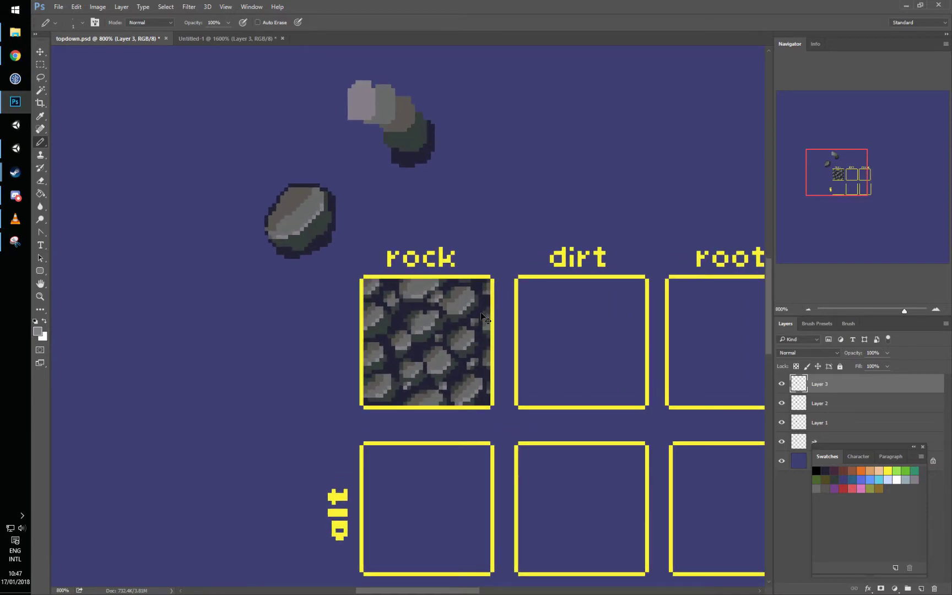
Step: Extend the brown shading across the upper left sides of the middle rocks in the pasted rock tile
key("ctrl+plus")
key("ctrl+plus")
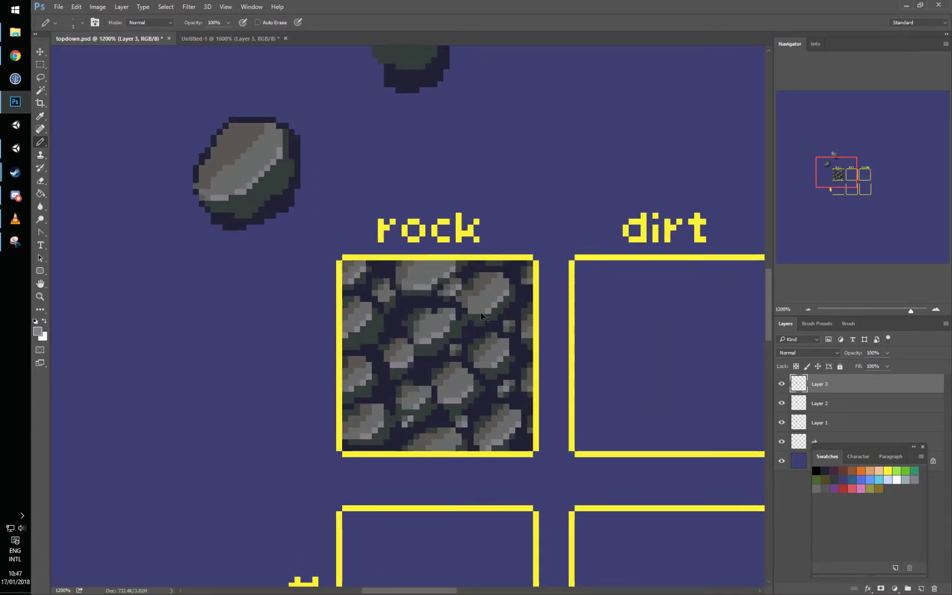
key("ctrl+plus")
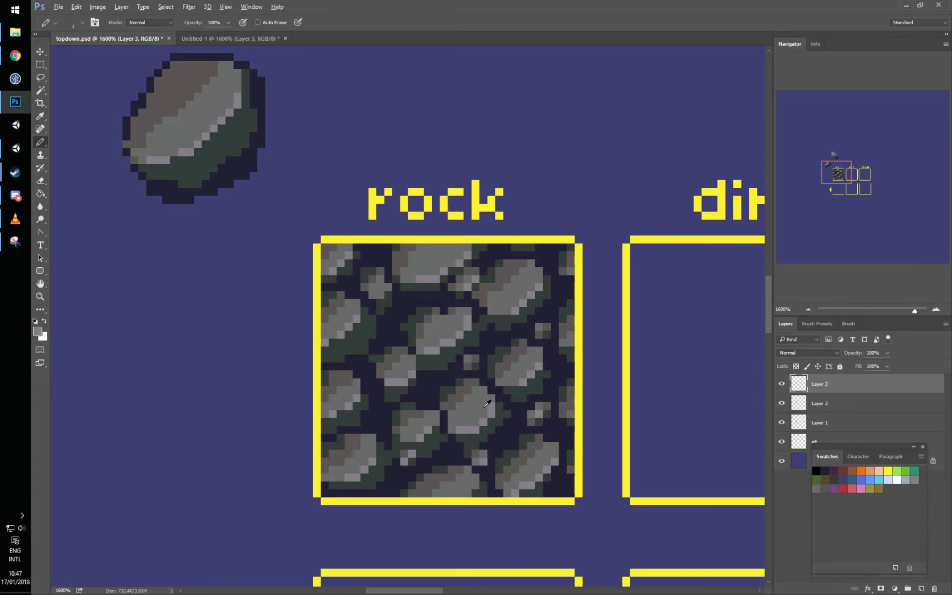
left_click(468, 389, "alt")
left_click_drag(474, 389, 467, 410)
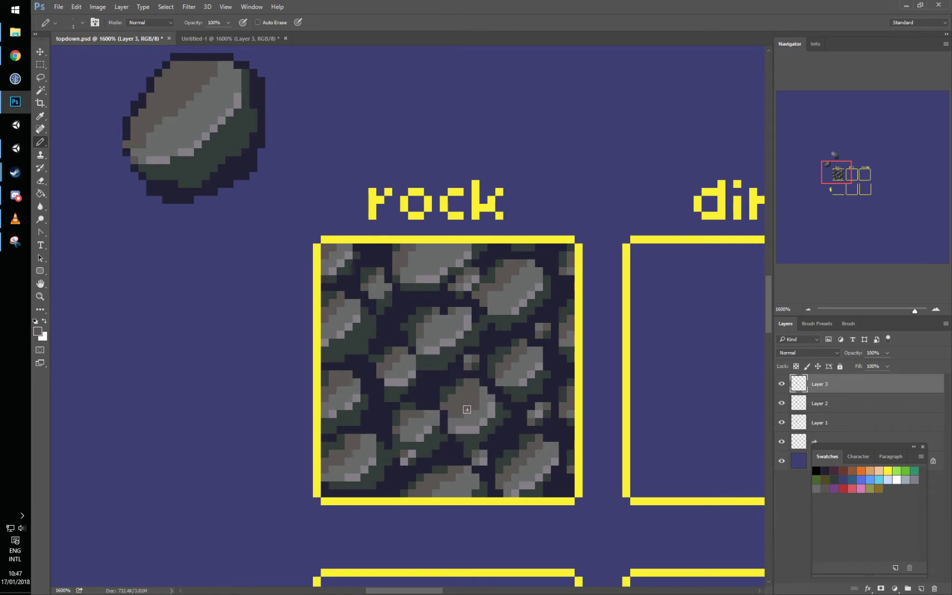
left_click_drag(505, 372, 523, 350)
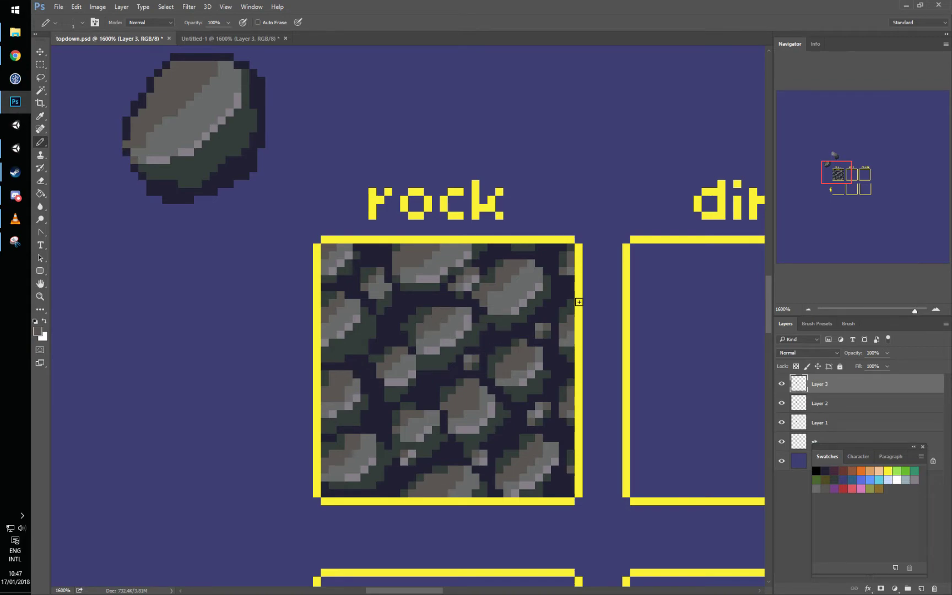
Step: Paint a dirt palette of overlapping dark navy, maroon and reddish-brown blobs above the dirt frame with a 4 px pencil
key("ctrl+minus")
key("ctrl+minus")
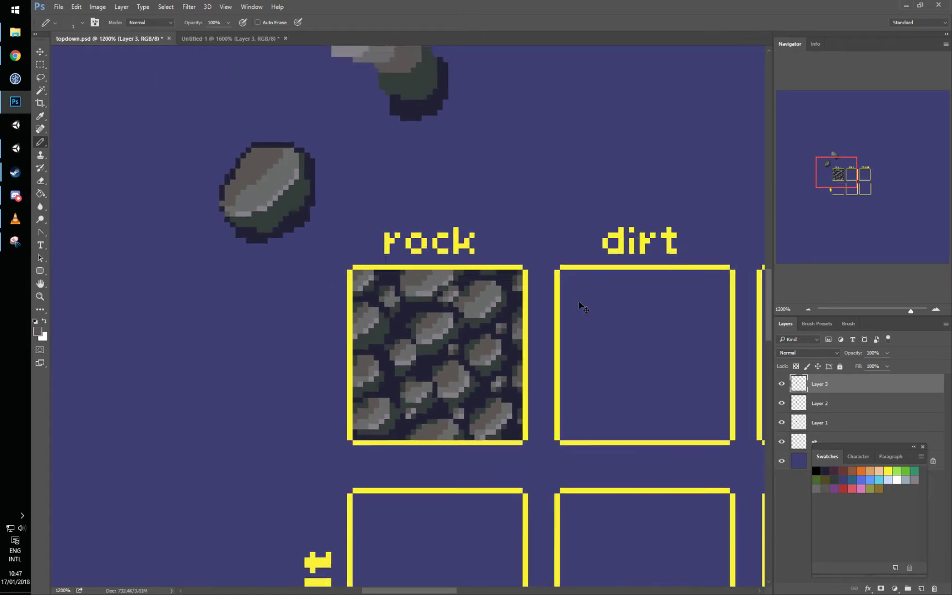
left_click_drag(491, 364, 445, 354)
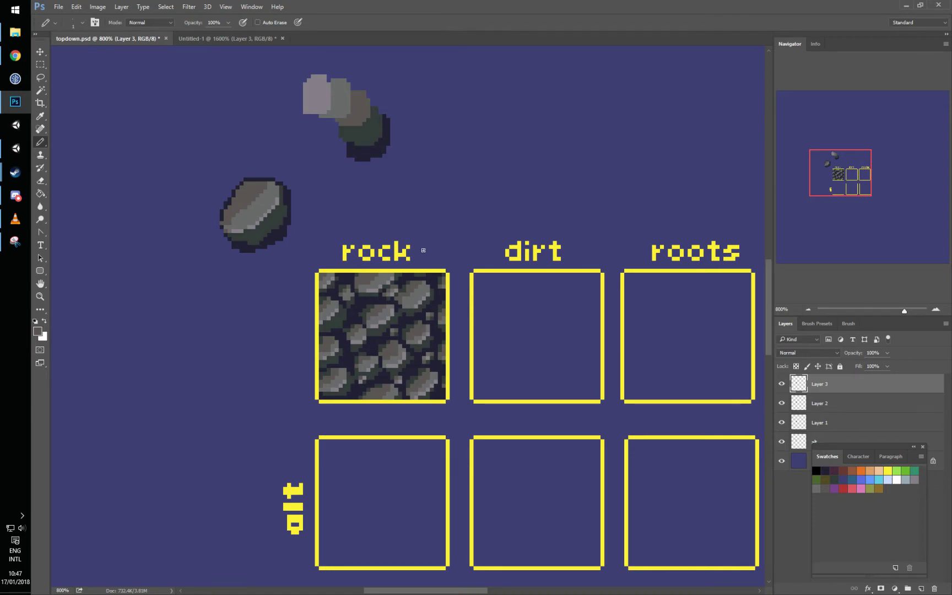
scroll(461, 233, "up", 2)
left_click_drag(565, 226, 471, 210)
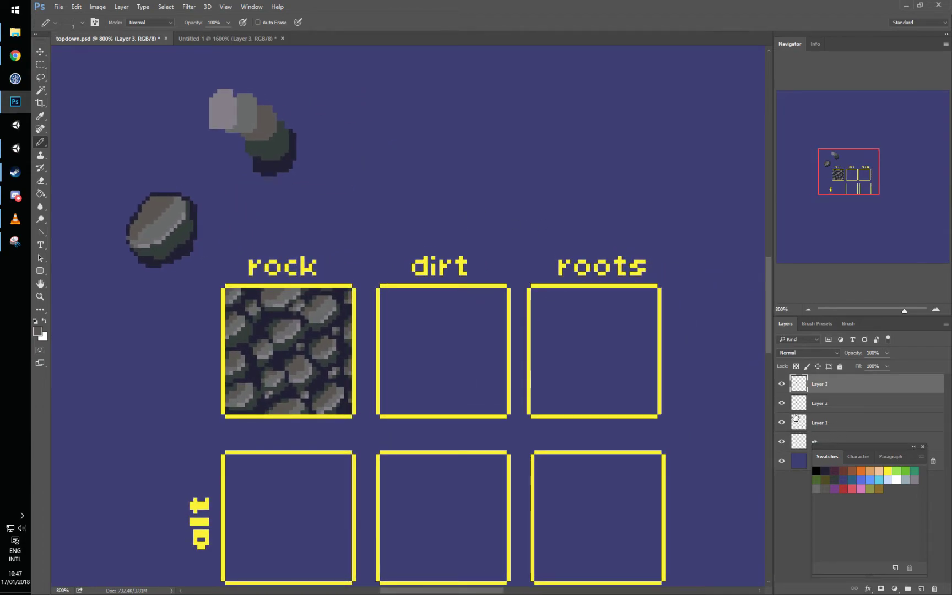
left_click(827, 469)
right_click(465, 185)
left_click_drag(513, 209, 514, 208)
key("Return")
left_click_drag(446, 183, 459, 190)
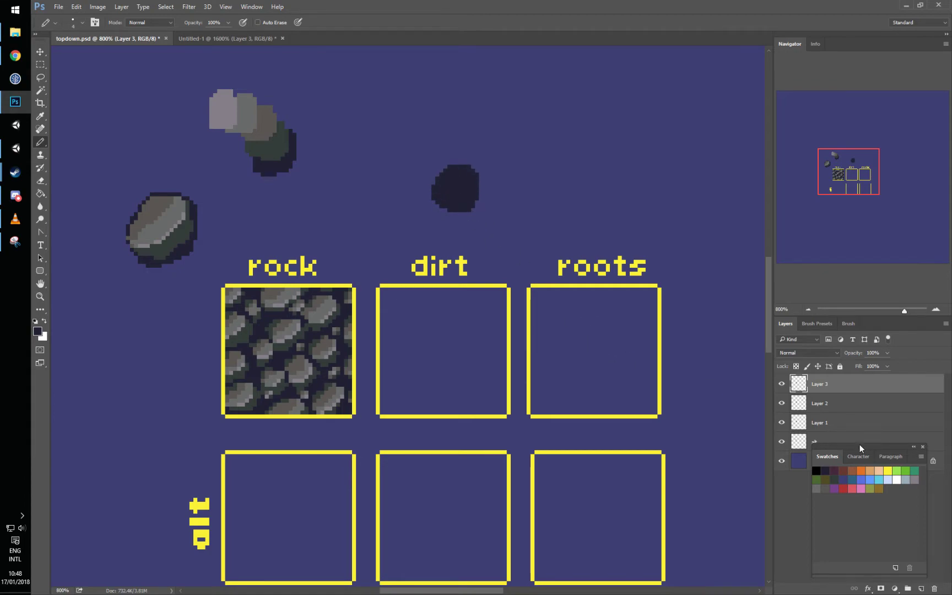
left_click(843, 471)
mouse_move(453, 190)
left_mouse_down()
mouse_move(436, 168)
mouse_move(460, 170)
mouse_move(438, 176)
left_mouse_up()
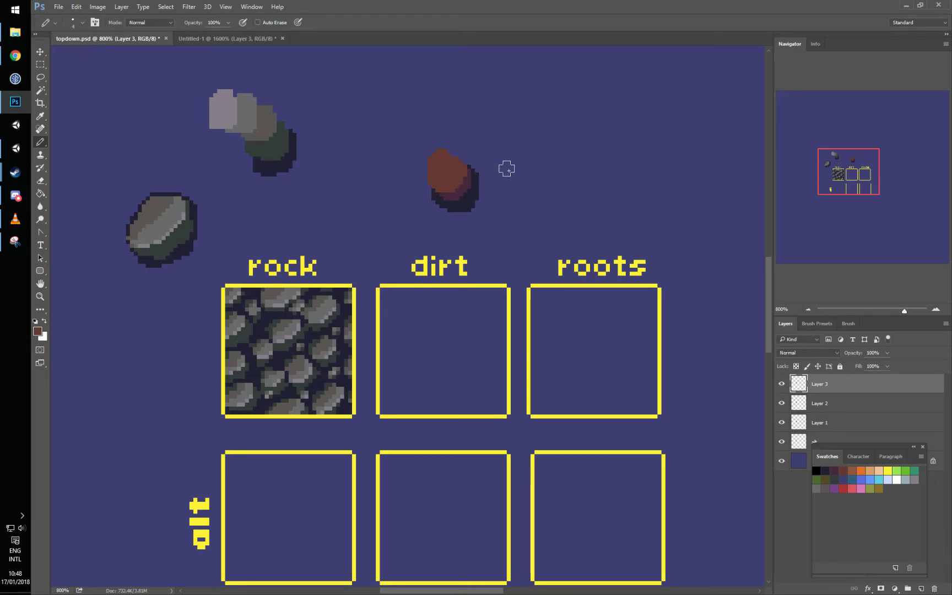
Step: Set the pencil to 1 px and draw a sample dirt clump above the palette with a navy outline, maroon body and brown highlight
right_click(487, 262)
left_click_drag(543, 289, 535, 288)
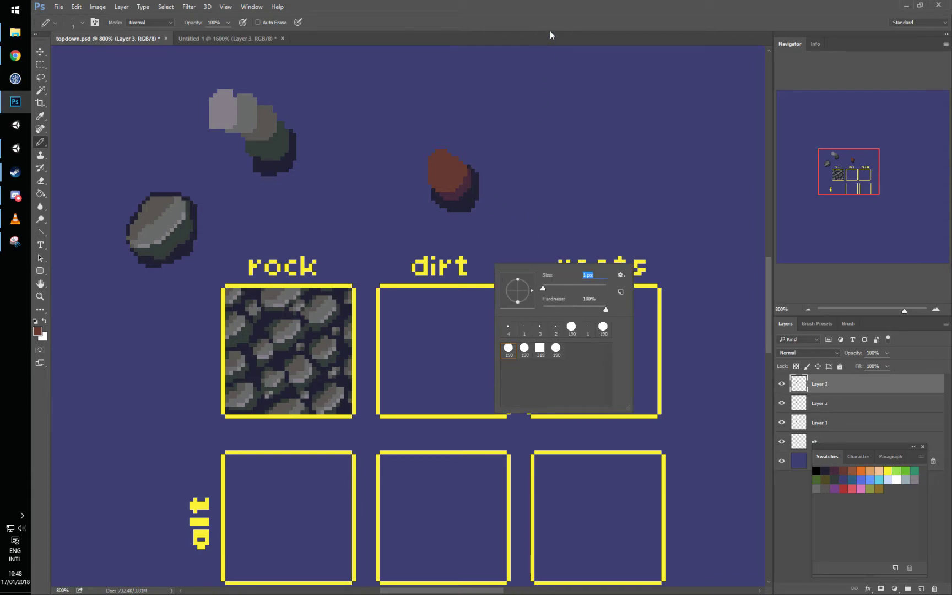
key("Return")
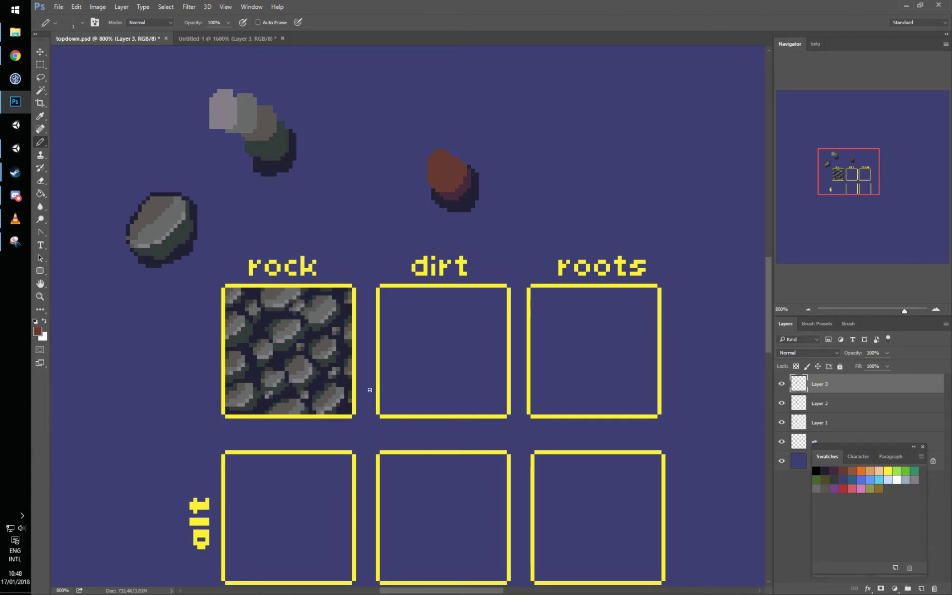
key("ctrl+plus")
left_click_drag(494, 230, 455, 363)
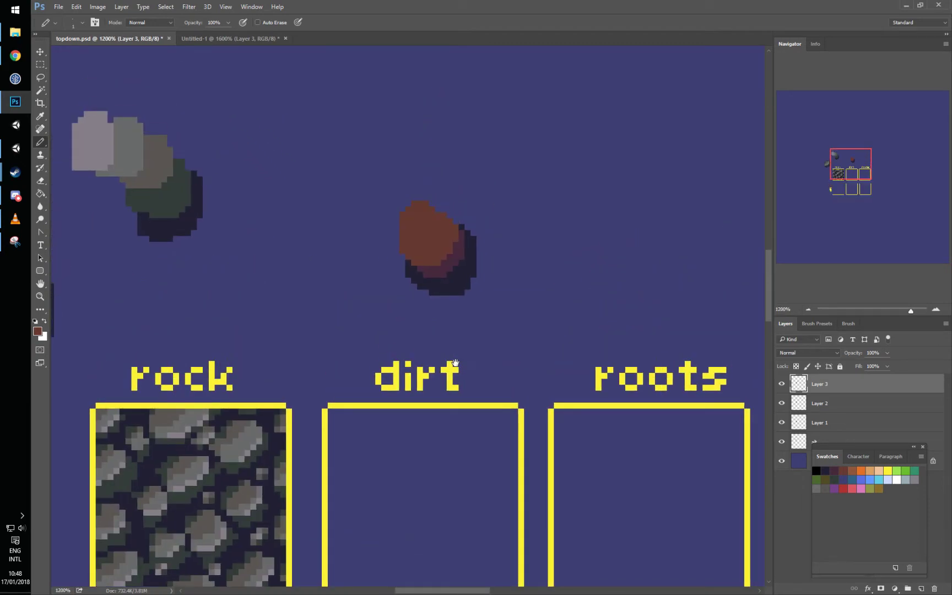
scroll(474, 220, "up", 2)
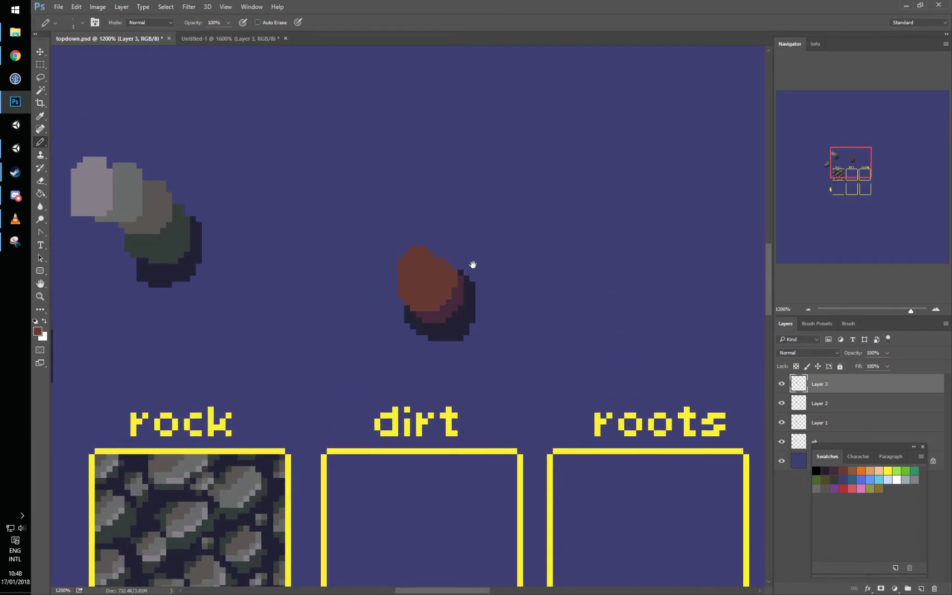
left_click(461, 348, "alt")
mouse_move(454, 170)
left_mouse_down()
mouse_move(509, 174)
mouse_move(511, 209)
mouse_move(497, 216)
mouse_move(502, 193)
mouse_move(511, 210)
mouse_move(458, 202)
mouse_move(492, 178)
mouse_move(499, 202)
mouse_move(480, 199)
mouse_move(464, 229)
mouse_move(495, 225)
mouse_move(509, 210)
mouse_move(507, 200)
mouse_move(488, 213)
mouse_move(452, 334)
mouse_move(480, 179)
mouse_move(503, 184)
mouse_move(462, 207)
mouse_move(490, 172)
mouse_move(482, 216)
mouse_move(467, 179)
mouse_move(500, 188)
mouse_move(489, 210)
mouse_move(480, 211)
mouse_move(470, 173)
mouse_move(460, 194)
mouse_move(434, 301)
mouse_move(463, 194)
mouse_move(494, 175)
mouse_move(464, 194)
mouse_move(492, 173)
left_mouse_up()
left_click(448, 335, "alt")
left_click(432, 303, "alt")
key("ctrl+z")
left_click(481, 192, "alt")
mouse_move(498, 162)
left_mouse_down()
mouse_move(455, 186)
mouse_move(453, 212)
left_mouse_up()
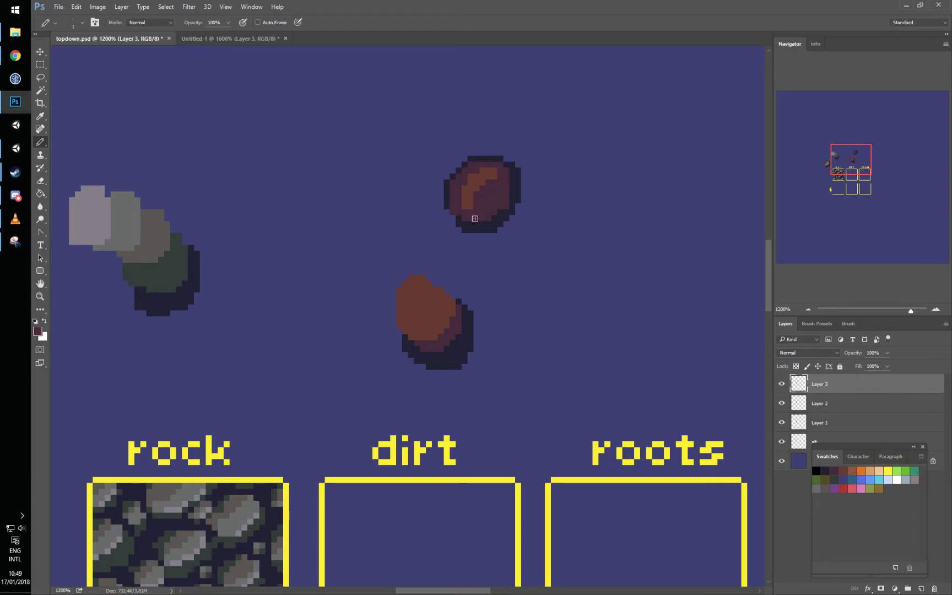
Step: Merge the artwork layers above the background into one and fill the dirt frame with the palette's dark navy
left_click_drag(503, 341, 541, 185)
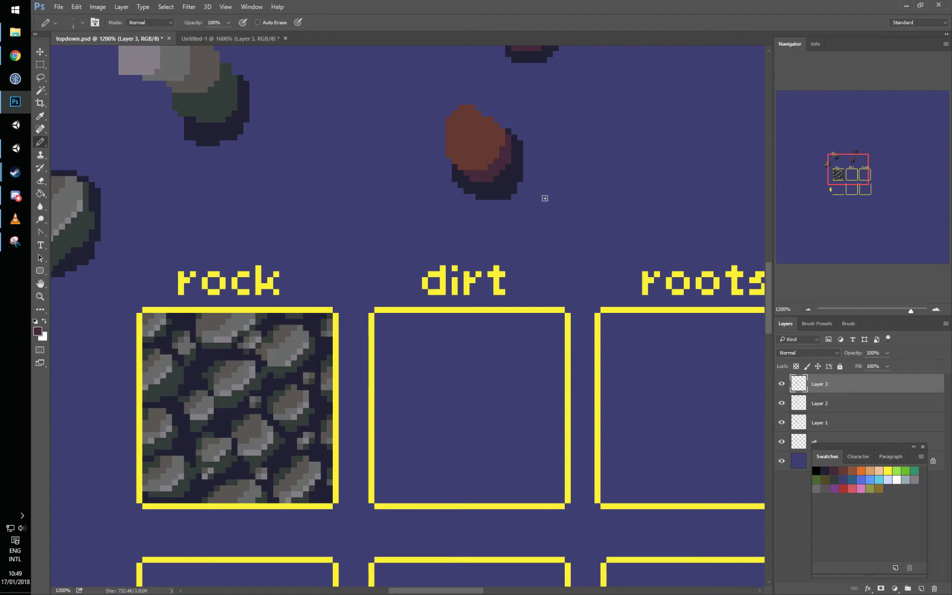
left_click(503, 180, "alt")
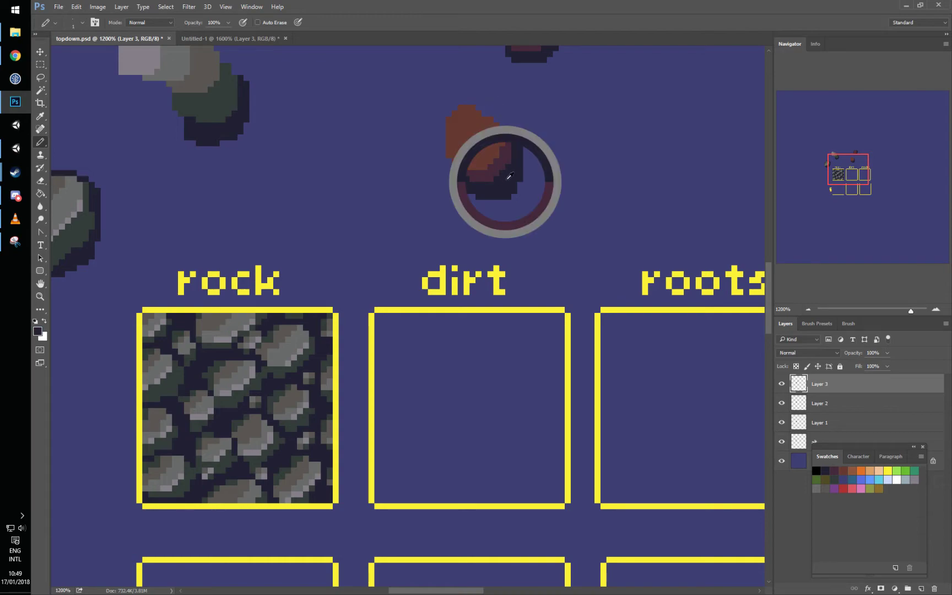
key("g")
left_click(461, 403)
key("ctrl+z")
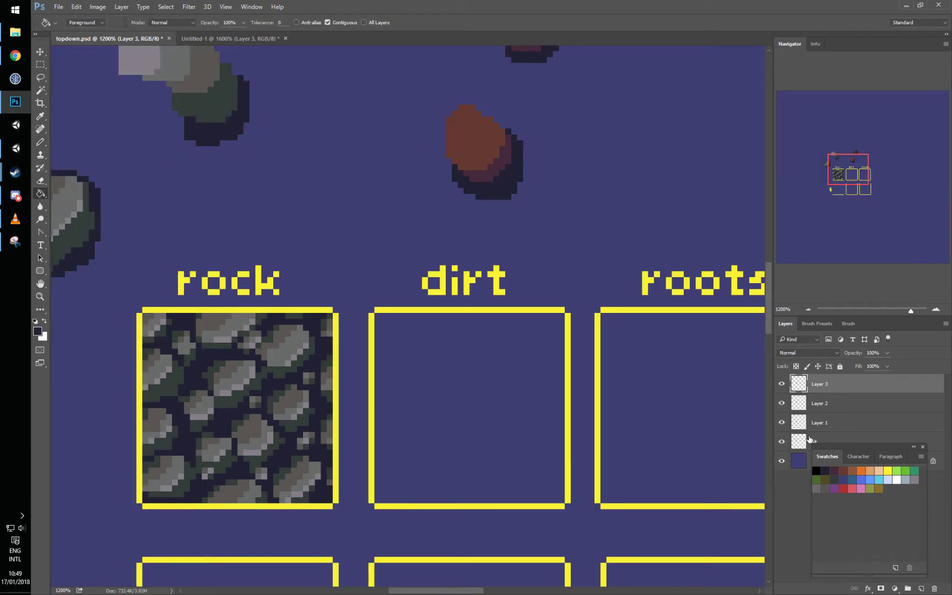
left_click(477, 407)
key("b")
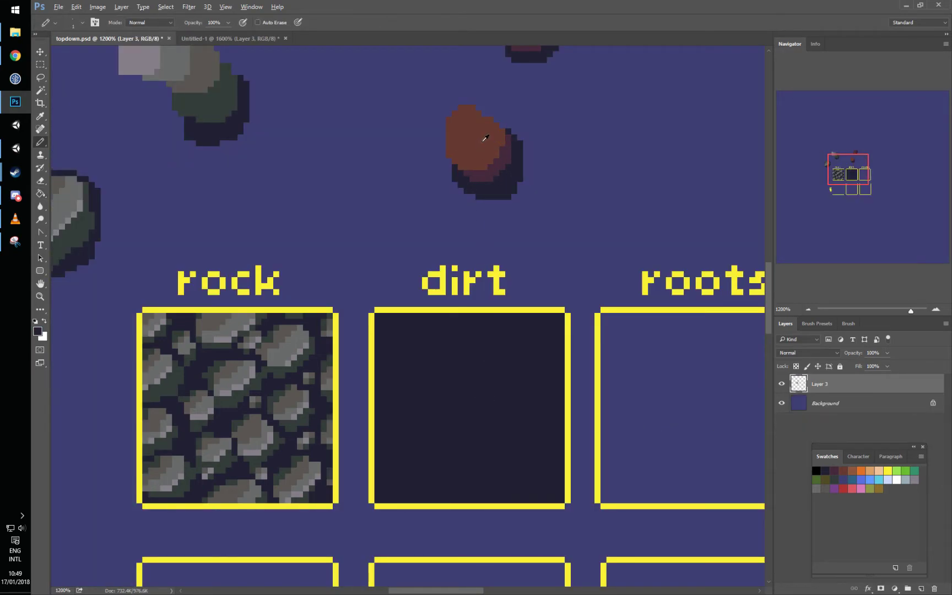
Step: Paint a rounded maroon dirt clump in the middle of the dirt tile, undoing the first attempt
mouse_move(436, 410)
left_mouse_down()
mouse_move(446, 430)
mouse_move(424, 399)
mouse_move(460, 410)
mouse_move(426, 425)
mouse_move(441, 392)
mouse_move(458, 414)
mouse_move(444, 437)
mouse_move(433, 420)
mouse_move(435, 408)
mouse_move(449, 411)
mouse_move(444, 433)
left_mouse_up()
key("ctrl+z")
mouse_move(474, 390)
left_mouse_down()
mouse_move(463, 428)
mouse_move(453, 396)
mouse_move(486, 406)
mouse_move(451, 425)
mouse_move(470, 388)
mouse_move(484, 416)
mouse_move(458, 415)
mouse_move(470, 409)
mouse_move(460, 387)
mouse_move(455, 432)
left_mouse_up()
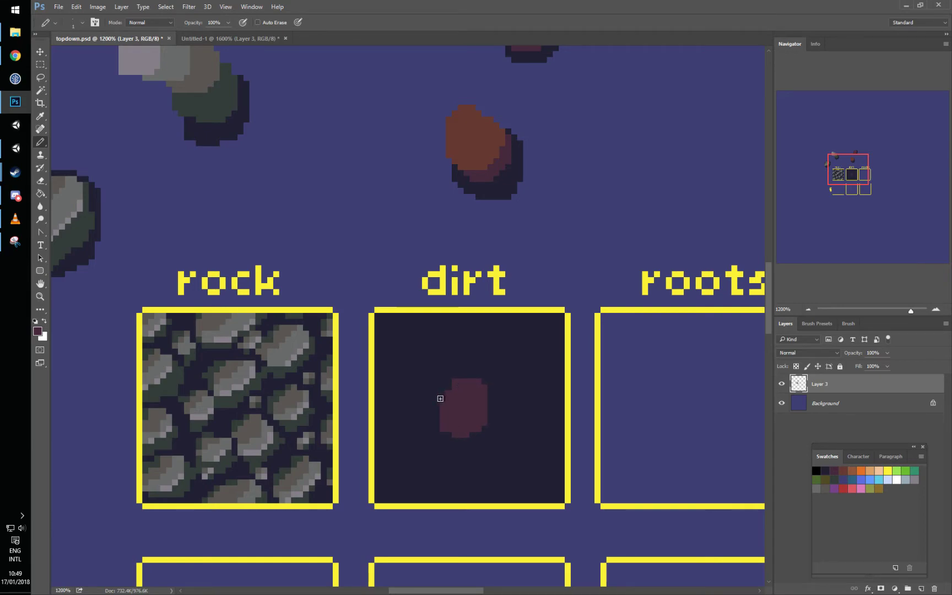
Step: Paint a ring of six more rounded maroon clumps around the central clump in the dirt tile
left_click_drag(443, 393, 436, 424)
mouse_move(515, 380)
left_mouse_down()
mouse_move(510, 352)
mouse_move(532, 375)
mouse_move(499, 378)
mouse_move(517, 346)
mouse_move(510, 391)
mouse_move(498, 358)
mouse_move(523, 359)
mouse_move(506, 372)
left_mouse_up()
mouse_move(510, 408)
left_mouse_down()
mouse_move(504, 439)
mouse_move(502, 411)
mouse_move(527, 421)
mouse_move(504, 439)
mouse_move(498, 417)
mouse_move(510, 399)
mouse_move(505, 419)
left_mouse_up()
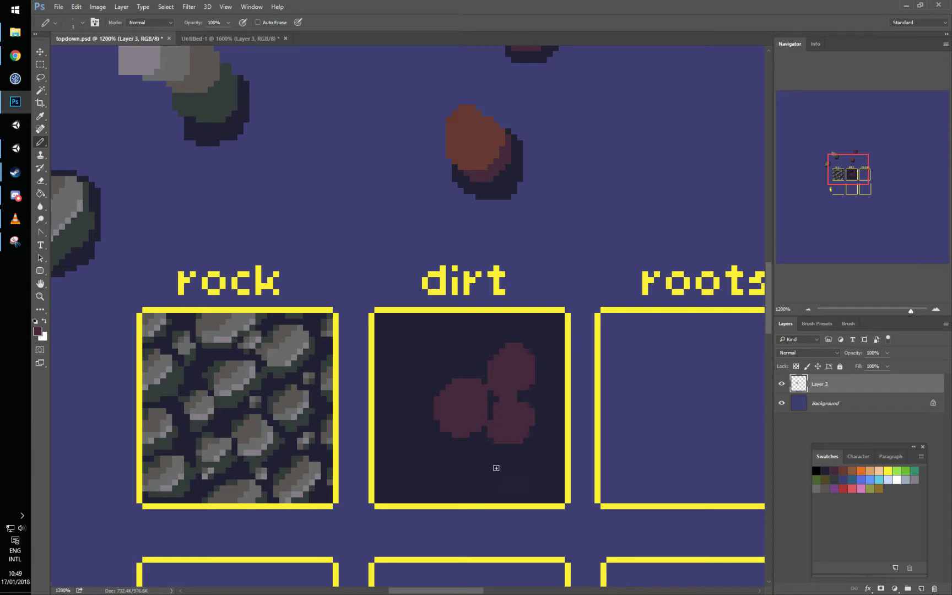
mouse_move(477, 450)
left_mouse_down()
mouse_move(486, 479)
mouse_move(454, 465)
mouse_move(490, 438)
mouse_move(475, 477)
mouse_move(461, 458)
mouse_move(489, 456)
left_mouse_up()
mouse_move(427, 439)
left_mouse_down()
mouse_move(396, 455)
mouse_move(445, 431)
mouse_move(420, 448)
left_mouse_up()
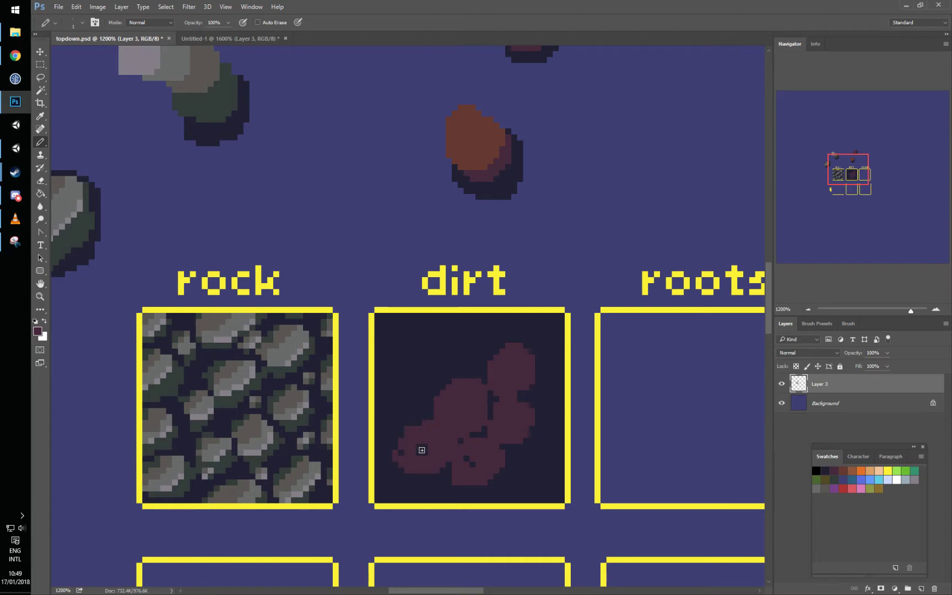
mouse_move(407, 368)
left_mouse_down()
mouse_move(425, 385)
mouse_move(407, 369)
mouse_move(423, 393)
mouse_move(400, 395)
mouse_move(418, 387)
mouse_move(408, 391)
left_mouse_up()
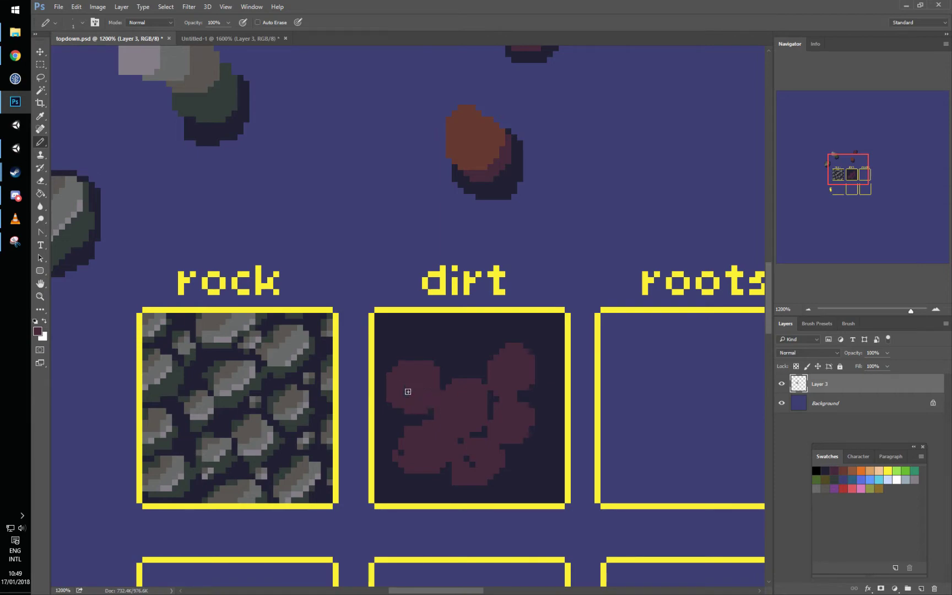
mouse_move(459, 334)
left_mouse_down()
mouse_move(471, 372)
mouse_move(433, 349)
mouse_move(469, 349)
mouse_move(458, 373)
mouse_move(453, 341)
left_mouse_up()
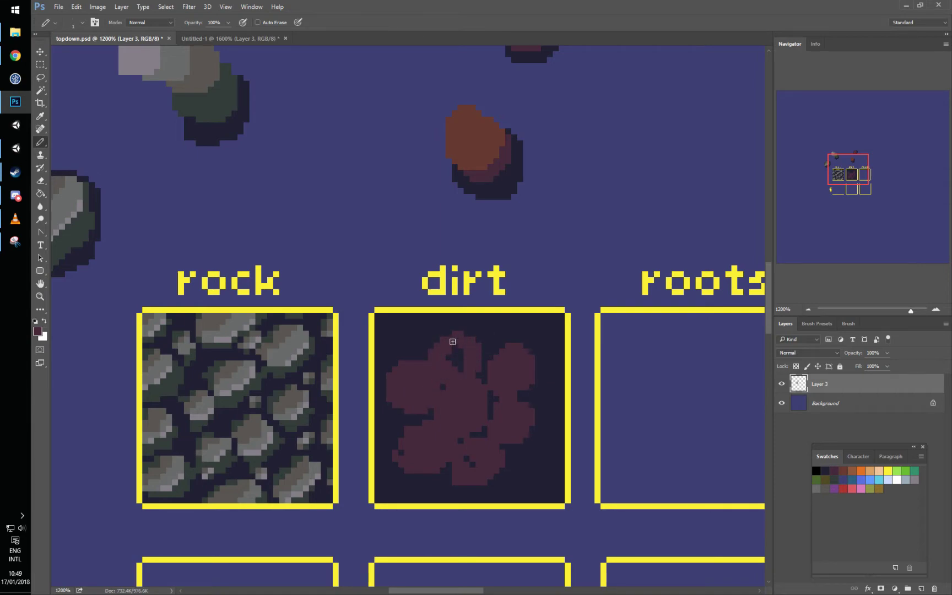
Step: Separate the merged maroon clumps in the dirt tile with navy gaps and clean up their rounded outlines
left_click(492, 354, "alt")
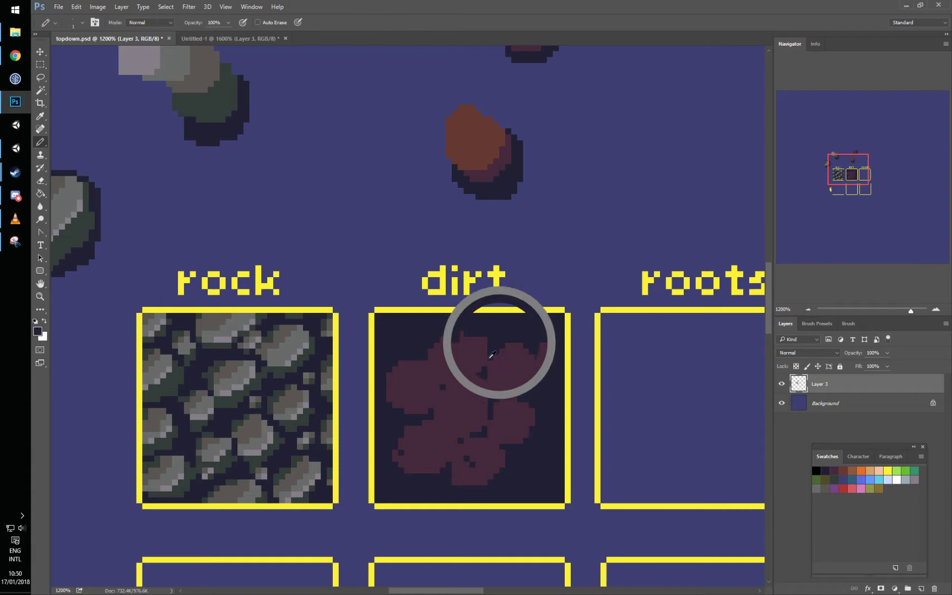
mouse_move(450, 379)
left_mouse_down()
mouse_move(463, 376)
mouse_move(430, 357)
left_mouse_up()
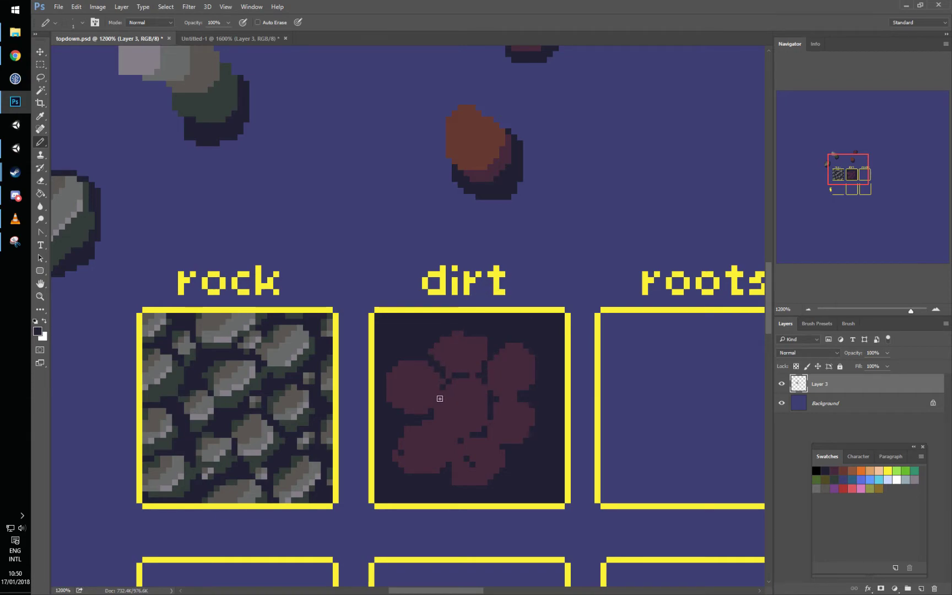
mouse_move(438, 394)
left_mouse_down()
mouse_move(428, 436)
mouse_move(426, 417)
mouse_move(453, 444)
mouse_move(451, 469)
left_mouse_up()
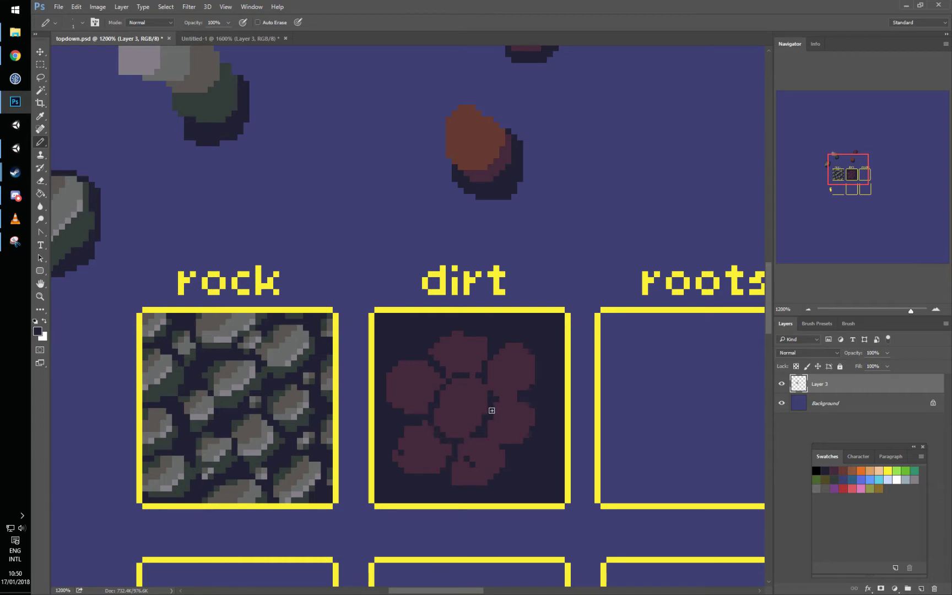
left_click(487, 458, "alt")
left_click(493, 336, "alt")
left_click(476, 348, "alt")
left_click(472, 375, "alt")
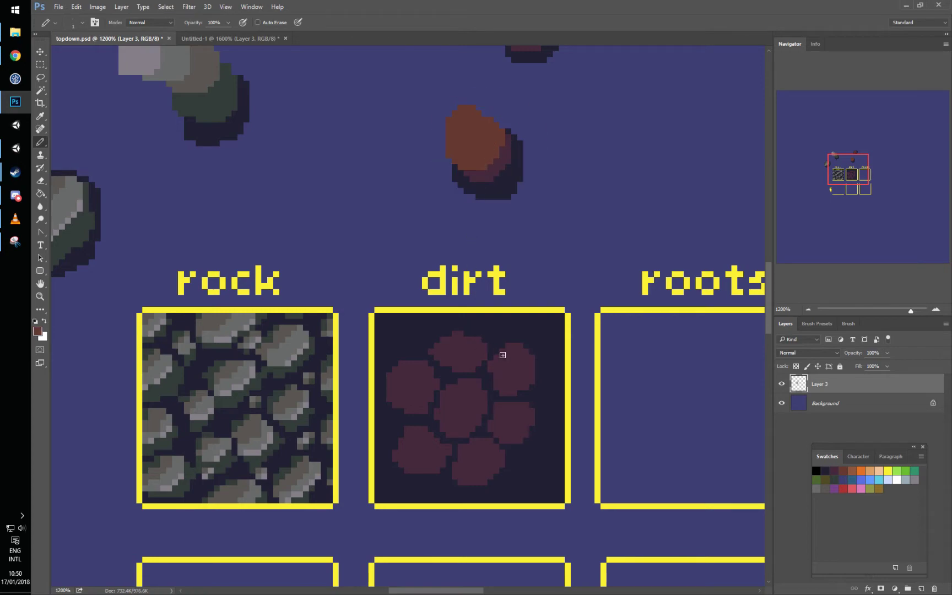
Step: Paint curved reddish-brown highlights on the upper-left side of all seven dirt clumps
left_click_drag(449, 413, 452, 397)
left_click_drag(518, 412, 501, 420)
key("ctrl+z")
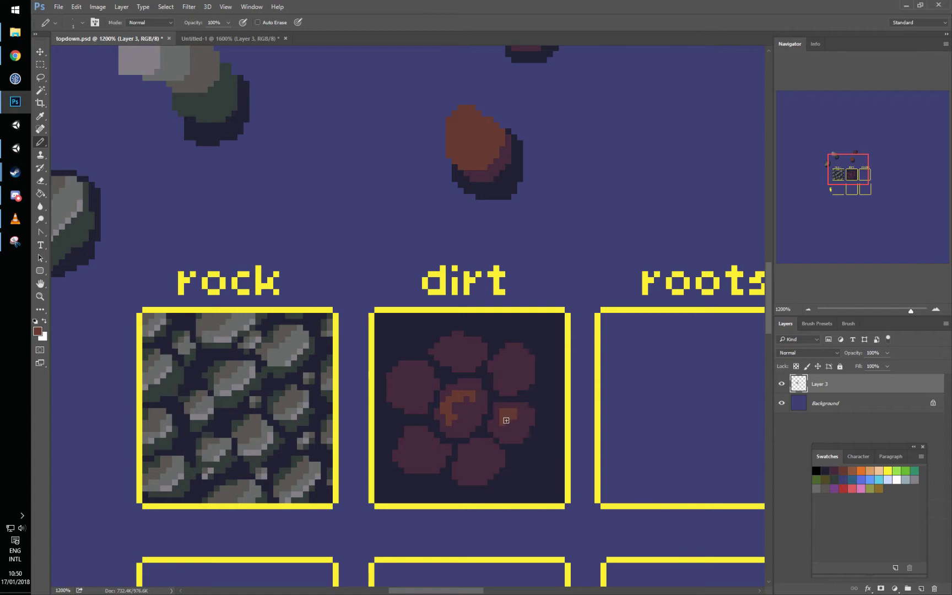
mouse_move(501, 377)
left_mouse_down()
mouse_move(502, 356)
mouse_move(519, 353)
mouse_move(505, 390)
left_mouse_up()
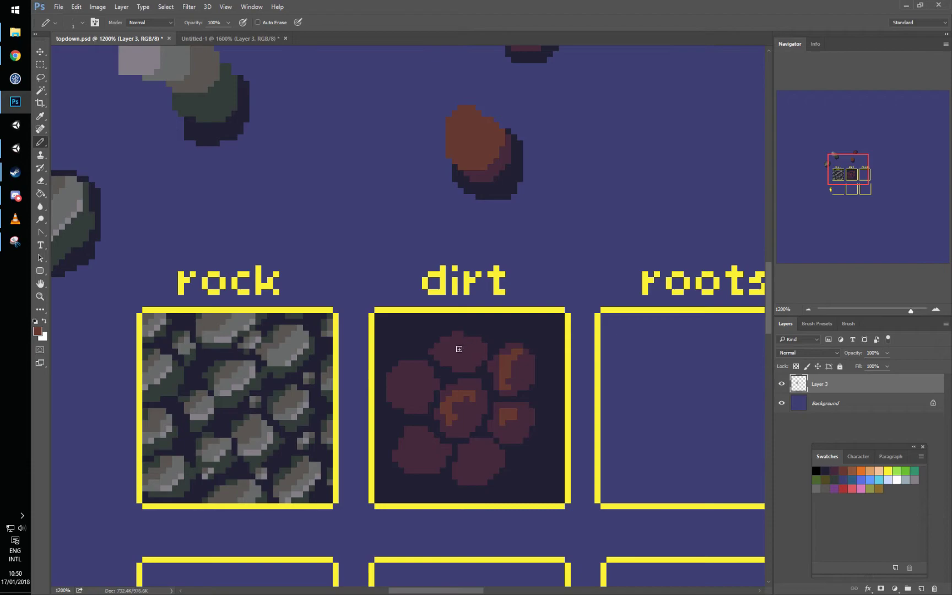
left_click_drag(451, 342, 445, 358)
mouse_move(393, 387)
left_mouse_down()
mouse_move(418, 370)
mouse_move(401, 390)
left_mouse_up()
left_click_drag(417, 433, 412, 460)
left_click_drag(473, 449, 461, 466)
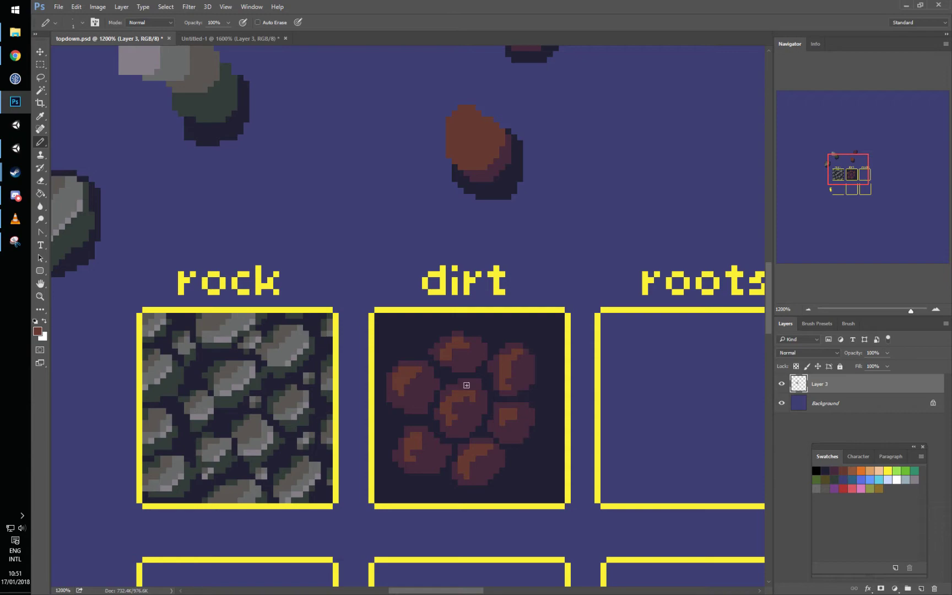
Step: Copy the dirt tile's interior into the Untitled-1 document and wrap it with the last-used offset filter
key("m")
mouse_move(374, 313)
left_mouse_down()
mouse_move(470, 435)
mouse_move(564, 502)
left_mouse_up()
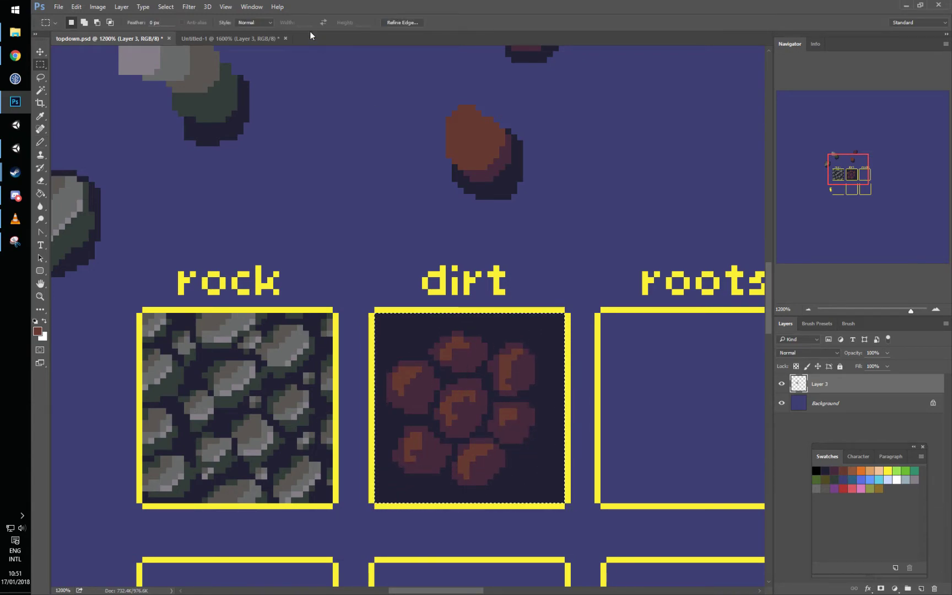
key("ctrl+c")
key("ctrl+Tab")
key("ctrl+v")
key("ctrl+f")
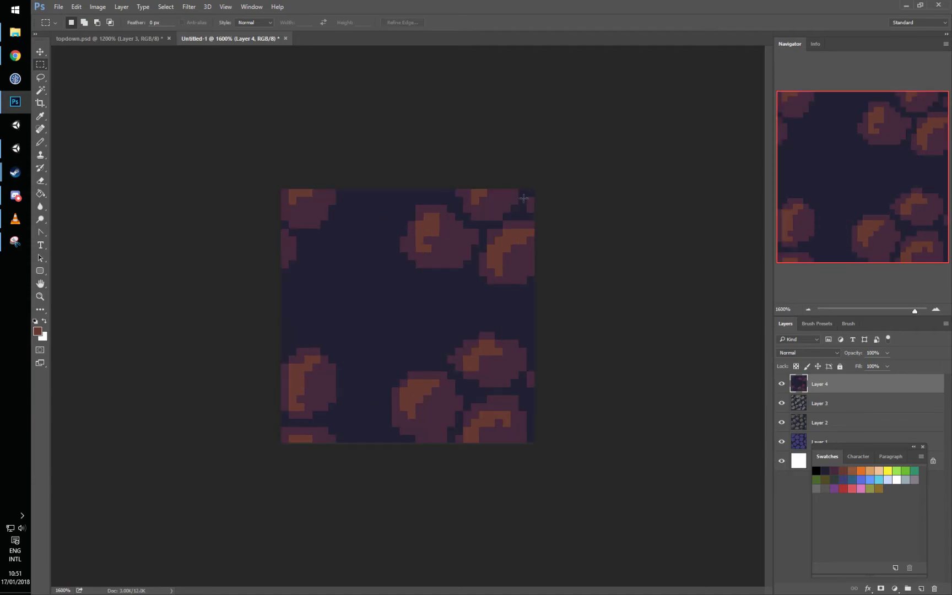
Step: Paint a round maroon clump in the middle of the tile's empty area and a taller one at its bottom edge
key("b")
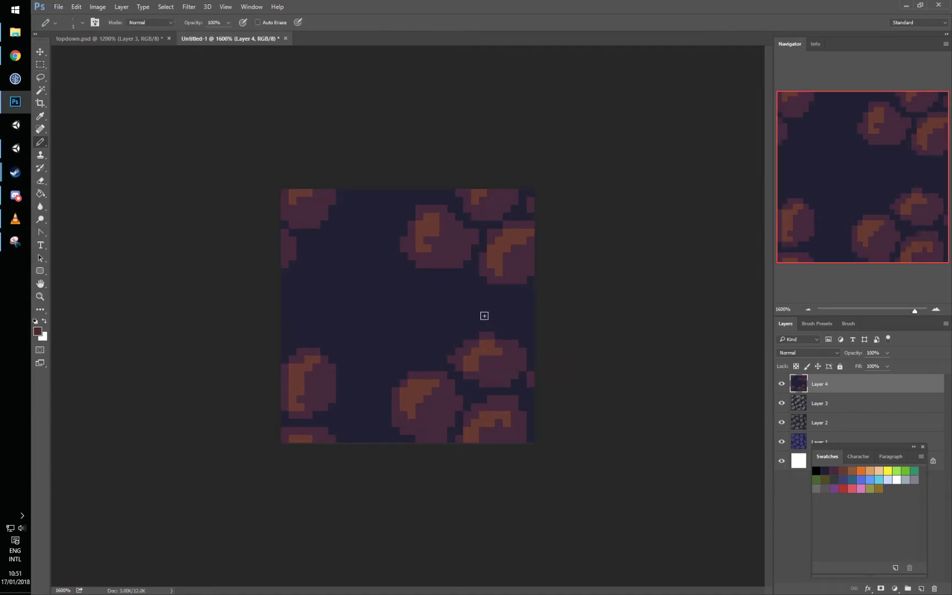
mouse_move(444, 283)
left_mouse_down()
mouse_move(442, 319)
mouse_move(467, 289)
mouse_move(418, 303)
mouse_move(453, 323)
mouse_move(424, 293)
mouse_move(472, 314)
mouse_move(432, 320)
mouse_move(461, 294)
mouse_move(463, 304)
mouse_move(435, 303)
mouse_move(437, 295)
mouse_move(424, 311)
mouse_move(420, 288)
mouse_move(425, 332)
left_mouse_up()
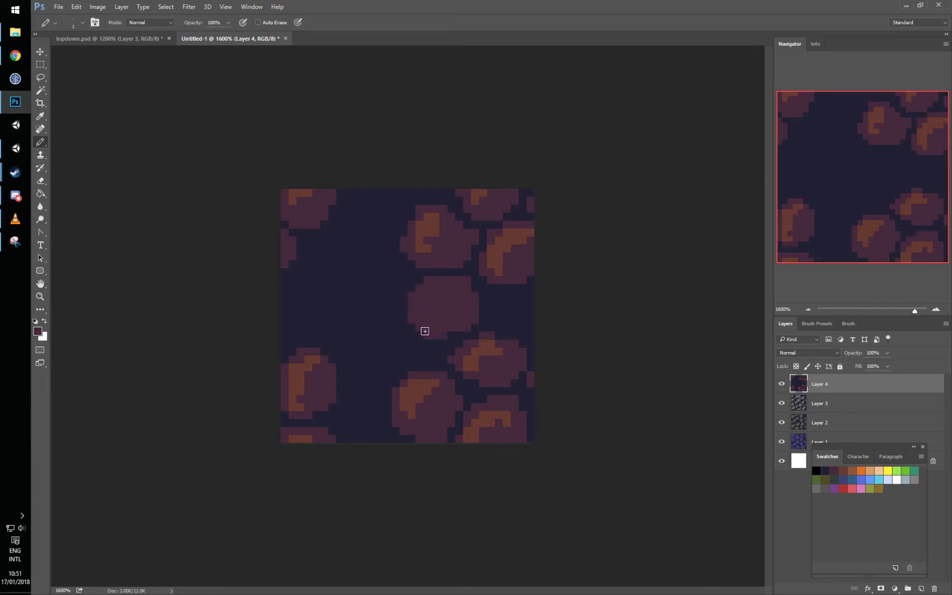
mouse_move(355, 397)
left_mouse_down()
mouse_move(367, 431)
mouse_move(368, 389)
mouse_move(357, 440)
mouse_move(369, 388)
mouse_move(344, 427)
mouse_move(370, 438)
mouse_move(375, 418)
mouse_move(381, 439)
mouse_move(359, 417)
mouse_move(337, 419)
mouse_move(377, 381)
mouse_move(366, 386)
mouse_move(386, 442)
mouse_move(385, 422)
left_mouse_up()
Step: Separate the bottom-edge clump from its neighbour with navy pixels and continue it in maroon across the tile's top edge
left_click(397, 438, "alt")
left_click(393, 414)
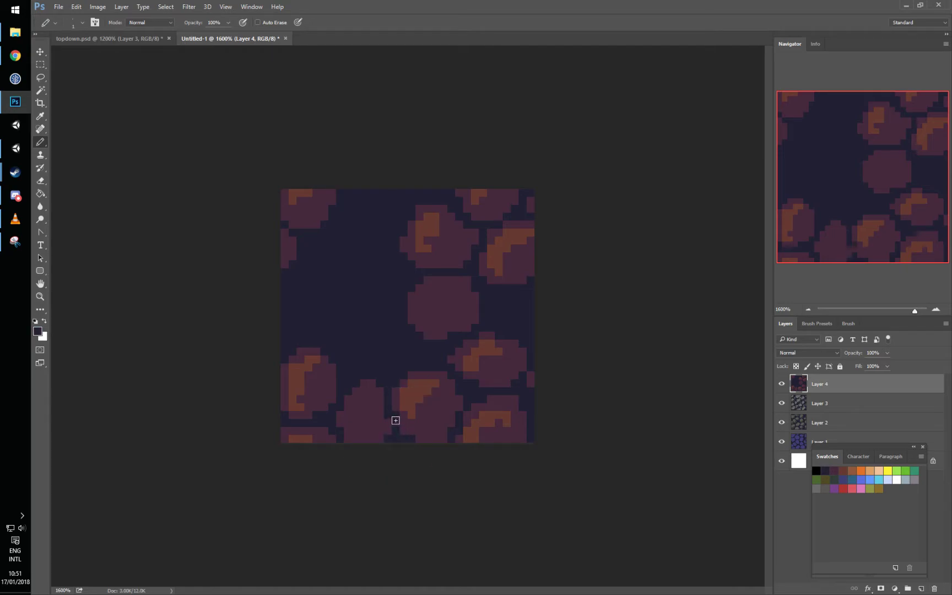
left_click(385, 426, "alt")
left_click_drag(389, 438, 394, 438)
left_click(386, 416)
left_click(392, 439, "alt")
left_click_drag(357, 194, 381, 195)
Step: Offset the tile to expose its remaining gaps and fill them with two more rounded maroon clumps
key("ctrl+f")
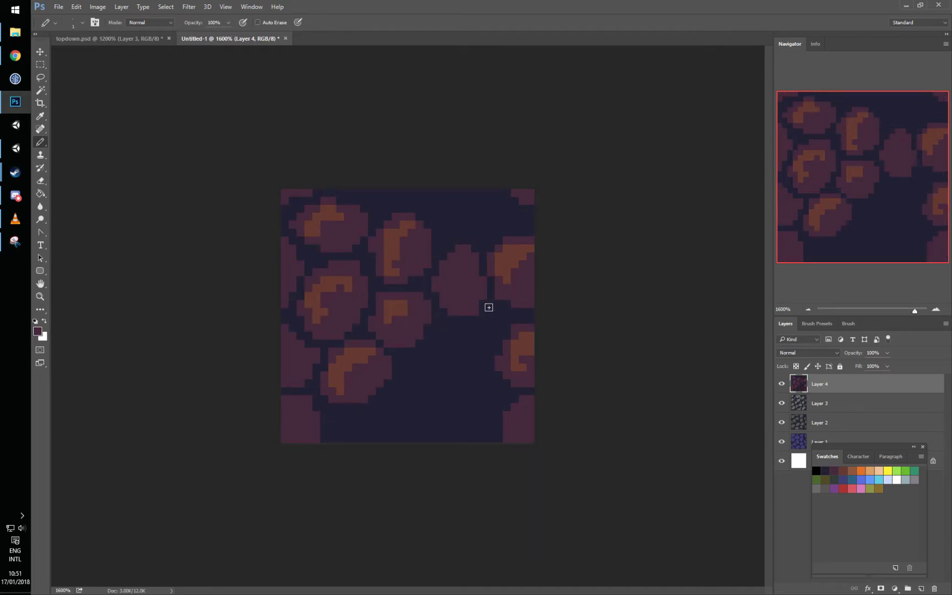
mouse_move(450, 346)
left_mouse_down()
mouse_move(478, 349)
mouse_move(434, 343)
mouse_move(463, 366)
mouse_move(446, 337)
mouse_move(465, 372)
mouse_move(451, 340)
mouse_move(464, 378)
mouse_move(445, 356)
mouse_move(481, 355)
mouse_move(486, 338)
mouse_move(443, 330)
mouse_move(428, 366)
mouse_move(423, 357)
mouse_move(426, 367)
mouse_move(476, 379)
mouse_move(478, 367)
mouse_move(472, 380)
mouse_move(489, 365)
left_mouse_up()
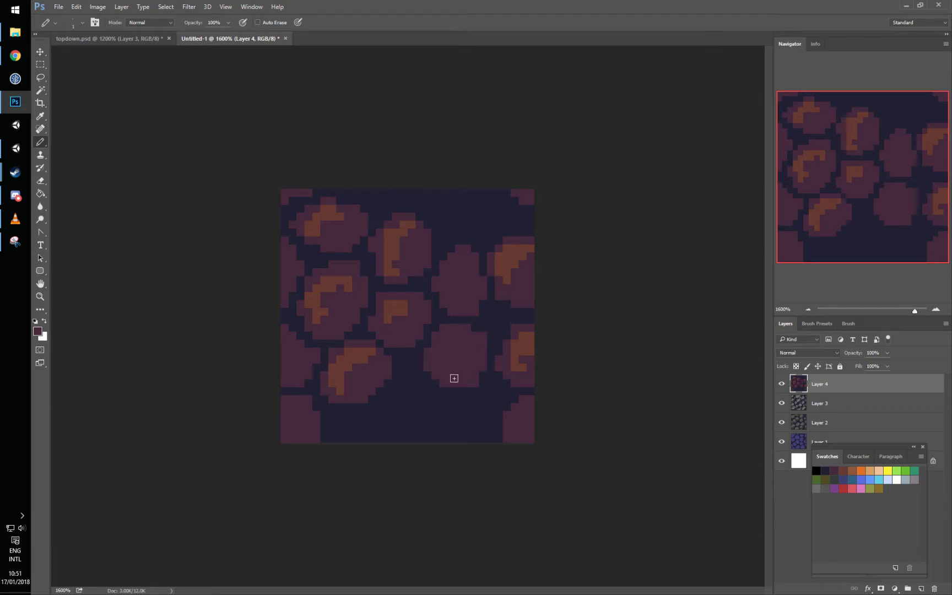
key("ctrl+f")
mouse_move(442, 281)
left_mouse_down()
mouse_move(457, 308)
mouse_move(464, 284)
mouse_move(446, 300)
mouse_move(475, 312)
mouse_move(453, 283)
mouse_move(472, 319)
mouse_move(465, 281)
mouse_move(472, 318)
mouse_move(482, 284)
mouse_move(474, 317)
mouse_move(452, 287)
mouse_move(436, 290)
mouse_move(442, 301)
mouse_move(437, 281)
mouse_move(483, 277)
mouse_move(437, 285)
mouse_move(449, 309)
mouse_move(486, 300)
mouse_move(452, 282)
mouse_move(475, 322)
mouse_move(486, 294)
mouse_move(446, 288)
mouse_move(479, 312)
mouse_move(435, 282)
left_mouse_up()
key("ctrl+z")
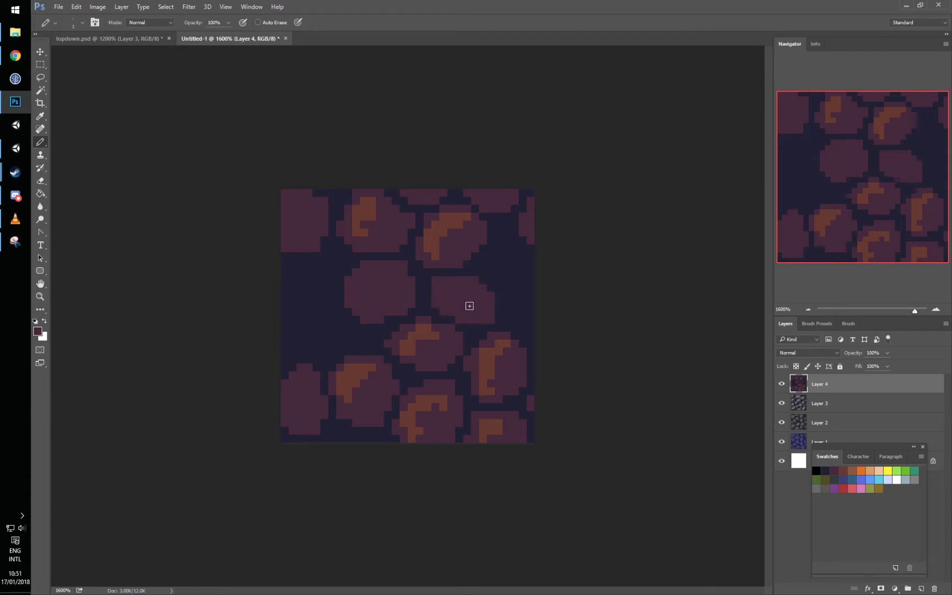
left_click_drag(431, 284, 425, 291)
Step: Offset the tile again, add a small and a large maroon clump in the gaps, and trim the large one with navy
key("ctrl+f")
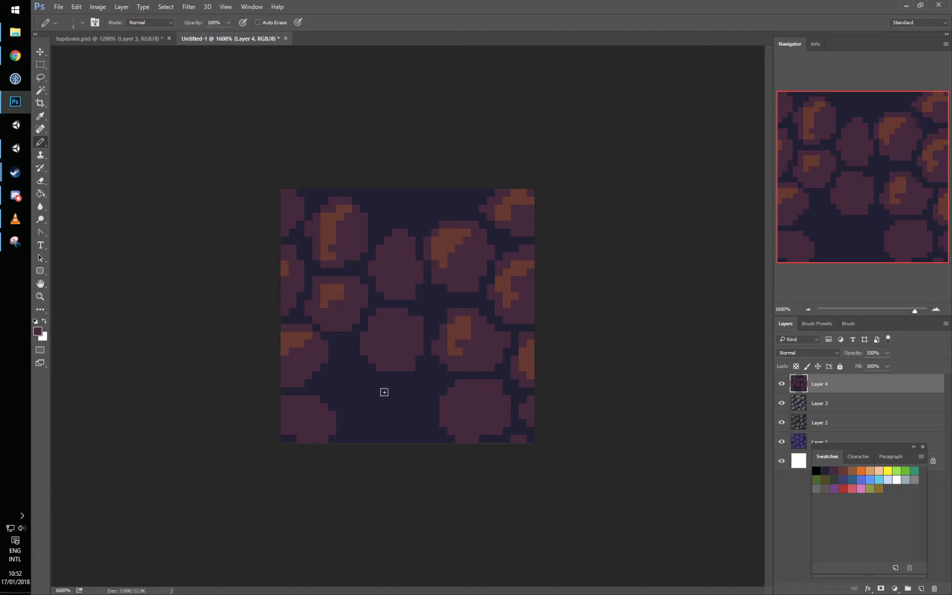
mouse_move(340, 374)
left_mouse_down()
mouse_move(360, 402)
mouse_move(353, 366)
mouse_move(335, 390)
mouse_move(364, 396)
mouse_move(339, 377)
mouse_move(364, 379)
mouse_move(357, 391)
mouse_move(344, 386)
mouse_move(349, 363)
mouse_move(330, 389)
left_mouse_up()
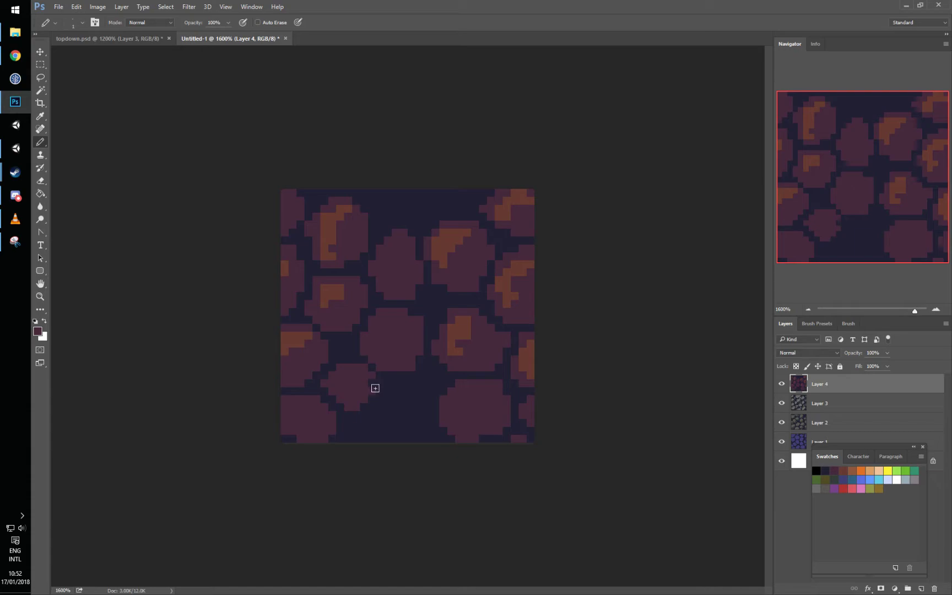
key("ctrl+f")
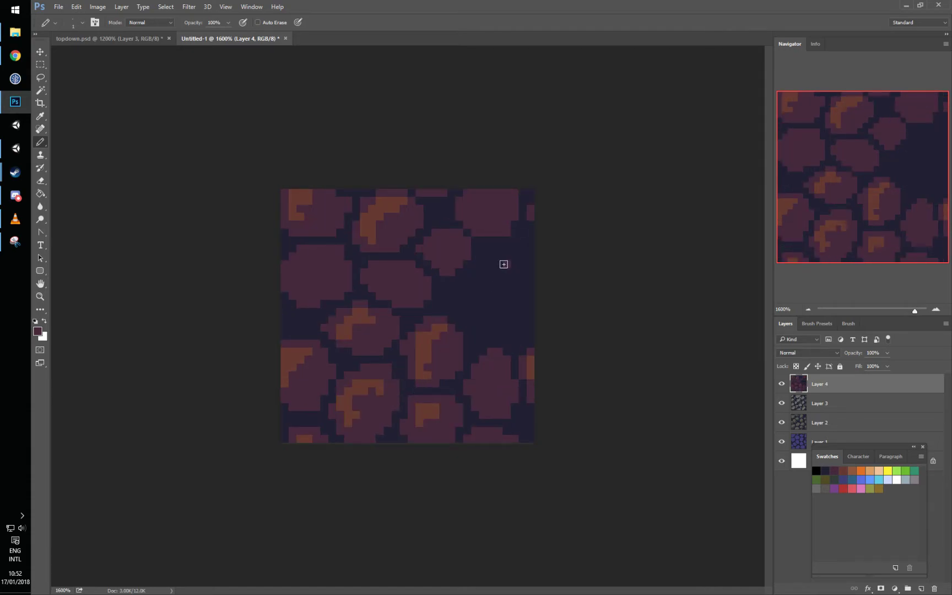
mouse_move(503, 264)
left_mouse_down()
mouse_move(512, 312)
mouse_move(511, 267)
mouse_move(487, 319)
mouse_move(531, 289)
mouse_move(487, 281)
mouse_move(504, 321)
mouse_move(516, 267)
mouse_move(488, 322)
mouse_move(500, 284)
mouse_move(516, 293)
mouse_move(504, 308)
mouse_move(468, 294)
mouse_move(478, 304)
mouse_move(461, 306)
mouse_move(467, 290)
mouse_move(474, 308)
mouse_move(460, 305)
mouse_move(505, 283)
mouse_move(525, 258)
mouse_move(495, 260)
left_mouse_up()
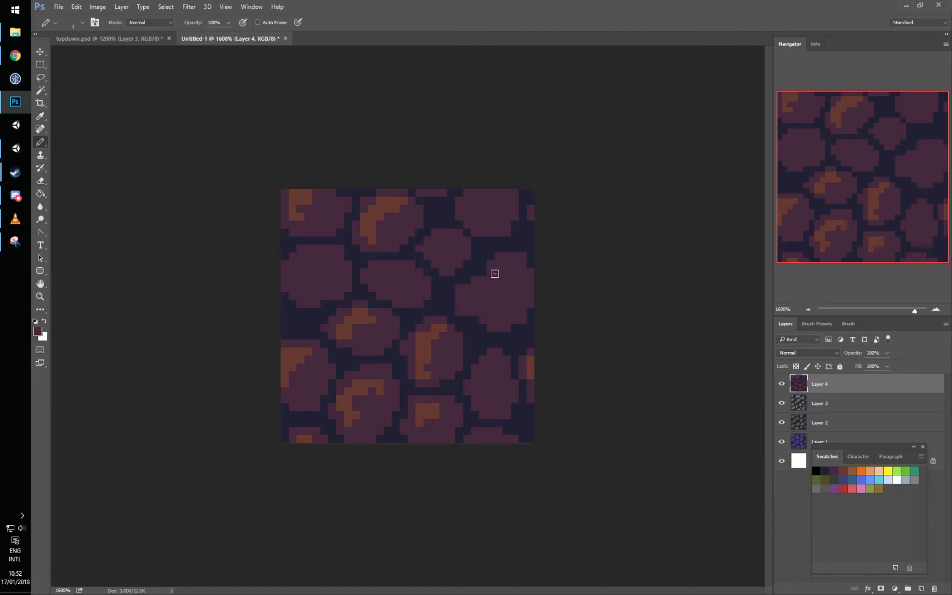
mouse_move(520, 327)
left_mouse_down()
mouse_move(451, 305)
mouse_move(457, 316)
left_mouse_up()
left_click(447, 296, "alt")
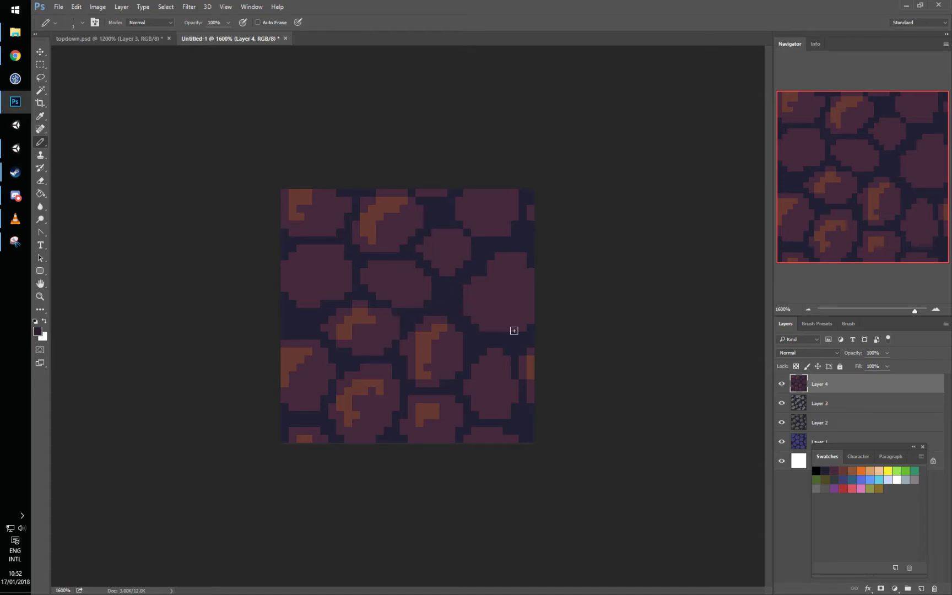
Step: Offset the tile twice and paint reddish-brown highlights on four of the plain maroon clumps
key("ctrl+f")
key("ctrl+f")
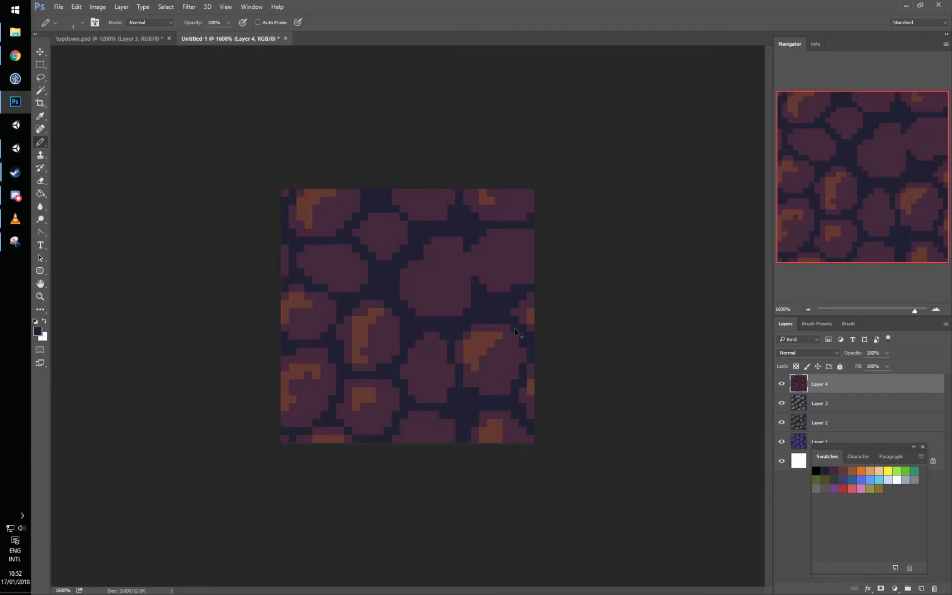
left_click(474, 344, "alt")
mouse_move(415, 283)
left_mouse_down()
mouse_move(442, 254)
mouse_move(425, 255)
mouse_move(414, 285)
mouse_move(434, 251)
mouse_move(451, 249)
mouse_move(424, 297)
left_mouse_up()
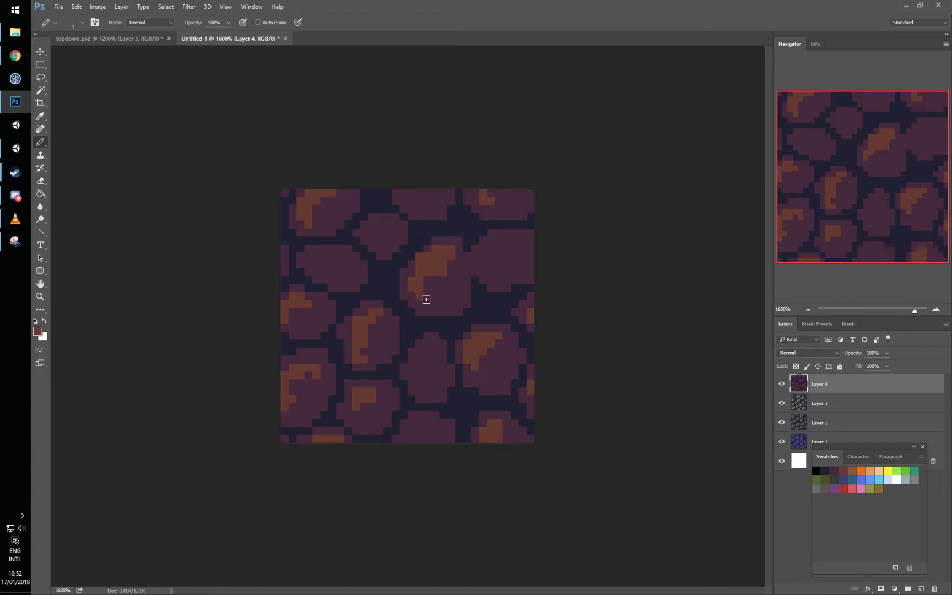
left_click_drag(430, 241, 411, 256)
left_click(439, 260, "alt")
left_click_drag(490, 264, 512, 239)
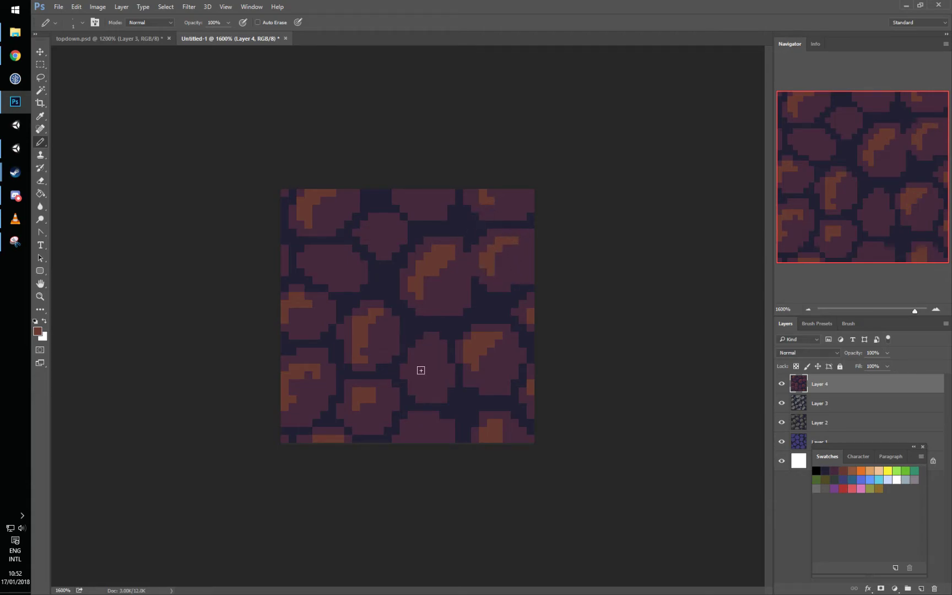
mouse_move(431, 350)
left_mouse_down()
mouse_move(412, 366)
mouse_move(419, 374)
left_mouse_up()
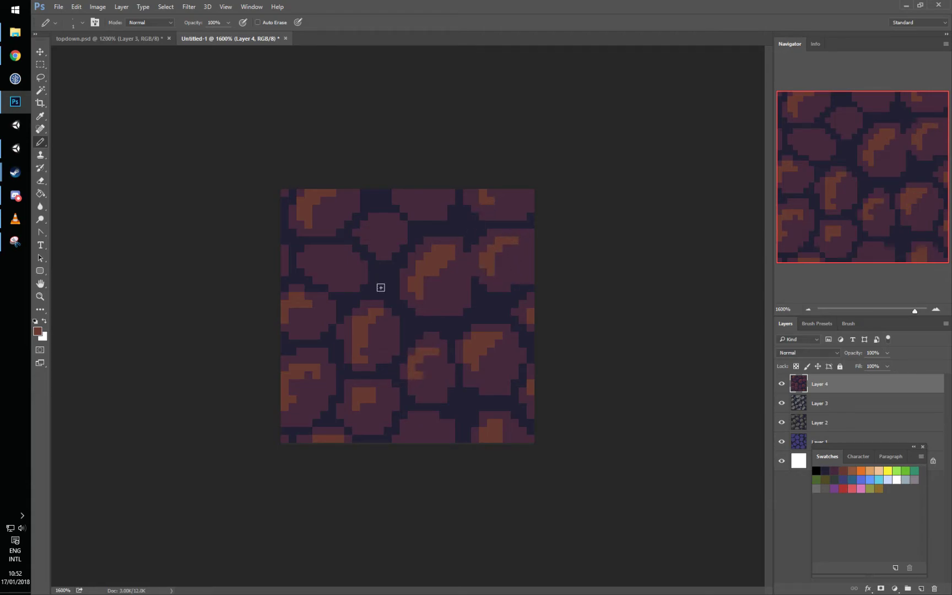
mouse_move(329, 249)
left_mouse_down()
mouse_move(315, 268)
mouse_move(320, 278)
left_mouse_up()
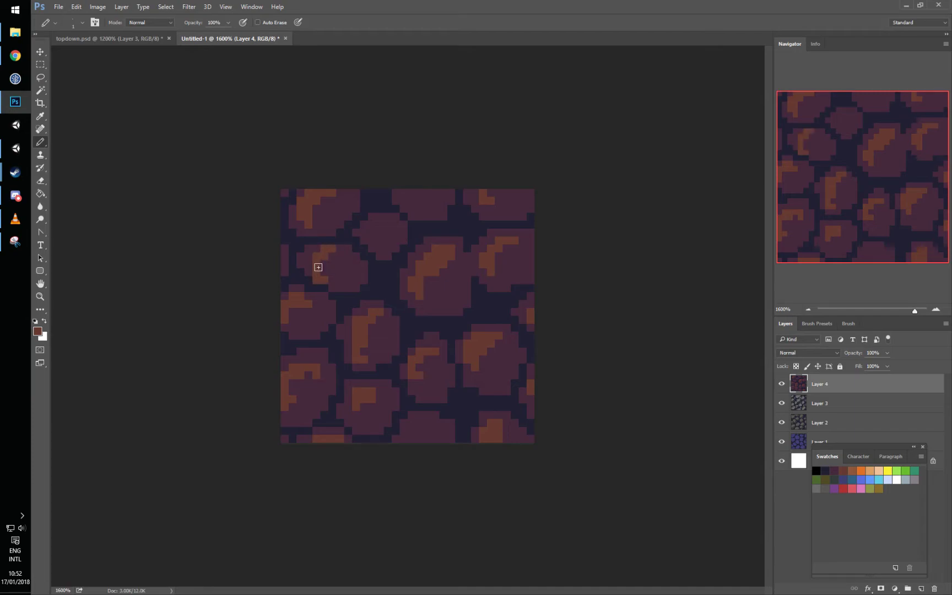
Step: Refine the left clump's highlight with maroon and brown pixels, and highlight the small clump beside it
left_click(342, 274, "alt")
left_click(317, 280)
left_click(320, 260, "alt")
left_click(344, 268, "alt")
left_click(325, 249)
left_click(308, 253, "alt")
mouse_move(365, 238)
left_mouse_down()
mouse_move(384, 216)
mouse_move(370, 229)
left_mouse_up()
key("ctrl+z")
Step: Offset the tile, highlight the plain clump at the right edge in reddish-brown, and touch up the small oval clump's highlight
key("ctrl+f")
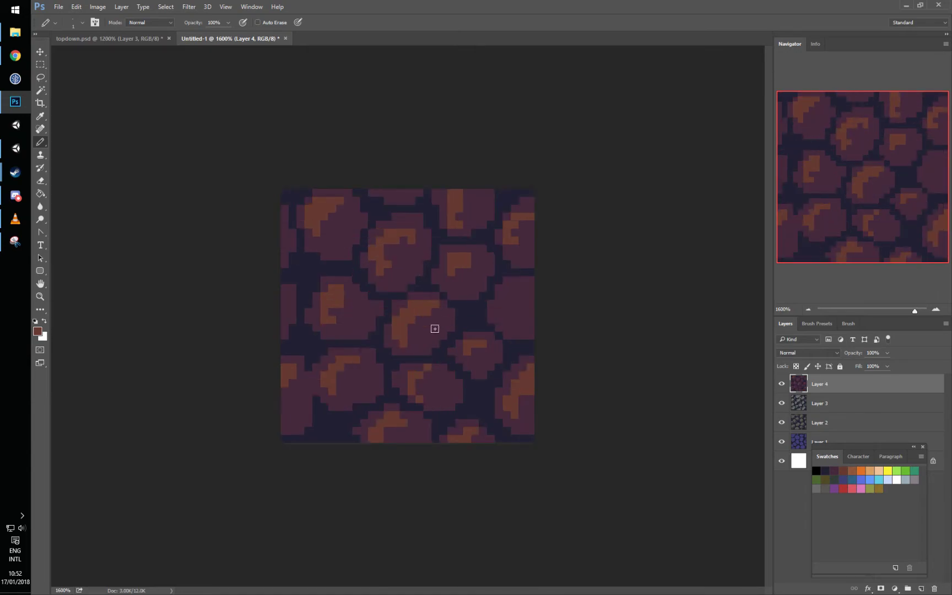
left_click_drag(506, 312, 521, 290)
left_click(508, 319)
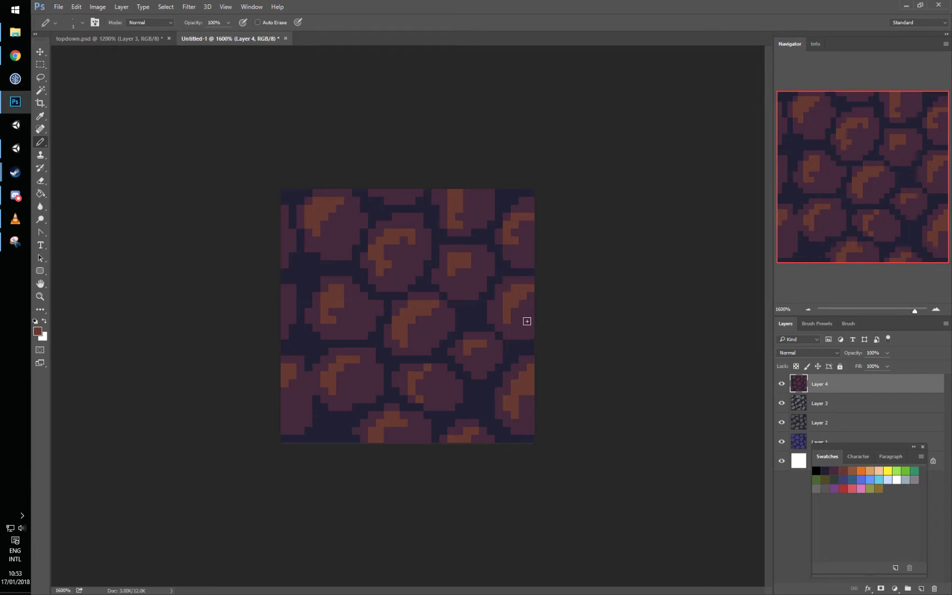
key("ctrl+f")
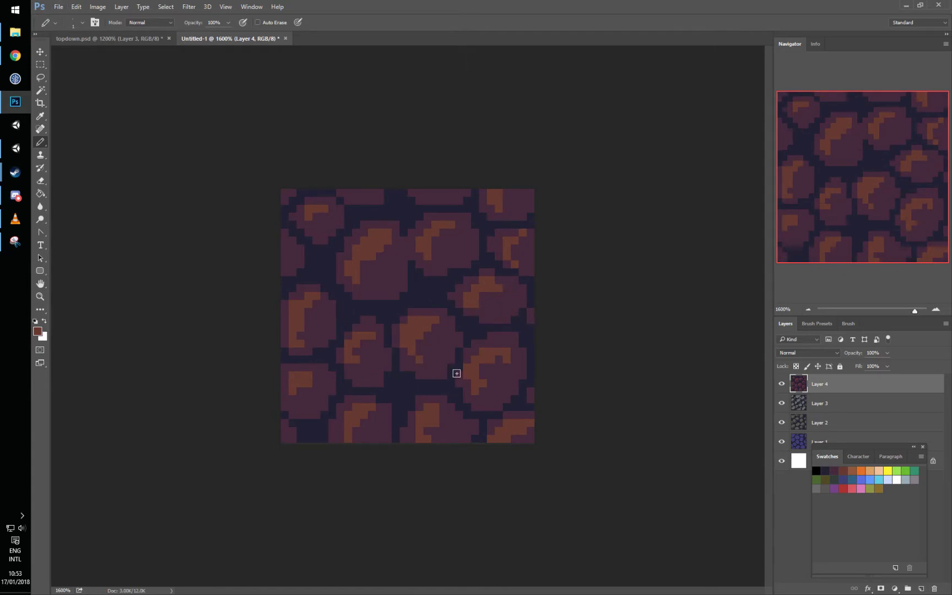
left_click(365, 364)
left_click_drag(358, 361, 359, 352)
Step: Try lighter brown highlight pixels on the two clumps near the tile's centre
left_click(852, 472)
left_click(355, 344)
left_click(348, 352)
left_click(420, 320)
left_click(403, 335)
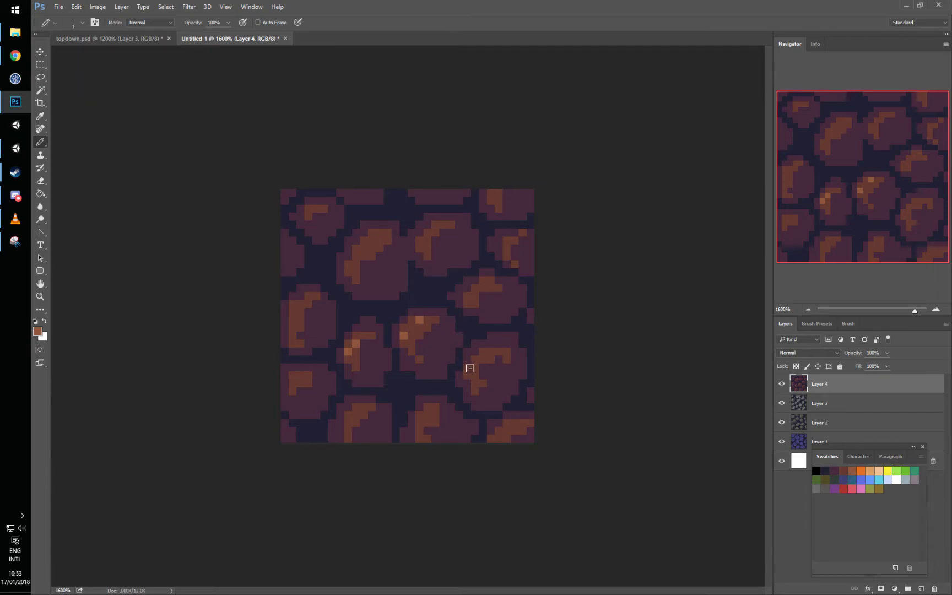
key("ctrl+z")
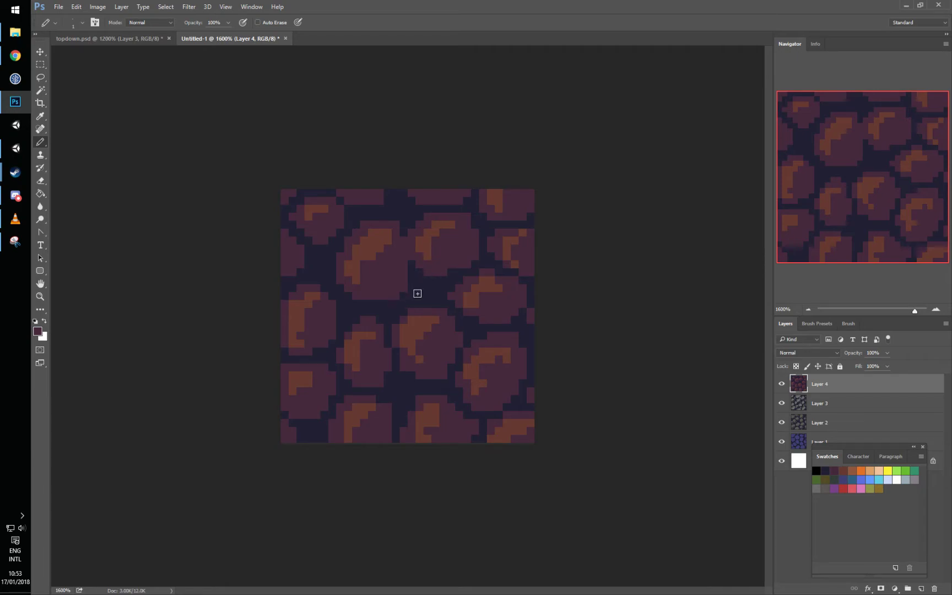
Step: Paint small maroon pebbles in the dark gaps between the clumps, adding reddish-brown highlight pixels to the larger ones
left_click_drag(427, 289, 434, 293)
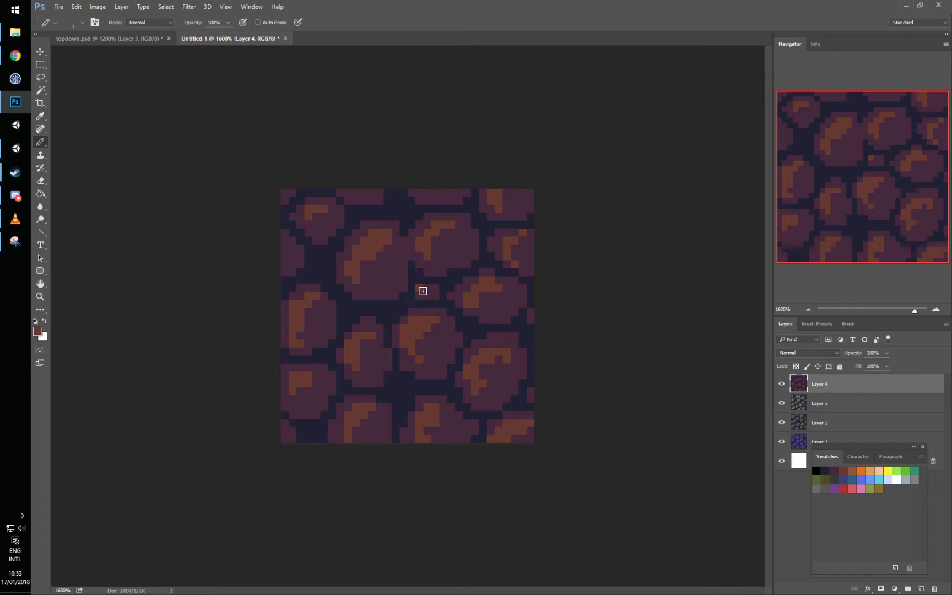
left_click(347, 312)
left_click(318, 270)
left_click(338, 262, "alt")
left_click(316, 264)
left_click(403, 208)
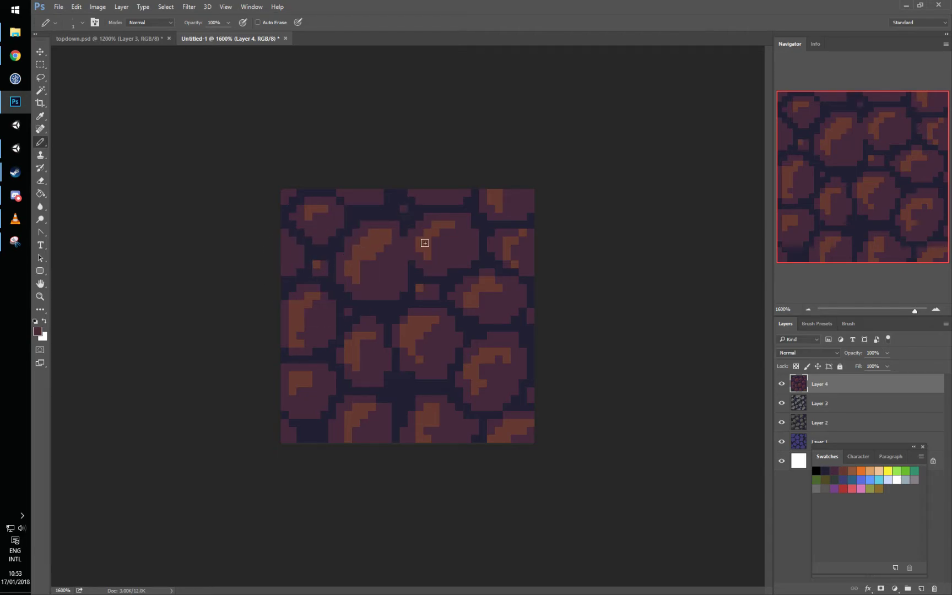
left_click(400, 388)
left_click(414, 338, "alt")
left_click(398, 382)
Step: Offset the tile and add a highlighted maroon pebble near the centre, plus single-pixel maroon specks in the lower gaps
key("ctrl+f")
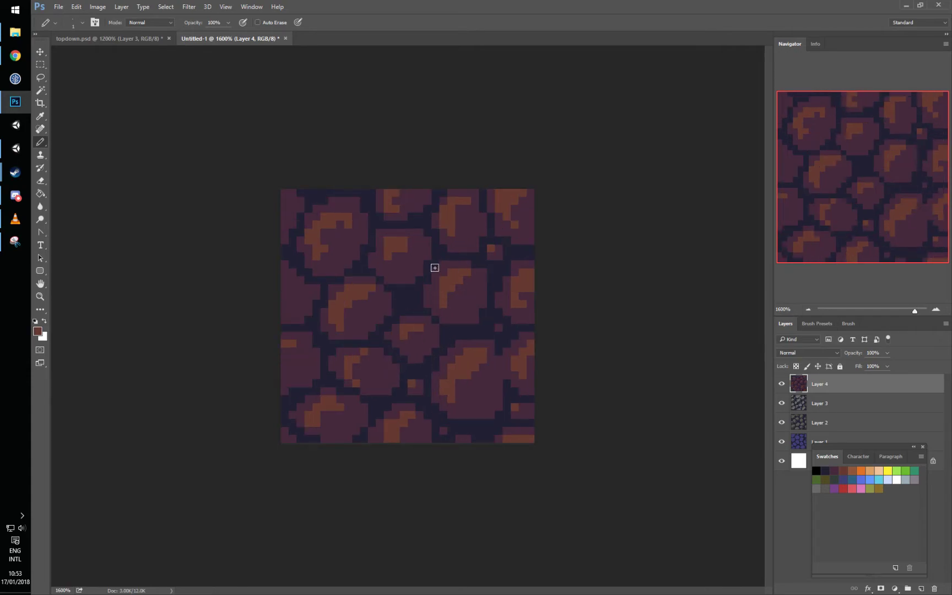
left_click(462, 296, "alt")
left_click_drag(402, 296, 411, 297)
left_click(448, 287, "alt")
left_click(404, 298)
left_click(449, 336)
left_click(481, 431)
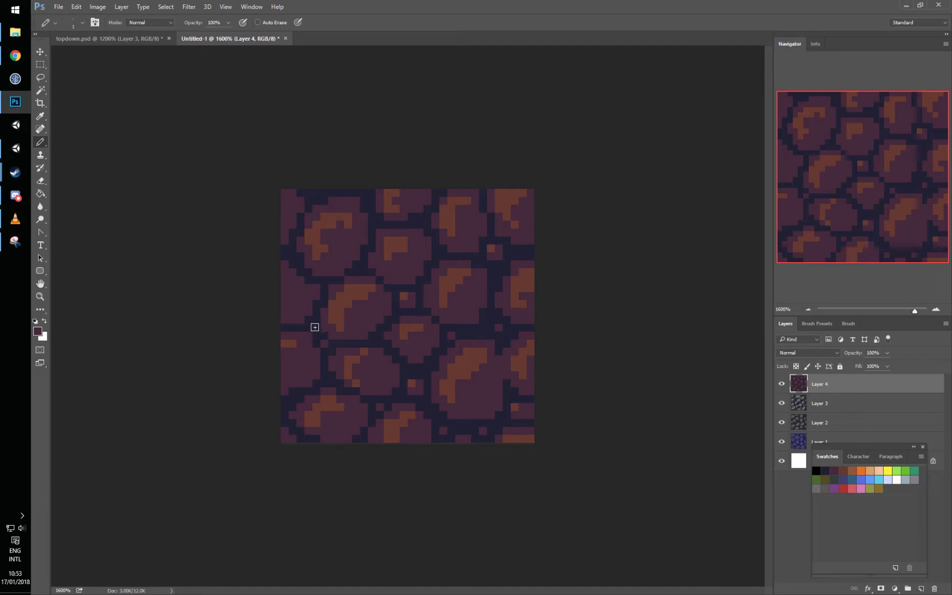
Step: Offset the tile and round off the clump edges using dark navy and maroon sampled from the tile
key("ctrl+f")
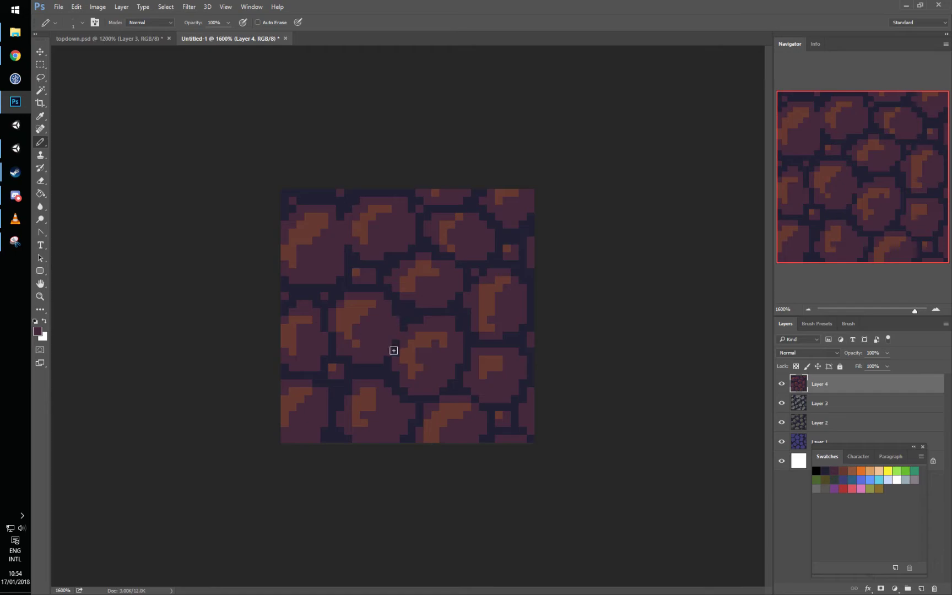
left_click(392, 371, "alt")
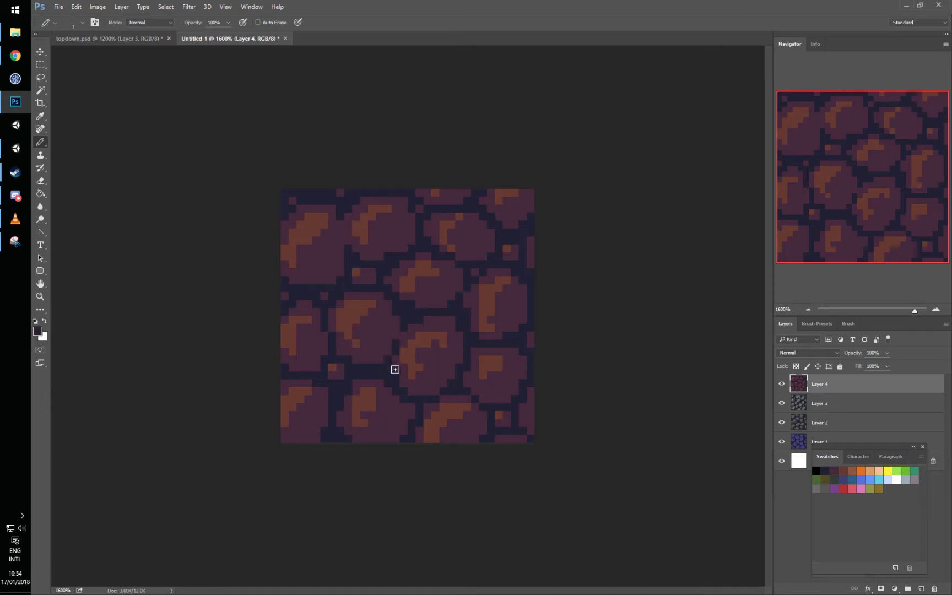
left_click(523, 384, "alt")
left_click(513, 405, "alt")
left_click(472, 308, "alt")
left_click(463, 329, "alt")
left_click(330, 334, "alt")
left_click(344, 242, "alt")
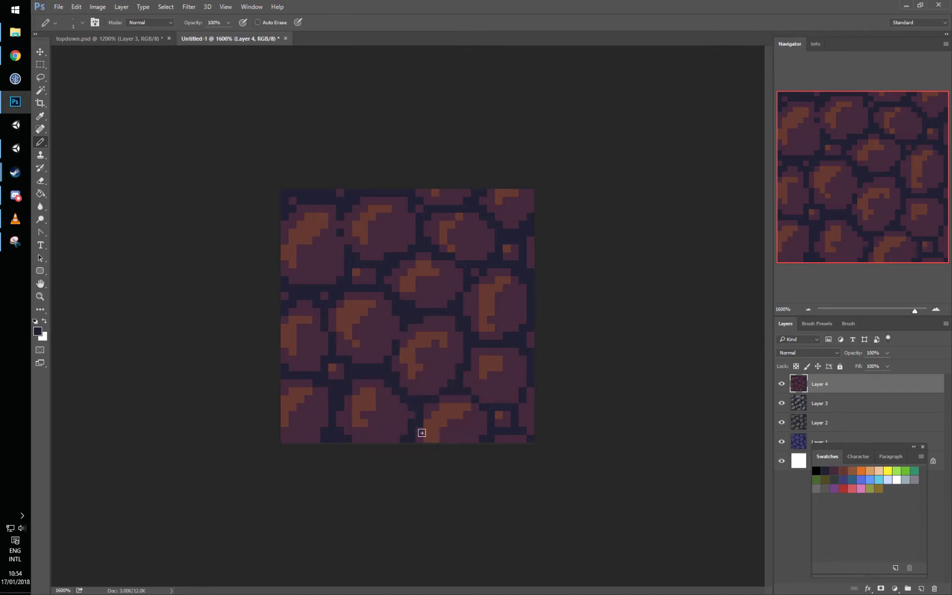
Step: Retouch the upper-left edge of the clump at the tile's bottom with sampled pixels
left_click(408, 415, "alt")
left_click(421, 423, "alt")
left_click(427, 407)
left_click(430, 414, "alt")
left_click(419, 406)
Step: Offset the tile twice, adding a maroon pixel in a dark gap and touching up the highlight area of a clump near the centre
key("ctrl+f")
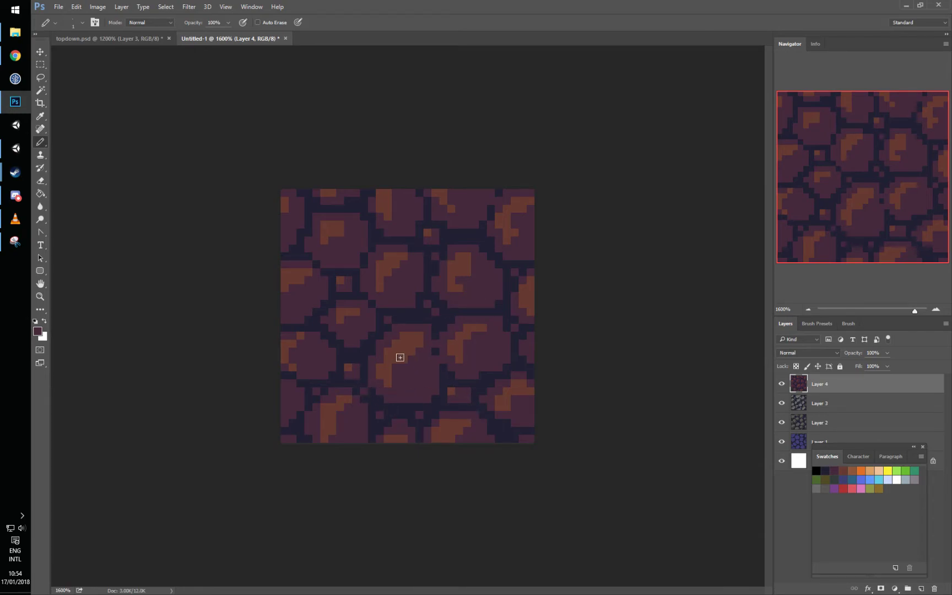
left_click(364, 351)
key("ctrl+f")
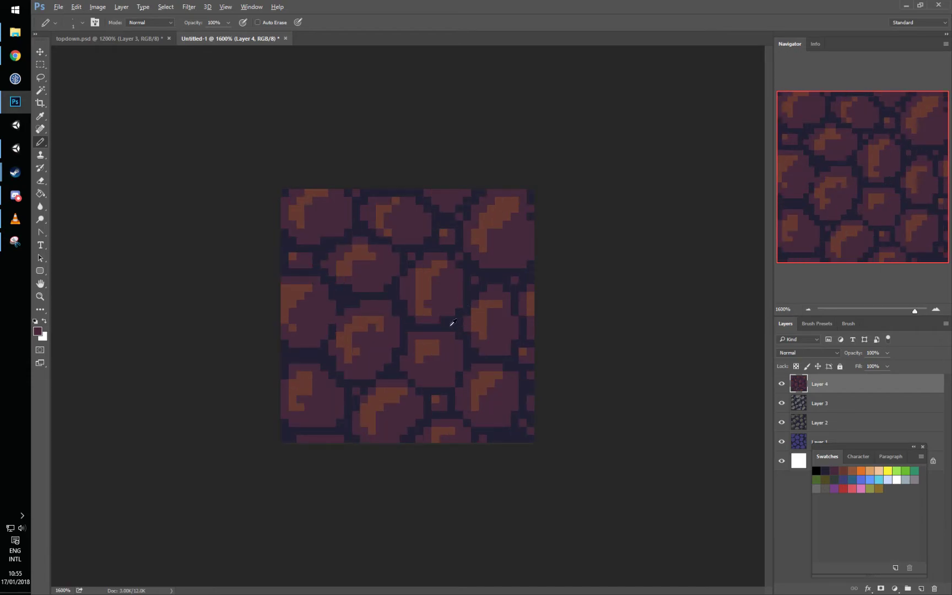
left_click(398, 357, "alt")
left_click(386, 350)
Step: Copy the whole dirt tile and paste it into the dirt frame in topdown.psd
key("ctrl+a")
key("ctrl+c")
left_click(154, 38)
key("ctrl+v")
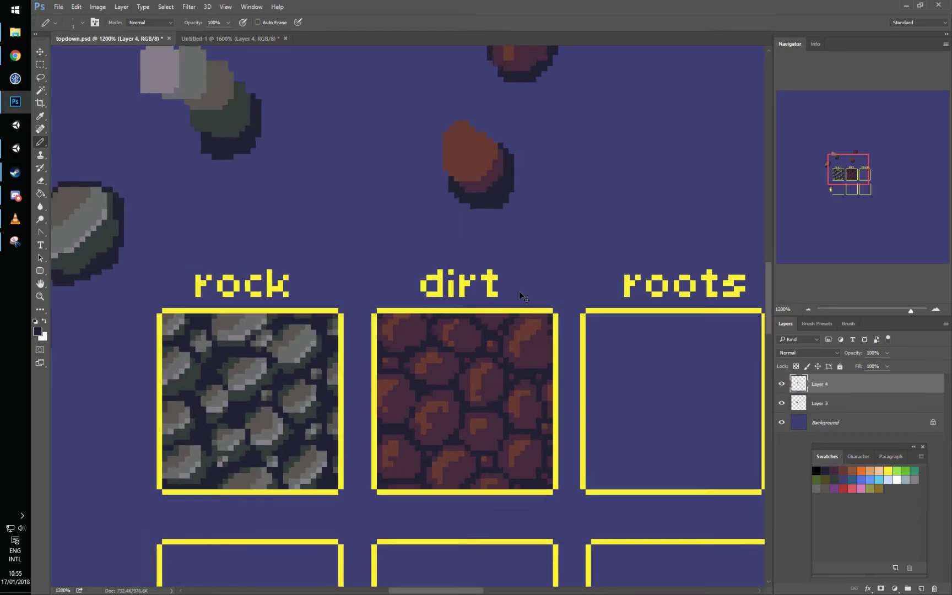
Step: Examine the dirt tile beside the rock tile at actual size and at closer zoom levels
key("ctrl+1")
key("ctrl+plus")
key("ctrl+plus")
key("ctrl+plus")
key("ctrl+plus")
key("ctrl+plus")
key("ctrl+plus")
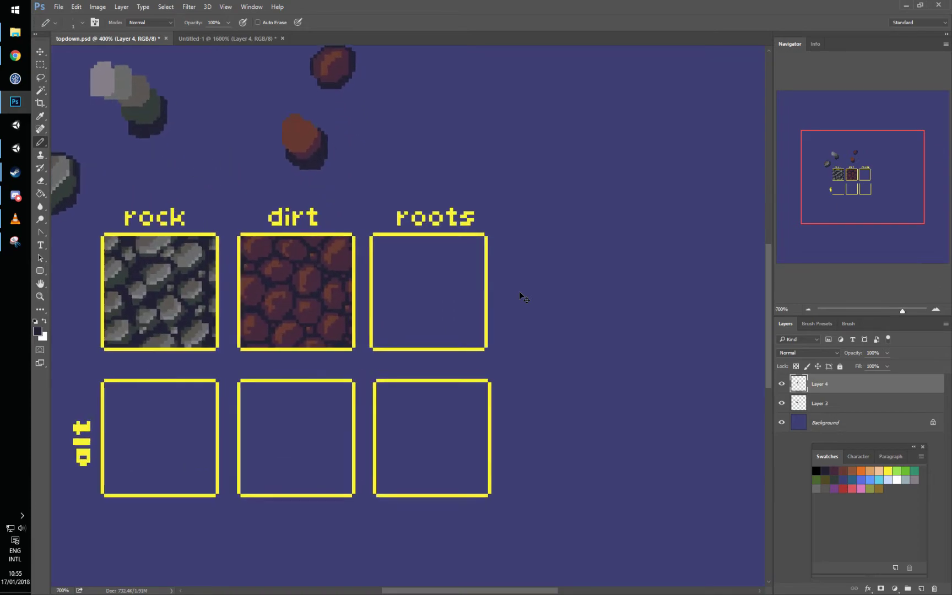
key("ctrl+plus")
key("ctrl+plus")
Step: Retouch the highlight on the dirt tile's centre-left clump with sampled colours
left_click_drag(279, 287, 429, 282)
left_click(347, 315, "alt")
left_click(347, 295, "alt")
left_click(343, 291)
left_click(339, 291)
left_click(346, 310, "alt")
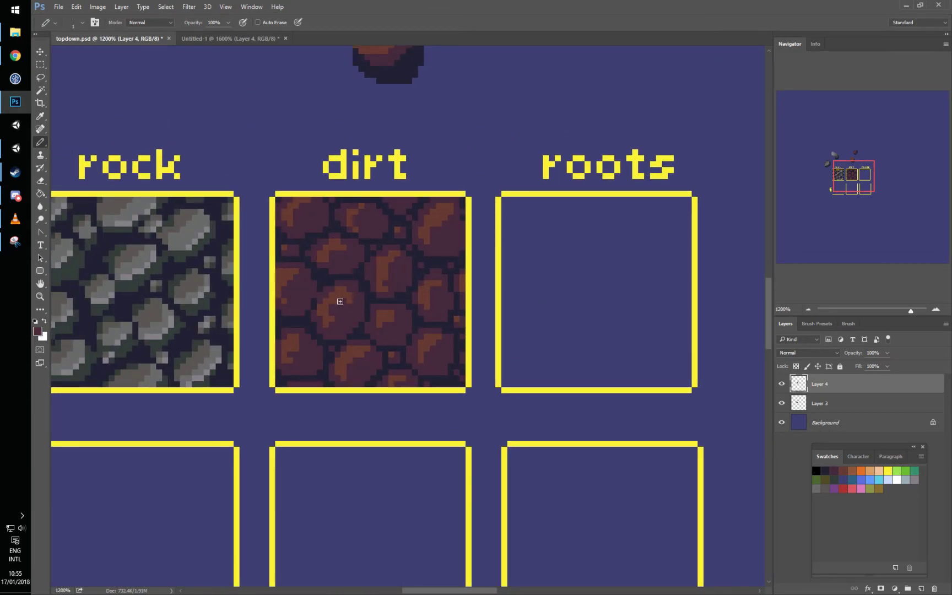
Step: Refine the shading of the dirt tile's central stones with single pixels in colours sampled from the tile
left_click(332, 318)
left_click(325, 312, "alt")
left_click(321, 318)
left_click(337, 312, "alt")
left_click(329, 302, "alt")
left_click(388, 329, "alt")
left_click(377, 313)
left_click(371, 298, "alt")
left_click(373, 306)
left_click(389, 316, "alt")
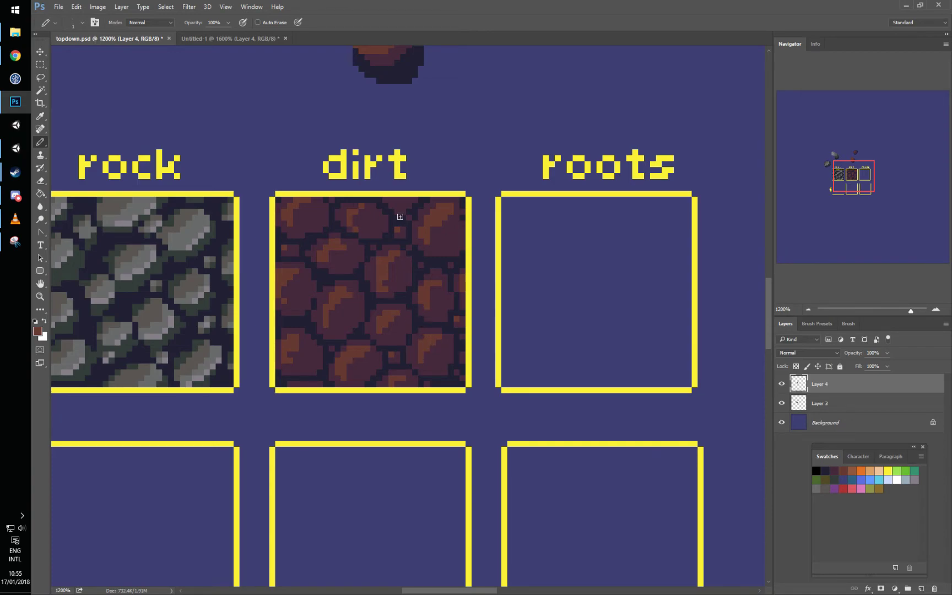
Step: Switch to Unity to examine the tile textures in the example dungeon scene, and return to Photoshop
scroll(488, 277, "left", 3)
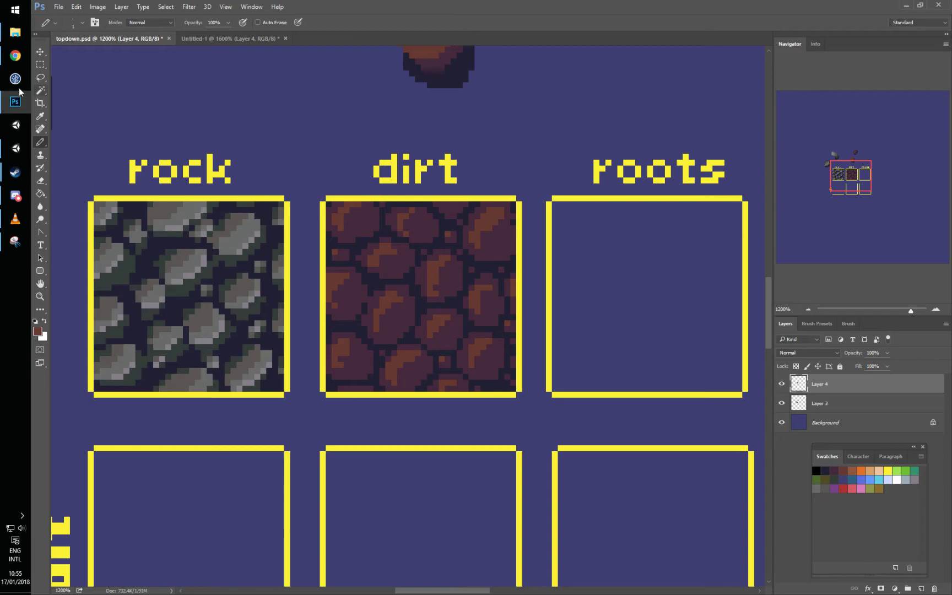
left_click(15, 148)
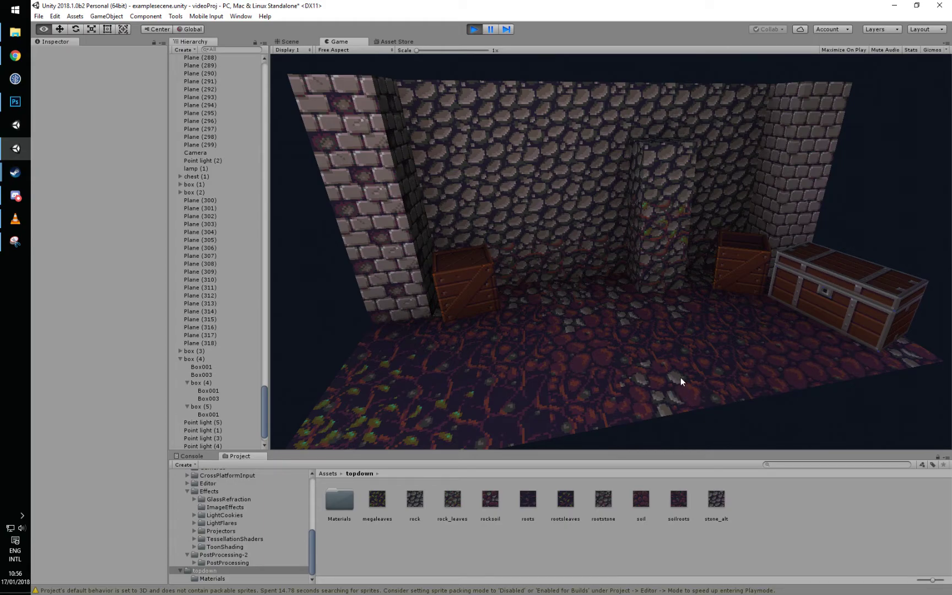
left_click(16, 102)
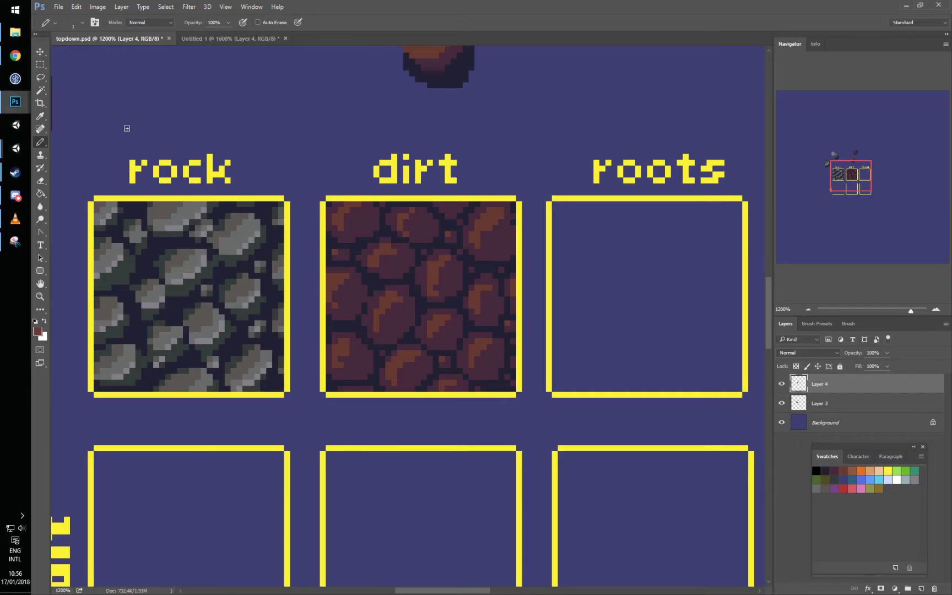
Step: Select the square inside the roots frame and fill it at 100% opacity with the dark navy sampled from the dirt tile
scroll(661, 214, "down", 1)
left_click_drag(857, 178, 866, 174)
key("m")
left_click_drag(389, 257, 554, 254)
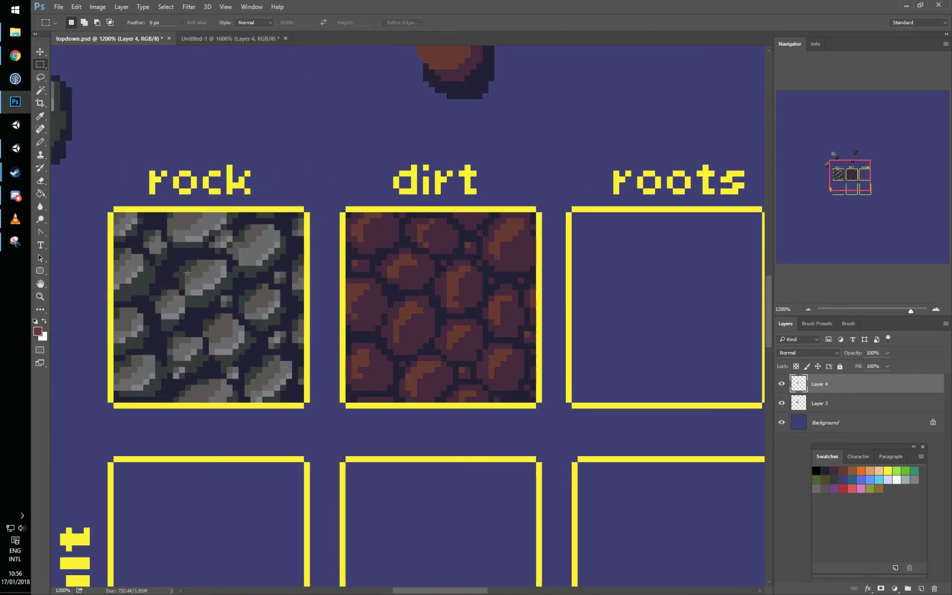
scroll(512, 290, "right", 5)
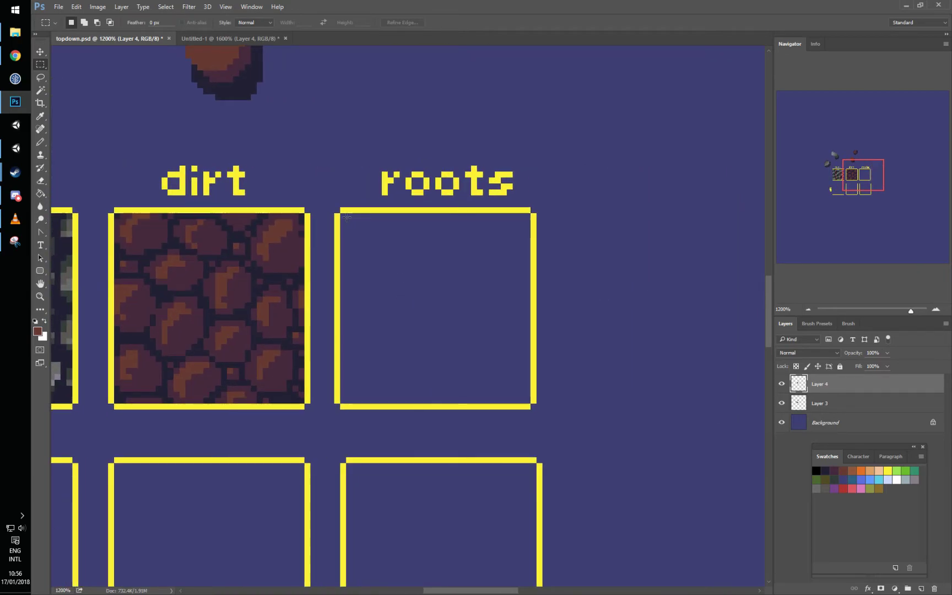
left_click_drag(340, 213, 530, 403)
right_click(453, 306)
left_click(475, 446)
left_click(266, 272)
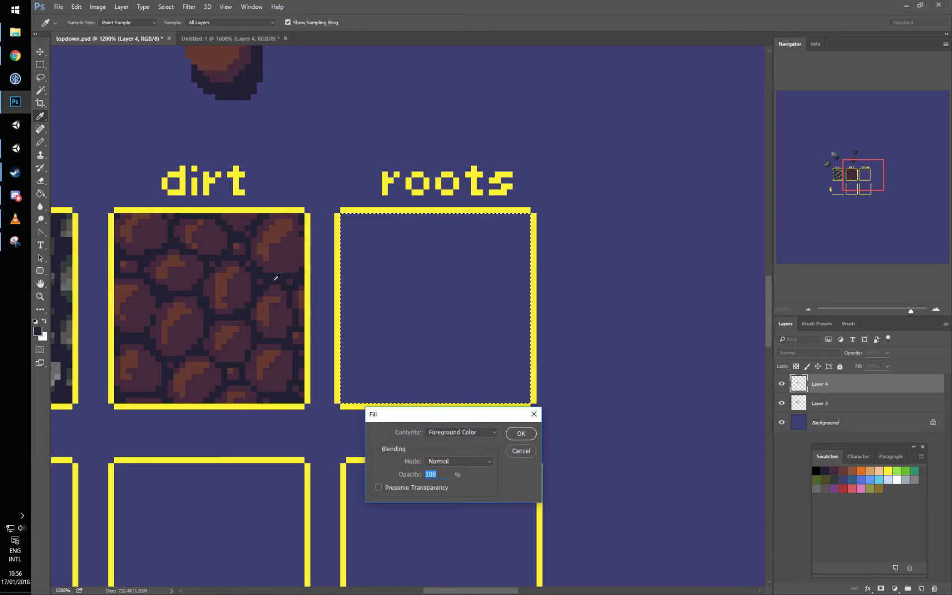
key("Return")
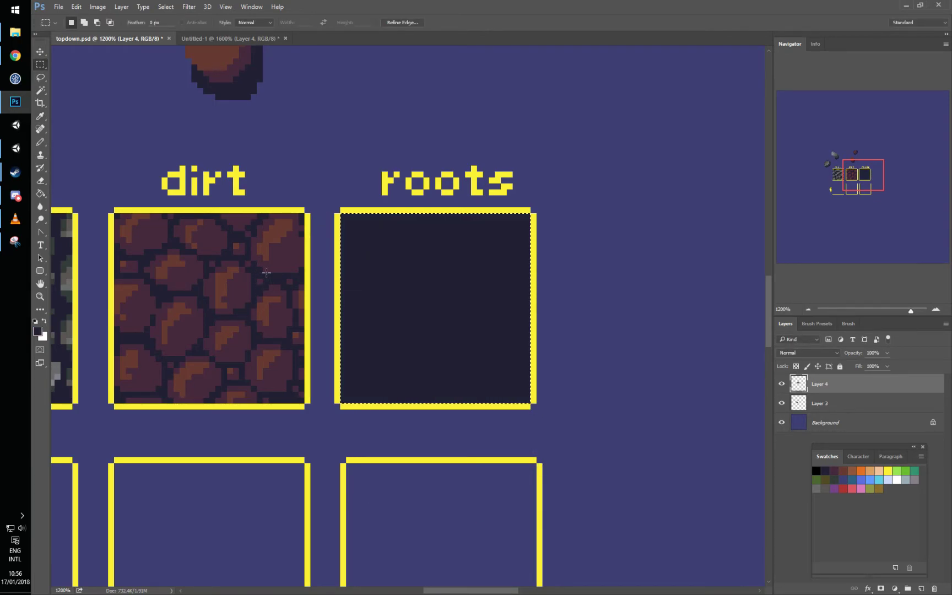
Step: Draw thin branching roots across the roots tile with the Pencil, in the dark maroon sampled from the dirt tile
key("b")
left_click_drag(469, 259, 517, 289)
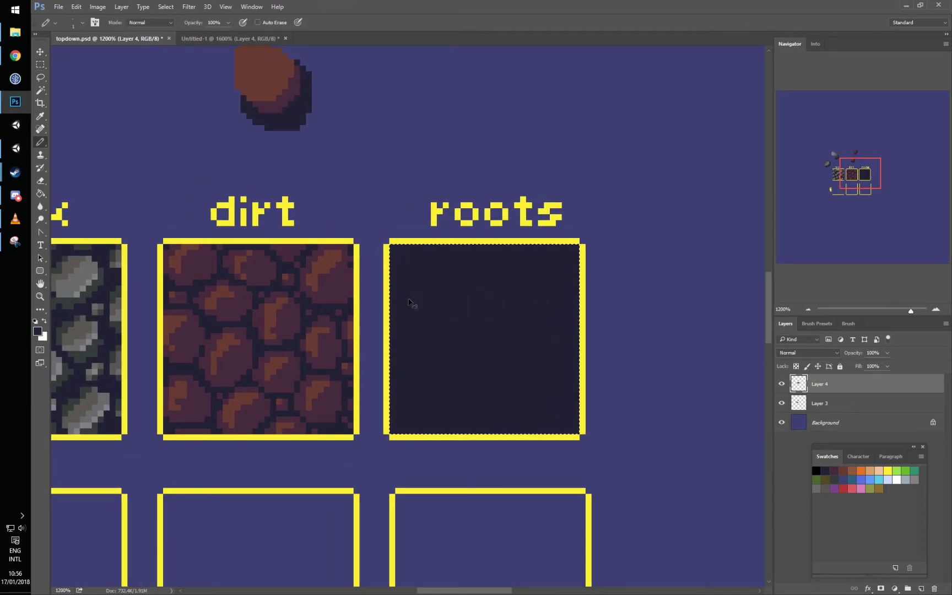
left_click(312, 344, "alt")
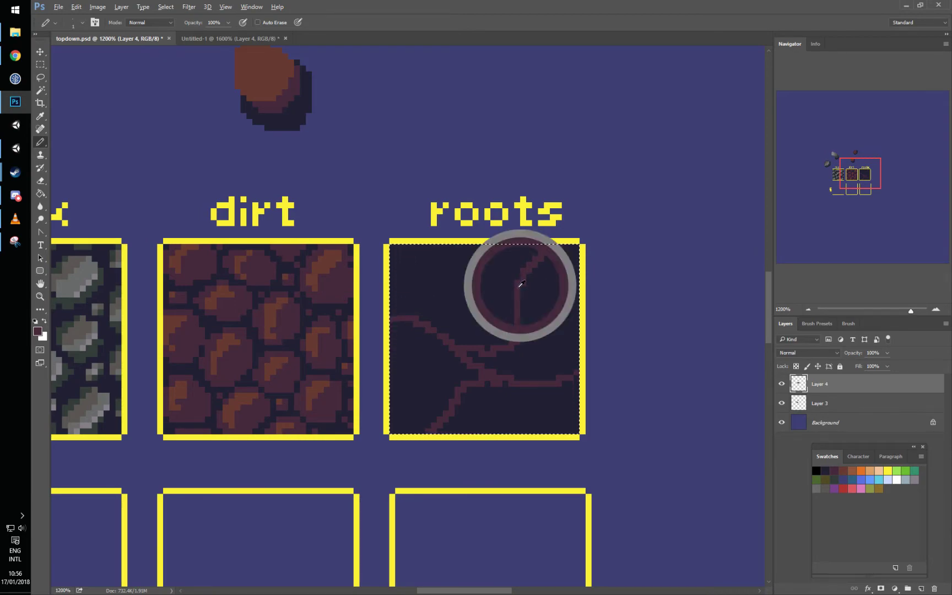
left_click(574, 261, "alt")
left_click(559, 248)
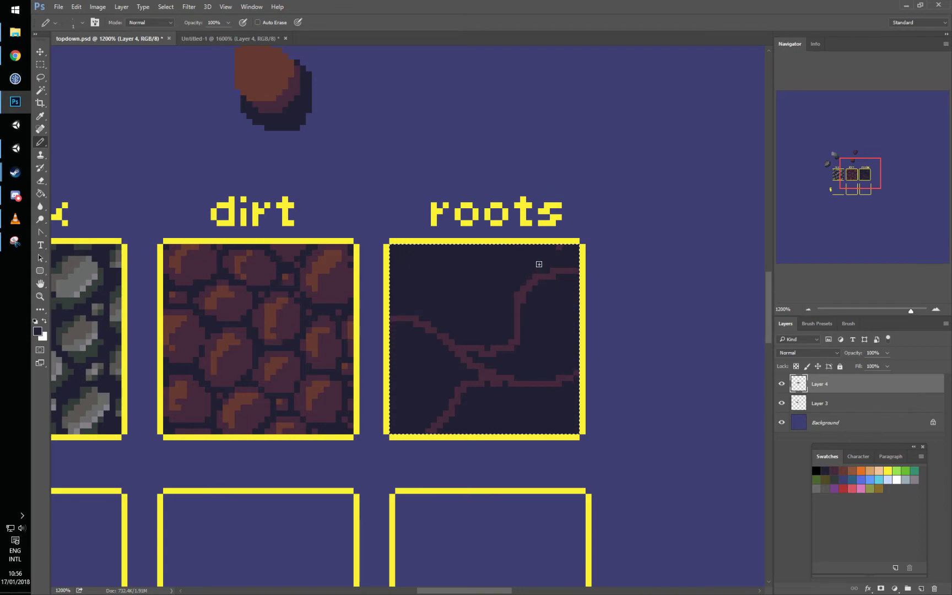
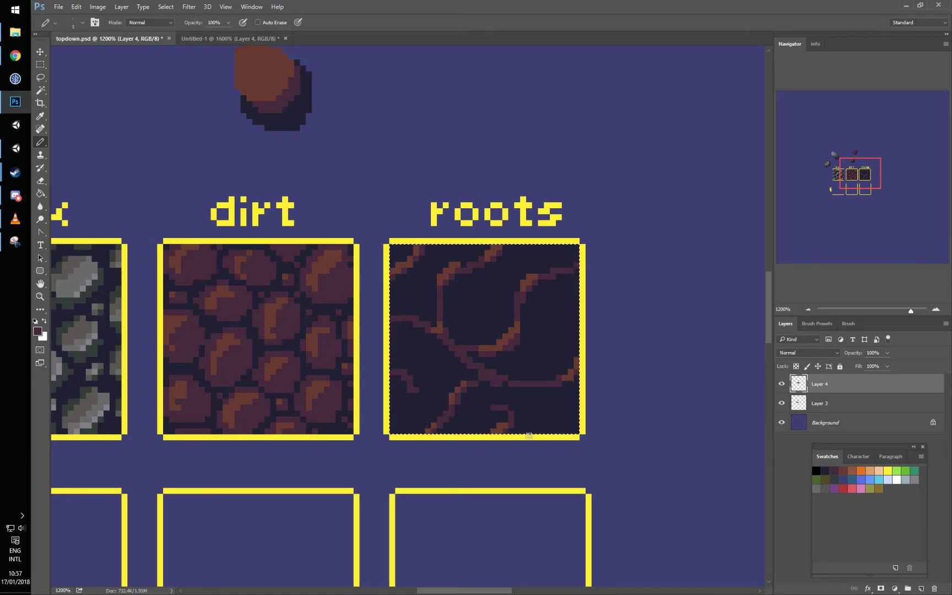
Step: Clean up stray pixels on the short hooked root at the bottom edge of the roots tile
left_click(517, 417, "alt")
left_click(511, 426)
left_click(483, 257, "alt")
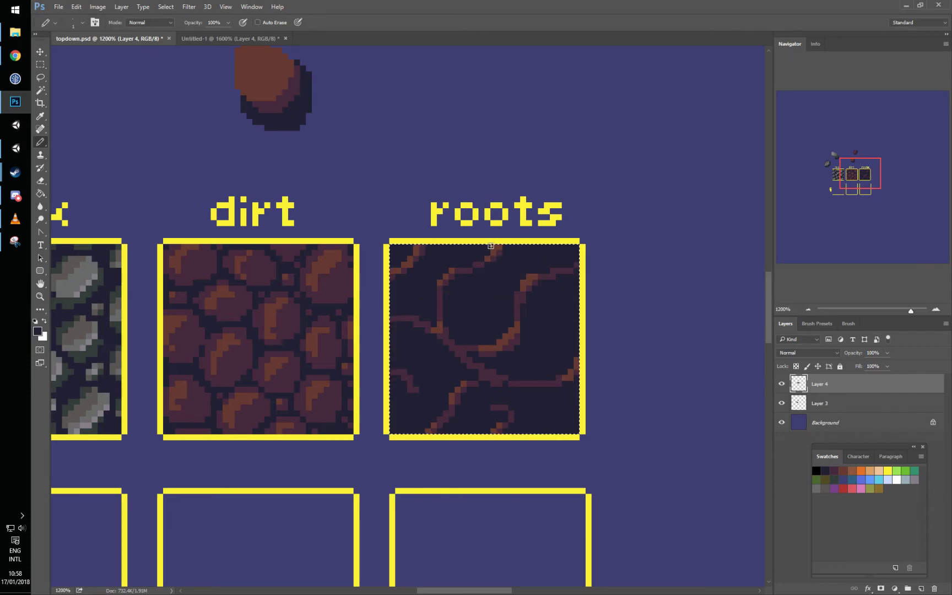
Step: Copy the roots tile into the Untitled-1 document and repeat the last filter to shift its edges into the middle
key("m")
key("ctrl+c")
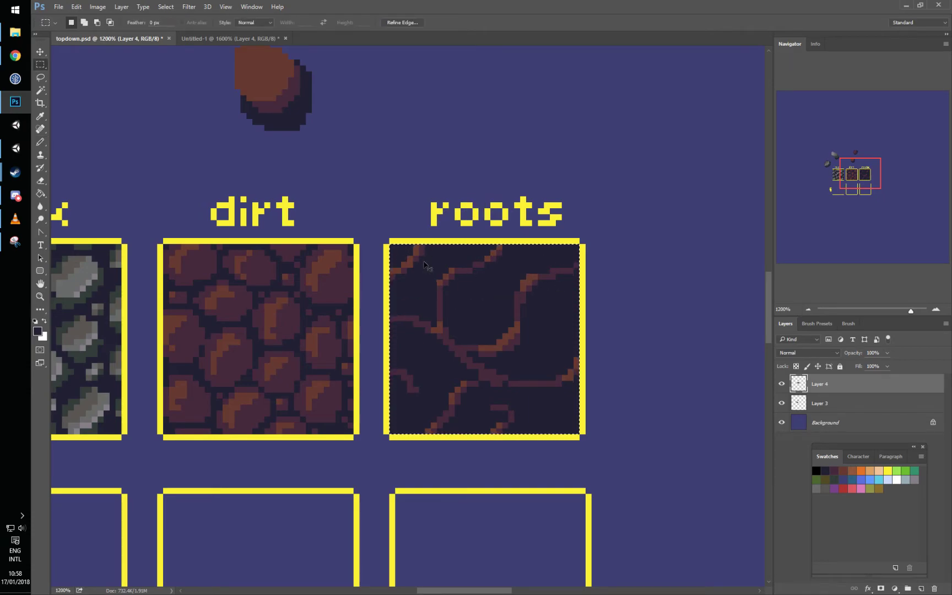
key("ctrl+Tab")
key("ctrl+v")
key("ctrl+f")
Step: Rework the broken root ends around the tile's seam with the Pencil, using maroon and background navy sampled from the tile
key("b")
left_click(357, 344, "alt")
left_click_drag(357, 350, 387, 344)
left_click(380, 334, "alt")
left_click(372, 336)
left_click(401, 332, "alt")
left_click(378, 342)
left_click(340, 344)
left_click(348, 356, "alt")
left_click(355, 353)
mouse_move(365, 353)
left_mouse_down()
mouse_move(401, 348)
mouse_move(349, 343)
mouse_move(464, 287)
left_mouse_up()
key("ctrl+z")
mouse_move(324, 353)
left_mouse_down()
mouse_move(354, 349)
mouse_move(431, 303)
left_mouse_up()
key("ctrl+z")
Step: Draw a continuous diagonal root rising across the tile's centre and trim its edge with the background navy
mouse_move(315, 354)
left_mouse_down()
mouse_move(396, 329)
mouse_move(449, 288)
left_mouse_up()
left_click(350, 370, "alt")
left_click_drag(329, 355, 392, 336)
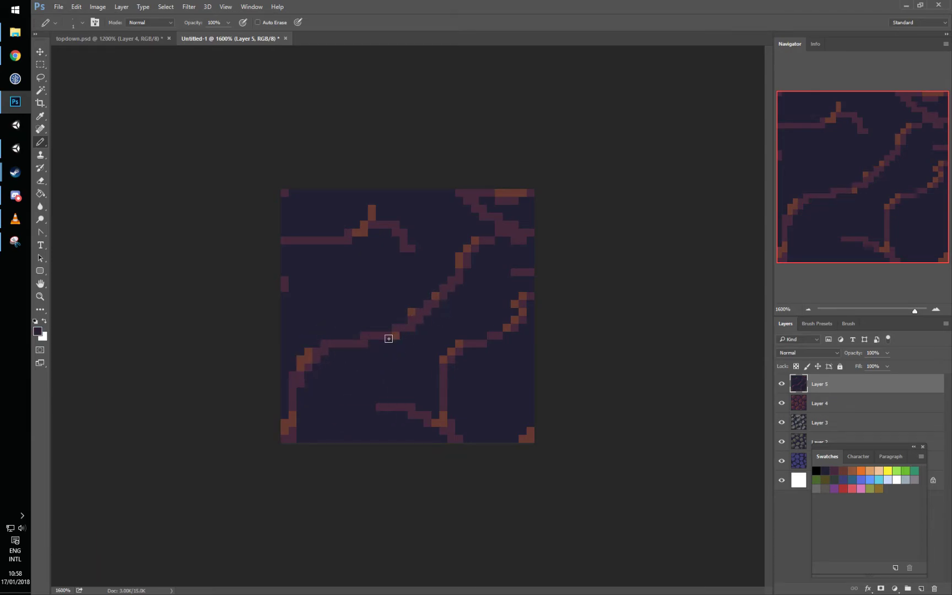
Step: Add rust-orange highlight pixels along the long diagonal root and erase the stray pixel beside it
left_click(410, 313, "alt")
left_click(364, 335)
left_click(325, 343)
key("ctrl+z")
left_click(325, 344)
left_click(412, 320)
left_click(419, 304)
key("ctrl+z")
left_click(418, 311)
left_click(391, 292, "alt")
left_click(410, 310)
Step: Thin the small side root at the bottom of the tile and extend its tip with a detached maroon pixel
left_click(431, 403, "alt")
left_click(411, 406)
left_click(427, 414)
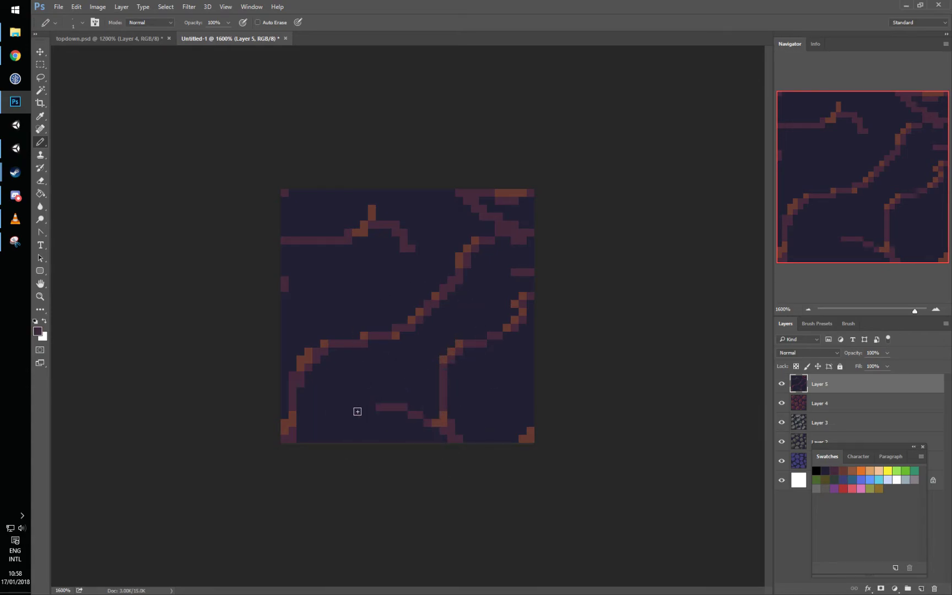
left_click_drag(364, 406, 356, 407)
left_click(358, 422, "alt")
left_click(358, 410)
Step: Extend the upper root's hooked tip by a maroon pixel and trim its excess pixels with the background navy
left_click(379, 409, "alt")
left_click(424, 258)
key("ctrl+z")
left_click(421, 257)
left_click(394, 276, "alt")
left_click(403, 247)
left_click(372, 209)
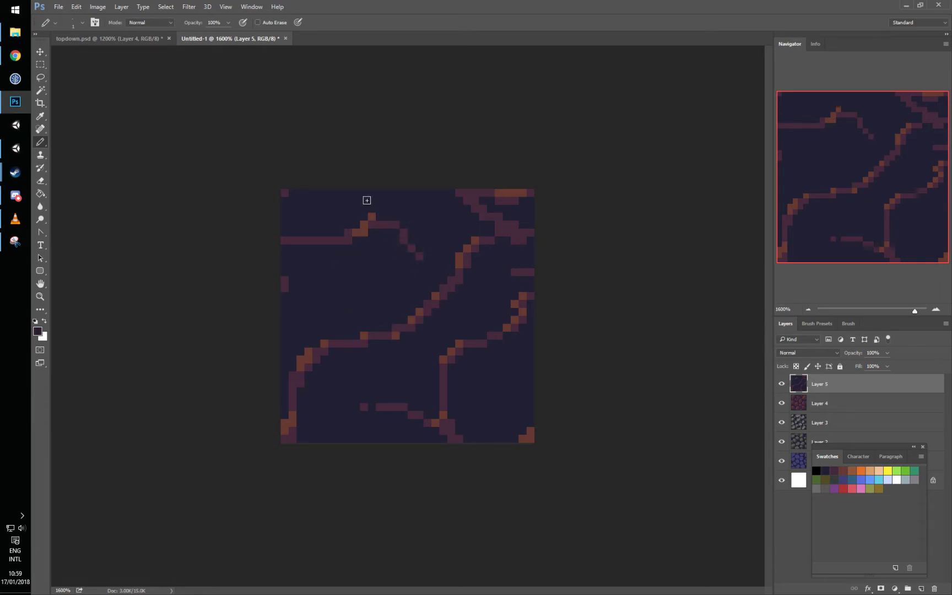
Step: Repeat the last filter to shift the tile and redraw the horizontal root beyond the junction lower, in plain maroon
key("ctrl+f")
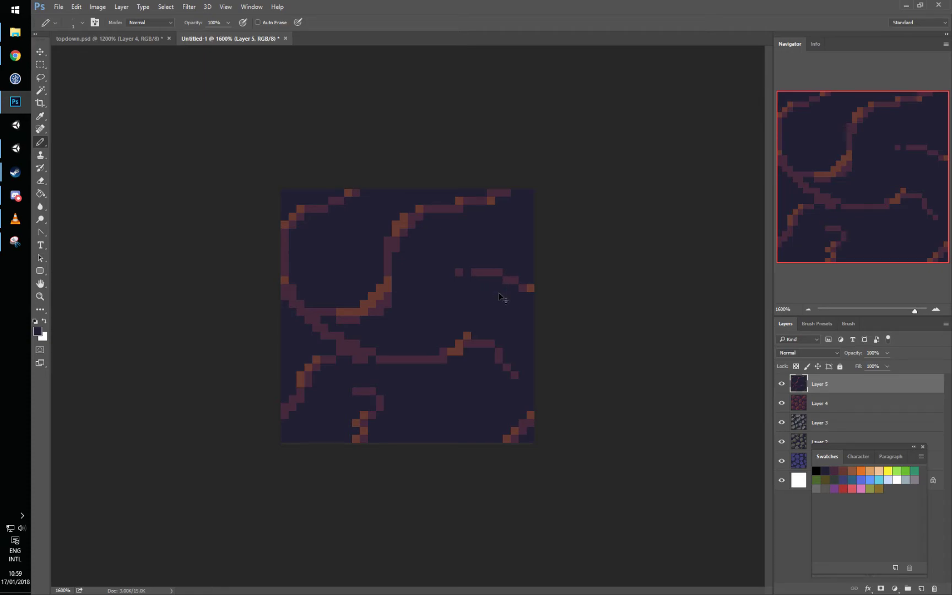
left_click(424, 358, "alt")
mouse_move(387, 366)
left_mouse_down()
mouse_move(443, 366)
mouse_move(478, 348)
mouse_move(459, 346)
mouse_move(477, 339)
mouse_move(468, 333)
mouse_move(441, 352)
mouse_move(387, 353)
mouse_move(505, 338)
mouse_move(489, 354)
mouse_move(468, 354)
mouse_move(506, 355)
left_mouse_up()
left_click(469, 353, "alt")
left_click(510, 340, "alt")
left_click(491, 341)
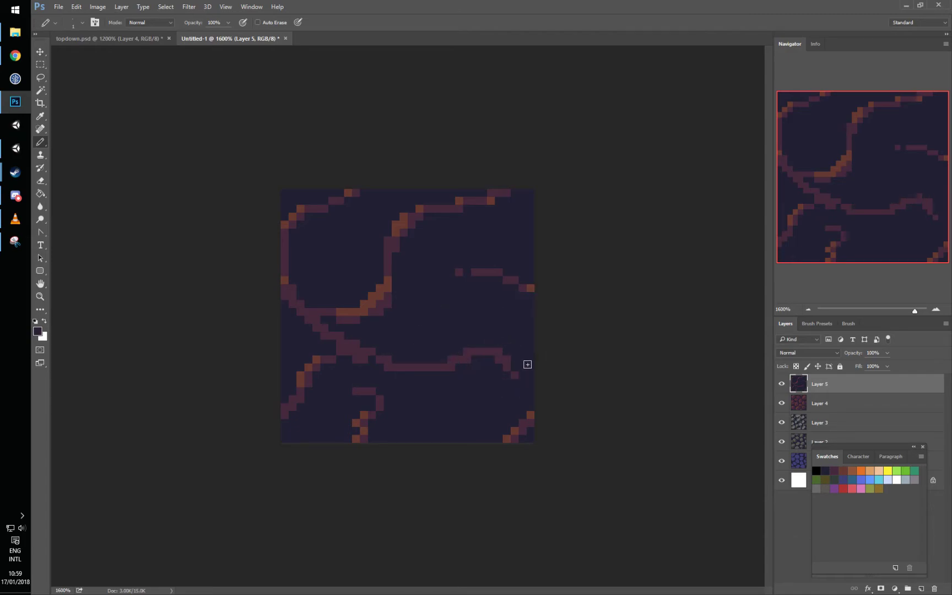
Step: Thin the curved end of the horizontal root and extend its tip downward with a detached maroon pixel
left_click(499, 351)
left_click(507, 358)
left_click(507, 374)
left_click(520, 381, "alt")
left_click(517, 377)
left_click(510, 372, "alt")
left_click(512, 386)
left_click(515, 399)
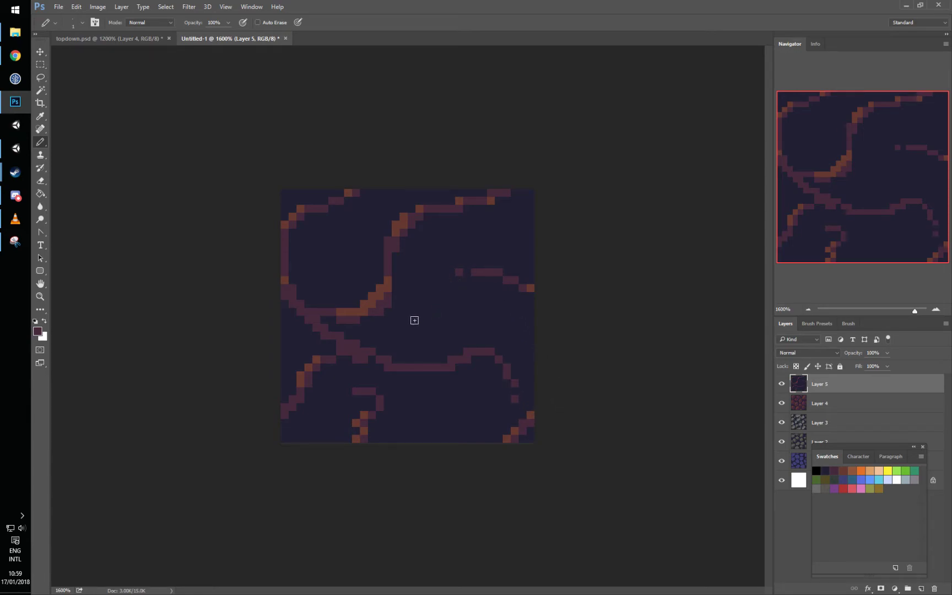
Step: Slim the thick junction where the diagonal root meets the horizontal one
left_click(376, 342, "alt")
left_click_drag(372, 350, 334, 325)
left_click(366, 356, "alt")
left_click(373, 360)
Step: Erase the extra pixels along the outer edge of the S-shaped root with the background navy
left_click(409, 357, "alt")
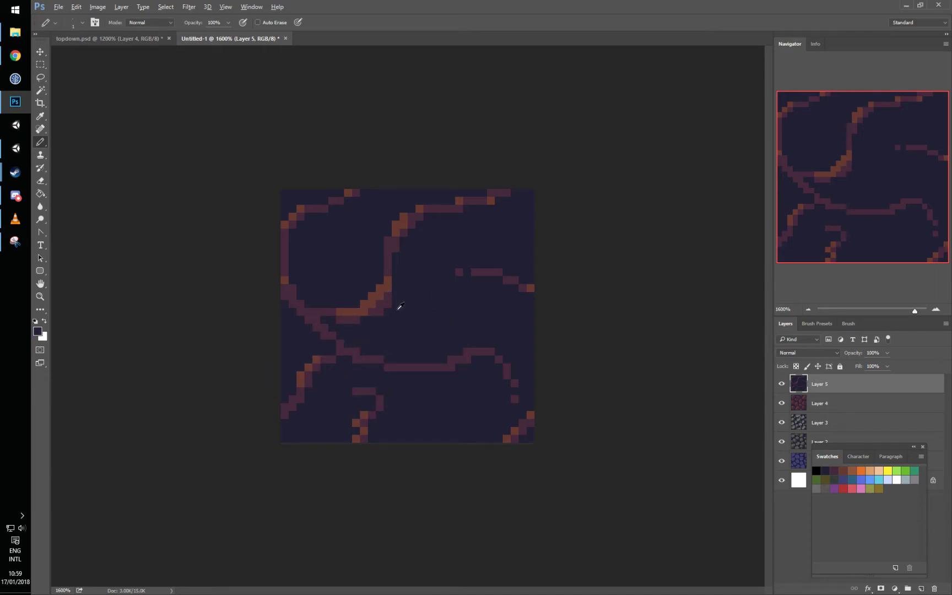
left_click_drag(340, 322, 389, 302)
left_click(370, 314)
left_click(396, 248)
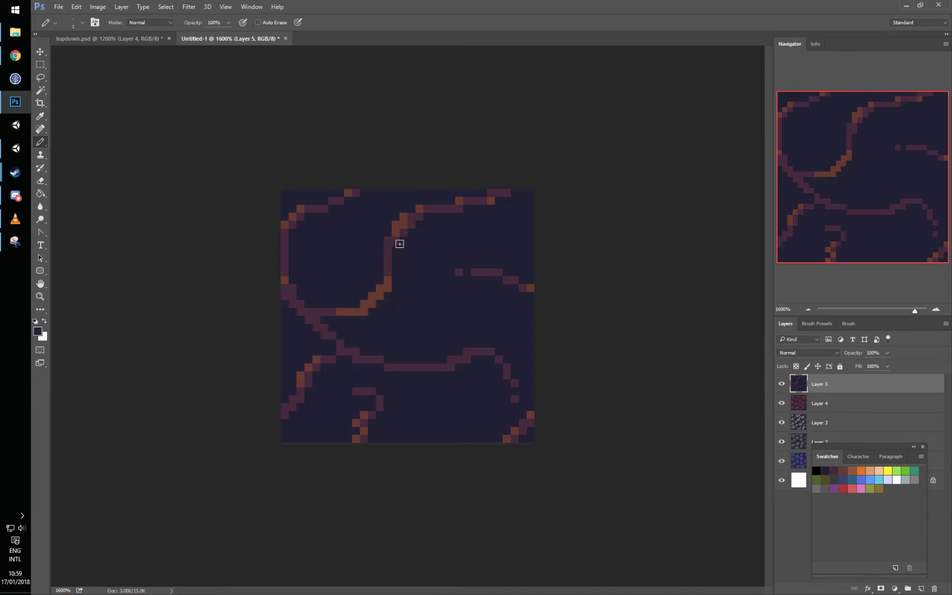
Step: Paint over the orange highlights on the lower bend of the S-shaped root with maroon
left_click_drag(388, 287, 347, 310)
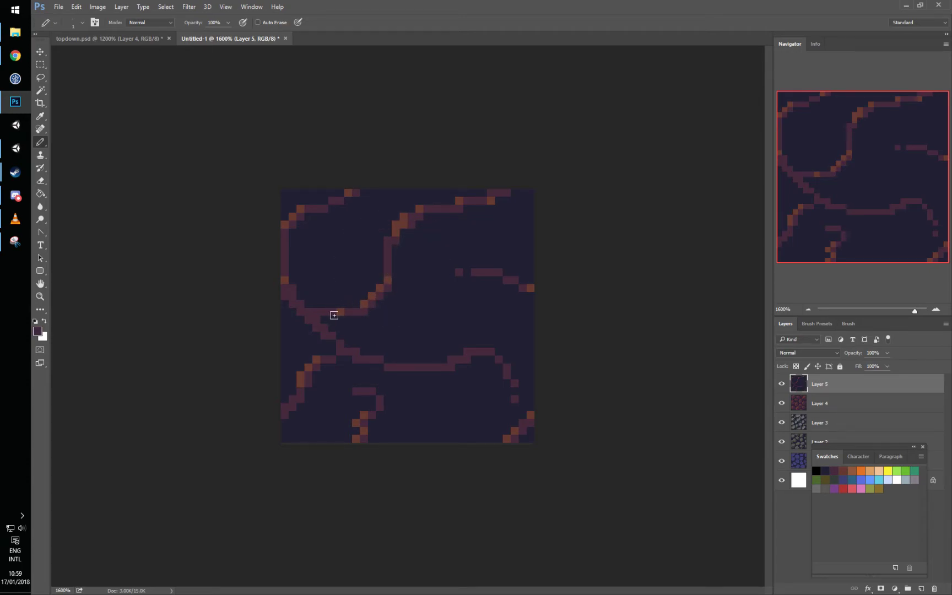
key("ctrl+z")
left_click(387, 278)
mouse_move(361, 311)
left_mouse_down()
mouse_move(336, 312)
mouse_move(345, 312)
left_mouse_up()
left_click_drag(364, 302, 375, 287)
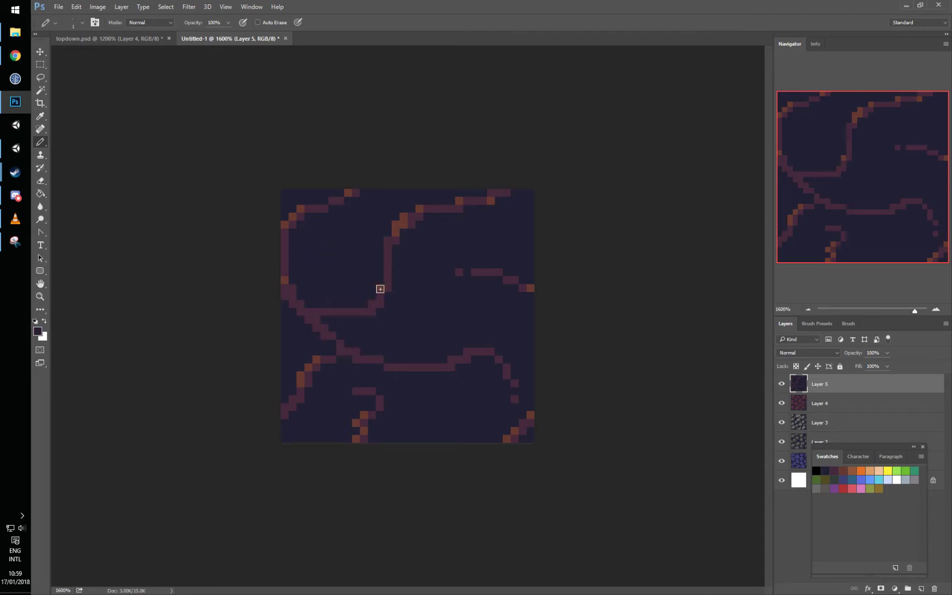
Step: Place orange highlight pixels on the S-shaped root's lower bend and on the hump of the horizontal root
left_click(402, 221, "alt")
left_click(371, 296)
key("ctrl+z")
left_click_drag(369, 303, 375, 295)
key("ctrl+z")
left_click(380, 298)
left_click(370, 302)
left_click(451, 362)
left_click(466, 353)
left_click(483, 353)
Step: Shift the tile by repeating the last filter twice, and draw a downward branch with a detached tip off the horizontal root
left_click(376, 347, "alt")
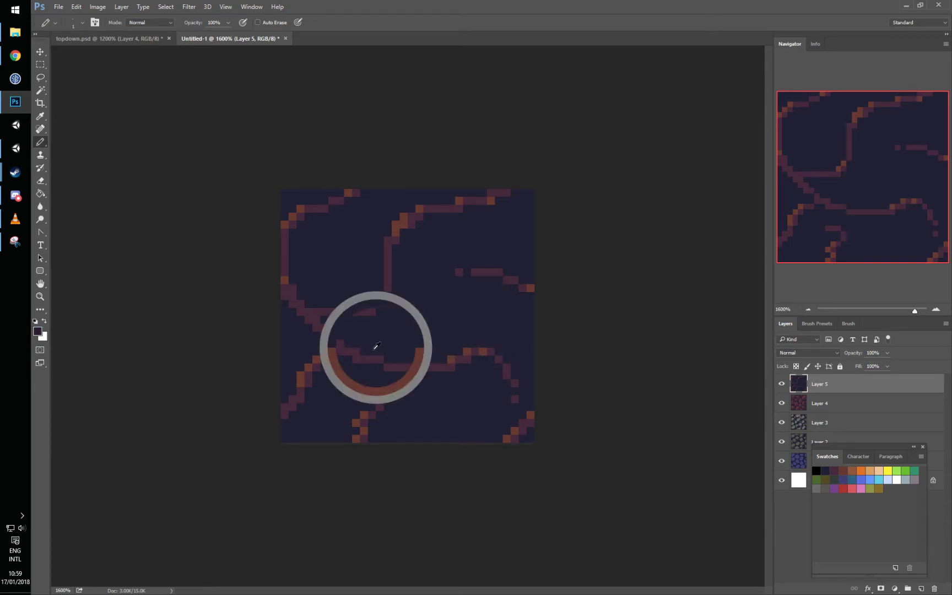
key("ctrl+f")
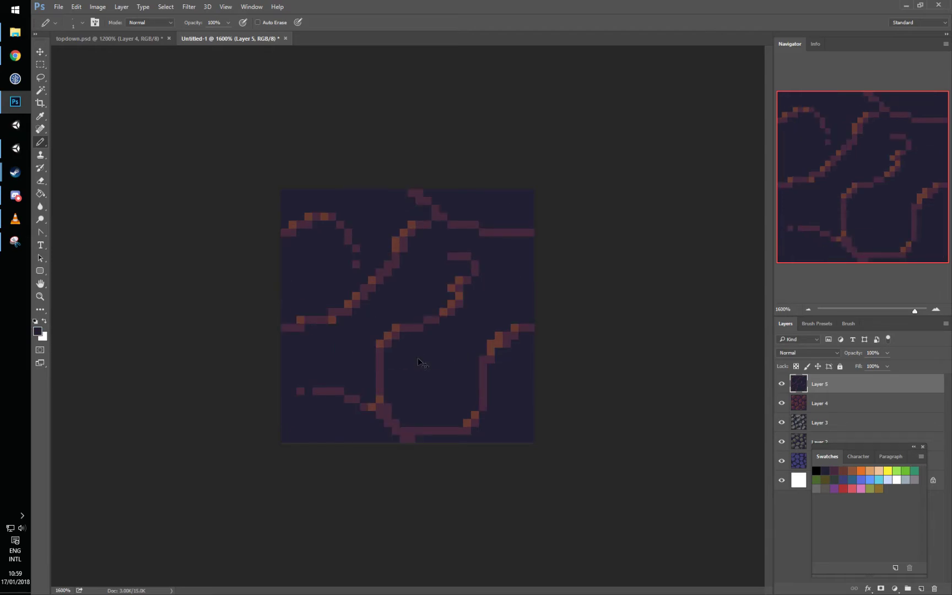
key("ctrl+f")
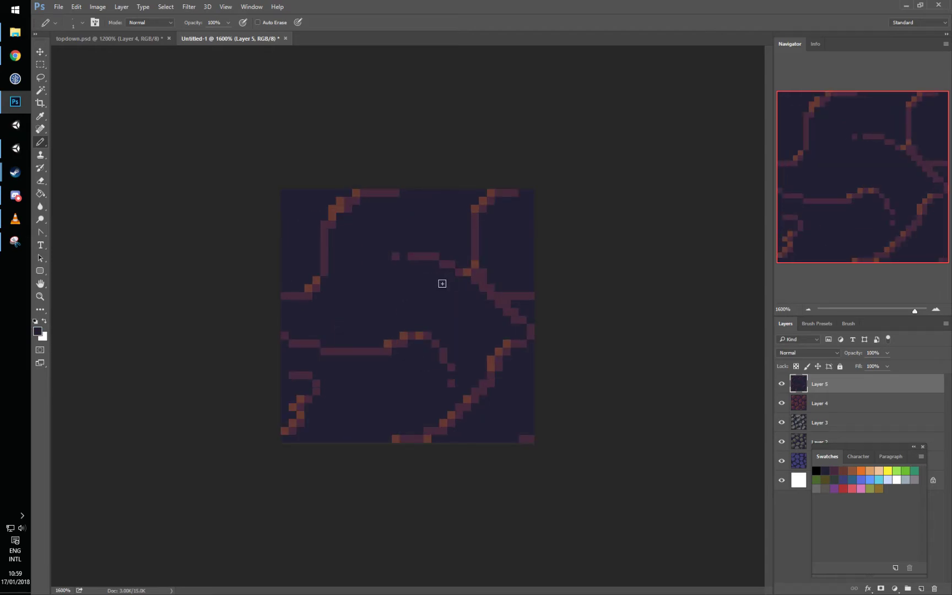
left_click(487, 282, "alt")
mouse_move(355, 360)
left_mouse_down()
mouse_move(371, 382)
mouse_move(363, 385)
mouse_move(374, 369)
mouse_move(388, 391)
left_mouse_up()
key("ctrl+z")
left_click(387, 406)
left_click(408, 379, "alt")
left_click(388, 384)
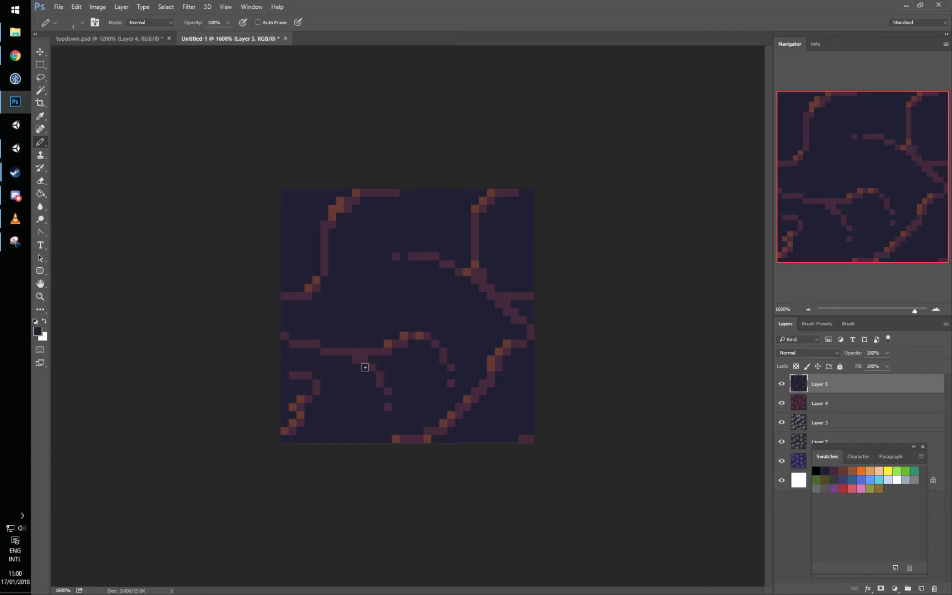
Step: Shift the tile again with the last filter, and slim the hooked root near the centre, breaking up its tip into single pixels
left_click(389, 391, "alt")
key("ctrl+f")
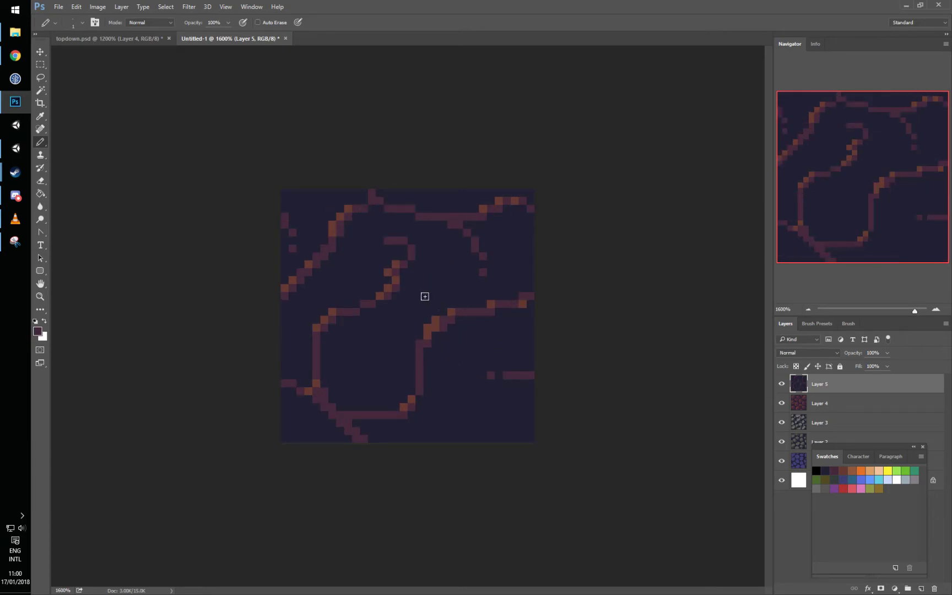
left_click(398, 286, "alt")
left_click_drag(386, 287, 403, 241)
left_click(370, 285, "alt")
left_click(377, 287)
left_click(395, 240)
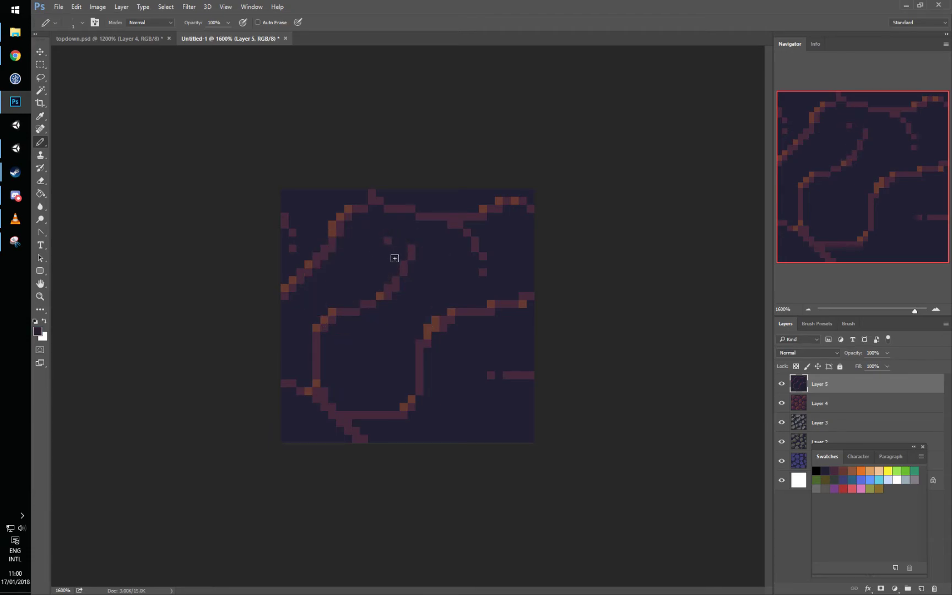
left_click(411, 251, "alt")
left_click(402, 241)
Step: Redraw the bend of the long curved root below the hook as a thinner maroon line
left_click(391, 235, "alt")
mouse_move(324, 360)
left_mouse_down()
mouse_move(330, 326)
mouse_move(362, 304)
mouse_move(327, 350)
mouse_move(352, 306)
mouse_move(322, 329)
mouse_move(308, 363)
left_mouse_up()
left_click(351, 296, "alt")
left_click_drag(338, 308, 304, 353)
Step: Add three orange highlight pixels along the slimmed curved root
left_click(320, 378, "alt")
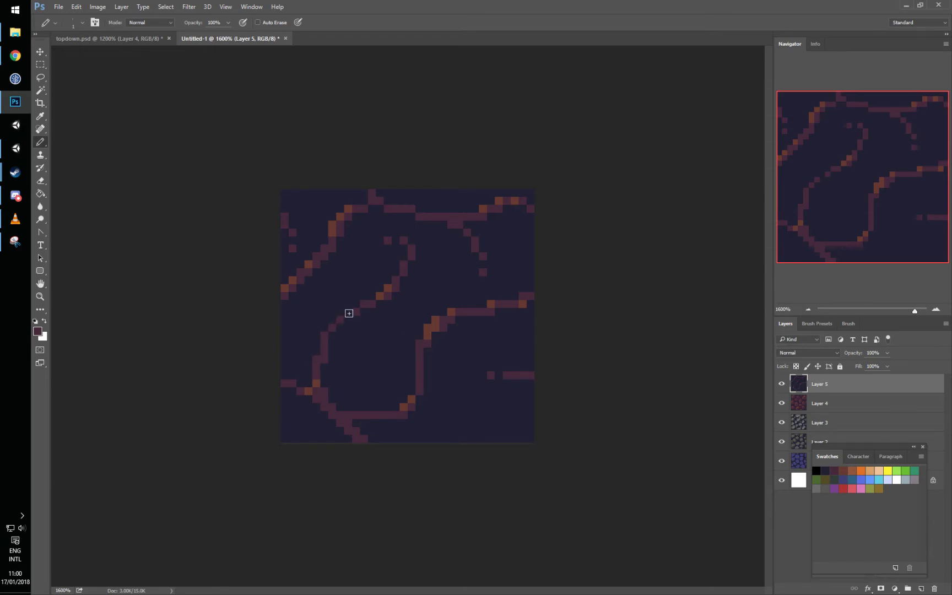
left_click(316, 359)
left_click(332, 327)
left_click(360, 303)
Step: Reshape the bottom horizontal root so that it steps up by one pixel into the thick diagonal root
left_click(352, 413, "alt")
mouse_move(340, 407)
left_mouse_down()
mouse_move(401, 418)
mouse_move(356, 413)
left_mouse_up()
left_click(373, 422, "alt")
left_click(356, 413)
left_click(356, 406, "alt")
left_click(356, 413)
left_click(367, 409, "alt")
left_click(357, 408)
left_click(349, 408)
left_click(364, 414, "alt")
left_click(363, 414)
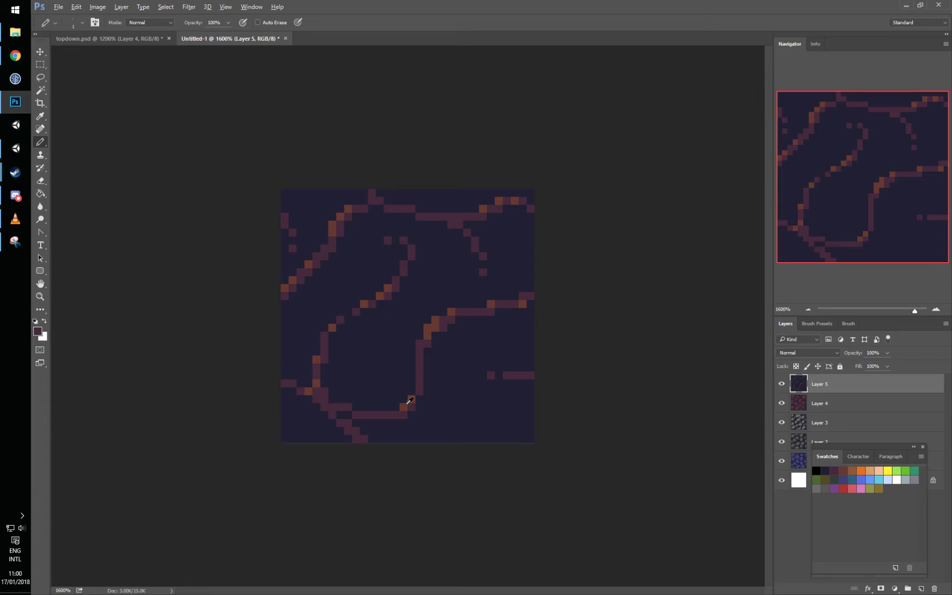
Step: Redraw the lower bend of the long curved root as a smoother maroon line running down into the horizontal root
left_click(436, 325, "alt")
left_click(434, 329)
left_click_drag(431, 331, 407, 401)
key("ctrl+z")
left_click(427, 342, "alt")
mouse_move(428, 335)
left_mouse_down()
mouse_move(397, 399)
mouse_move(338, 401)
mouse_move(359, 415)
mouse_move(348, 416)
mouse_move(382, 412)
mouse_move(406, 408)
mouse_move(425, 386)
mouse_move(404, 414)
left_mouse_up()
left_click(369, 419, "alt")
left_click(421, 375)
Step: Add brownish-orange highlight pixels along the redrawn lower bend of the long curved root
left_click(433, 323, "alt")
left_click(435, 319)
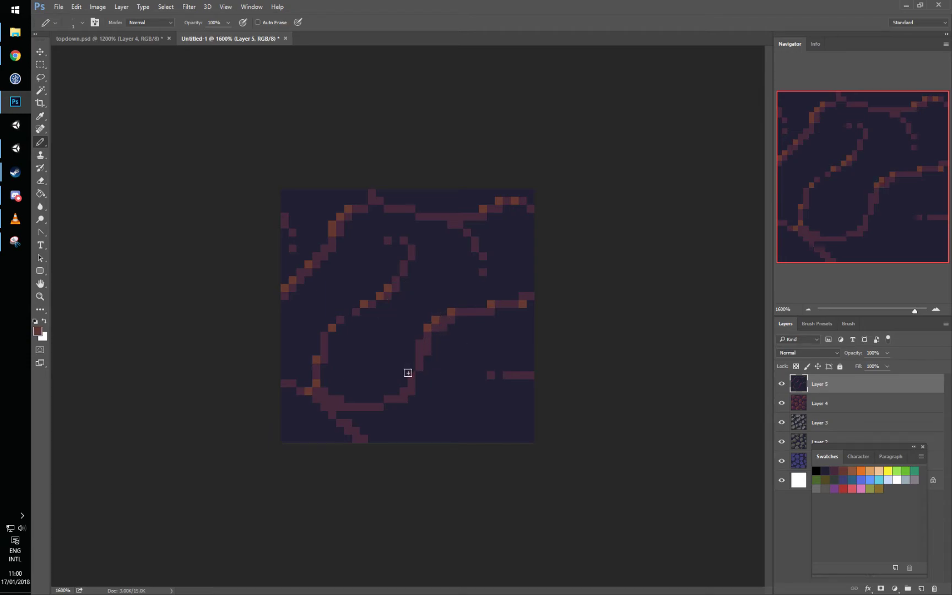
left_click(389, 398)
left_click(404, 391)
left_click(410, 375)
Step: Shift the roots tile twice with the last filter and copy the whole tile
key("ctrl+f")
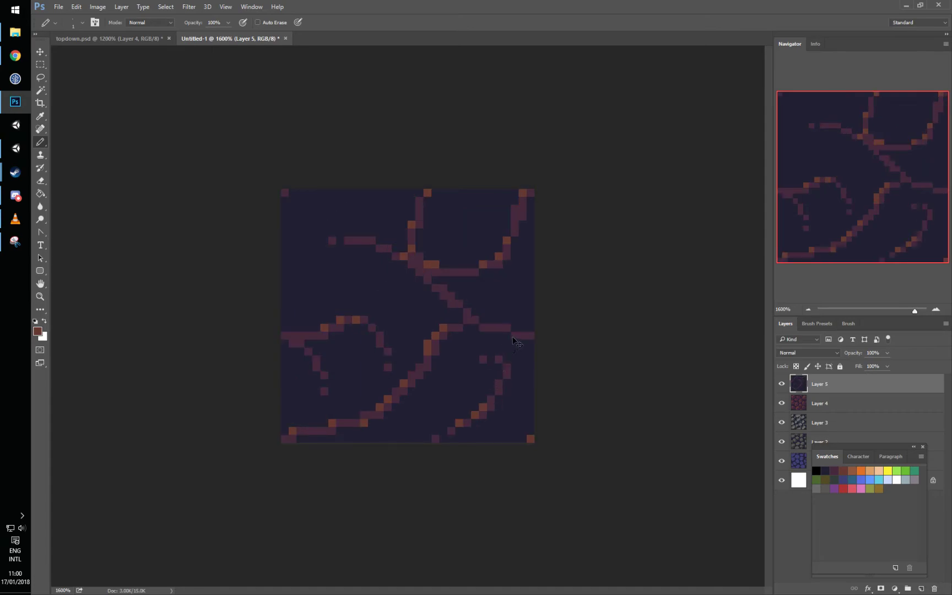
key("ctrl+f")
key("ctrl+a")
key("ctrl+c")
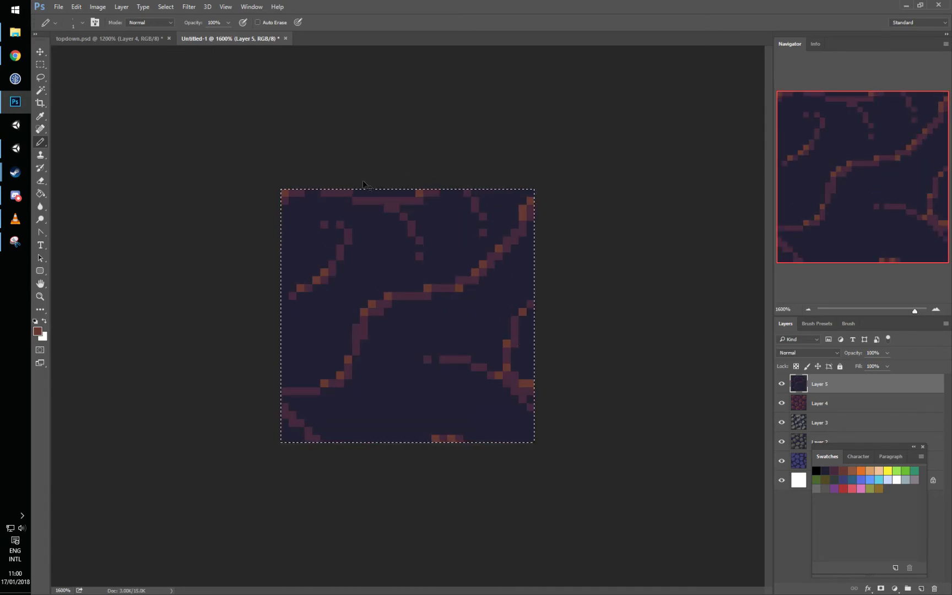
Step: Paste the copied roots tile into topdown.psd and place it inside the roots frame
left_click(110, 38)
key("ctrl+v")
left_click_drag(298, 347, 516, 319)
key("ctrl+v")
key("Delete")
Step: Duplicate the rock and dirt tiles into the empty alt frames directly below them
key("m")
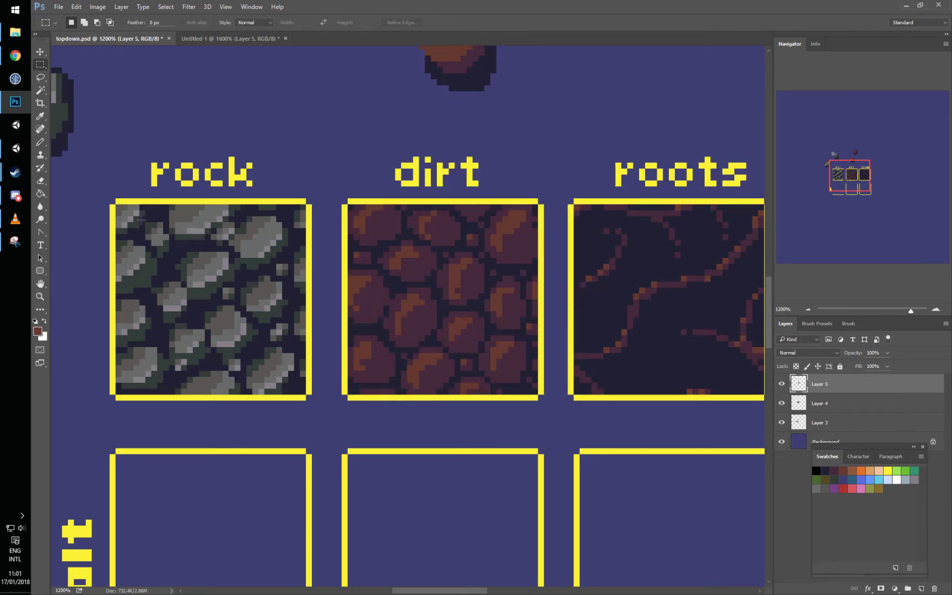
left_click_drag(120, 207, 305, 392)
left_click_drag(348, 205, 537, 392)
key("ctrl+j")
left_click_drag(504, 259, 501, 499)
left_click_drag(426, 516, 473, 324)
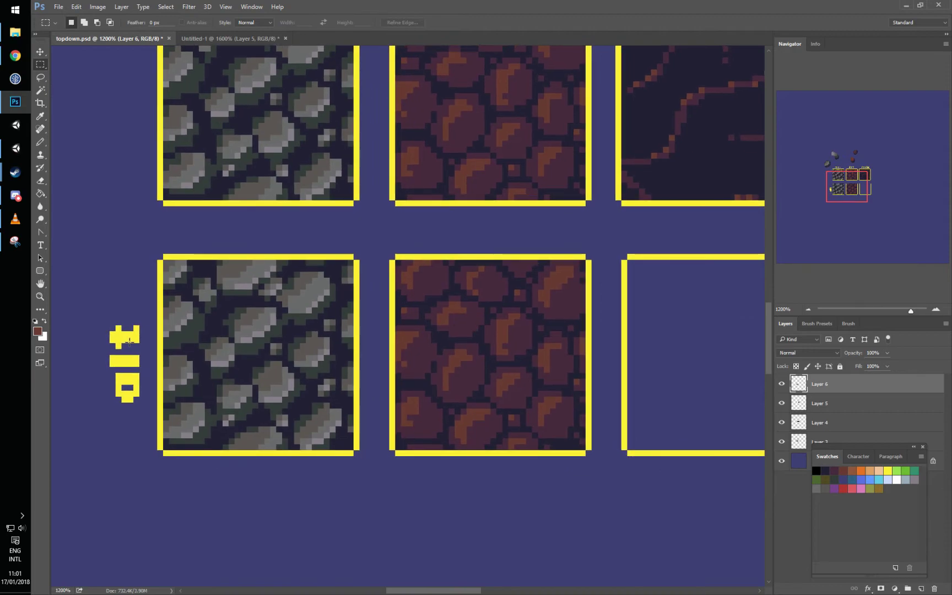
Step: Shift the roots tile in Untitled-1 with the last filter and paste that version over the tile in the roots frame of topdown.psd
left_click_drag(492, 275, 394, 446)
left_click_drag(525, 189, 731, 353)
key("ctrl+j")
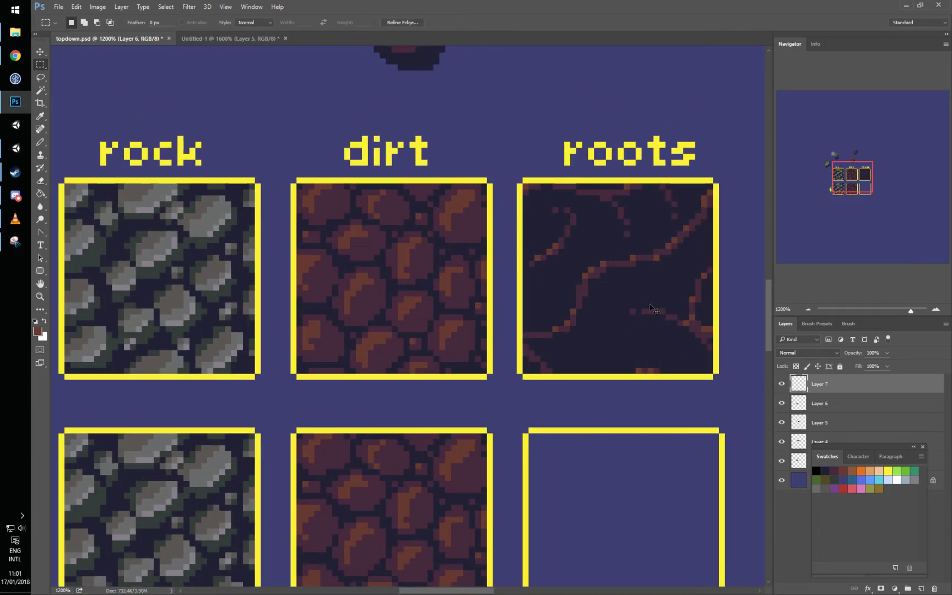
left_click(236, 39)
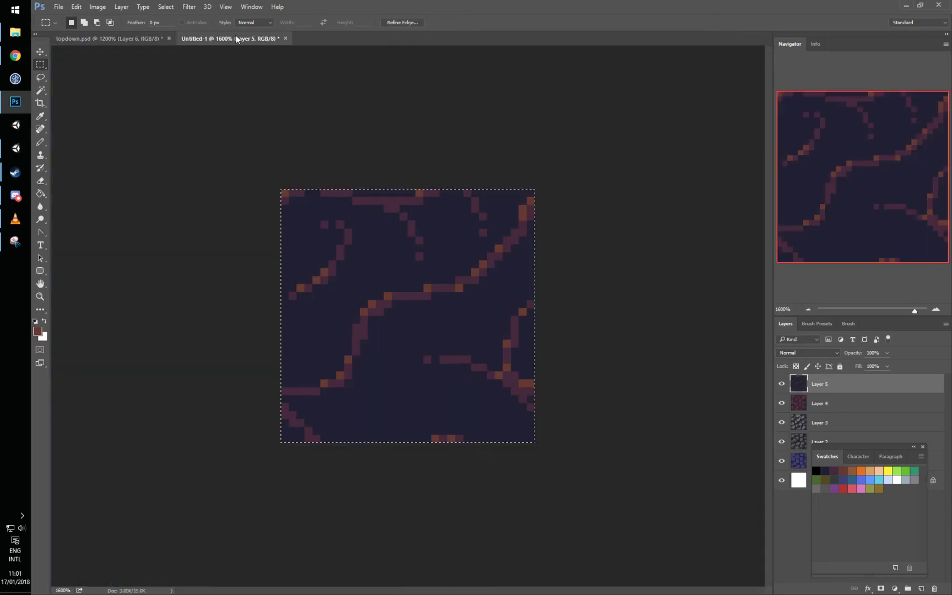
key("ctrl+f")
left_click(143, 40)
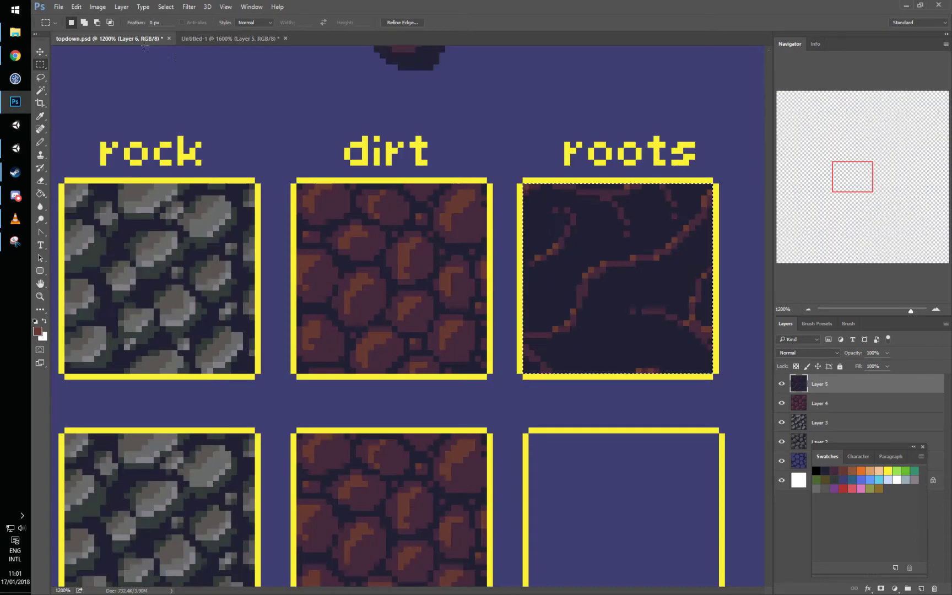
key("ctrl+v")
left_click_drag(553, 301, 641, 144)
Step: Place another pasted roots tile over the alt rock tile and delete its dark navy background using Color Range
key("ctrl+v")
left_click_drag(371, 348, 282, 403)
right_click(298, 316)
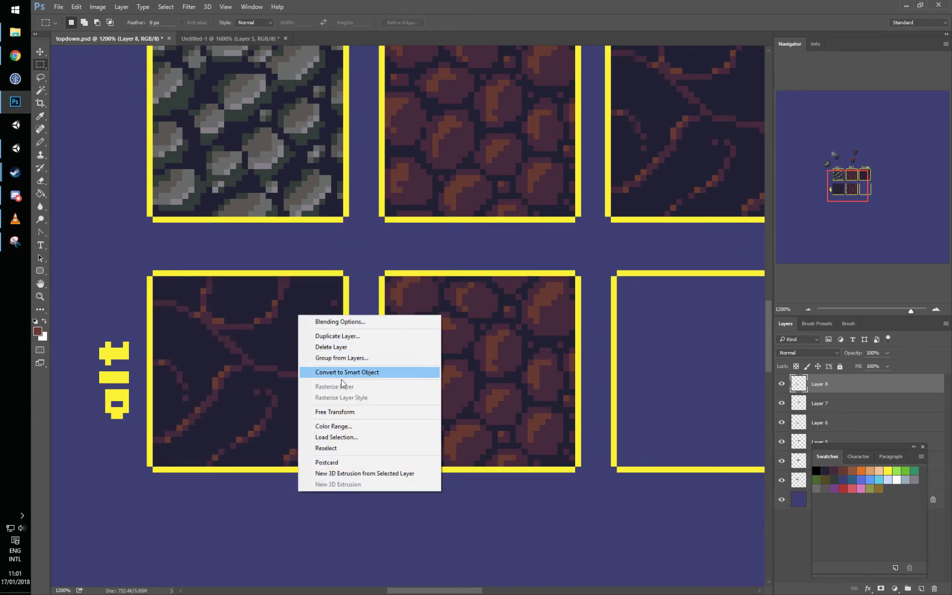
left_click(333, 427)
left_click(308, 337)
key("Return")
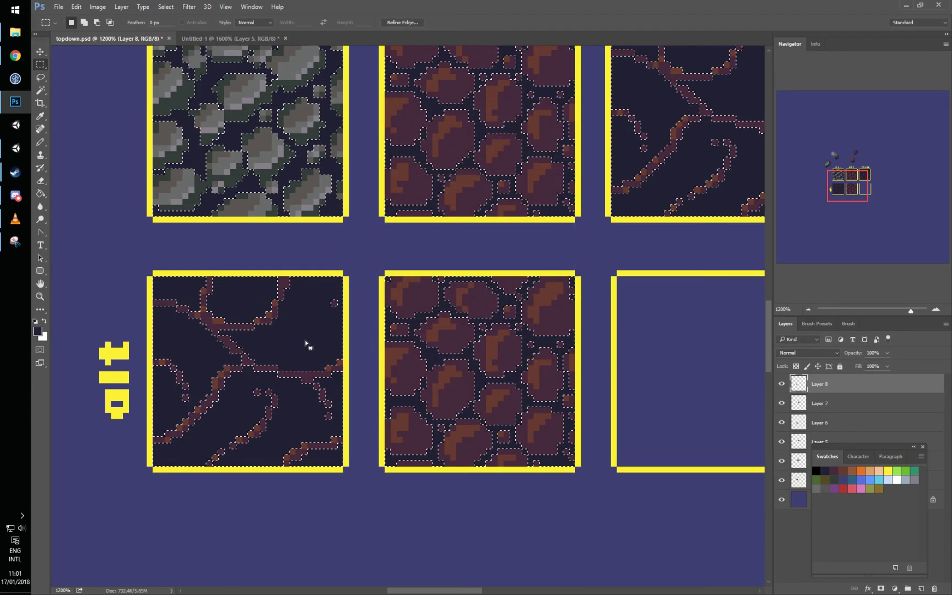
key("Delete")
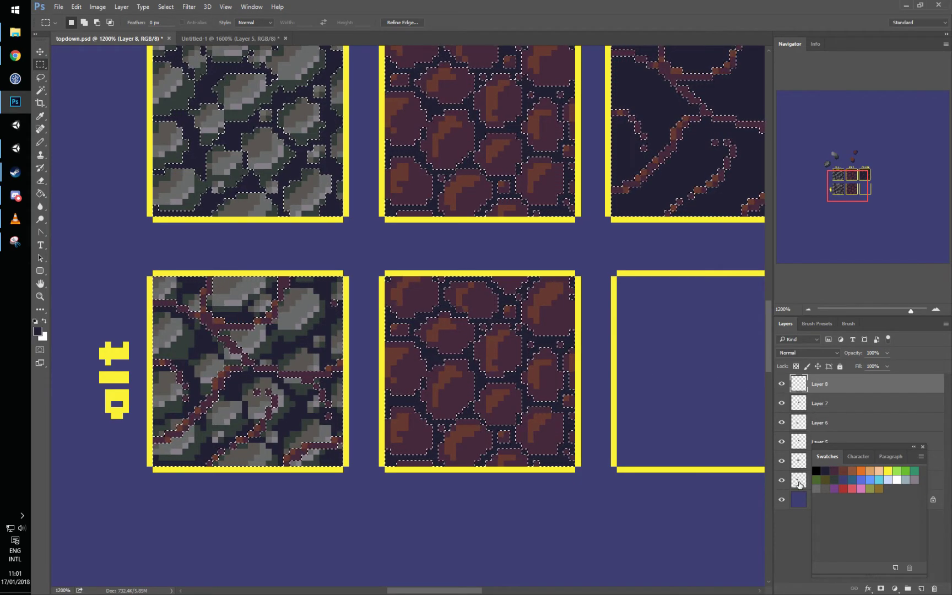
key("ctrl+d")
Step: Add a Drop Shadow to the roots overlay layer with size 1 px and distance 1 px
left_click_drag(330, 330, 402, 337)
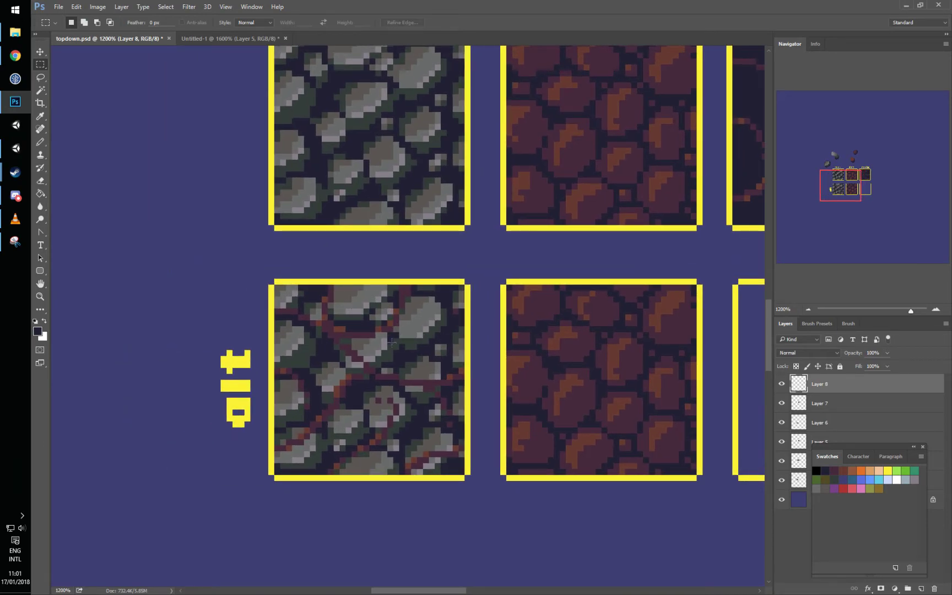
double_click(851, 385)
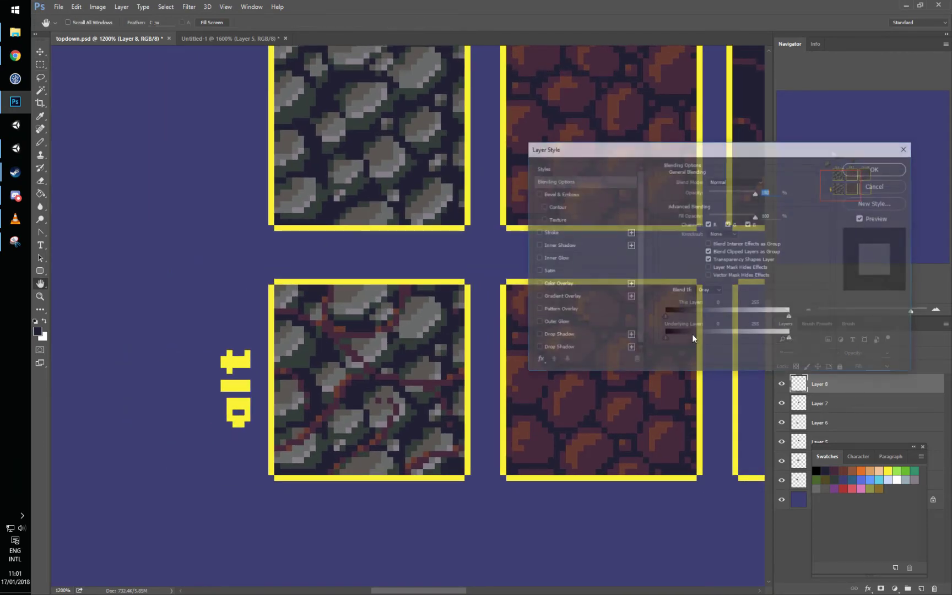
left_click(535, 335)
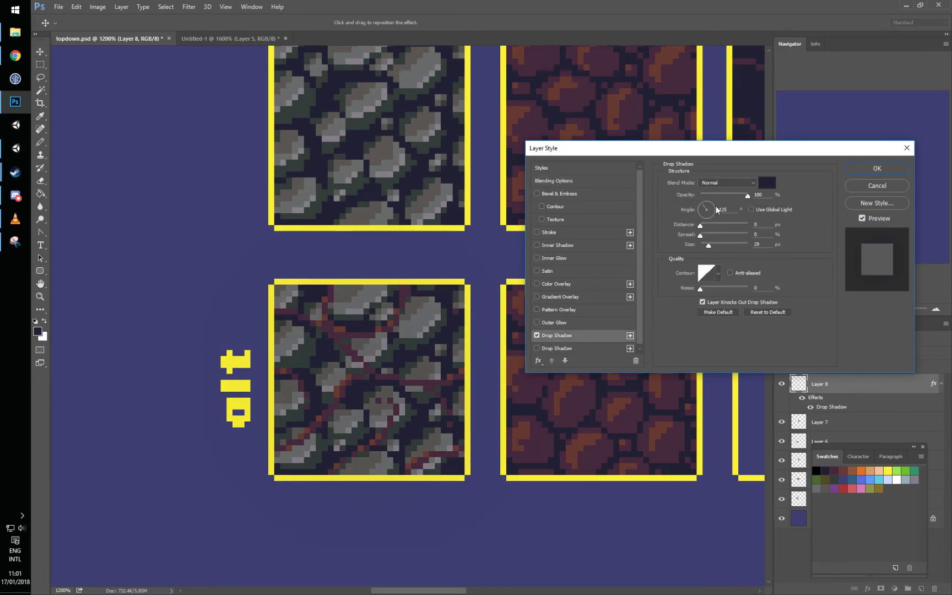
left_click_drag(709, 249, 673, 246)
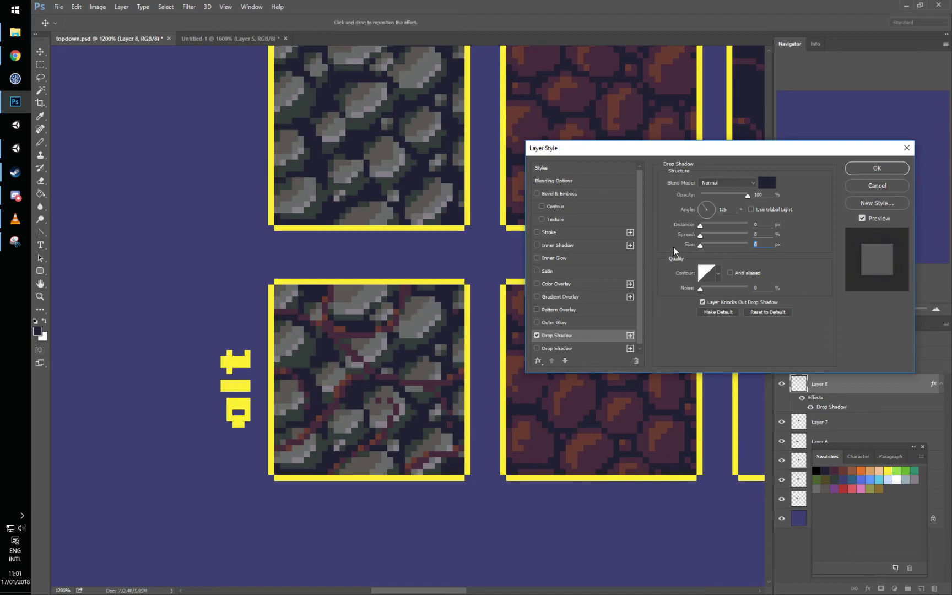
left_click(759, 244)
type("1")
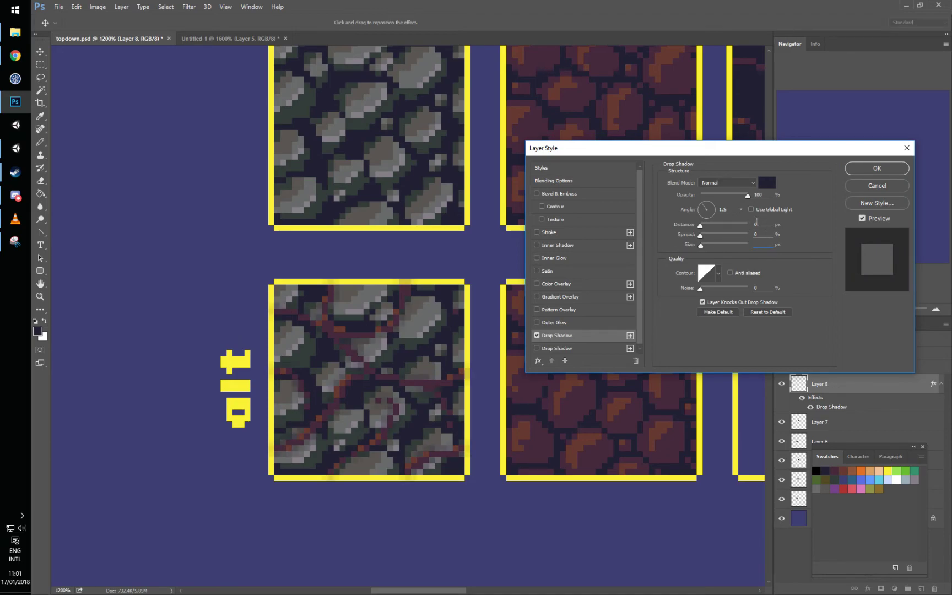
key("Return")
key("Return")
left_click(765, 223)
type("1")
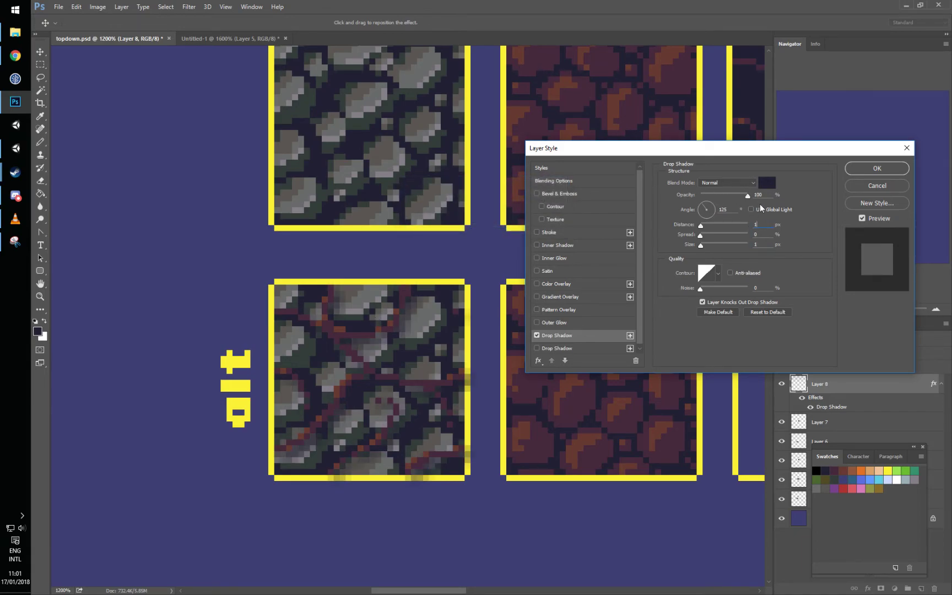
Step: Set the drop shadow colour to the stones' dark green 323c39 and its size to 0 px, and apply the layer style
left_click(767, 182)
left_click(304, 353)
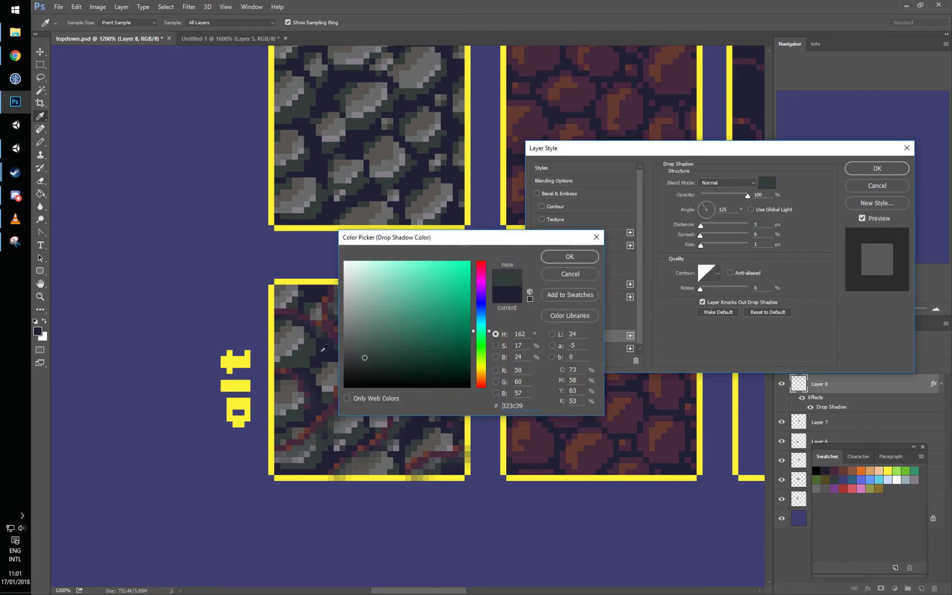
left_click(560, 257)
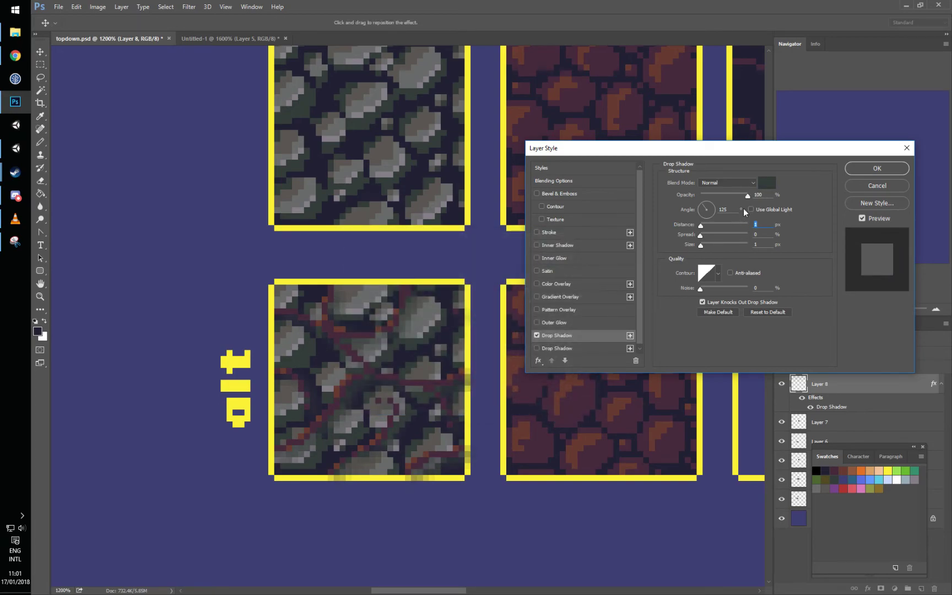
key("Tab")
key("Tab")
type("0")
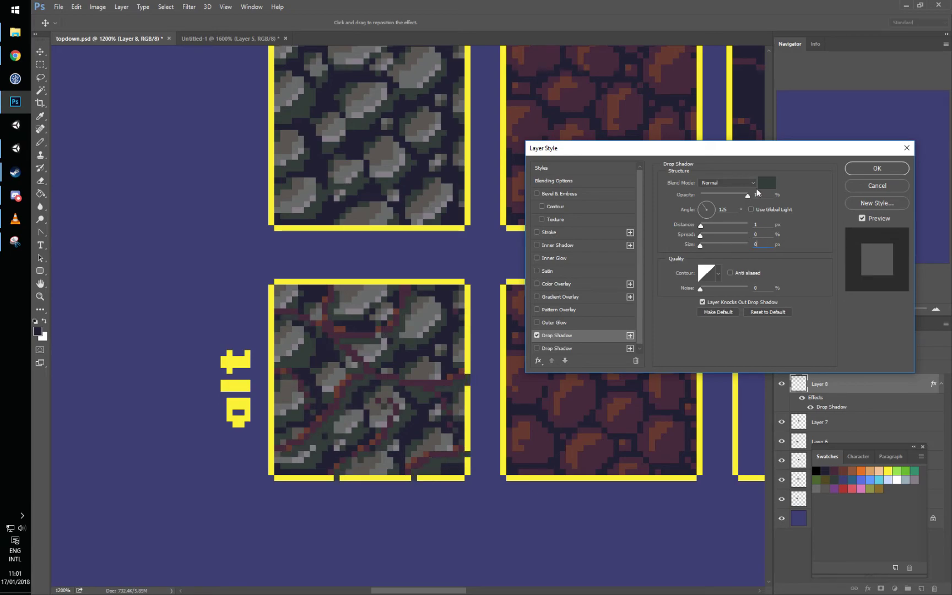
left_click(860, 169)
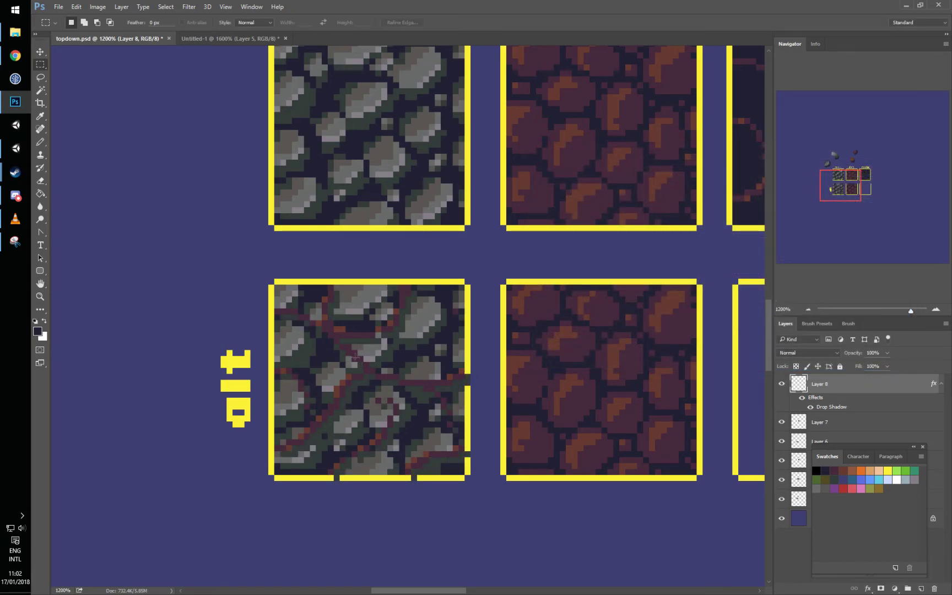
Step: Merge the roots overlay with all the other layers above the background
left_click_drag(521, 442, 494, 403)
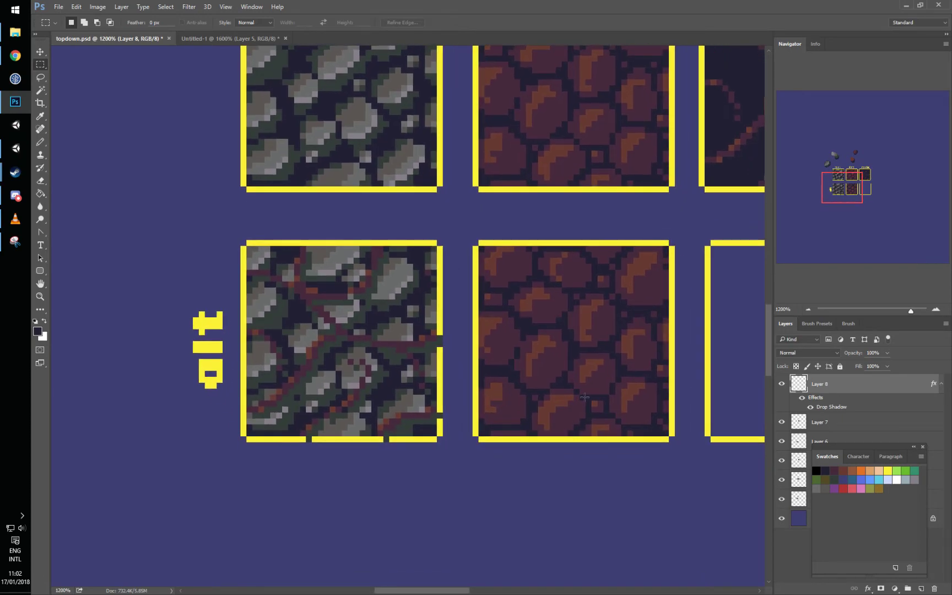
left_click(793, 499, "shift")
key("ctrl+e")
Step: Repair the gaps that the shadow left in the yellow frame of the alt rock tile with the Pencil
key("b")
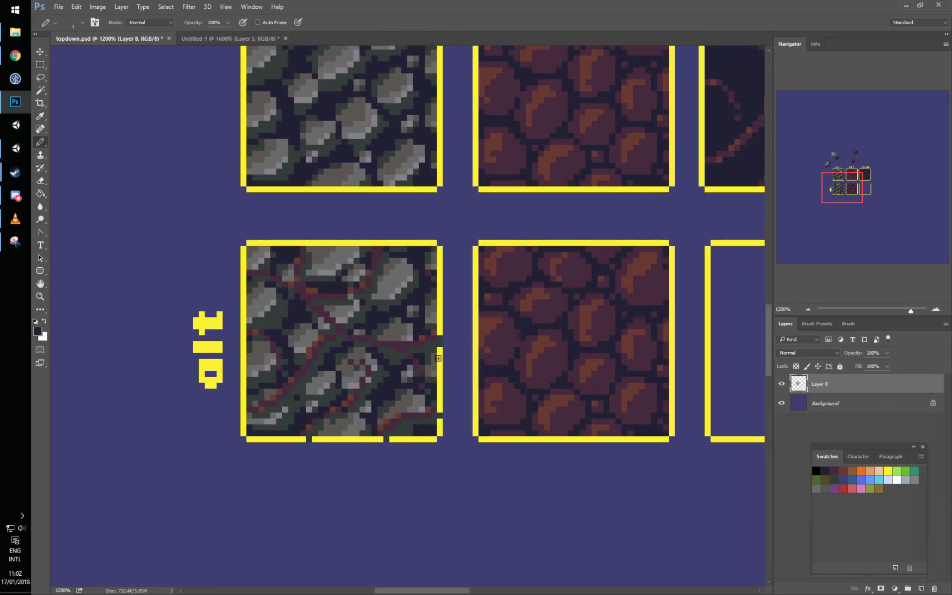
left_click(441, 307, "alt")
left_click_drag(440, 337, 440, 345)
left_click(418, 436, "shift")
key("ctrl+z")
left_click_drag(417, 440, 292, 447)
Step: Retouch the pixels around the hooked root on the alt rock tile with sampled background and stone colours
left_click(340, 427, "alt")
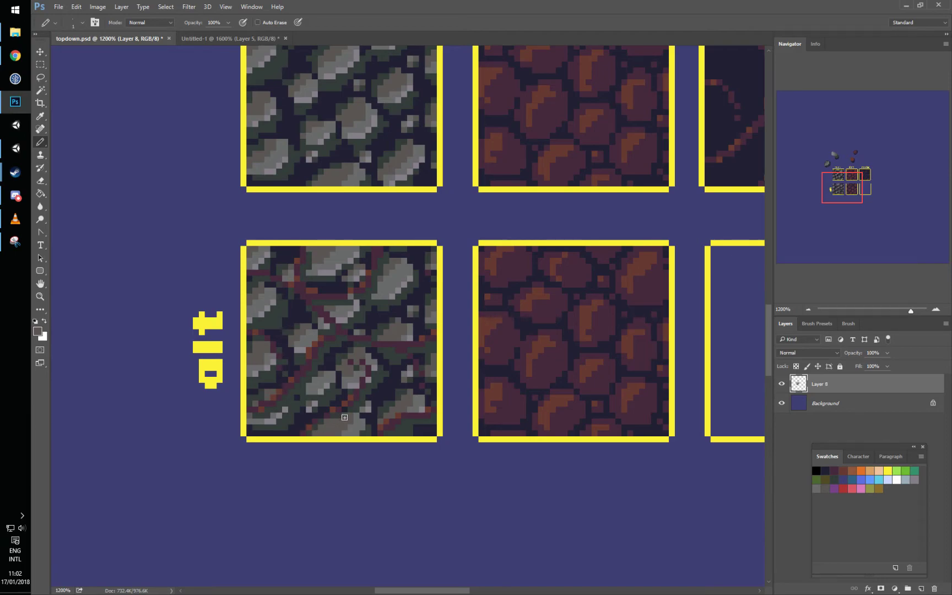
left_click(383, 394, "alt")
left_click_drag(383, 376, 382, 367)
left_click(352, 368, "alt")
left_click(375, 360, "alt")
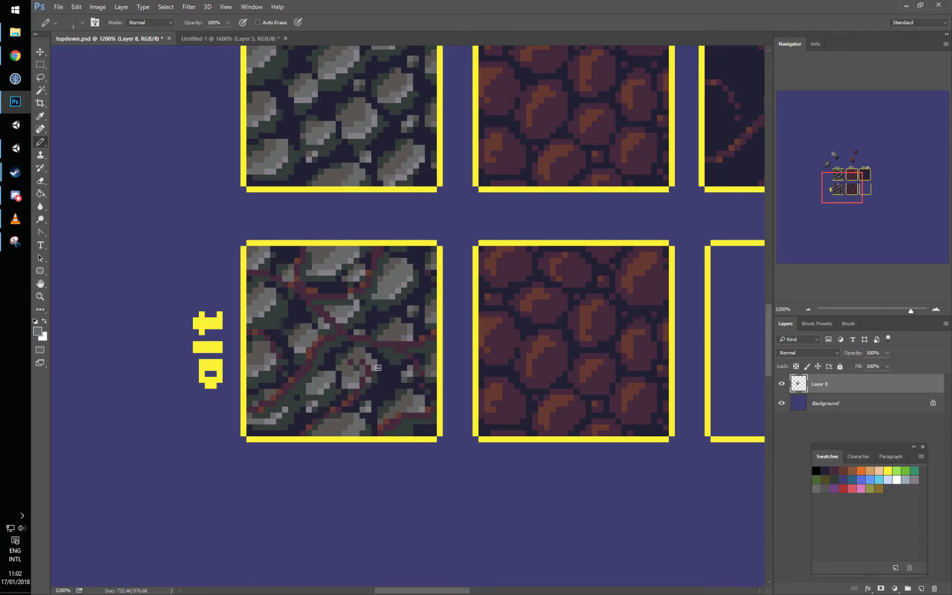
Step: Paint over stray shadow pixels below the root junction near the centre of the alt rock tile with dark navy
left_click(351, 371, "alt")
left_click(331, 356, "alt")
left_click_drag(339, 341, 333, 348)
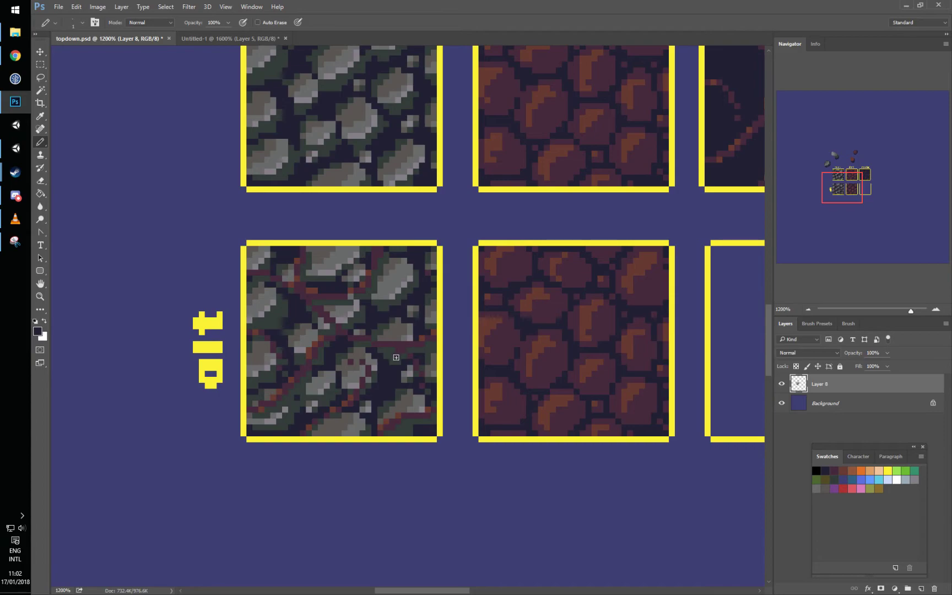
Step: Touch up the stones beside the lower-left diagonal root of the alt rock tile with sampled stone greys
left_click(395, 335, "alt")
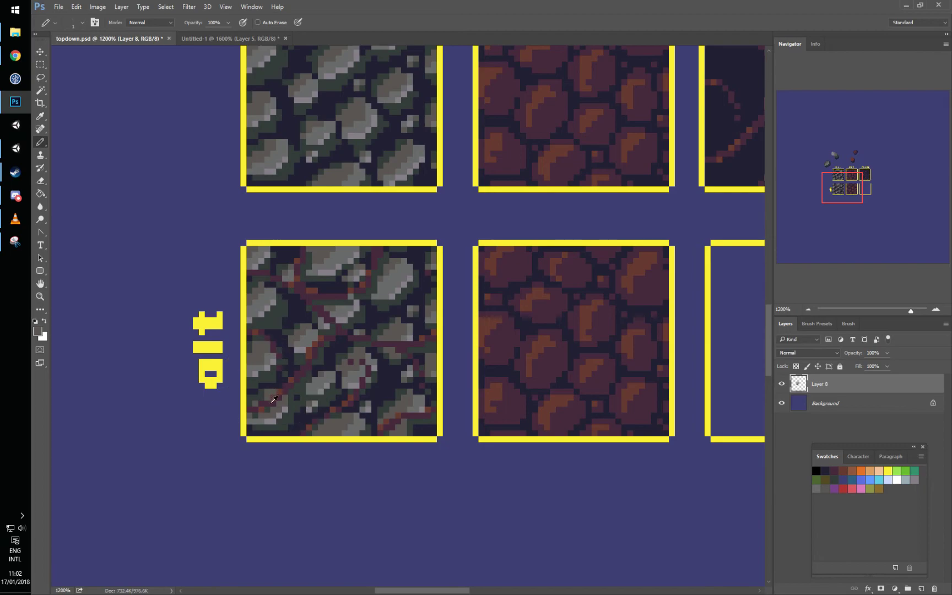
left_click(303, 411, "alt")
left_click(320, 390, "alt")
mouse_move(311, 398)
left_mouse_down()
mouse_move(309, 386)
mouse_move(308, 395)
left_mouse_up()
left_click(324, 386, "alt")
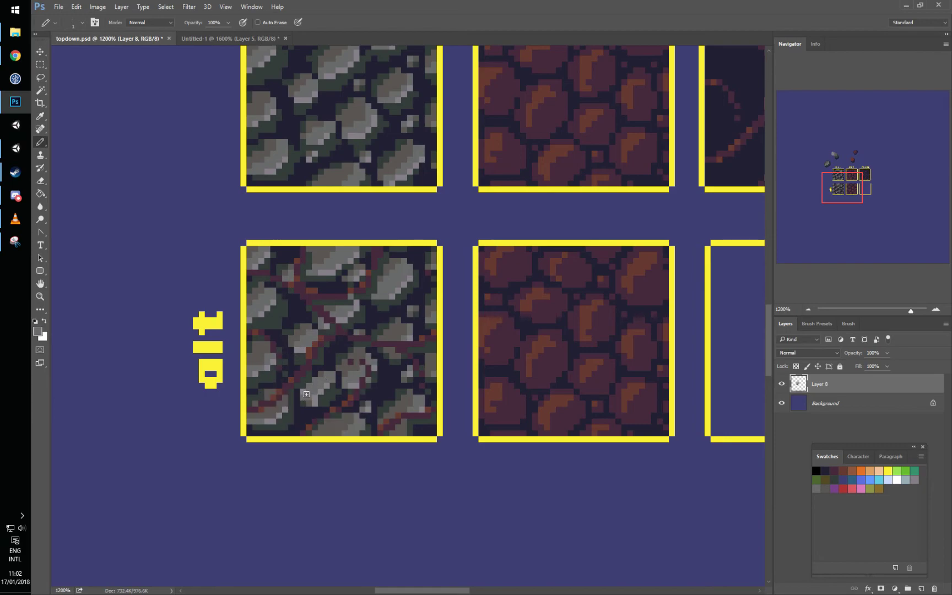
left_click(311, 378, "alt")
left_click(309, 374)
left_click(319, 256, "alt")
left_click(326, 268, "alt")
Step: Duplicate the roots tile to a new layer and place the copy over the alt dirt tile
key("m")
left_click_drag(470, 281, 273, 376)
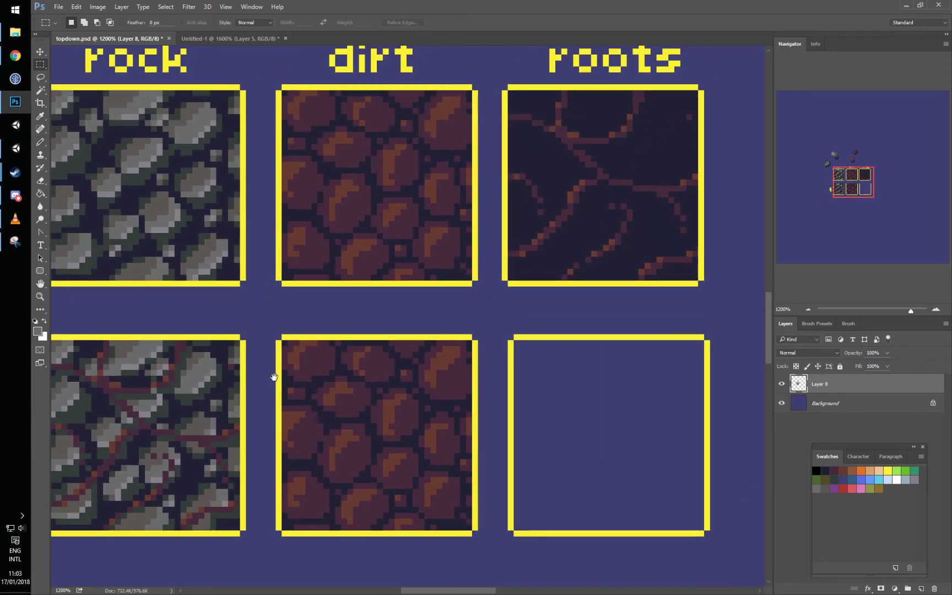
left_click_drag(514, 96, 694, 274)
key("ctrl+j")
left_click_drag(647, 152, 423, 402)
right_click(409, 387)
left_click(390, 394)
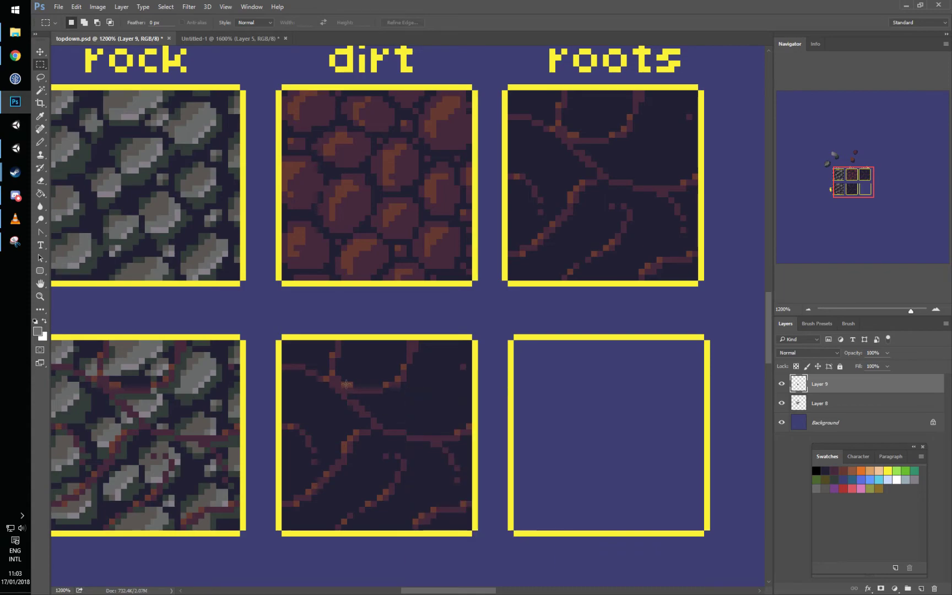
right_click(387, 402)
left_click(429, 421)
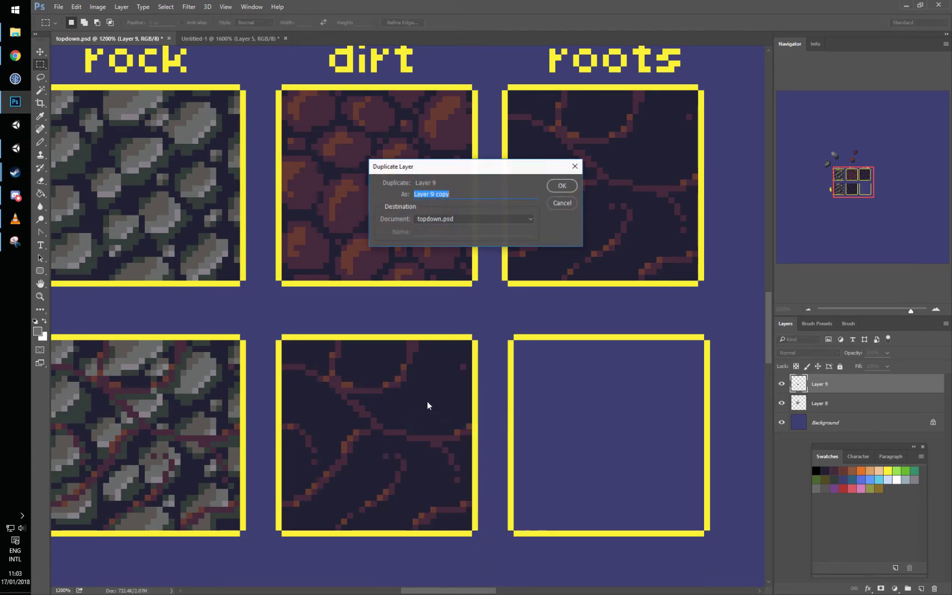
key("Escape")
Step: Try to delete the dark navy background of the roots copy over the alt dirt tile using Color Range
right_click(419, 377)
left_click(457, 487)
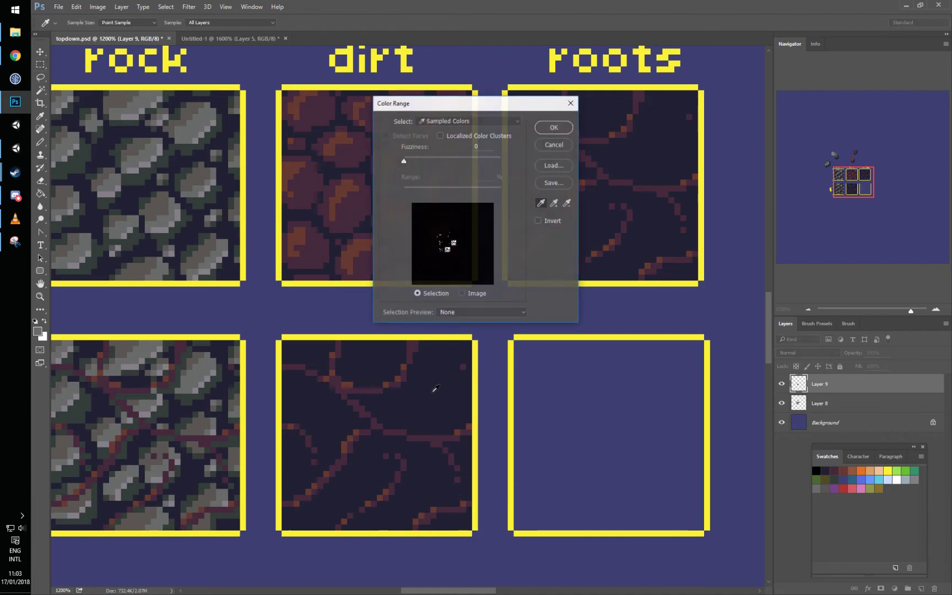
key("Return")
key("Delete")
key("ctrl+d")
Step: Undo the background removal and colour selection on the roots copy over the alt dirt tile
left_click_drag(459, 431, 440, 339)
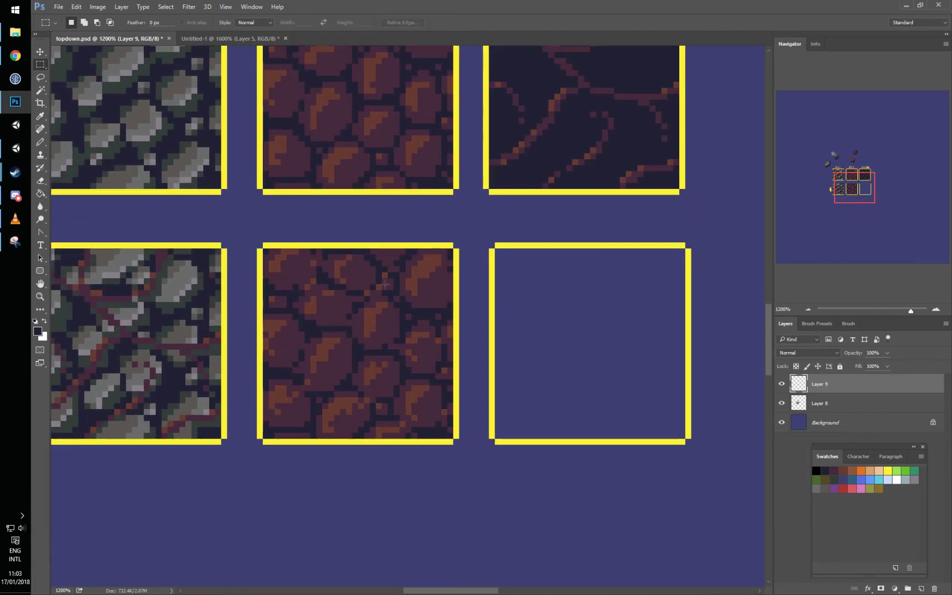
key("ctrl+alt+z")
key("ctrl+alt+z")
key("ctrl+alt+z")
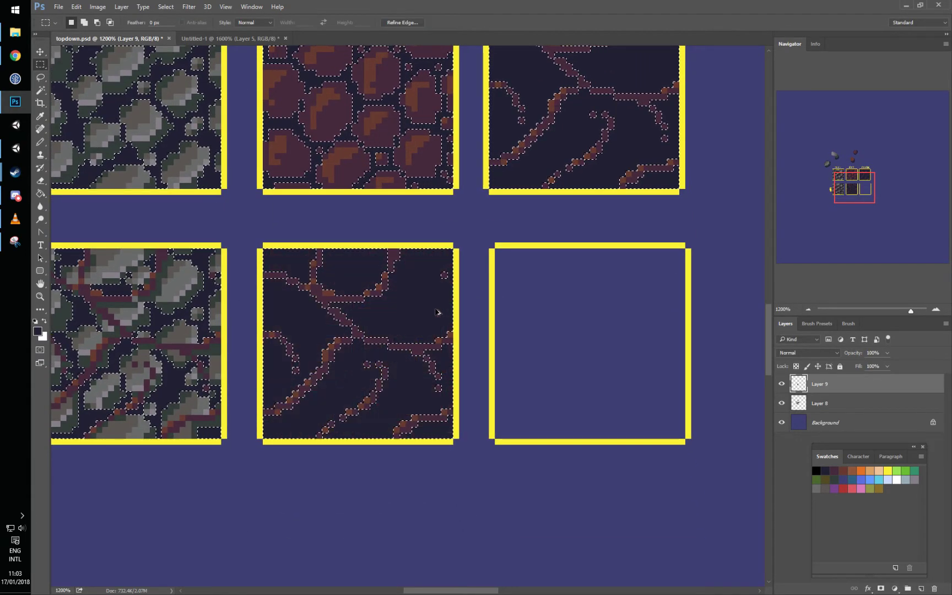
left_click_drag(436, 272, 499, 365)
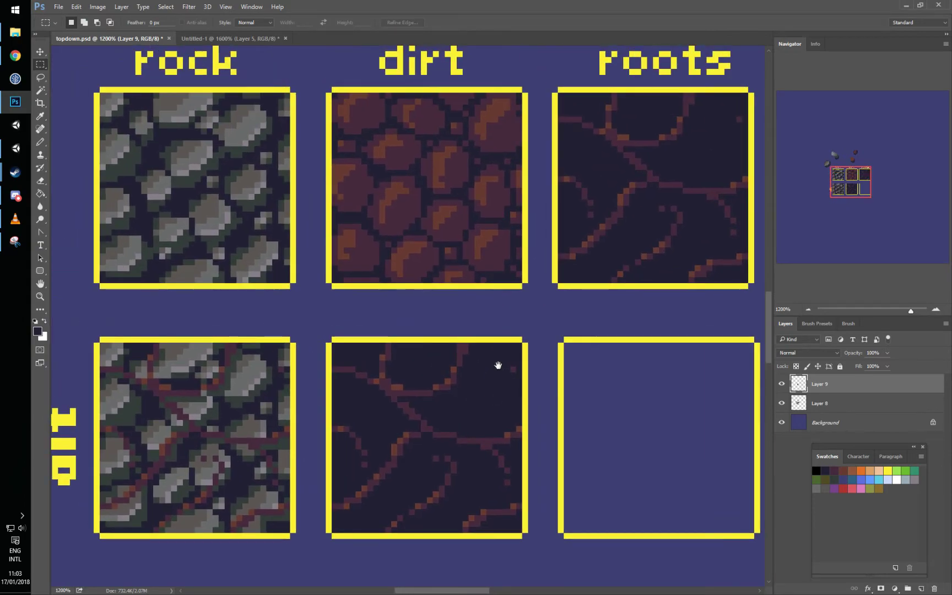
Step: Merge the roots copy into the layer below and pencil maroon dirt clumps between the lower roots of the alt dirt tile
key("b")
left_click(813, 406, "ctrl")
key("ctrl+e")
left_click(454, 232, "alt")
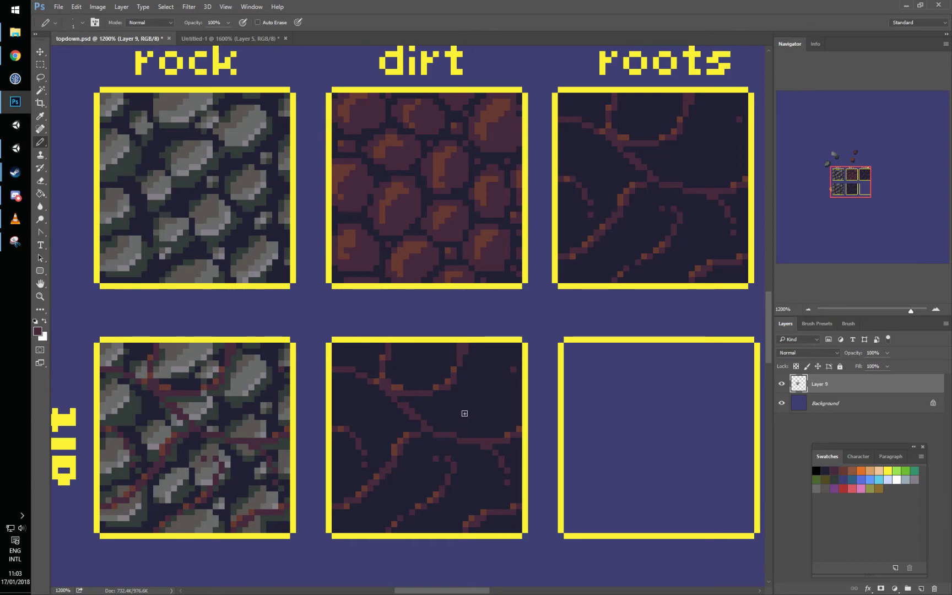
mouse_move(421, 466)
left_mouse_down()
mouse_move(417, 488)
mouse_move(410, 469)
mouse_move(402, 494)
mouse_move(428, 468)
mouse_move(415, 486)
mouse_move(409, 470)
mouse_move(421, 476)
mouse_move(411, 483)
mouse_move(425, 464)
mouse_move(407, 465)
mouse_move(424, 474)
mouse_move(416, 477)
mouse_move(410, 449)
mouse_move(399, 501)
mouse_move(400, 484)
mouse_move(396, 493)
mouse_move(408, 487)
mouse_move(394, 495)
mouse_move(412, 494)
mouse_move(363, 516)
left_mouse_up()
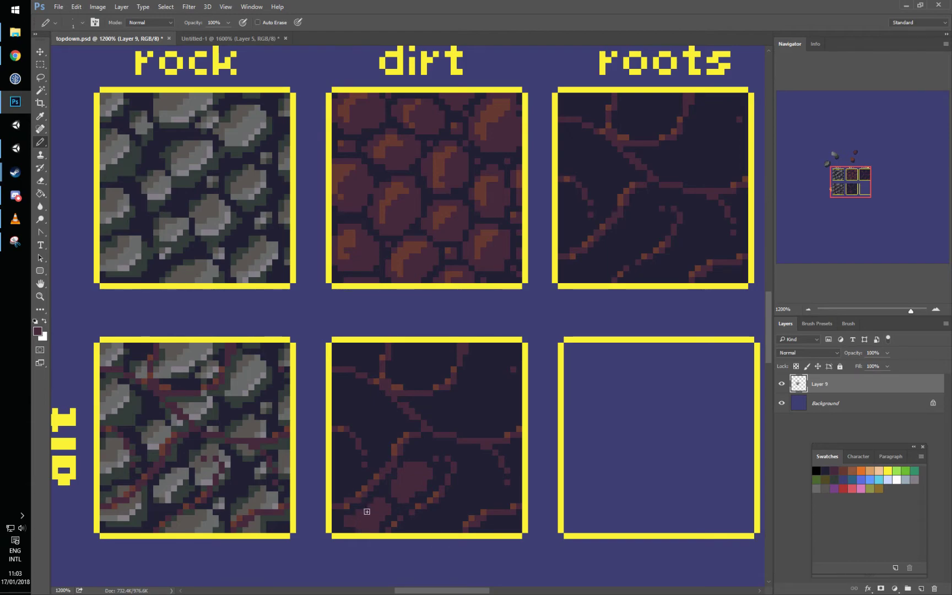
mouse_move(422, 519)
left_mouse_down()
mouse_move(449, 520)
mouse_move(428, 529)
mouse_move(427, 519)
mouse_move(425, 527)
mouse_move(451, 519)
mouse_move(434, 522)
mouse_move(442, 527)
mouse_move(439, 520)
left_mouse_up()
key("ctrl+z")
Step: Copy the alt dirt tile and paste it as a new layer in the Untitled-1 document
key("m")
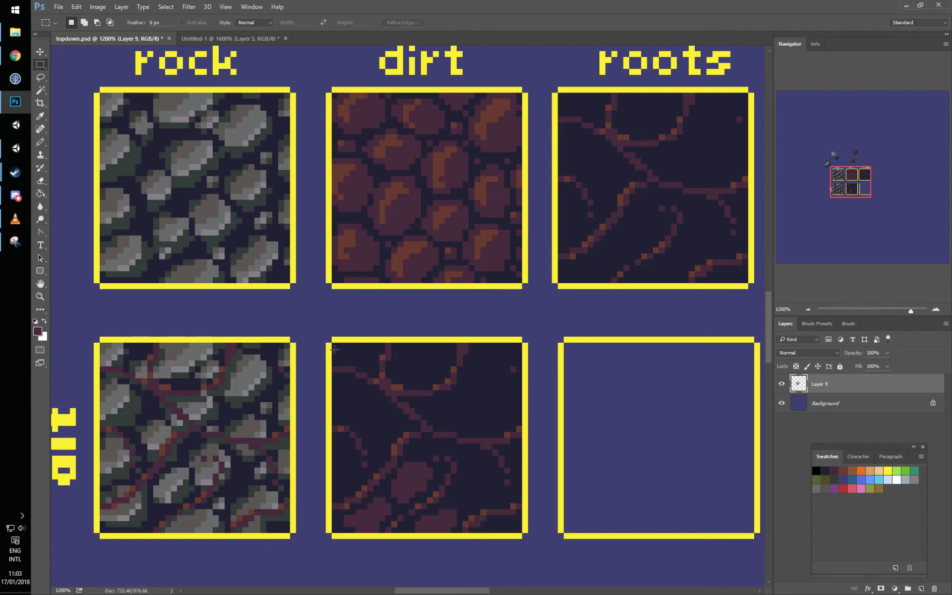
left_click_drag(332, 343, 496, 500)
left_click_drag(516, 530, 517, 531)
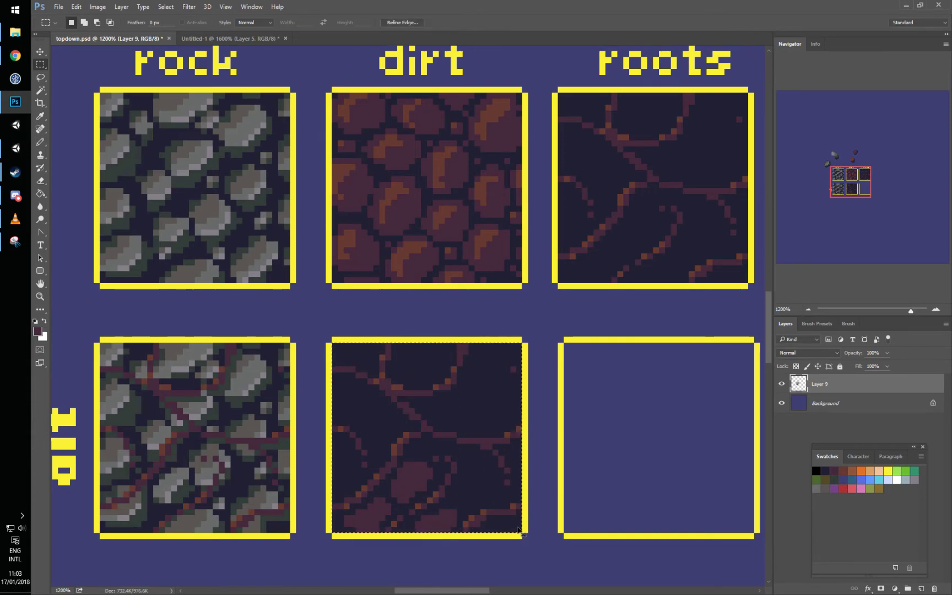
key("ctrl+c")
key("ctrl+Tab")
key("ctrl+v")
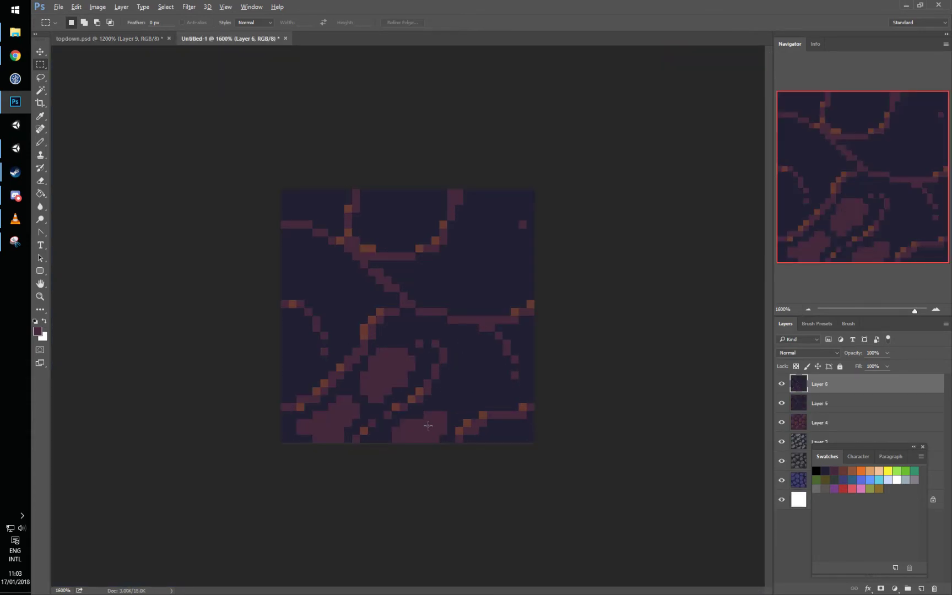
Step: Pencil more maroon clumps between the roots on the right side, centre and left side of the pasted tile
key("b")
mouse_move(476, 383)
left_mouse_down()
mouse_move(487, 362)
mouse_move(461, 374)
mouse_move(490, 377)
mouse_move(461, 371)
mouse_move(483, 378)
mouse_move(464, 388)
mouse_move(467, 366)
mouse_move(455, 387)
left_mouse_up()
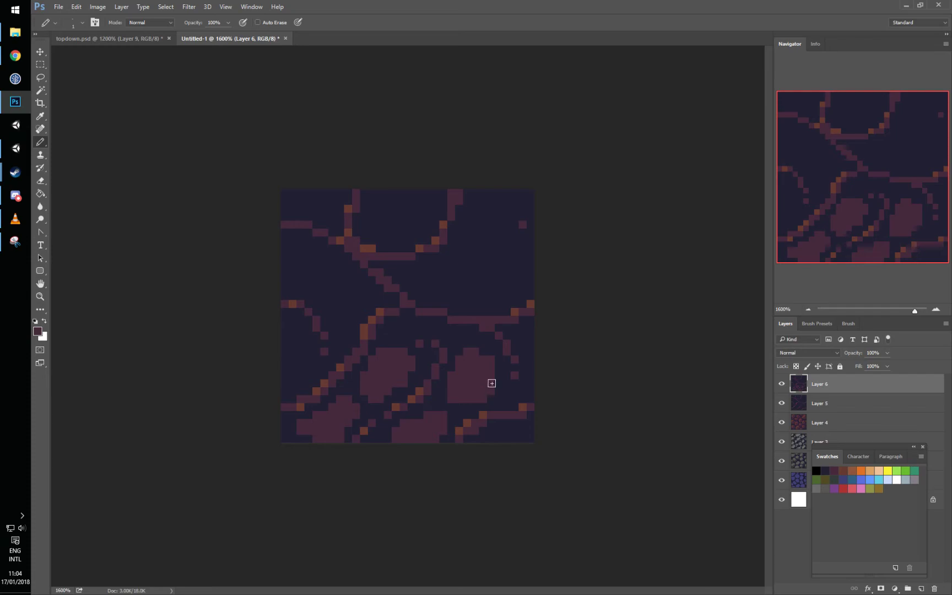
mouse_move(435, 283)
left_mouse_down()
mouse_move(408, 277)
mouse_move(429, 275)
mouse_move(419, 283)
mouse_move(421, 272)
mouse_move(425, 288)
mouse_move(430, 269)
mouse_move(430, 286)
mouse_move(458, 260)
mouse_move(469, 298)
mouse_move(466, 256)
mouse_move(459, 289)
mouse_move(468, 263)
mouse_move(478, 295)
left_mouse_up()
key("ctrl+z")
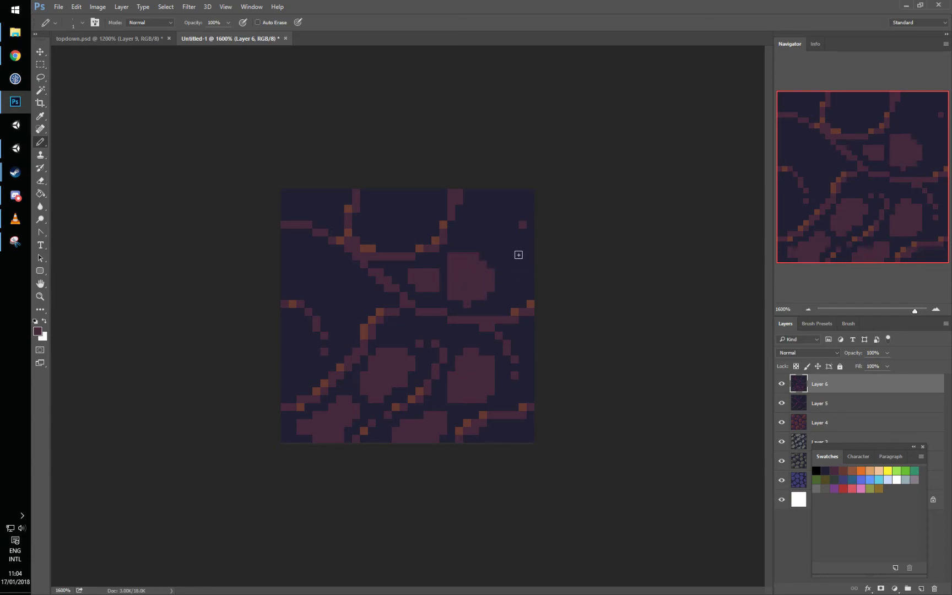
mouse_move(338, 283)
left_mouse_down()
mouse_move(348, 308)
mouse_move(344, 281)
mouse_move(351, 304)
mouse_move(367, 296)
mouse_move(349, 277)
mouse_move(348, 320)
mouse_move(331, 309)
mouse_move(340, 319)
mouse_move(324, 288)
mouse_move(342, 271)
mouse_move(329, 290)
left_mouse_up()
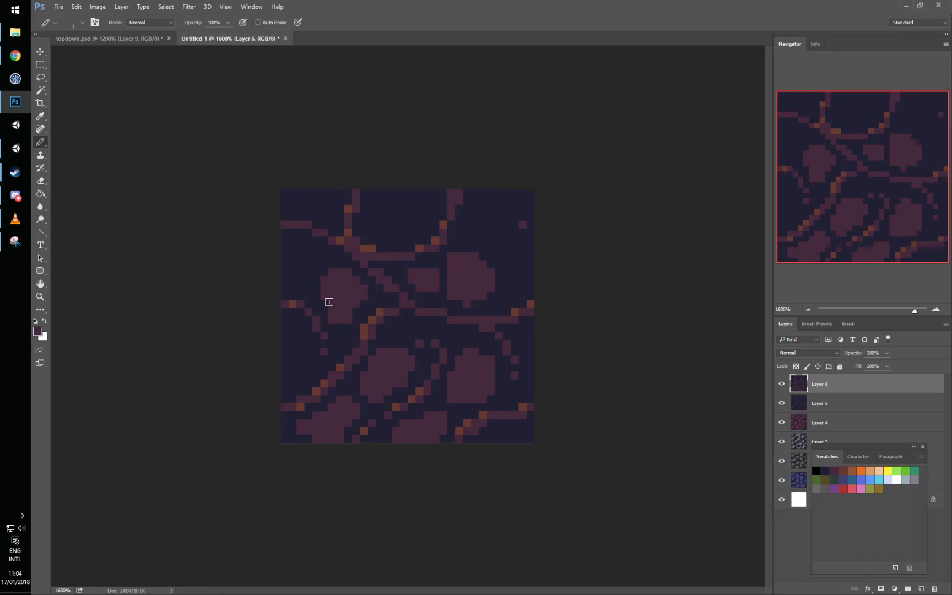
Step: Repeat the offset filter on the tile and fill the empty areas around the seams with maroon clumps
key("ctrl+f")
mouse_move(387, 370)
left_mouse_down()
mouse_move(354, 380)
mouse_move(399, 390)
mouse_move(381, 376)
mouse_move(415, 376)
mouse_move(416, 407)
mouse_move(390, 374)
mouse_move(393, 391)
mouse_move(379, 373)
left_mouse_up()
mouse_move(333, 340)
left_mouse_down()
mouse_move(318, 366)
mouse_move(329, 322)
mouse_move(305, 358)
mouse_move(325, 340)
mouse_move(326, 379)
mouse_move(331, 363)
mouse_move(352, 357)
mouse_move(323, 367)
left_mouse_up()
left_click(336, 374, "alt")
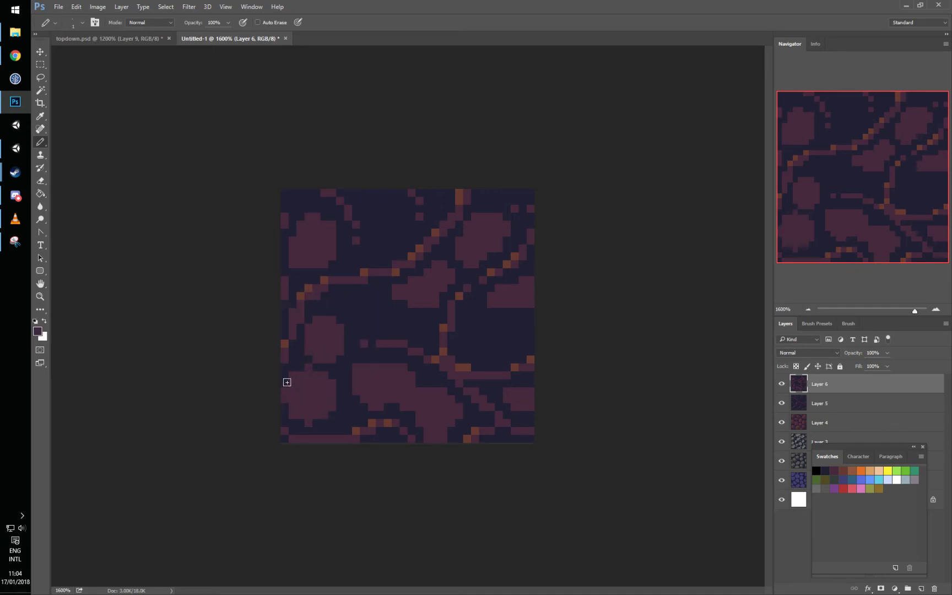
mouse_move(384, 299)
left_mouse_down()
mouse_move(365, 308)
mouse_move(392, 325)
mouse_move(379, 304)
mouse_move(360, 309)
mouse_move(422, 332)
left_mouse_up()
mouse_move(483, 328)
left_mouse_down()
mouse_move(475, 349)
mouse_move(520, 336)
mouse_move(474, 336)
mouse_move(505, 326)
mouse_move(472, 340)
mouse_move(490, 331)
mouse_move(477, 325)
mouse_move(465, 351)
mouse_move(493, 340)
mouse_move(467, 338)
mouse_move(496, 331)
mouse_move(479, 351)
mouse_move(482, 328)
mouse_move(484, 355)
mouse_move(463, 328)
mouse_move(463, 351)
left_mouse_up()
Step: Offset the tile again and pencil orange-brown highlights on the clumps in its lower half
key("ctrl+f")
left_click(454, 333, "alt")
left_click(453, 345)
mouse_move(478, 332)
left_mouse_down()
mouse_move(469, 344)
mouse_move(476, 334)
mouse_move(476, 362)
left_mouse_up()
left_click_drag(413, 351, 394, 377)
left_click_drag(418, 352, 419, 347)
left_click_drag(375, 407, 338, 414)
mouse_move(334, 347)
left_mouse_down()
mouse_move(324, 347)
mouse_move(311, 375)
left_mouse_up()
left_click(318, 344)
Step: Touch up the upper-middle clumps with sampled maroon and add orange-brown highlights to the clumps in the upper half
left_click(366, 244, "alt")
mouse_move(382, 245)
left_mouse_down()
mouse_move(360, 263)
mouse_move(350, 255)
mouse_move(366, 265)
mouse_move(383, 261)
left_mouse_up()
left_click(379, 240, "alt")
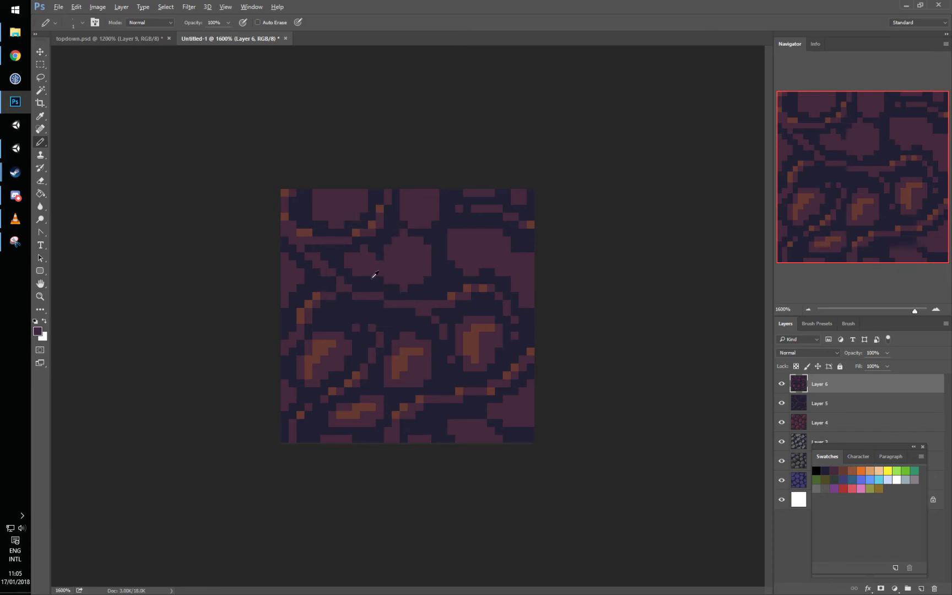
left_click(479, 339, "alt")
left_click_drag(366, 257, 356, 263)
left_click_drag(411, 243, 387, 263)
mouse_move(470, 236)
left_mouse_down()
mouse_move(490, 238)
mouse_move(467, 242)
mouse_move(518, 268)
left_mouse_up()
left_click(449, 233)
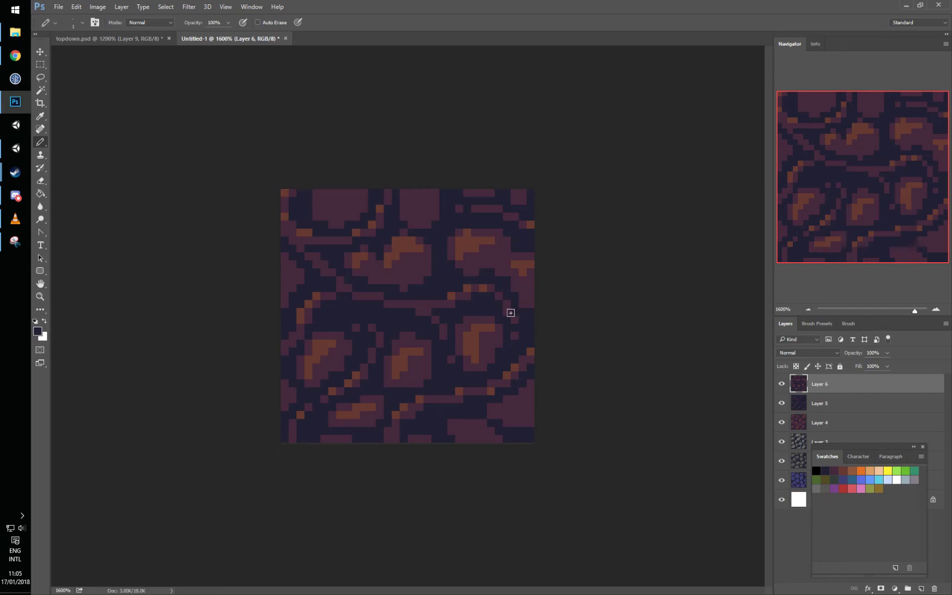
Step: Offset the tile once more and add orange-brown highlights to the remaining plain clumps
key("ctrl+f")
left_click_drag(516, 309, 513, 314)
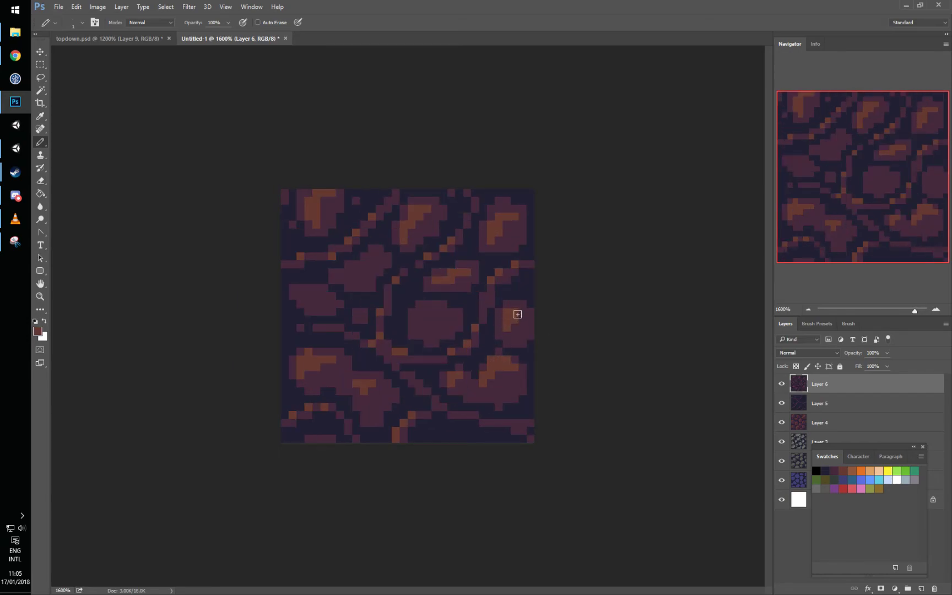
left_click_drag(438, 312, 426, 315)
left_click_drag(367, 255, 355, 272)
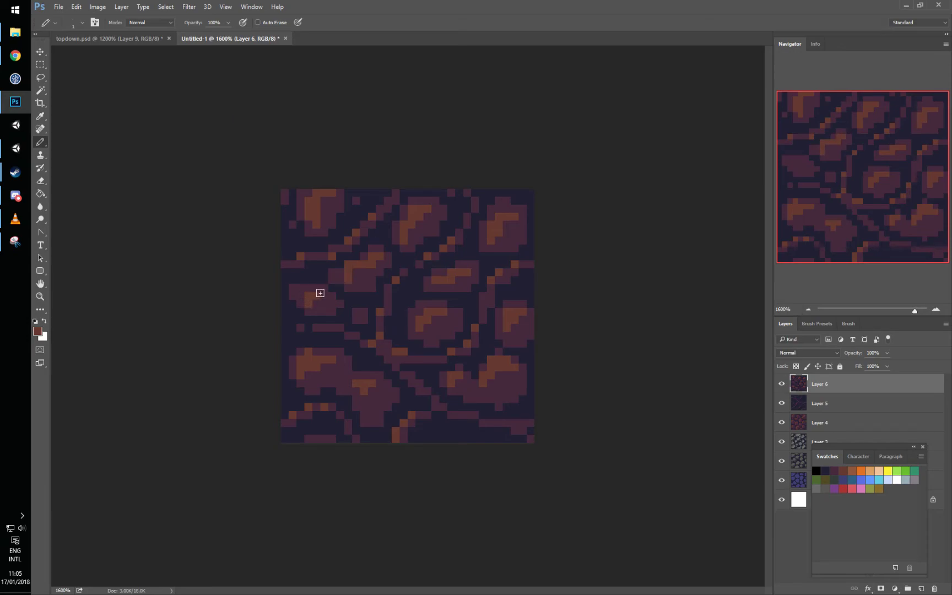
key("ctrl+g")
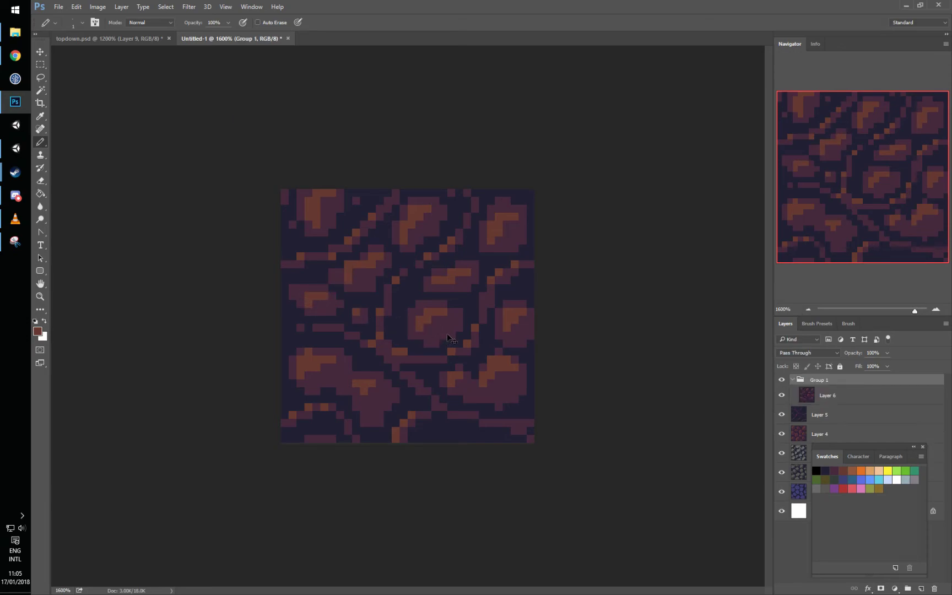
key("ctrl+z")
Step: Offset the finished tile three more times, copy all of it and paste it over the alt dirt tile in topdown.psd
key("ctrl+f")
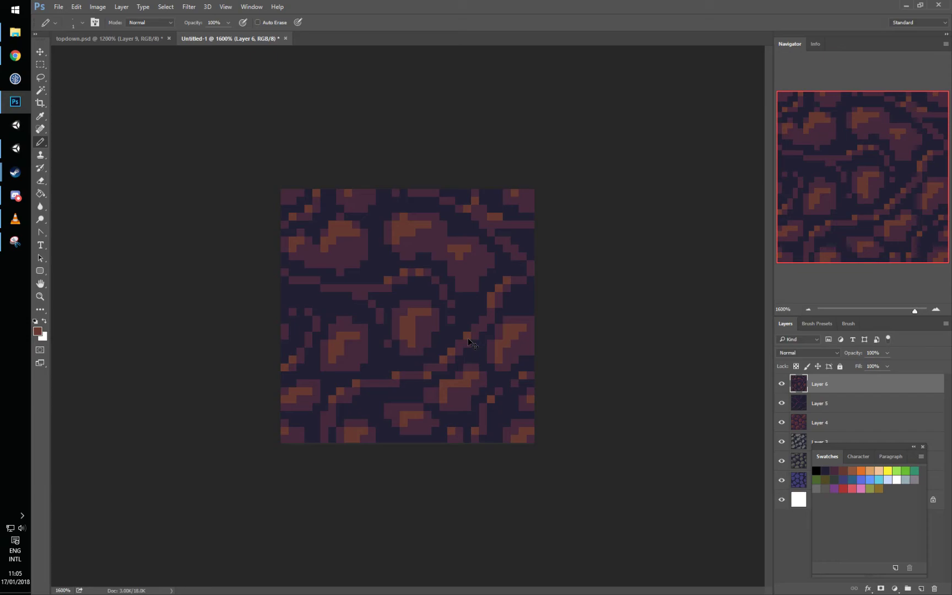
key("ctrl+f")
key("ctrl+f")
key("ctrl+a")
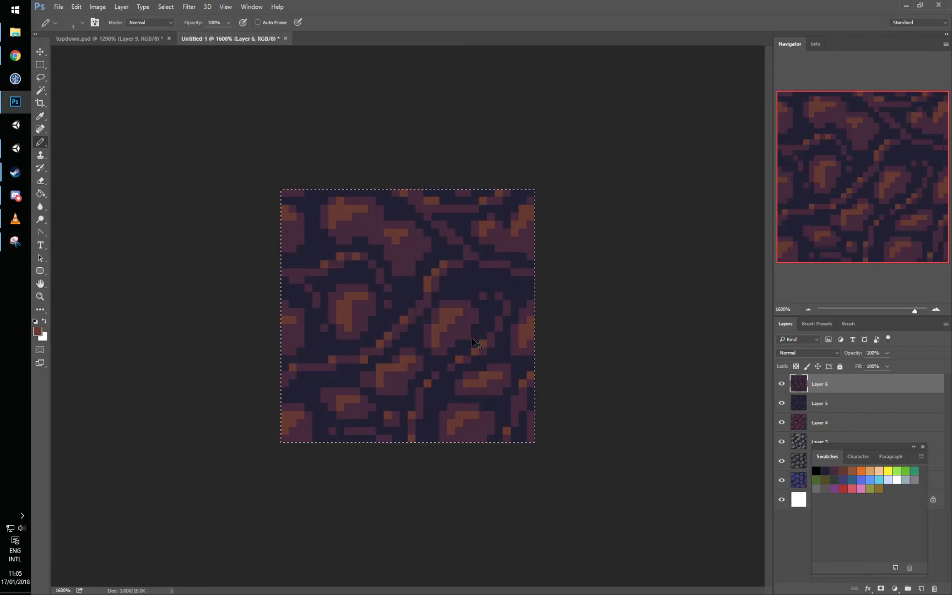
left_click(144, 38)
key("ctrl+v")
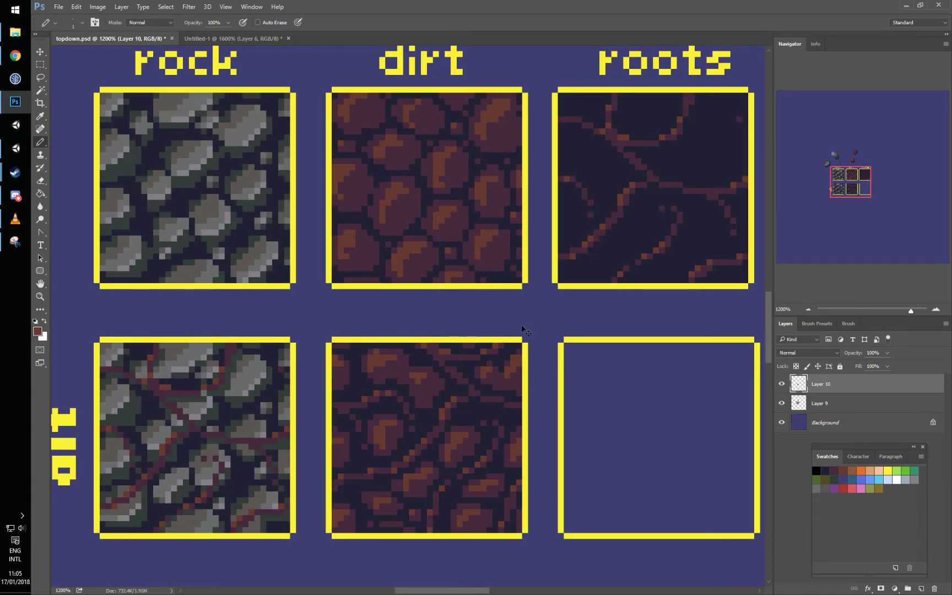
Step: Examine the whole tile sheet from a distance, comparing the alt dirt tile with the other tiles
key("ctrl+minus")
key("ctrl+minus")
key("ctrl+minus")
key("ctrl+minus")
key("ctrl+minus")
key("ctrl+minus")
key("ctrl+plus")
key("ctrl+plus")
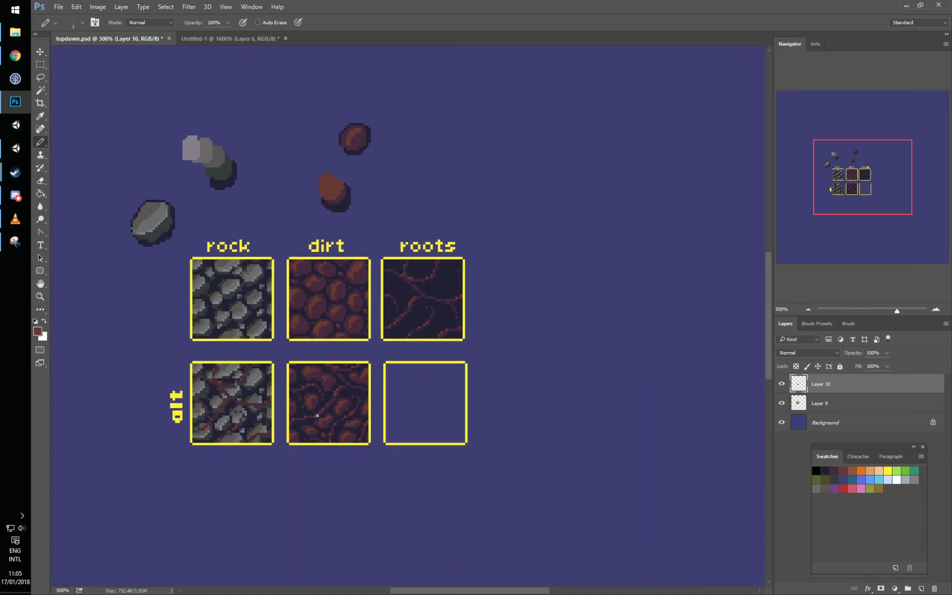
left_click_drag(320, 423, 374, 377)
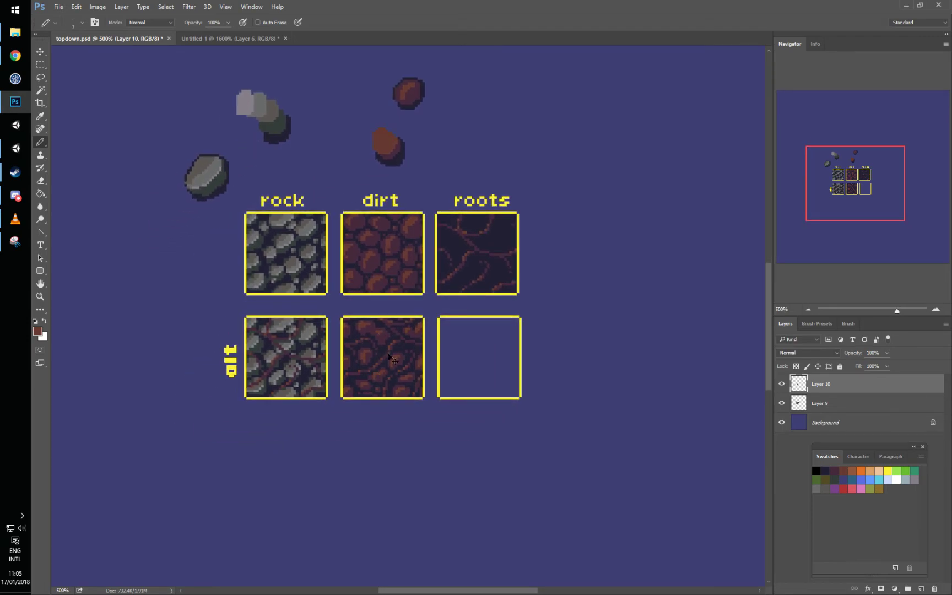
Step: Sample a dark grey-green from the alt rock tile and pencil a small stone base beside the alt dirt tile's central diagonal root
scroll(391, 358, "up", 5)
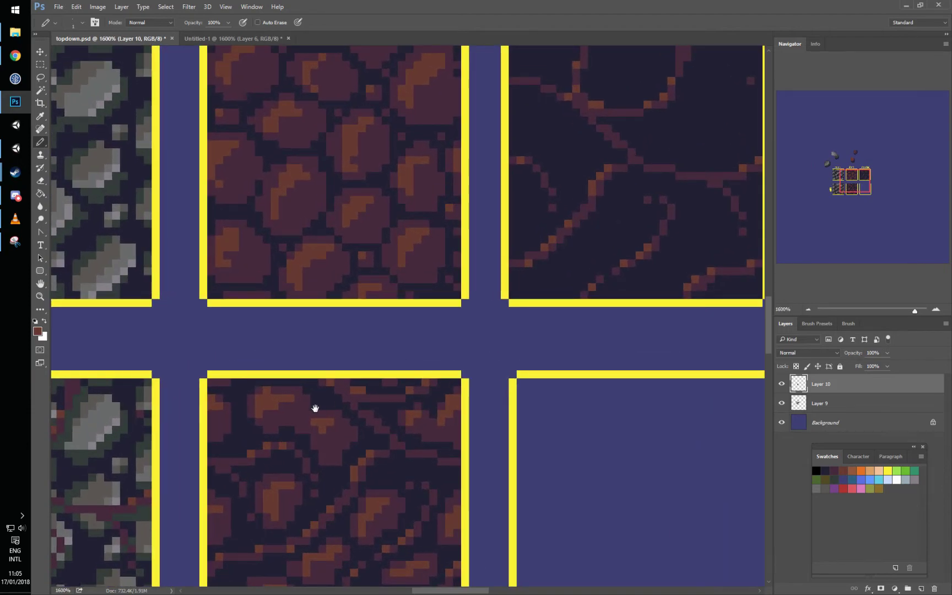
left_click_drag(315, 408, 502, 316)
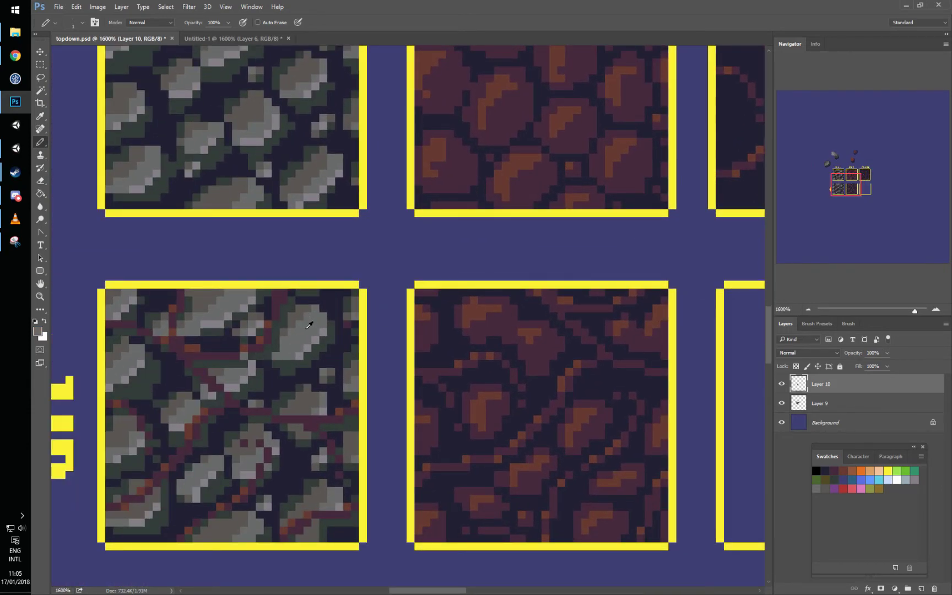
left_click_drag(592, 186, 472, 257)
left_click(200, 423, "alt")
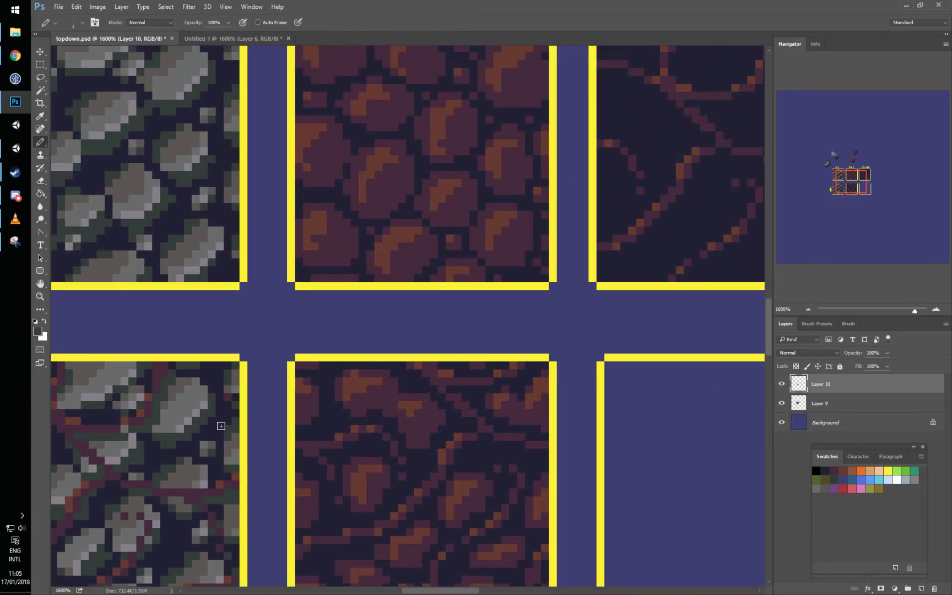
left_click_drag(477, 521, 502, 375)
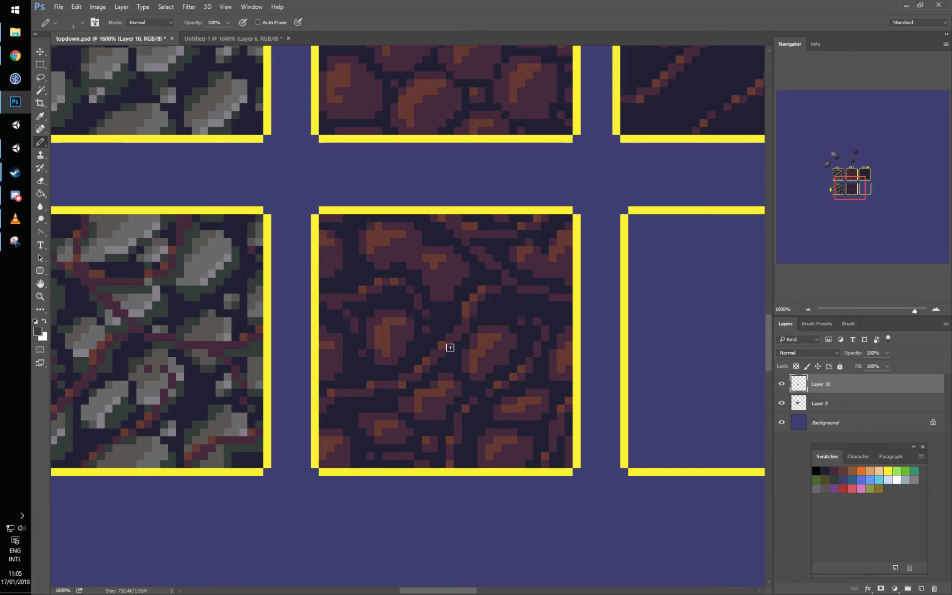
mouse_move(486, 314)
left_mouse_down()
mouse_move(466, 369)
mouse_move(468, 354)
mouse_move(462, 361)
mouse_move(466, 349)
mouse_move(471, 363)
mouse_move(458, 366)
mouse_move(480, 348)
mouse_move(480, 358)
mouse_move(452, 355)
left_mouse_up()
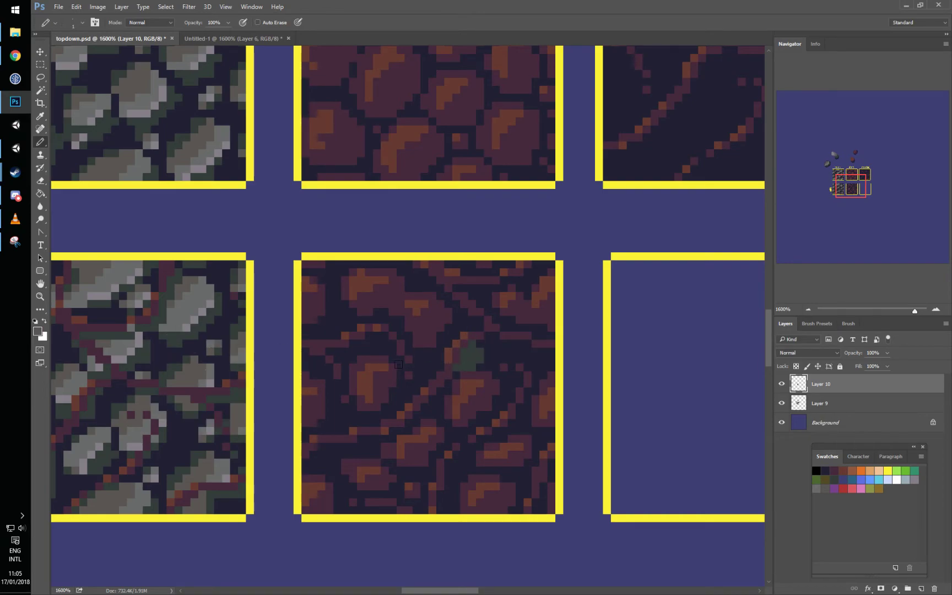
Step: Shade the small stone beside the central diagonal root with lighter greys sampled from the alt rock tile
mouse_move(470, 360)
left_mouse_down()
mouse_move(478, 353)
mouse_move(462, 366)
mouse_move(482, 376)
left_mouse_up()
left_click(492, 367, "alt")
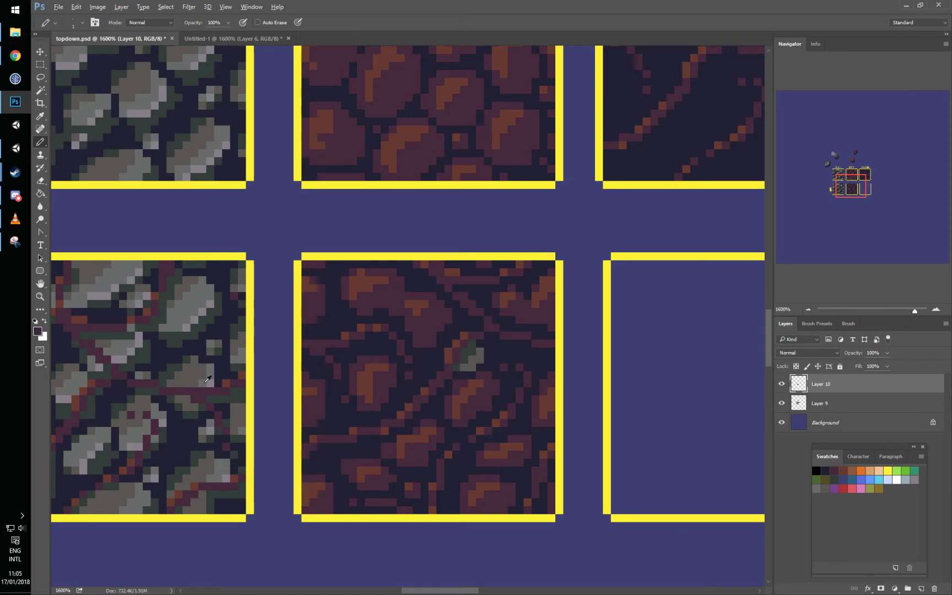
left_click(168, 378, "alt")
left_click(462, 374)
left_click(209, 380, "alt")
left_click(467, 357)
left_click_drag(557, 330, 492, 354)
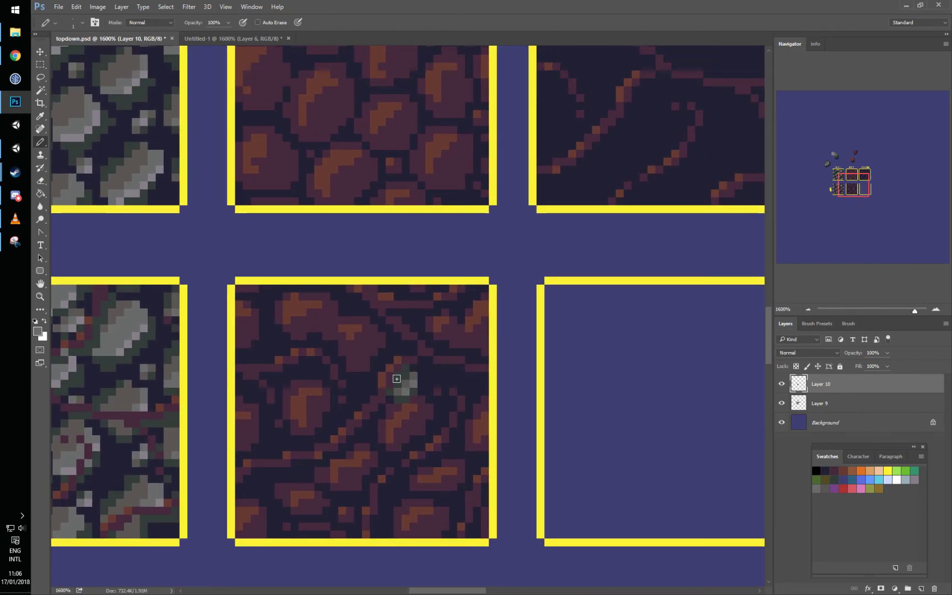
Step: Pencil a small grey pebble at the alt dirt tile's lower left and single dark grey-green pixels at its right and upper edge
left_click(429, 370, "alt")
left_click_drag(308, 452, 344, 427)
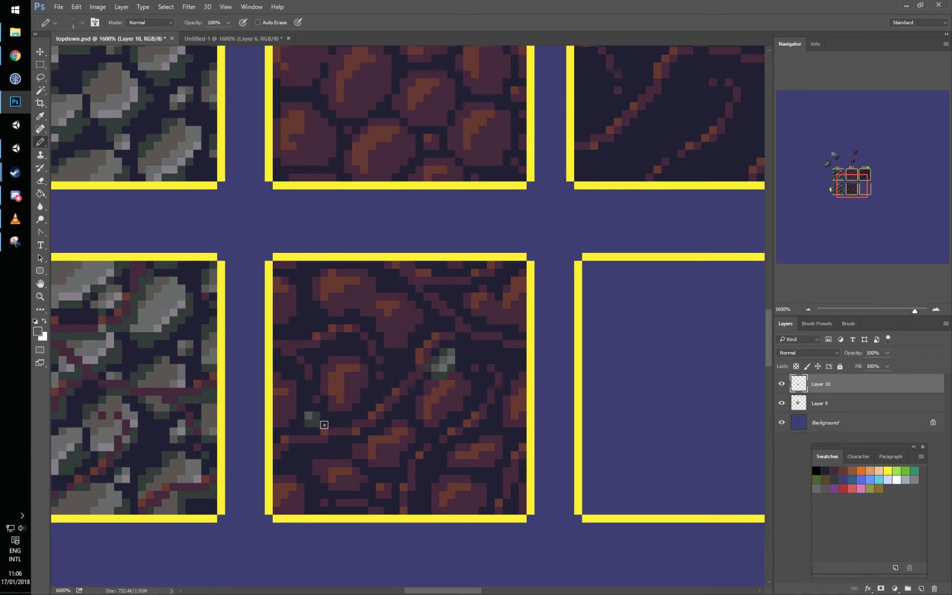
left_click(451, 359, "alt")
key("ctrl+alt+z")
left_click_drag(429, 420, 420, 363)
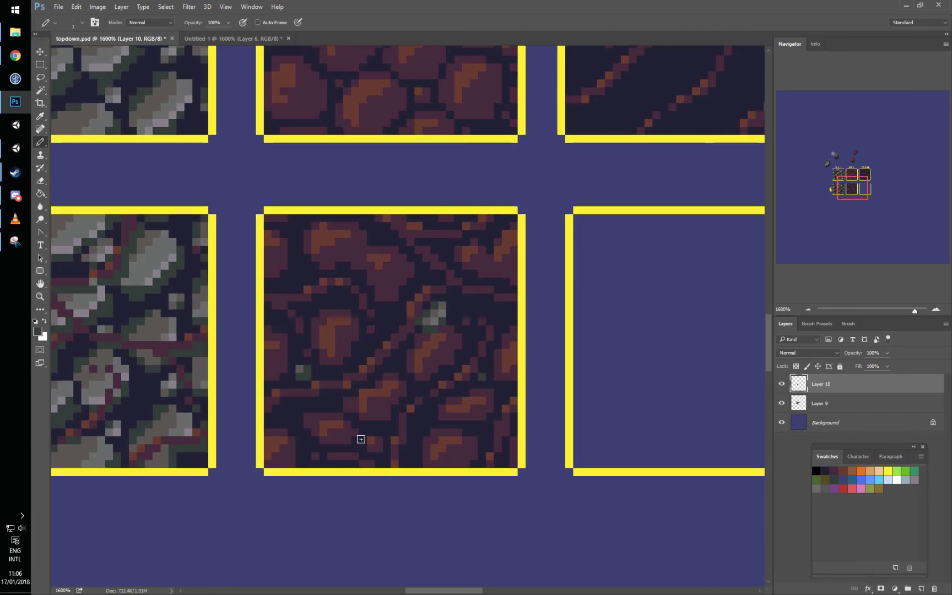
left_click_drag(474, 285, 426, 446)
left_click_drag(465, 374, 516, 253)
left_click(381, 275)
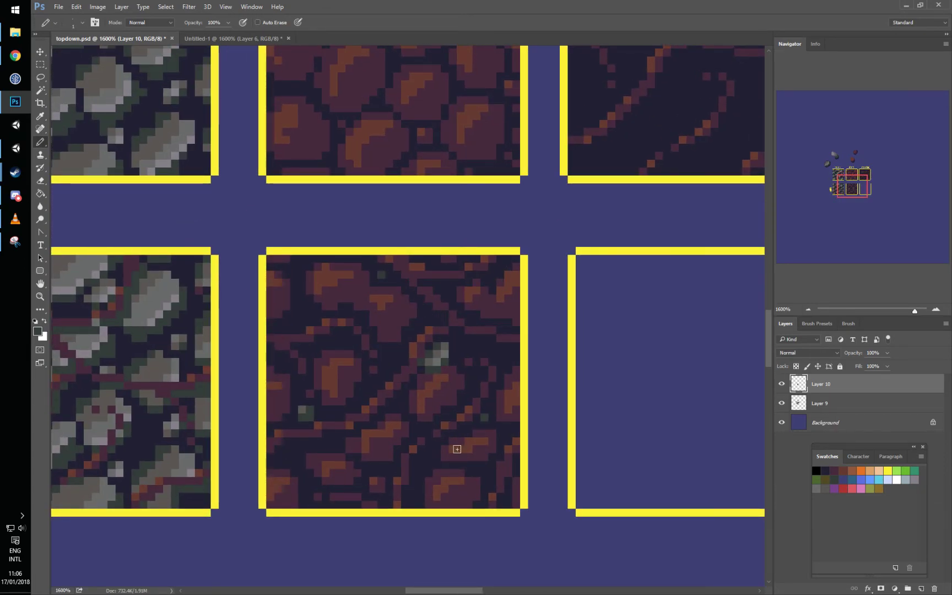
Step: Add small shaded grey pebbles near the bottom centre and the upper-left corner of the alt dirt tile
left_click(376, 486)
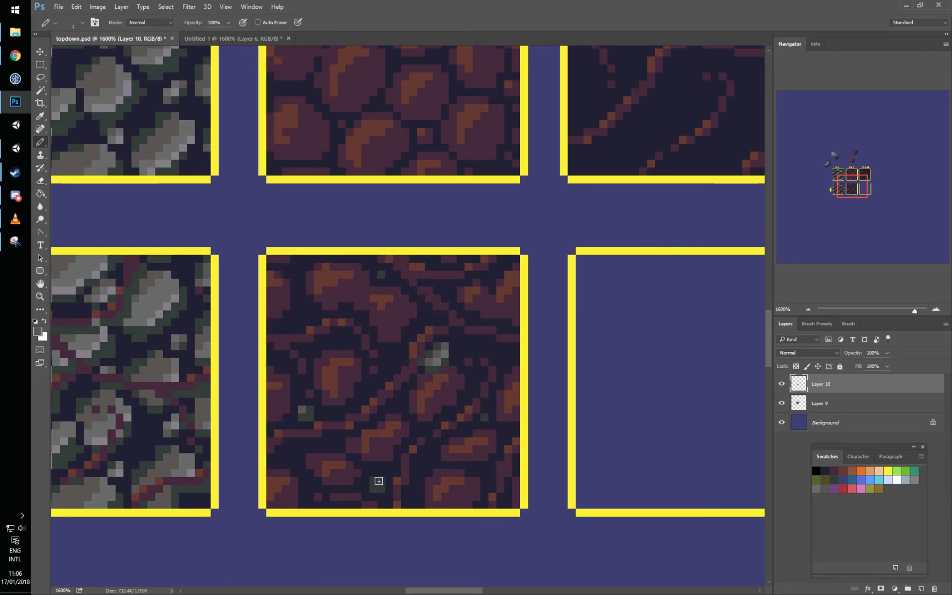
left_click(302, 312)
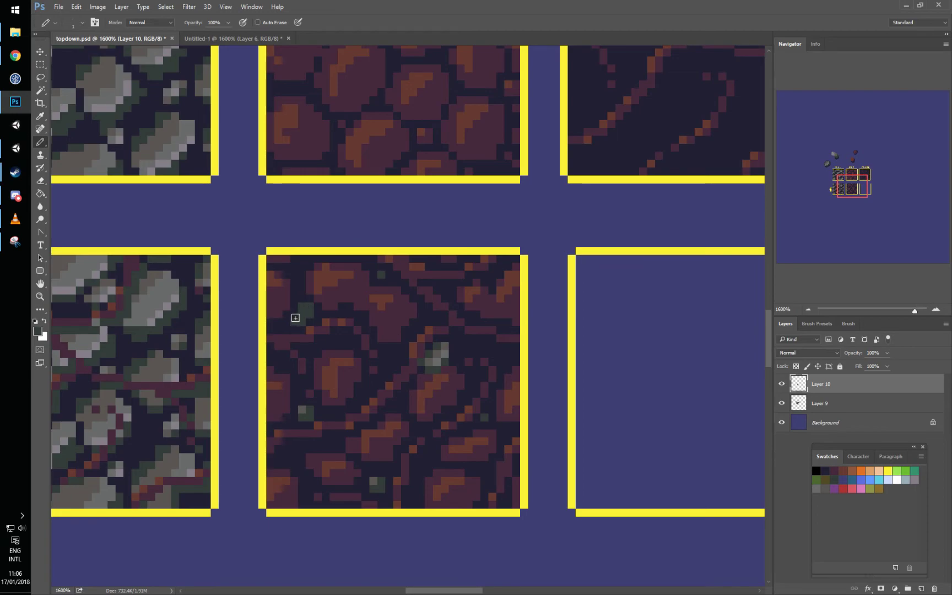
left_click(442, 350, "alt")
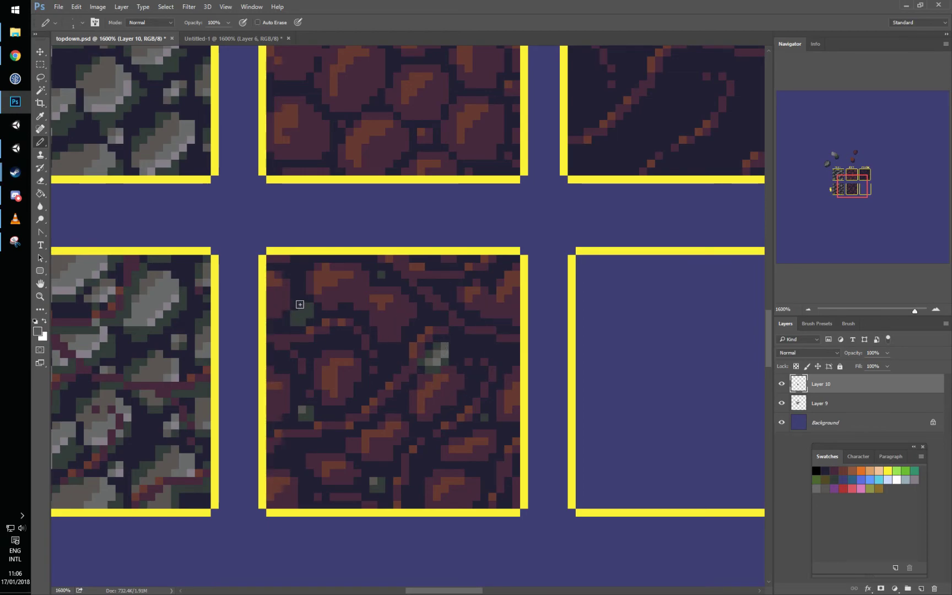
left_click(440, 351, "alt")
left_click(299, 315)
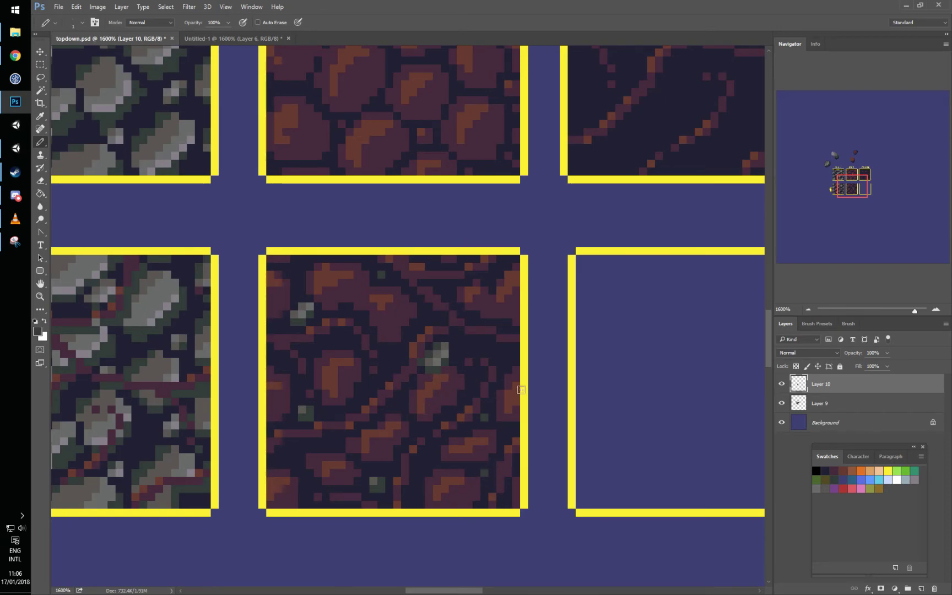
Step: Add a shaded grey pebble at the alt dirt tile's lower centre and a tiny grey one near its upper-right corner
left_click_drag(428, 458, 429, 465)
left_click(436, 355, "alt")
left_click(421, 457)
left_click(376, 477, "alt")
left_click_drag(497, 440, 419, 470)
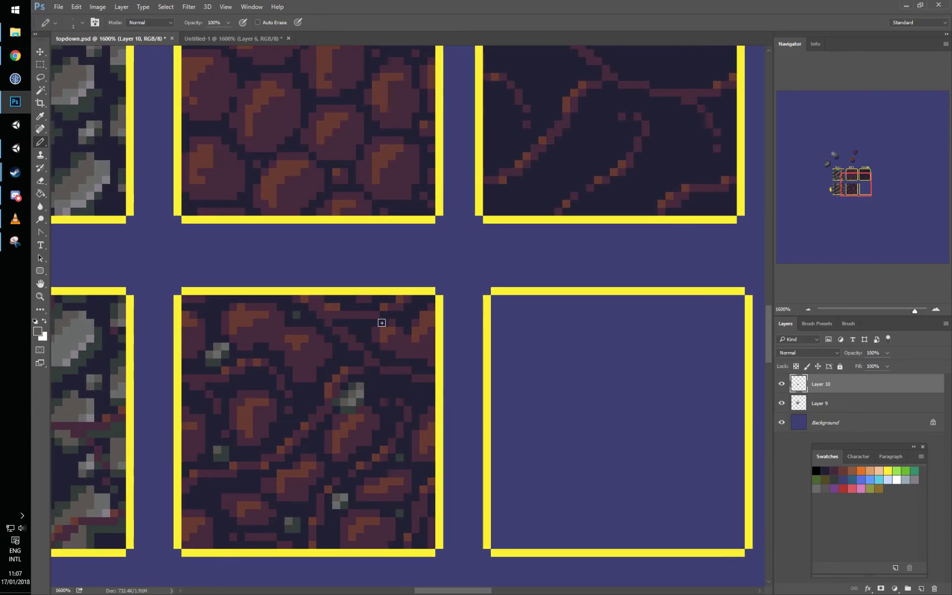
left_click(408, 315)
left_click_drag(590, 190, 603, 276)
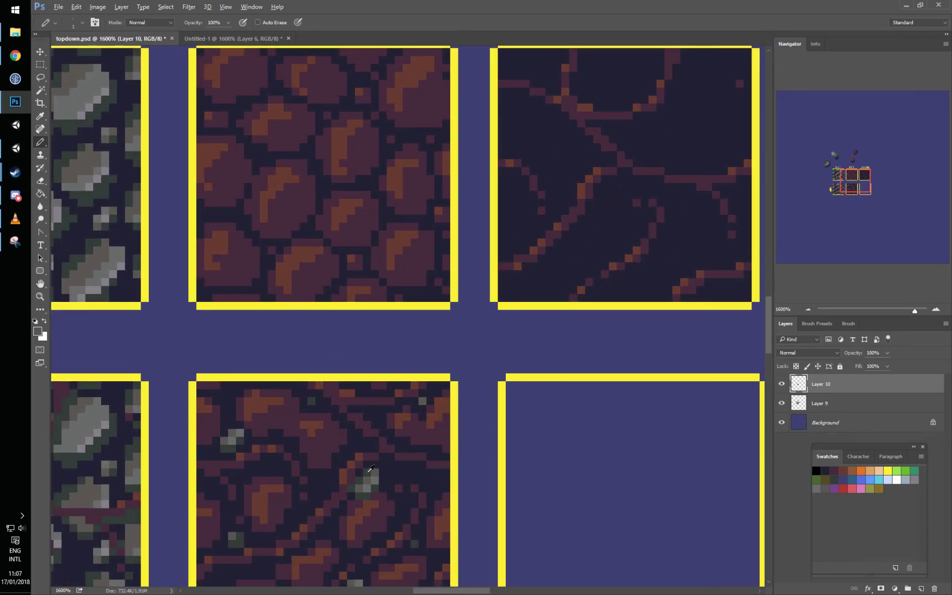
Step: Shade the small pebble near the lower-left corner of the alt dirt tile with a lighter grey sampled from a neighbouring pebble
left_click_drag(367, 540, 435, 398)
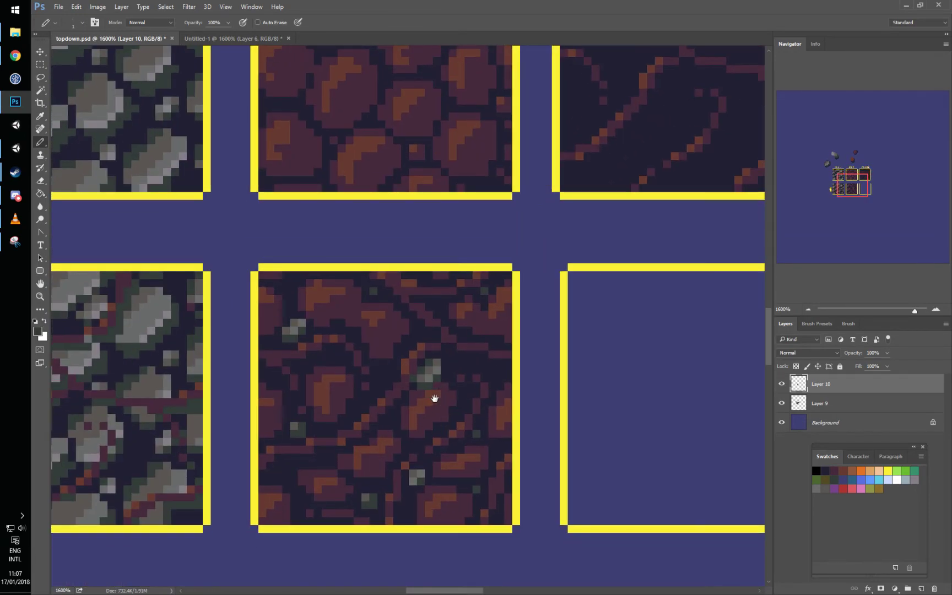
left_click(288, 459, "alt")
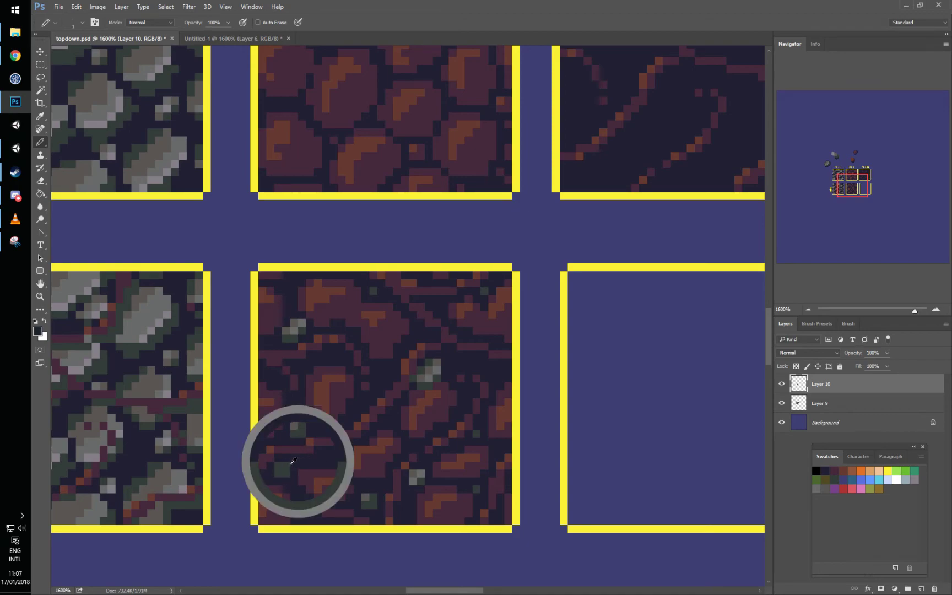
left_click(297, 427, "alt")
left_click_drag(286, 466, 278, 474)
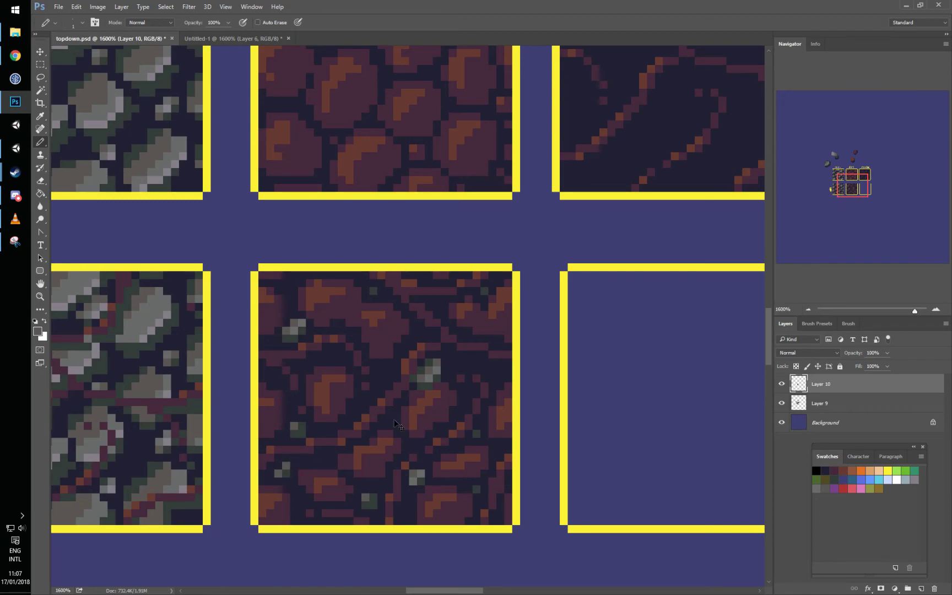
Step: Examine the alt rock and dirt tiles at a smaller magnification beside the original tiles
key("ctrl+1")
key("ctrl+plus")
key("ctrl+plus")
key("ctrl+plus")
key("ctrl+plus")
key("ctrl+plus")
key("ctrl+plus")
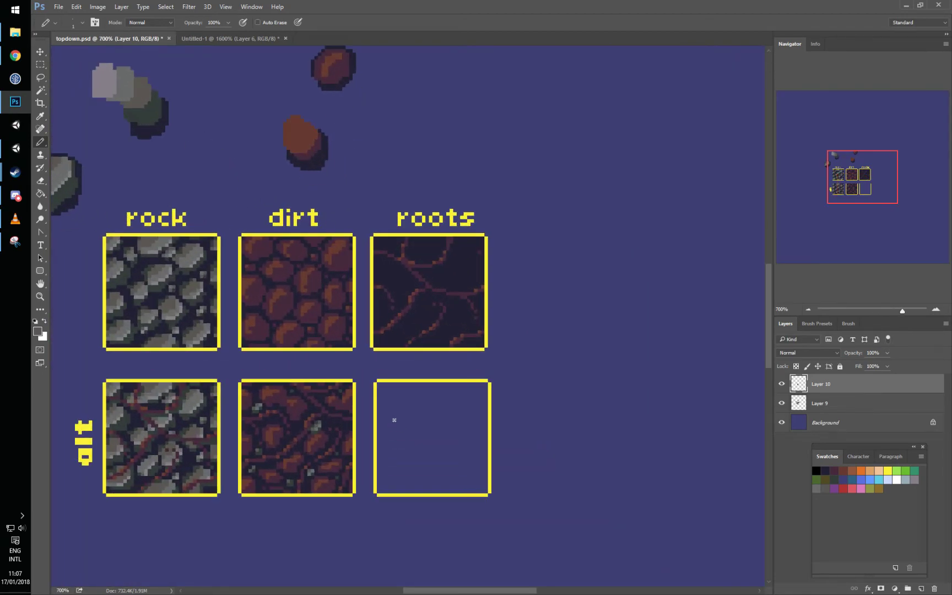
key("m")
key("b")
scroll(326, 445, "up", 4)
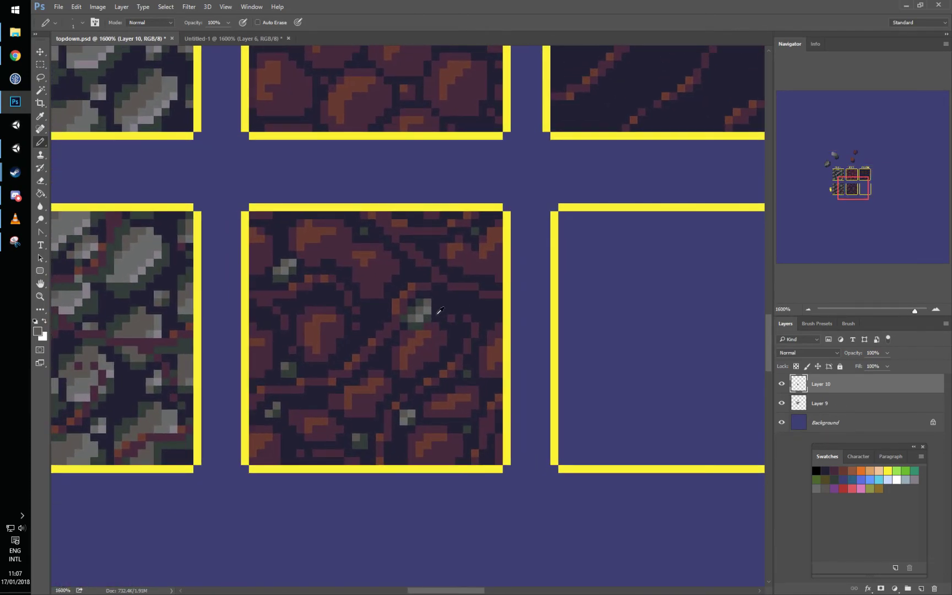
Step: Retouch the dirt clump just below the central pebble in the alt dirt tile with colours sampled from it
left_click(439, 312, "alt")
left_click(422, 338, "alt")
left_click(411, 349, "alt")
left_click(425, 345)
left_click(435, 335)
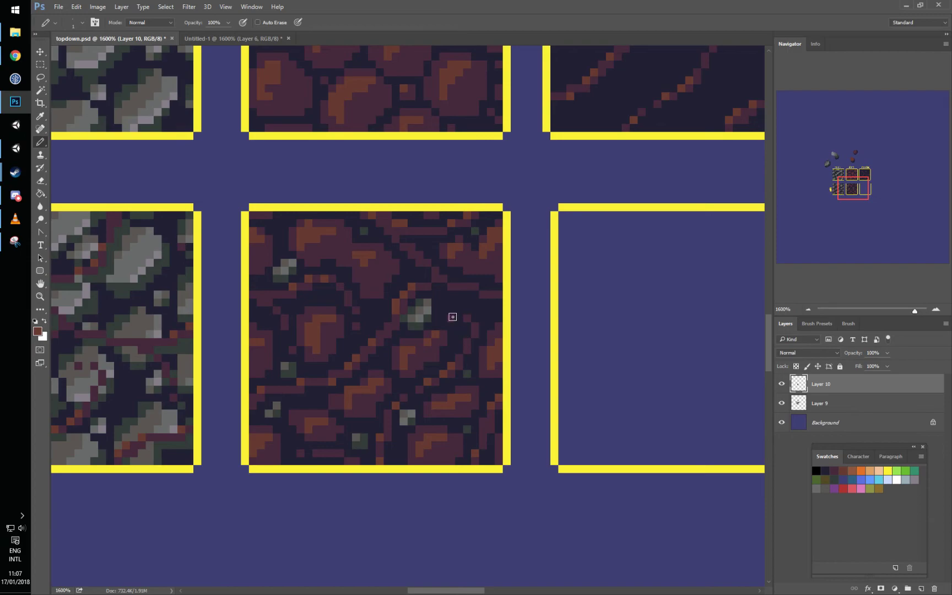
Step: Select the grey pebble colours with Color Range at fuzziness 0 and limit the selection to the alt dirt tile
key("m")
right_click(303, 260)
left_click(337, 372)
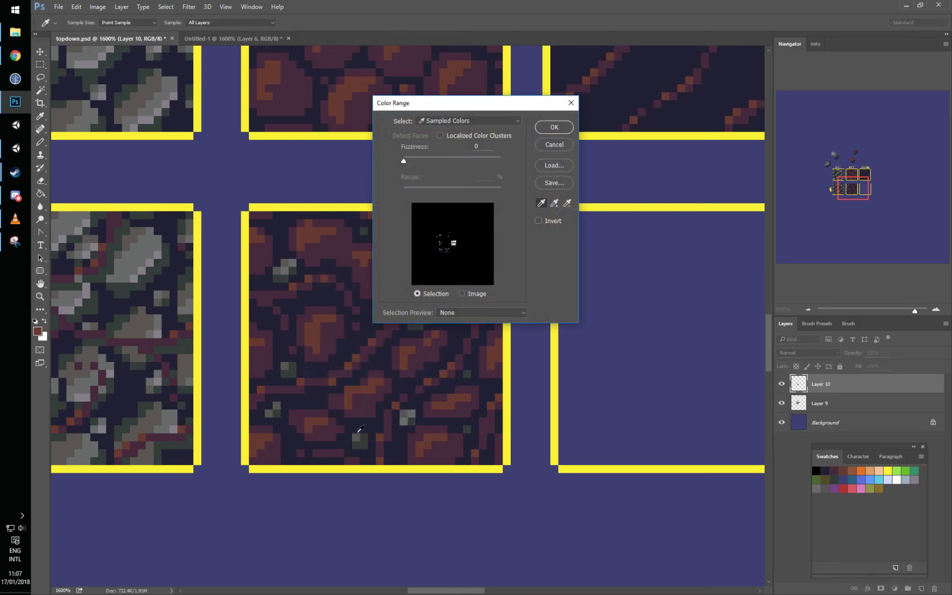
left_click(358, 432, "shift")
left_click(407, 418, "shift")
left_click(554, 127)
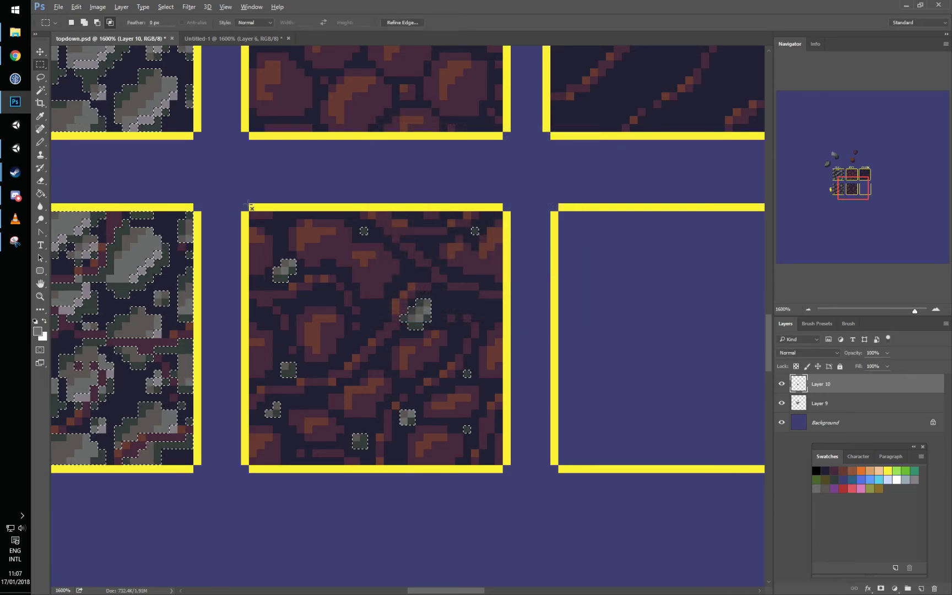
left_click_drag(234, 196, 527, 483)
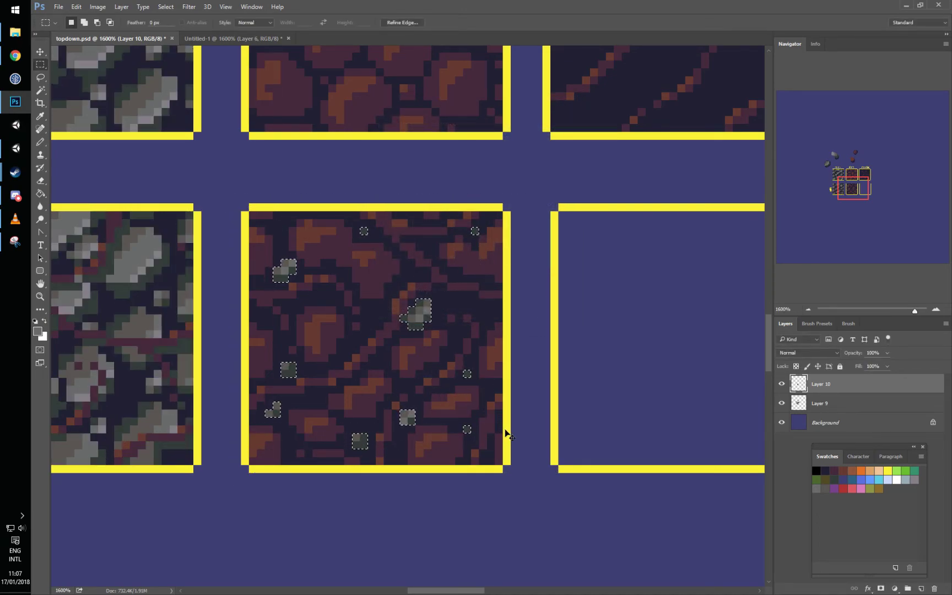
Step: Copy the selected pebbles to a new layer and move them over the original roots tile
key("ctrl+j")
left_click_drag(429, 470, 427, 536)
left_click_drag(427, 536, 521, 414)
left_click_drag(556, 338, 498, 372)
left_click_drag(527, 434, 575, 303)
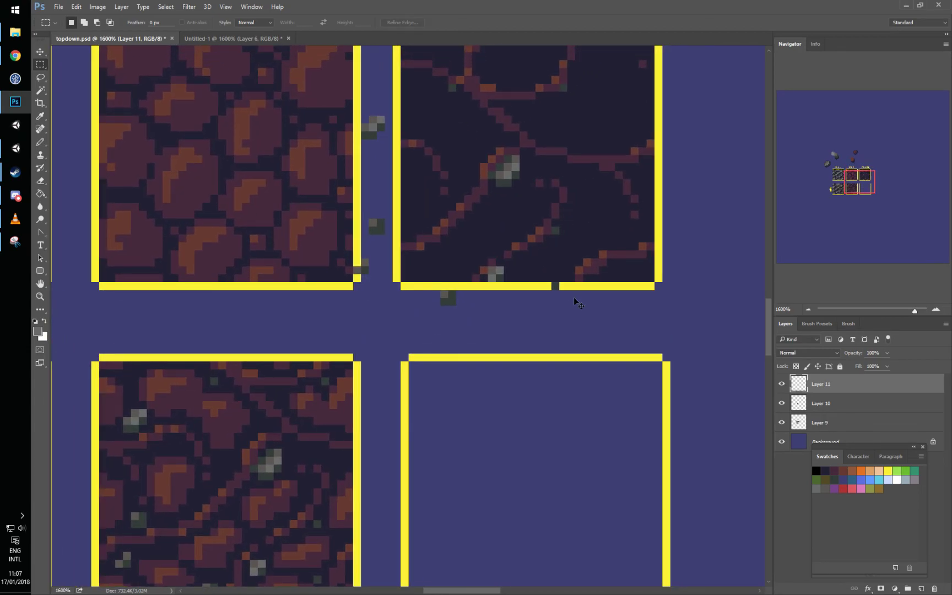
Step: Duplicate the pebble layer three times and offset the copies one tile apart, forming a two-by-two repeating grid around the roots tile
left_click_drag(650, 198, 534, 361)
left_click_drag(436, 428, 683, 283)
left_click_drag(665, 246, 589, 409)
left_click_drag(665, 455, 419, 185)
key("ctrl+j")
key("ctrl+j")
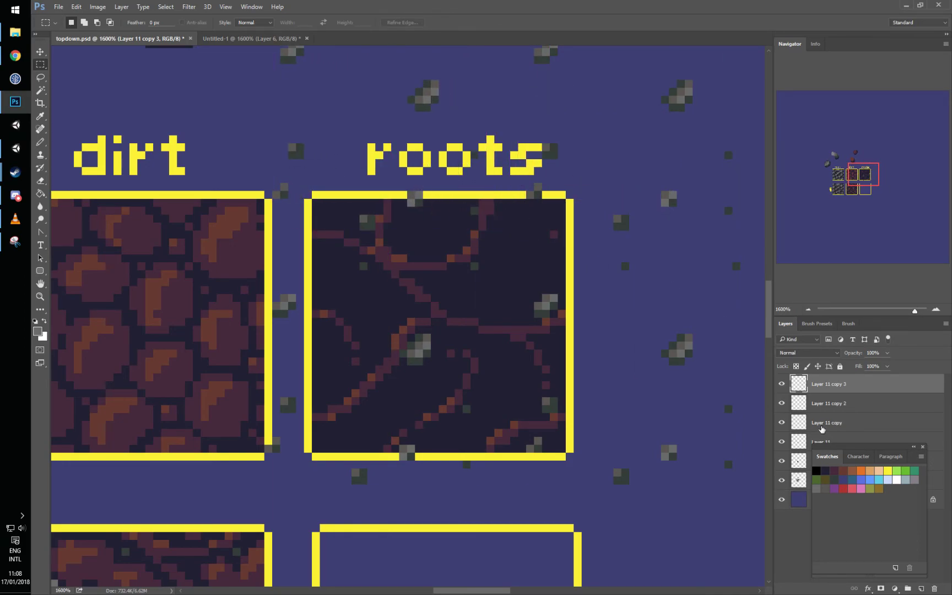
Step: Merge the four pebble layers and trim away the pebbles outside the roots tile
left_click(800, 441, "shift")
key("ctrl+e")
left_click_drag(317, 201, 572, 433)
right_click(483, 300)
left_click(507, 317)
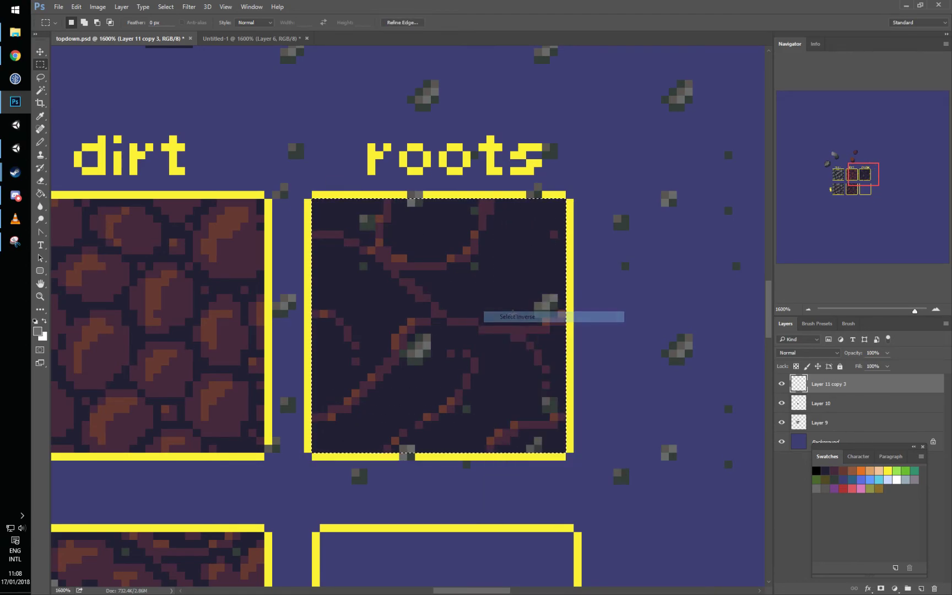
key("ctrl+d")
Step: Examine the pebbled roots tile at several magnifications alongside the rest of the tile sheet
key("ctrl+minus")
key("ctrl+minus")
key("ctrl+minus")
key("ctrl+minus")
key("ctrl+minus")
key("ctrl+minus")
key("ctrl+minus")
key("ctrl+minus")
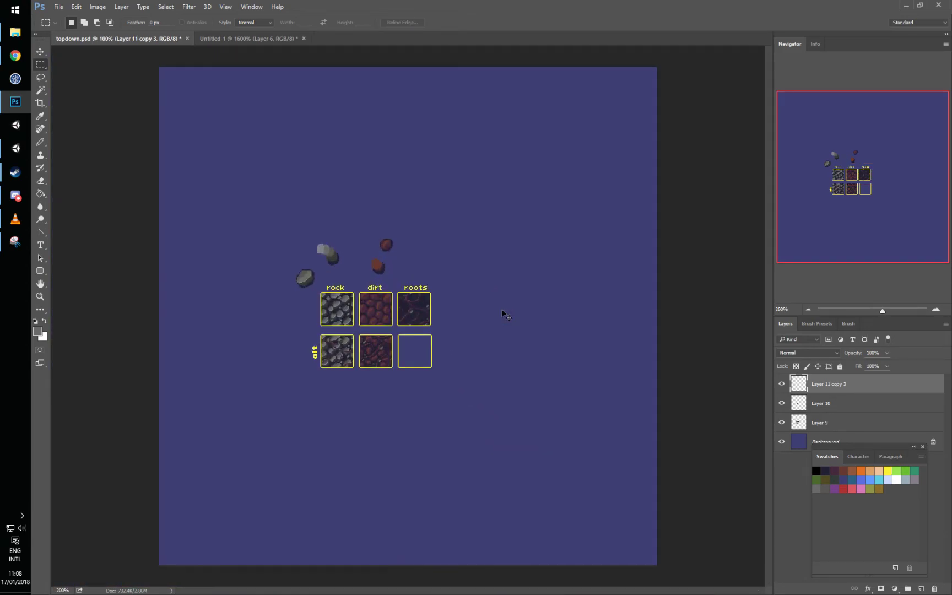
key("ctrl+plus")
key("ctrl+plus")
key("ctrl+plus")
key("ctrl+plus")
key("ctrl+plus")
key("ctrl+plus")
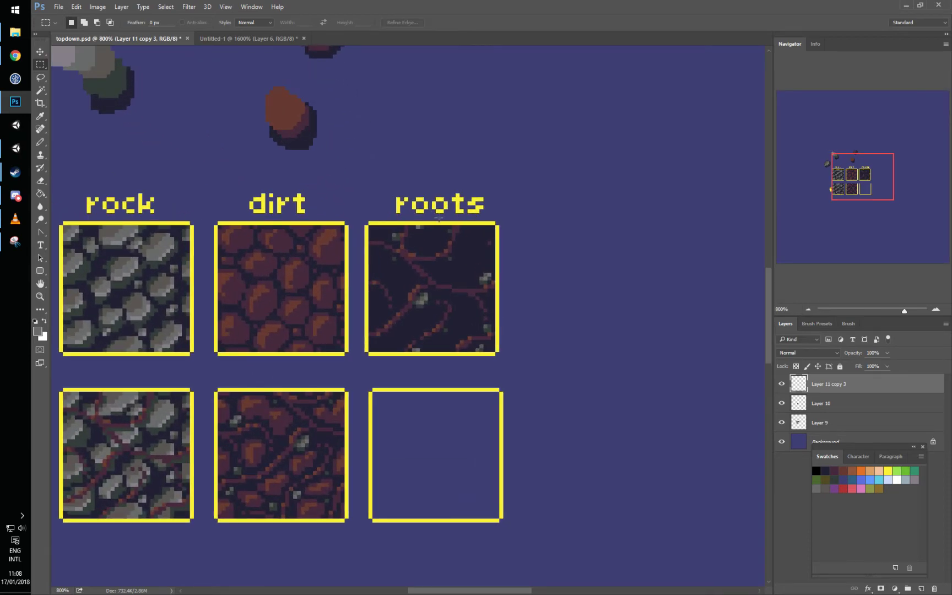
Step: Copy the pebbled roots tile and place it in the empty alt frame beneath it
left_click_drag(371, 228, 497, 353)
key("ctrl+j")
left_click_drag(462, 294, 465, 460)
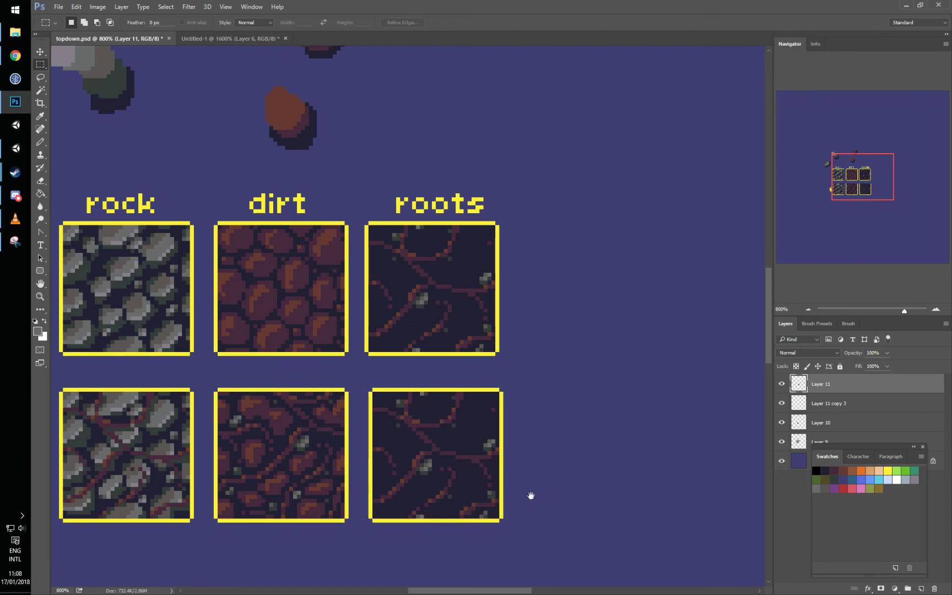
Step: Pencil a small dark olive blob on the background beside the alt roots tile as a leaf colour sample
left_click_drag(541, 493, 554, 399)
key("ctrl+plus")
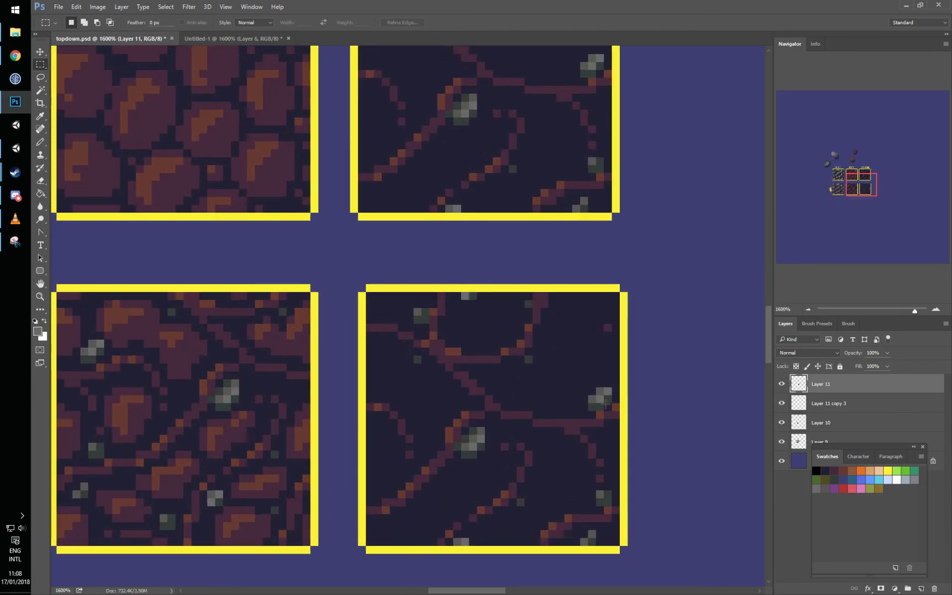
left_click_drag(270, 384, 261, 295)
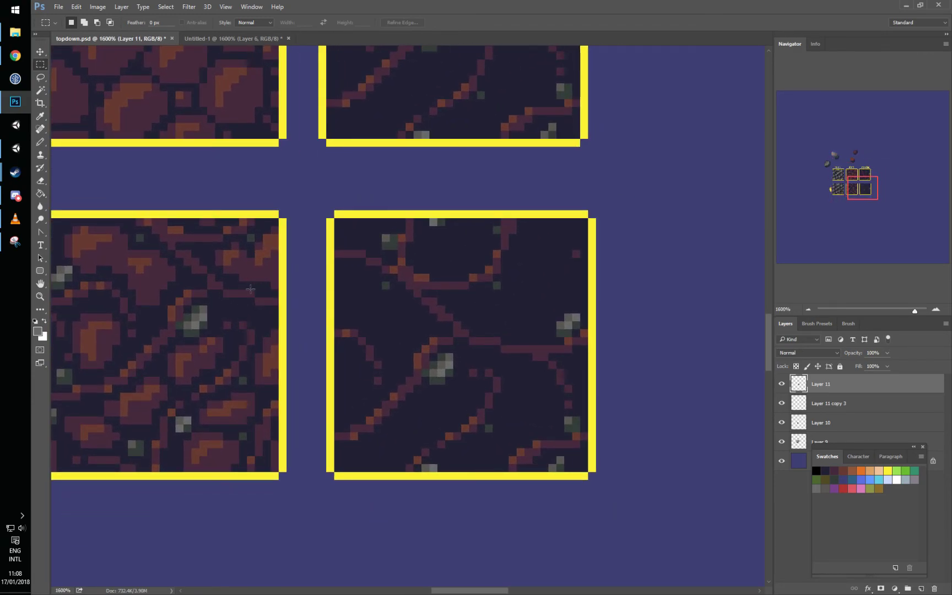
key("b")
left_click_drag(425, 285, 352, 295)
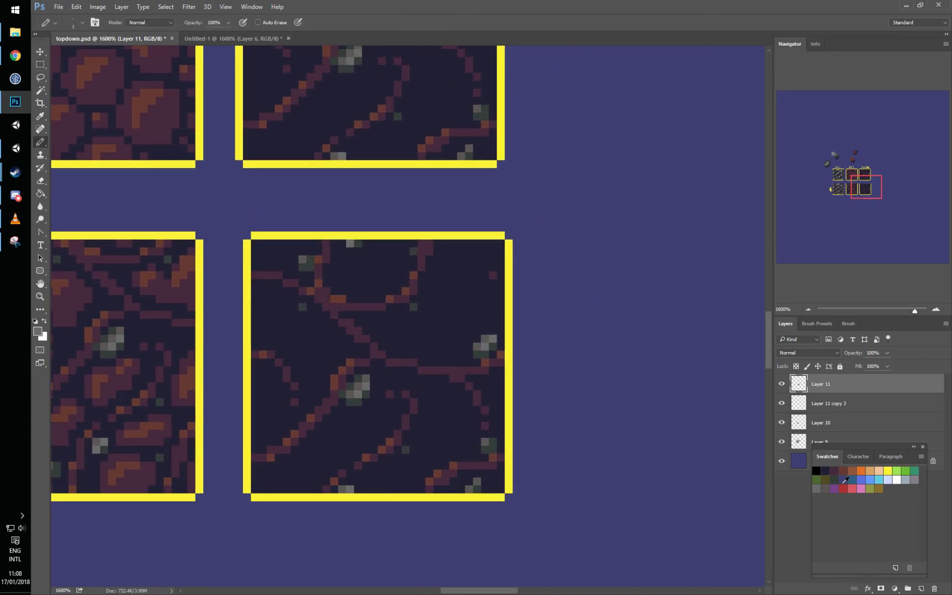
left_click(826, 478)
mouse_move(605, 251)
left_mouse_down()
mouse_move(615, 252)
mouse_move(587, 260)
left_mouse_up()
left_click(914, 471)
left_click_drag(405, 357, 436, 369)
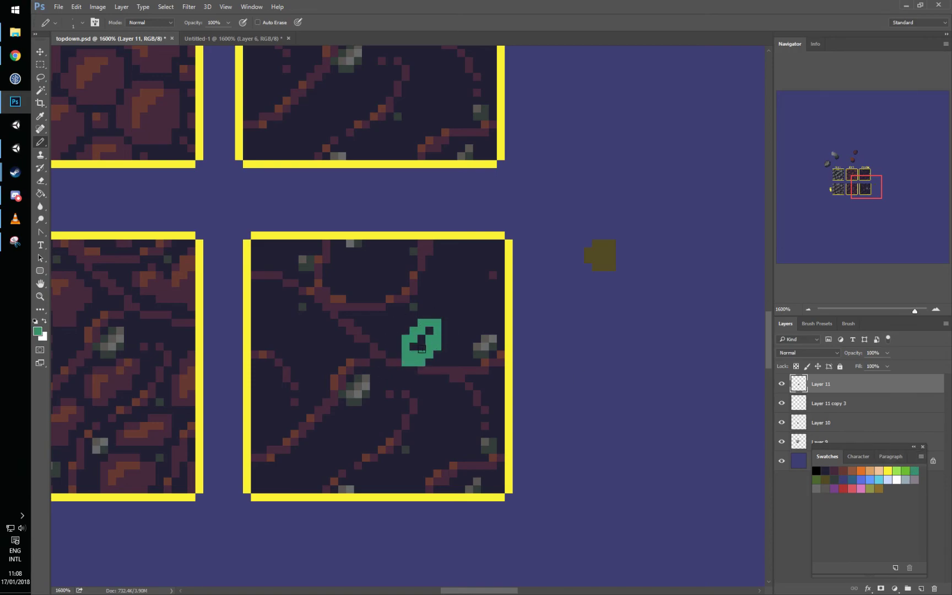
key("ctrl+z")
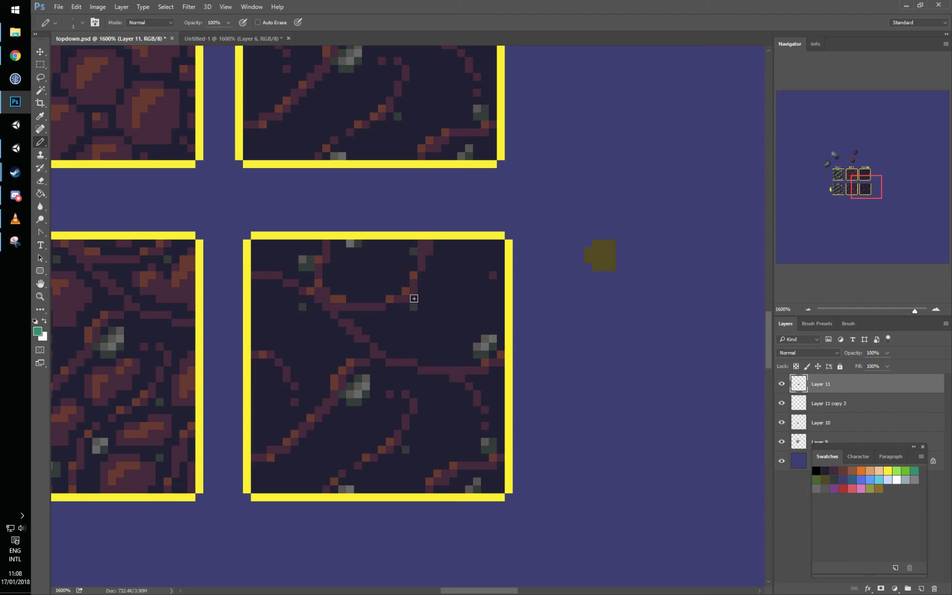
Step: Add leaf green and a teal corner pixel to the olive colour sample beside the alt roots tile
left_click(817, 477)
mouse_move(599, 235)
left_mouse_down()
mouse_move(589, 251)
mouse_move(604, 246)
left_mouse_up()
left_click(915, 472)
left_click(589, 237)
mouse_move(666, 270)
left_mouse_down()
mouse_move(638, 277)
mouse_move(628, 295)
mouse_move(572, 296)
mouse_move(575, 284)
left_mouse_up()
Step: Pencil a small olive leaf below the colour sample and shade its upper part with the sampled green and teal
left_click(559, 284, "alt")
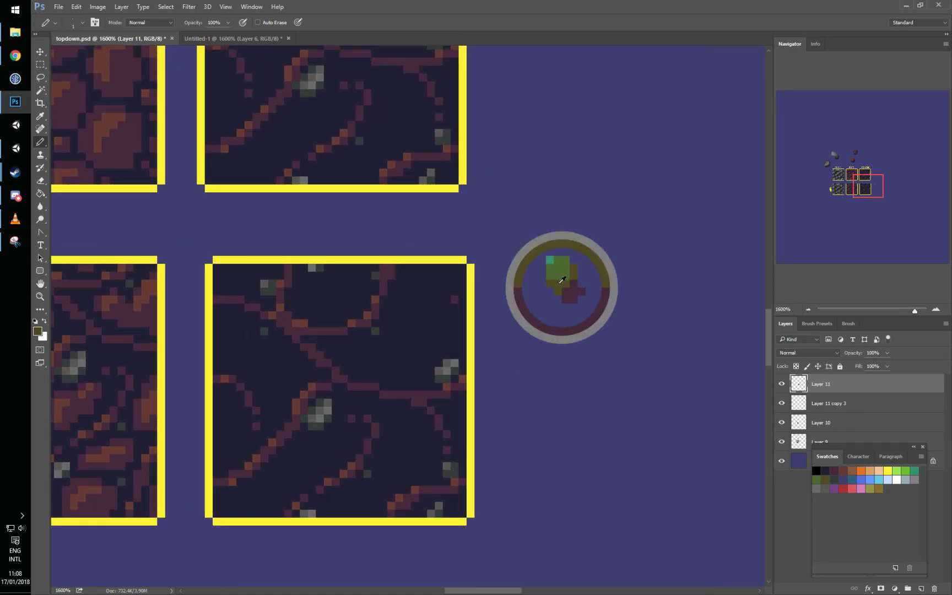
mouse_move(552, 337)
left_mouse_down()
mouse_move(514, 348)
mouse_move(501, 383)
mouse_move(522, 394)
left_mouse_up()
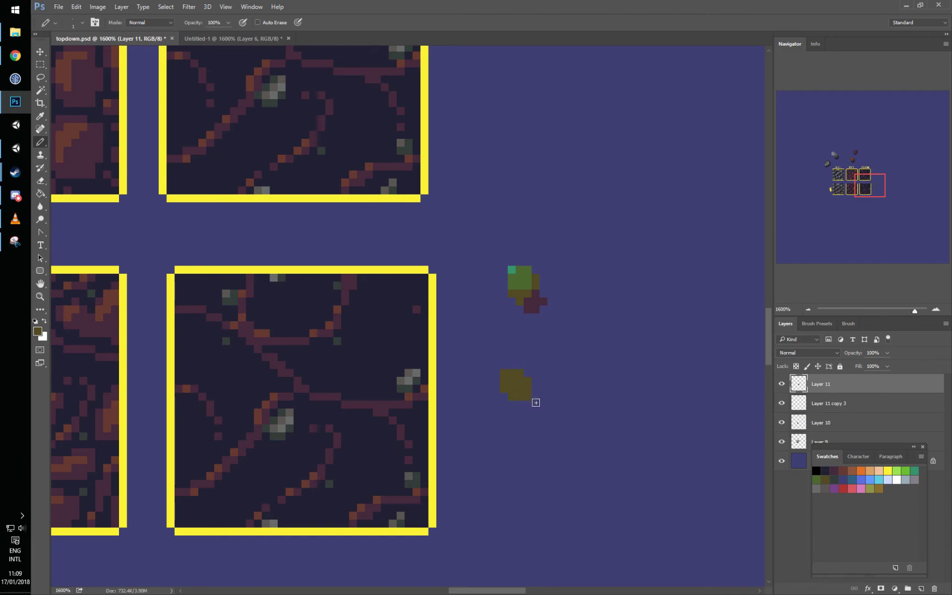
left_click(526, 291, "alt")
mouse_move(503, 370)
left_mouse_down()
mouse_move(506, 385)
mouse_move(517, 386)
left_mouse_up()
left_click(525, 388, "alt")
left_click(511, 272, "alt")
left_click_drag(503, 381, 511, 373)
Step: Refine the first leaf with single olive and green pixels around its teal highlights
left_click(524, 391, "alt")
left_click(503, 372)
left_click(512, 381)
left_click(520, 381, "alt")
left_click(502, 373)
key("super")
key("super")
left_click(567, 388)
left_click_drag(581, 370, 544, 368)
left_click(465, 369)
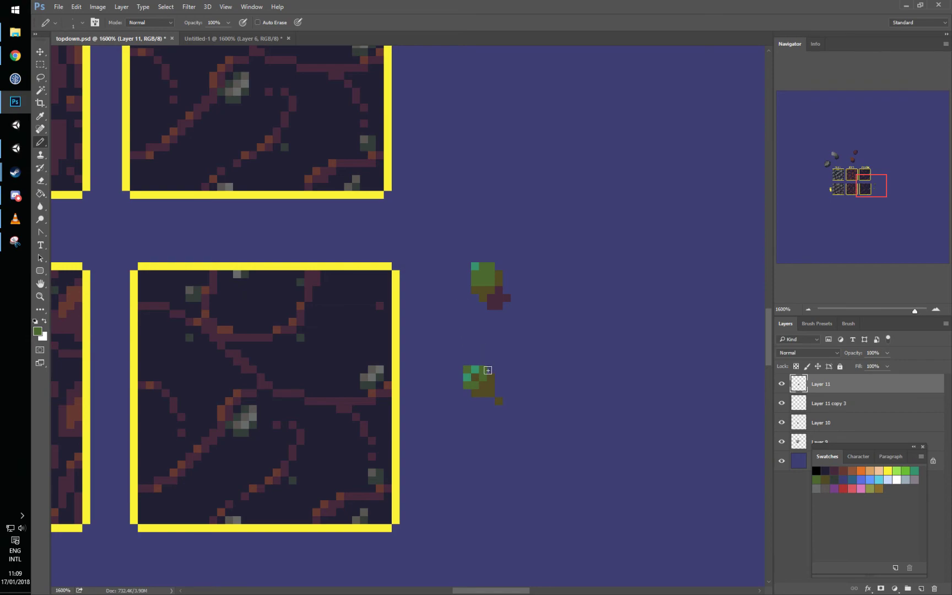
Step: Pencil a second, wider olive leaf beside the first, adding maroon shadow pixels to both leaves and green shading to the new one
mouse_move(538, 404)
left_mouse_down()
mouse_move(536, 395)
mouse_move(576, 374)
mouse_move(546, 394)
mouse_move(555, 394)
left_mouse_up()
left_click(499, 299, "alt")
left_click(476, 392)
left_click(577, 385)
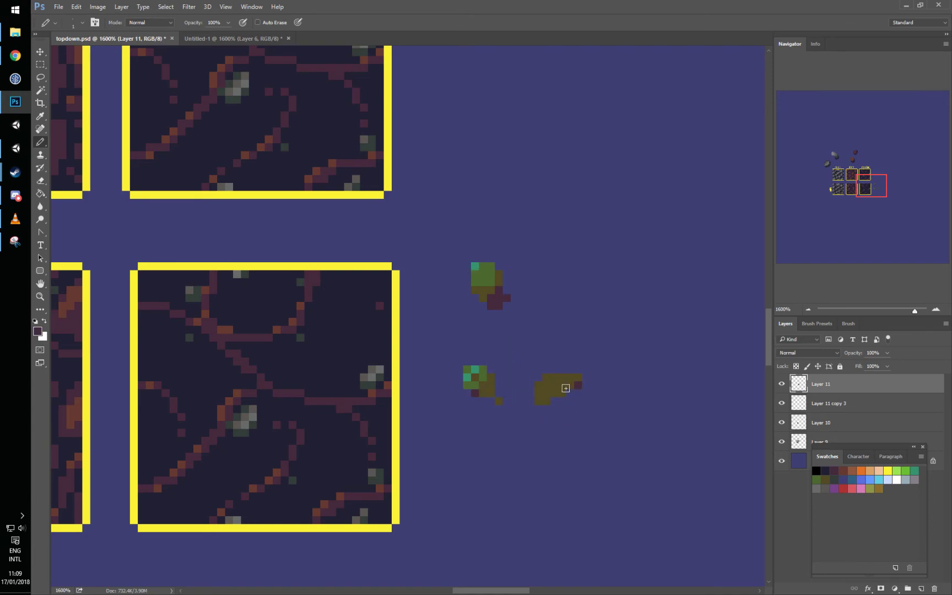
left_click(554, 400)
left_click_drag(555, 378, 540, 383)
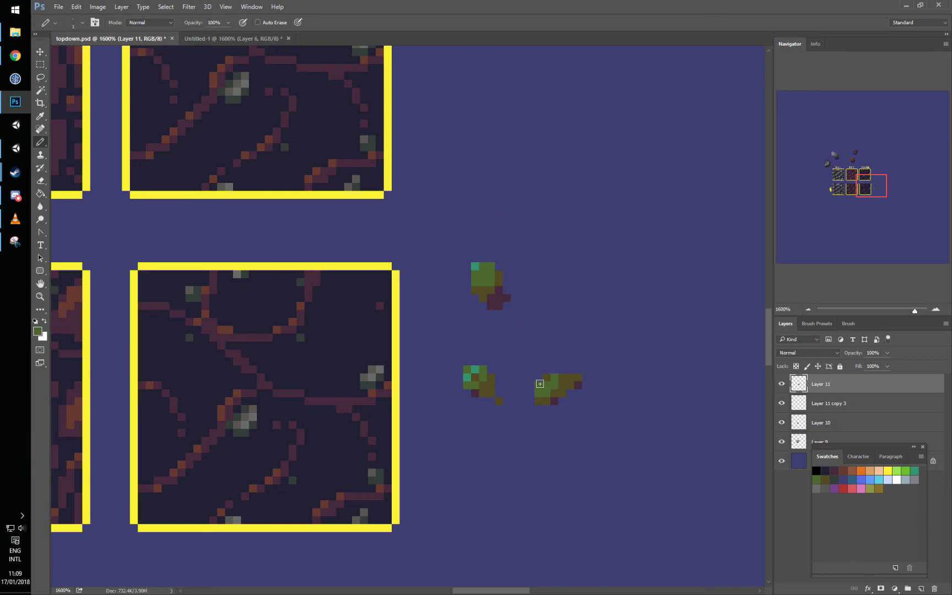
Step: Add a teal highlight to the second leaf and rework its upper edge with green and olive pixels
left_click(476, 266, "alt")
key("ctrl+alt+z")
key("ctrl+alt+z")
left_click(546, 385)
key("ctrl+alt+z")
left_click(566, 381)
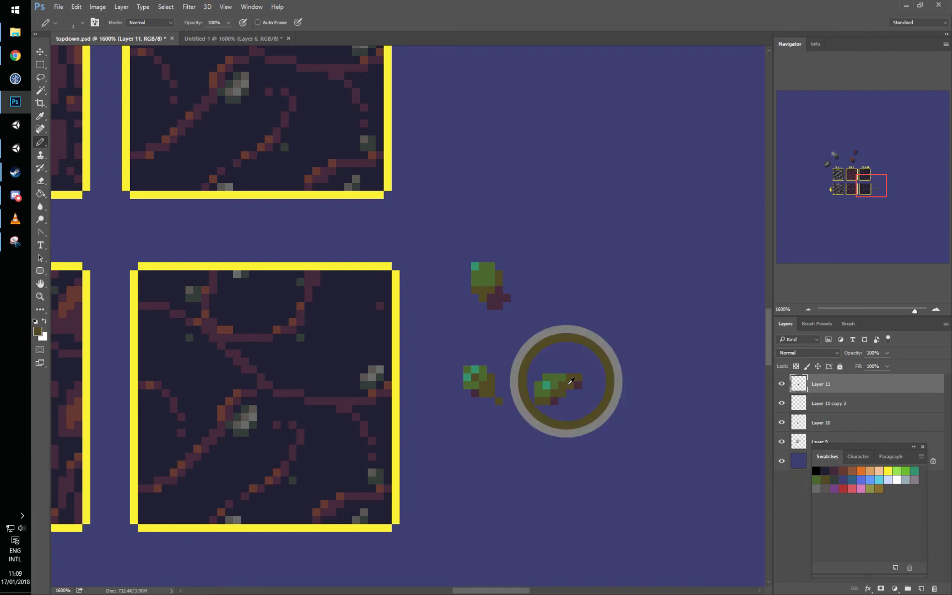
left_click(554, 377)
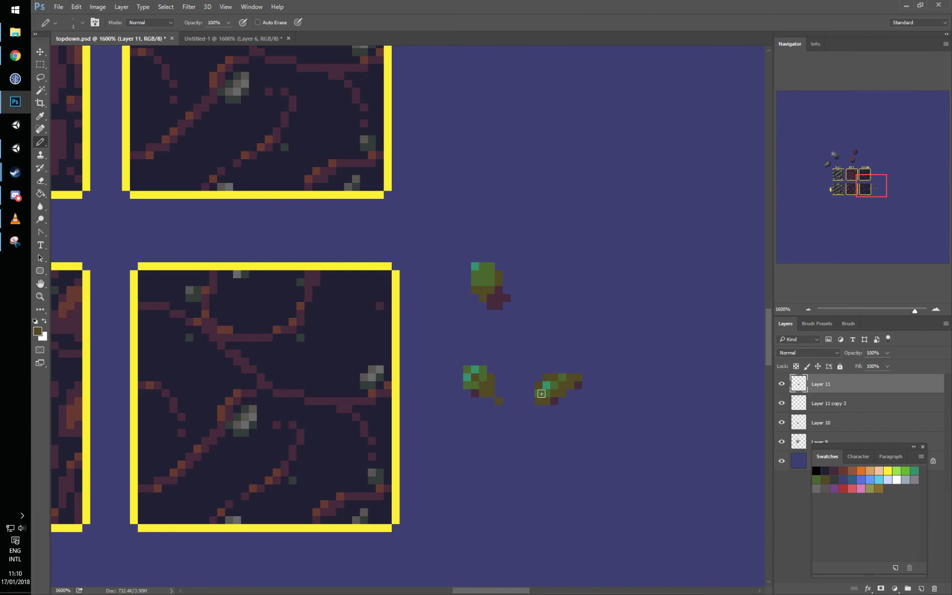
Step: Extend the pointed end of the second leaf with olive pixels
left_click_drag(591, 387, 529, 407)
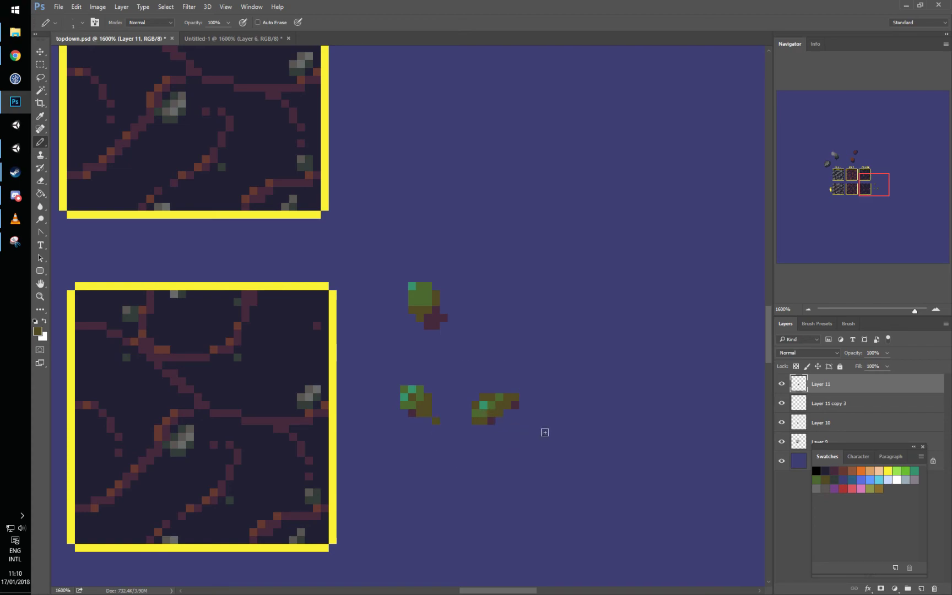
left_click_drag(469, 434, 489, 411)
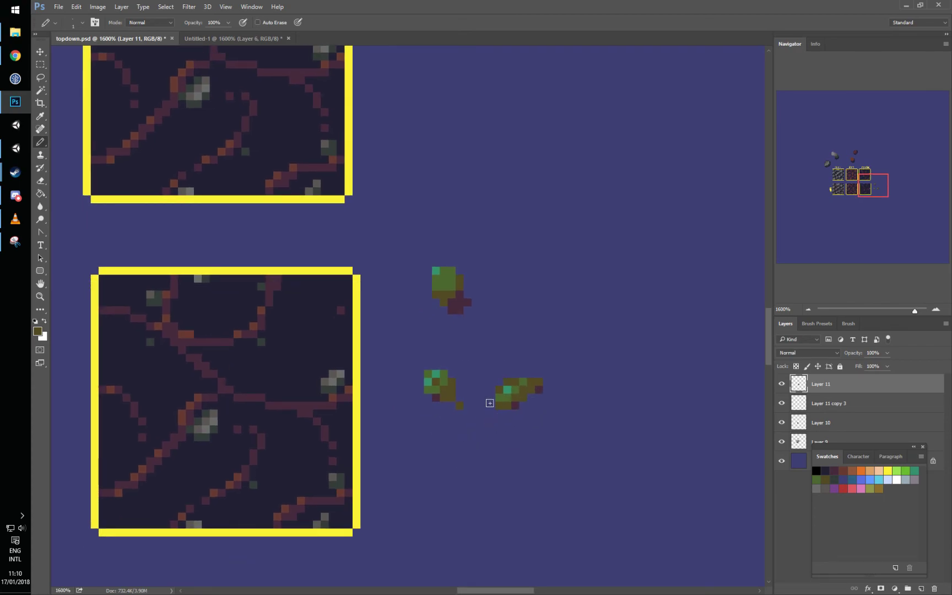
left_click(546, 396)
left_click(547, 388)
Step: Pencil a third, arched olive leaf below the first two, with a maroon shadow pixel and green shading on its lower end
scroll(485, 442, "down", 3)
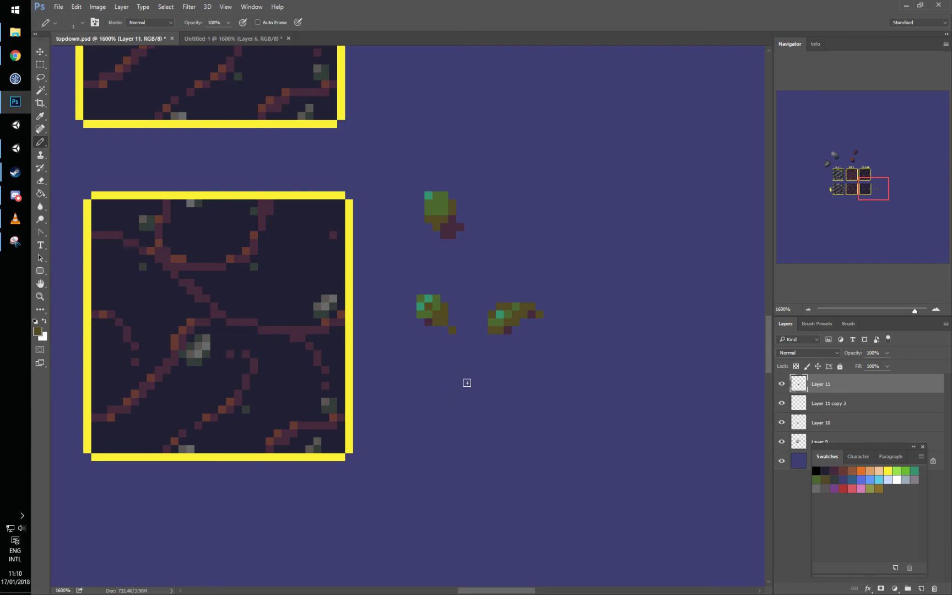
left_click_drag(464, 396, 441, 395)
left_click(441, 388)
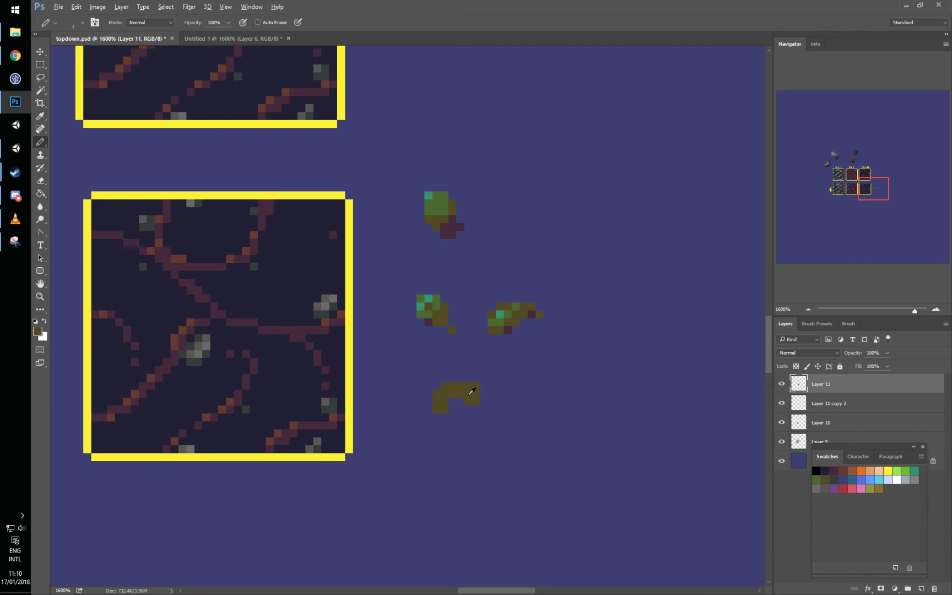
left_click(509, 329, "alt")
left_click(443, 409)
key("ctrl+z")
left_click(438, 402)
Step: Add a teal highlight on top of the arched leaf, maroon shadow pixels underneath and green shading along its body
left_click(500, 314, "alt")
left_click(452, 385)
left_click(448, 413, "alt")
left_click(461, 402)
left_click(477, 401)
left_click(464, 387, "alt")
left_click(475, 394)
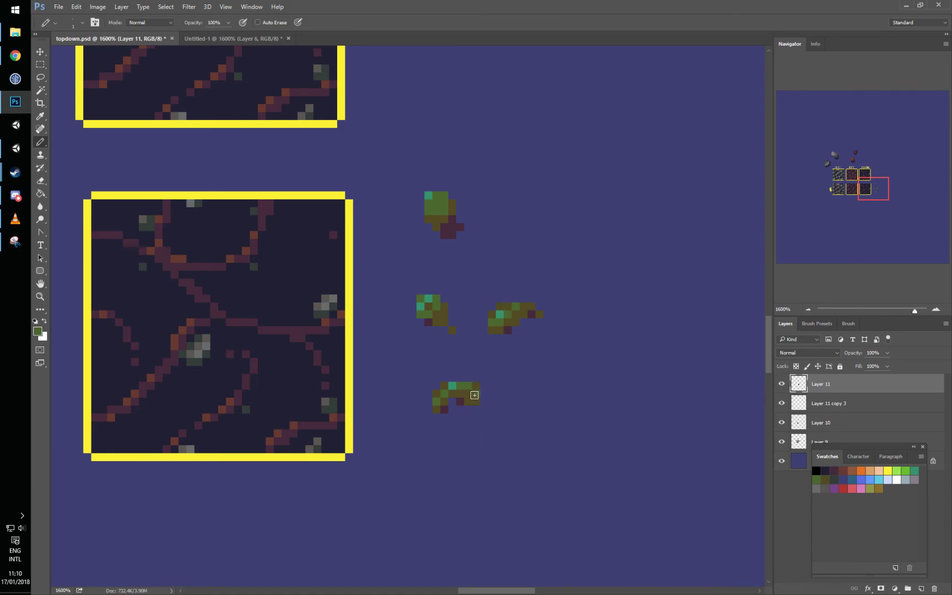
Step: Pencil a fourth, upright olive leaf beside the arched one and shade it with green and maroon pixels
left_click(477, 397, "alt")
mouse_move(542, 408)
left_mouse_down()
mouse_move(540, 419)
mouse_move(524, 416)
mouse_move(531, 436)
mouse_move(531, 402)
left_mouse_up()
left_click(479, 390, "alt")
left_click(532, 402)
left_click(535, 421, "alt")
left_click(531, 424)
left_click(462, 401, "alt")
left_click(539, 425)
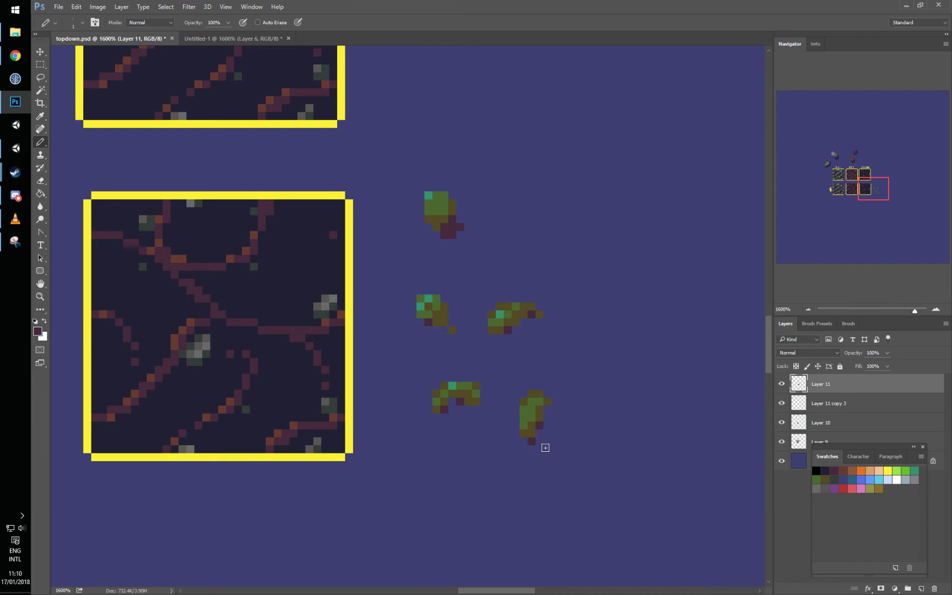
Step: Reshape the lower tip of the upright leaf with an olive end pixel and a shifted maroon pixel, clearing the strip beside it
left_click(527, 436, "alt")
left_click(531, 448)
left_click(529, 441, "alt")
left_click(523, 441)
key("m")
left_click_drag(527, 438, 554, 444)
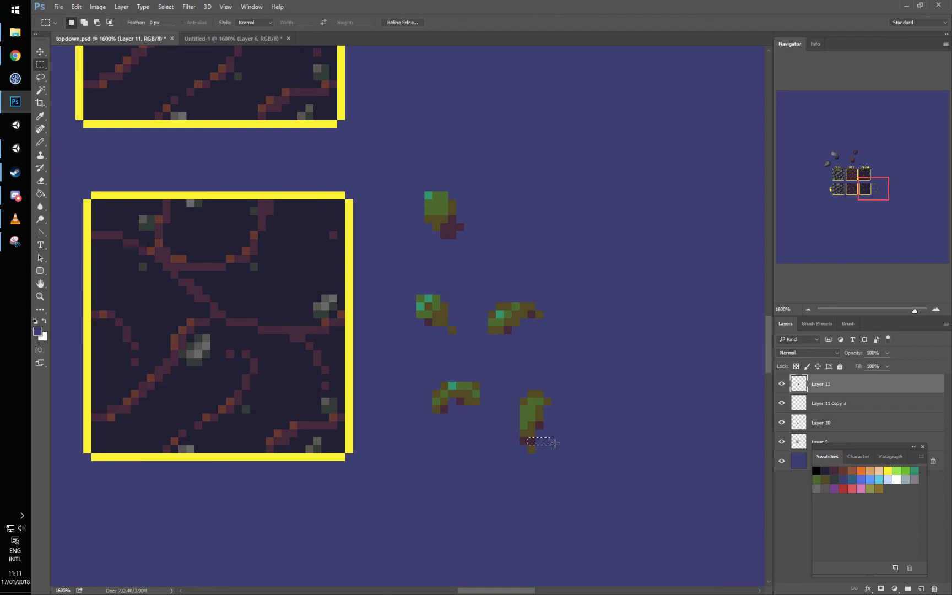
left_click(567, 440)
Step: Add teal highlight pixels near the top and along the outer edge of the upright olive leaf with the Pencil
key("b")
left_click(454, 383, "alt")
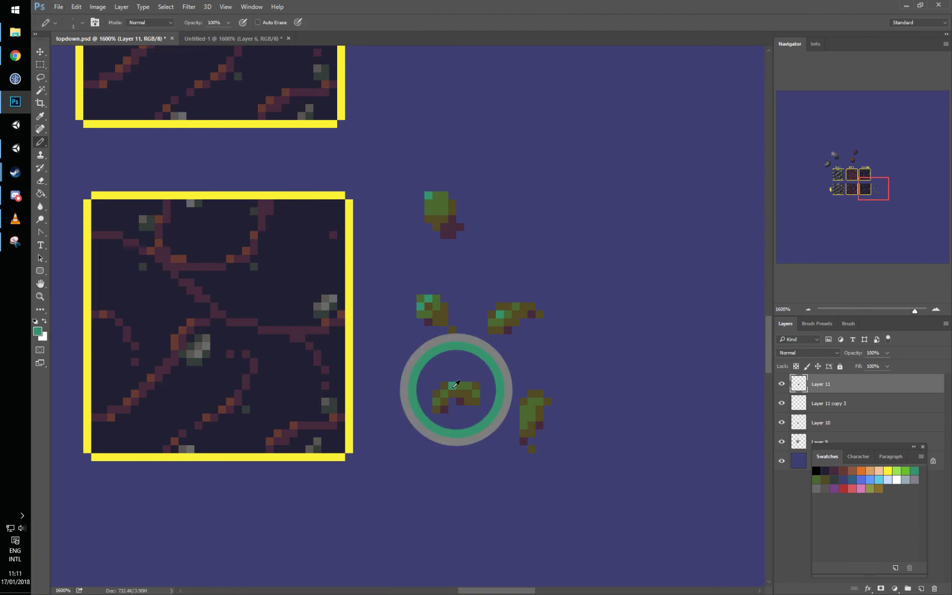
left_click_drag(525, 415, 523, 409)
left_click(529, 404)
left_click(540, 411, "alt")
left_click(523, 409)
left_click_drag(524, 420, 531, 408)
left_click(527, 422, "alt")
left_click(540, 413, "alt")
left_click(534, 402, "alt")
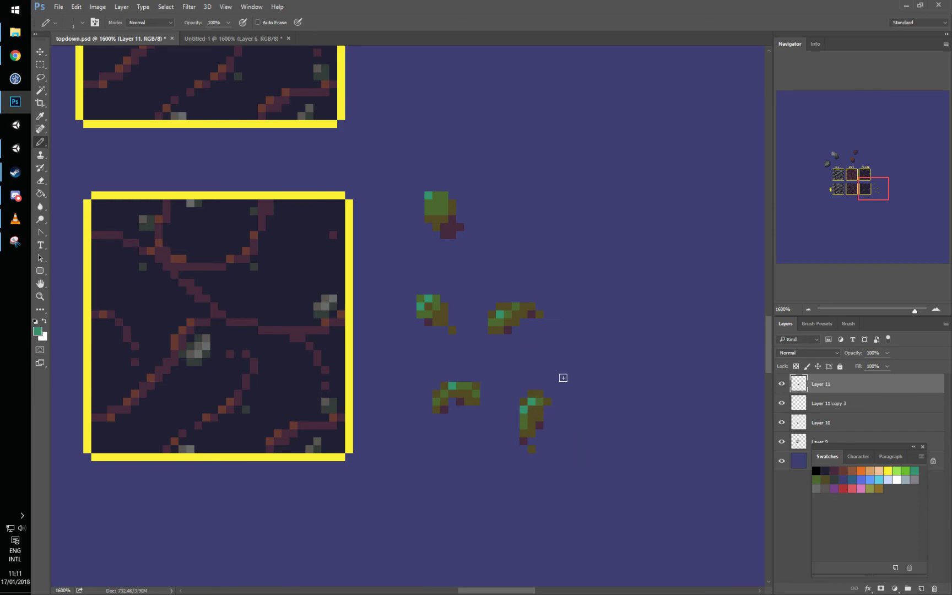
Step: Copy the upright leaf to the upper middle of the alternate roots tile and the curved leaf to its middle-left area
left_click_drag(563, 368, 571, 388)
key("m")
mouse_move(520, 409)
left_mouse_down()
mouse_move(574, 489)
mouse_move(502, 445)
mouse_move(274, 407)
mouse_move(154, 366)
mouse_move(170, 362)
mouse_move(212, 411)
mouse_move(238, 388)
mouse_move(270, 324)
mouse_move(246, 278)
mouse_move(238, 292)
mouse_move(278, 283)
left_mouse_up()
key("ctrl+d")
key("ctrl+z")
key("ctrl+d")
mouse_move(483, 315)
left_mouse_down()
mouse_move(563, 358)
mouse_move(355, 341)
mouse_move(300, 325)
mouse_move(300, 404)
mouse_move(166, 329)
mouse_move(170, 340)
left_mouse_up()
left_click(439, 251)
Step: Copy the small round leaf to the lower part of the alternate roots tile and the arched leaf to its upper-right area
left_click_drag(401, 299, 479, 369)
left_click_drag(447, 326, 270, 440)
left_click(482, 331)
left_click_drag(421, 384, 497, 442)
mouse_move(475, 431)
left_mouse_down()
mouse_move(476, 420)
mouse_move(304, 394)
mouse_move(347, 290)
left_mouse_up()
left_click(362, 298)
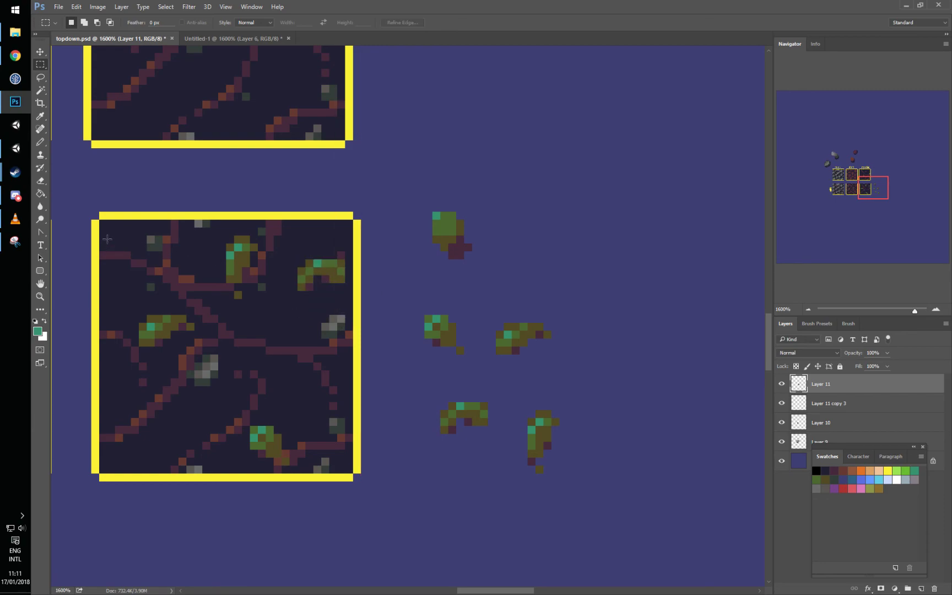
Step: Copy the leafy alternate roots tile into the Untitled-1 document and reapply the last filter to shift its seams inward
left_click_drag(97, 218, 361, 473)
key("ctrl+Tab")
key("ctrl+v")
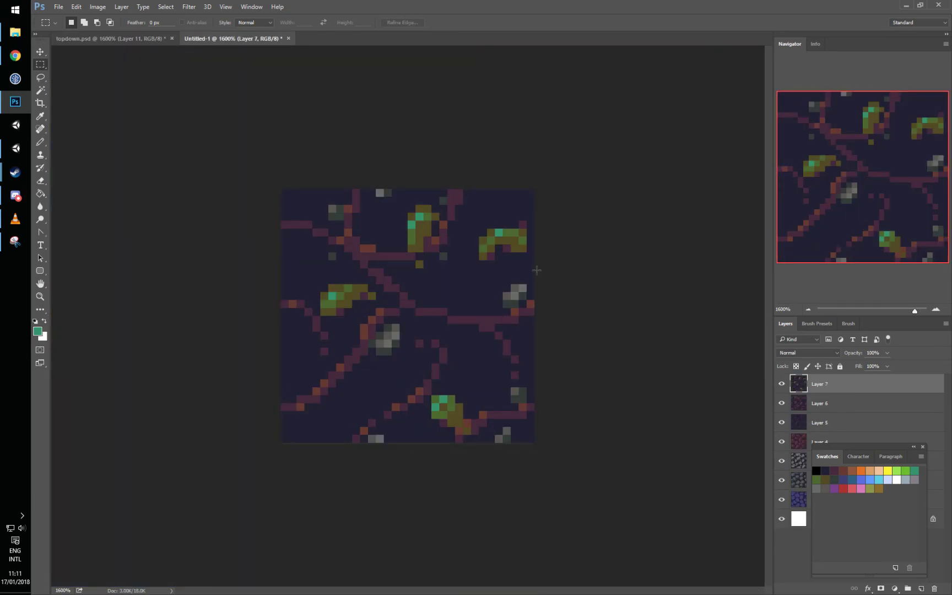
key("ctrl+f")
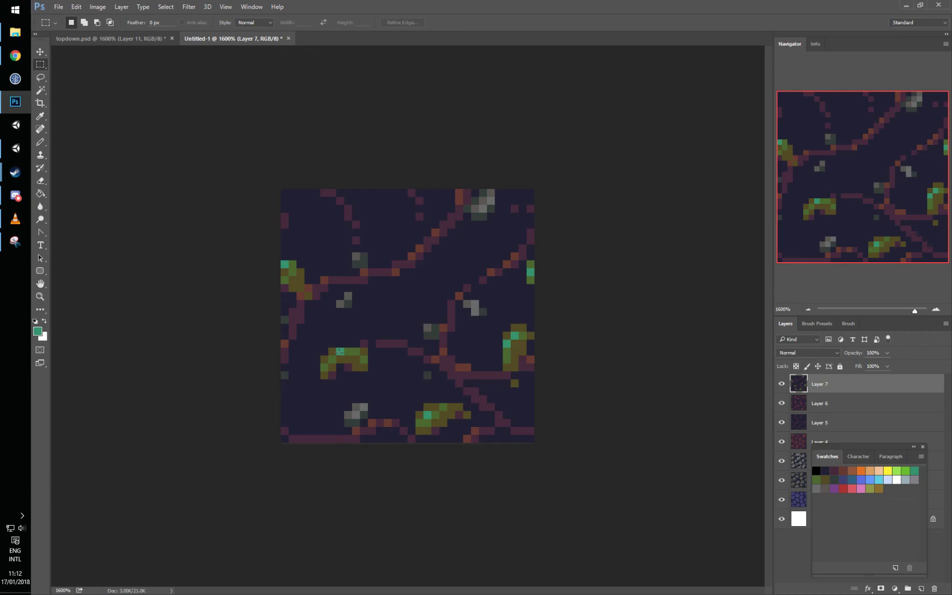
Step: Move the arched leaf up and slightly right, off the end of the root, onto empty ground
key("b")
left_click(396, 344, "alt")
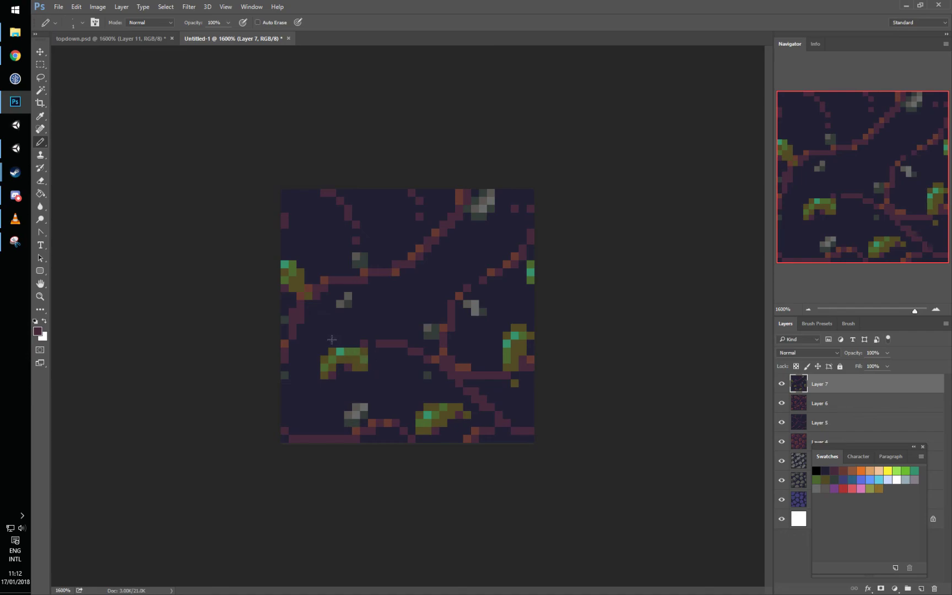
key("m")
left_click_drag(320, 348, 367, 375)
mouse_move(350, 372)
left_mouse_down("ctrl")
mouse_move(358, 341)
mouse_move(383, 317)
mouse_move(366, 320)
left_mouse_up("ctrl")
key("ctrl+d")
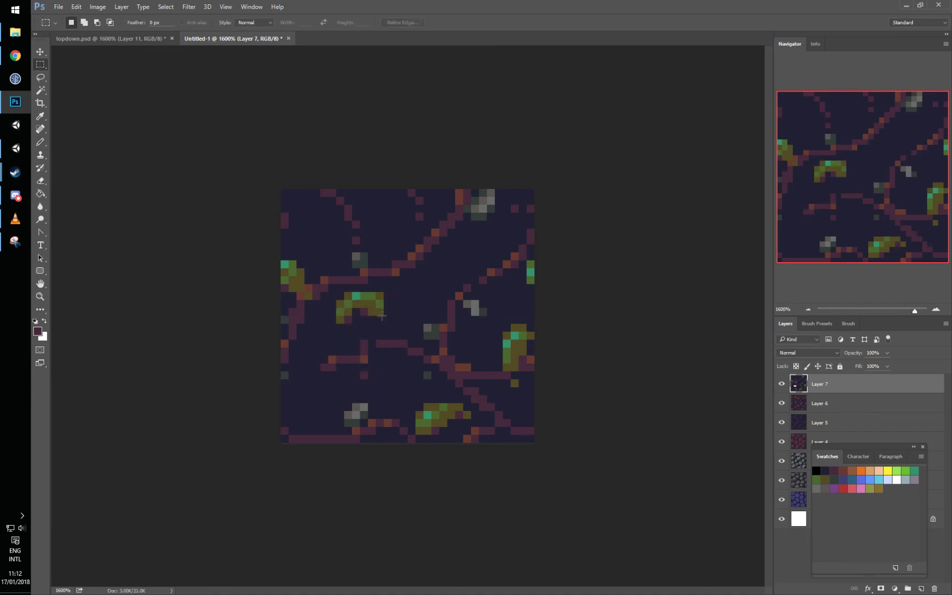
Step: Pencil a short root linking the arched leaf to the root below and retouch a root pixel on the tile's lower edge
key("b")
left_click(395, 341, "alt")
left_click_drag(387, 321, 394, 335)
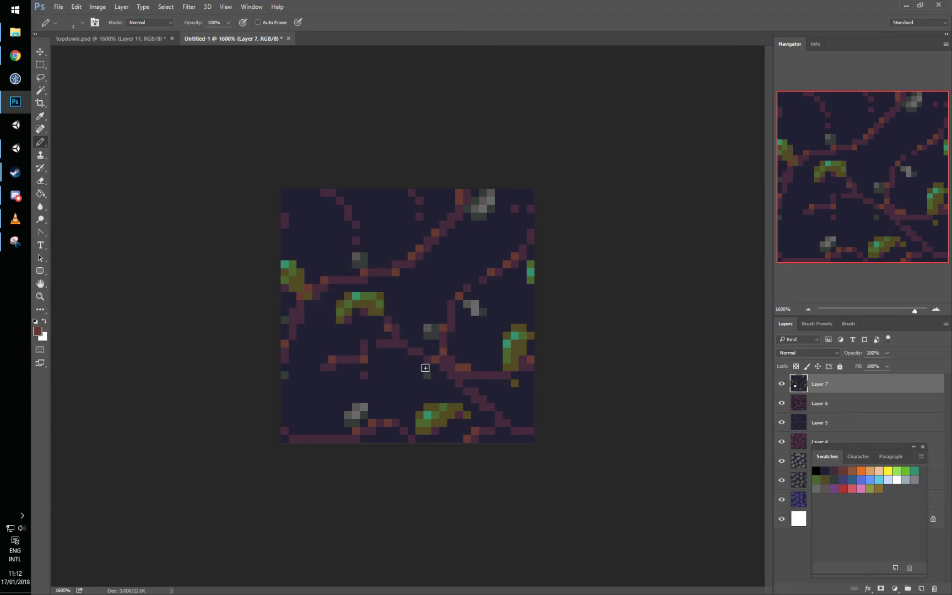
left_click(385, 331, "alt")
left_click(469, 441, "alt")
left_click(412, 440)
Step: Reapply the last filter three times to shift the tile and bring other seams into view
key("ctrl+f")
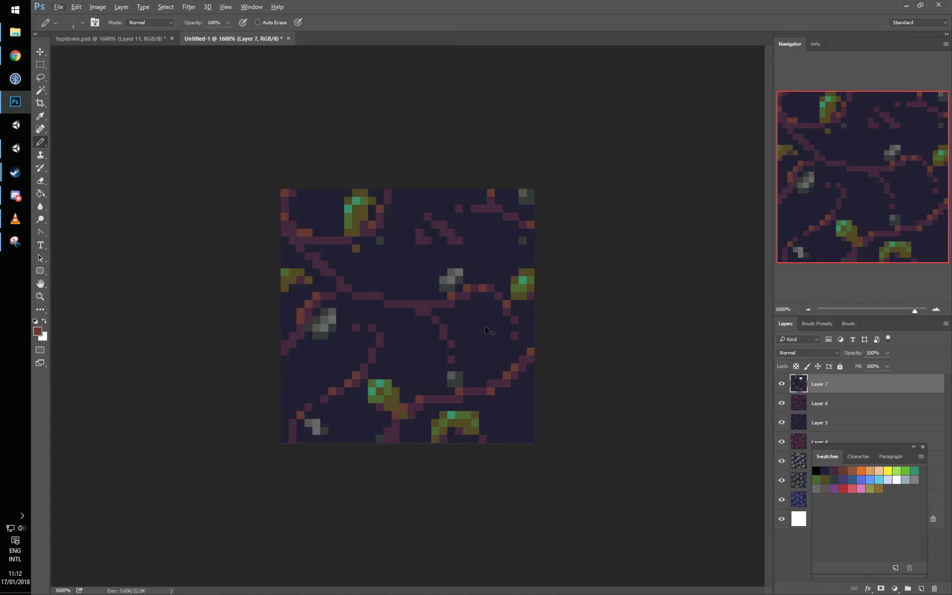
key("ctrl+f")
key("ctrl+f")
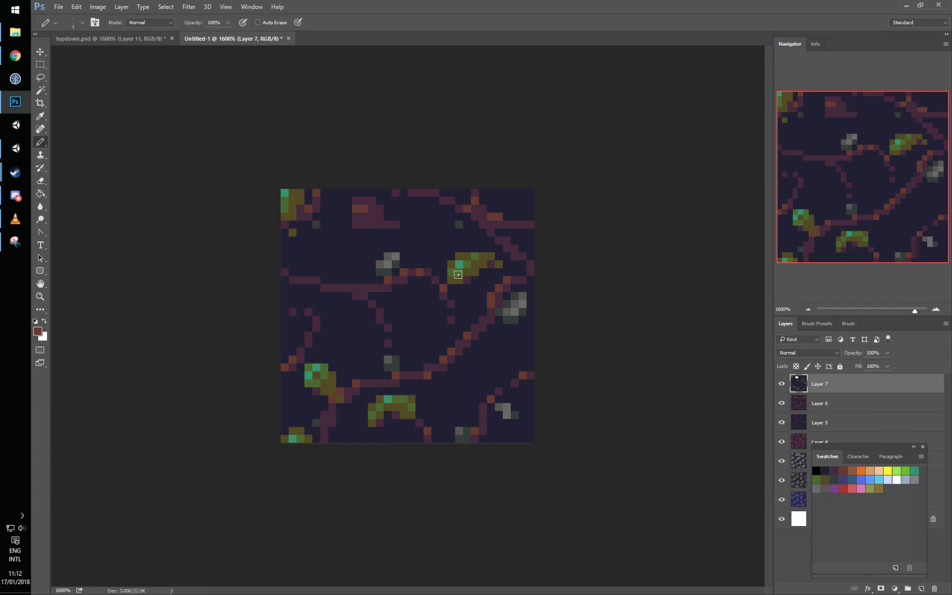
left_click(104, 38)
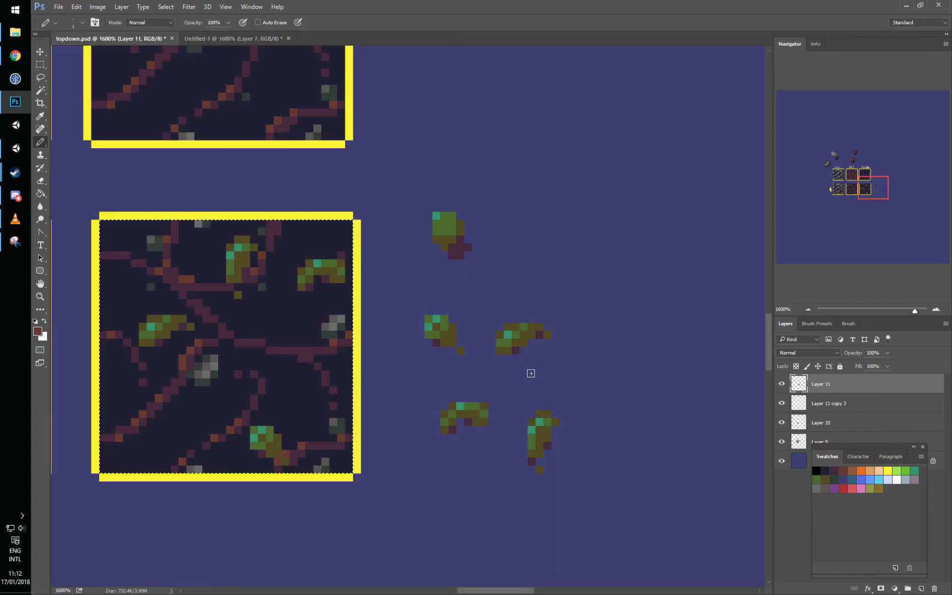
key("m")
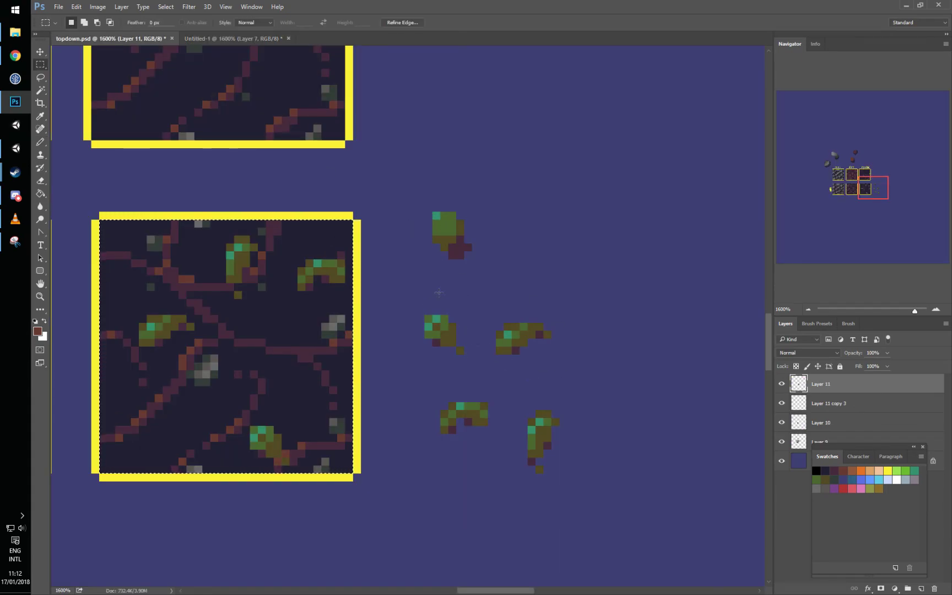
left_click(187, 39)
Step: Pencil an extra slanted olive leaf beside the upper grey pebble, with green shading and a teal highlight on top
key("b")
left_click(476, 268, "alt")
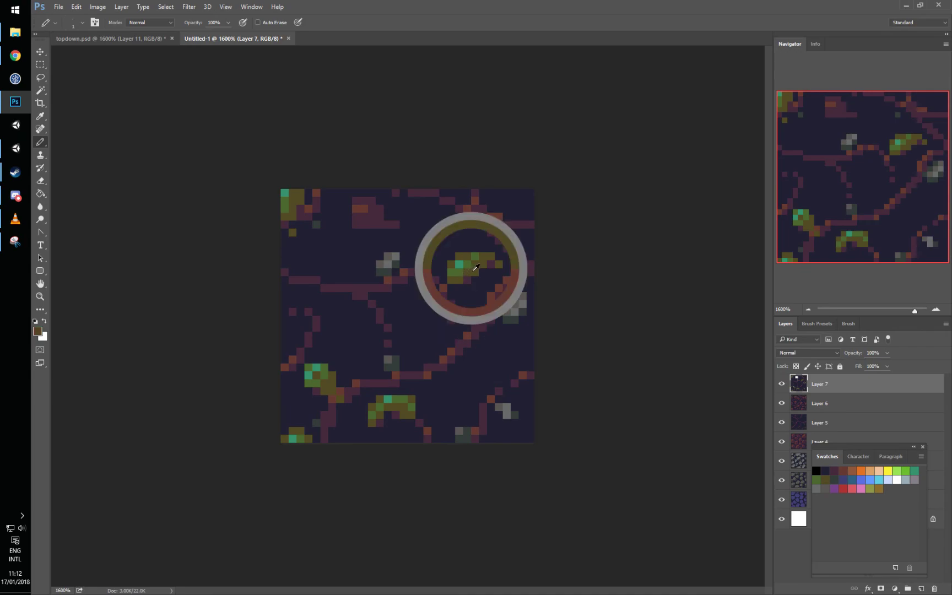
mouse_move(354, 273)
left_mouse_down()
mouse_move(318, 244)
mouse_move(316, 256)
mouse_move(338, 255)
mouse_move(349, 272)
mouse_move(324, 264)
mouse_move(365, 280)
mouse_move(325, 265)
mouse_move(347, 262)
left_mouse_up()
left_click(339, 279, "alt")
left_click(459, 271, "alt")
left_click(460, 264, "alt")
left_click(332, 248)
Step: Finish the new leaf with a maroon shadow pixel and a rust-brown pixel joining its lower end to the root
left_click(334, 275, "alt")
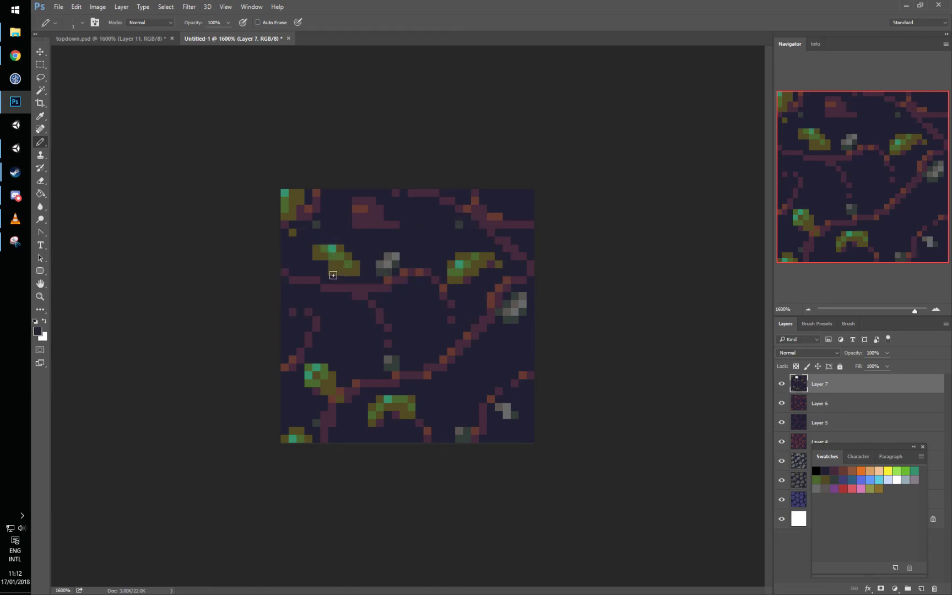
left_click(381, 284, "alt")
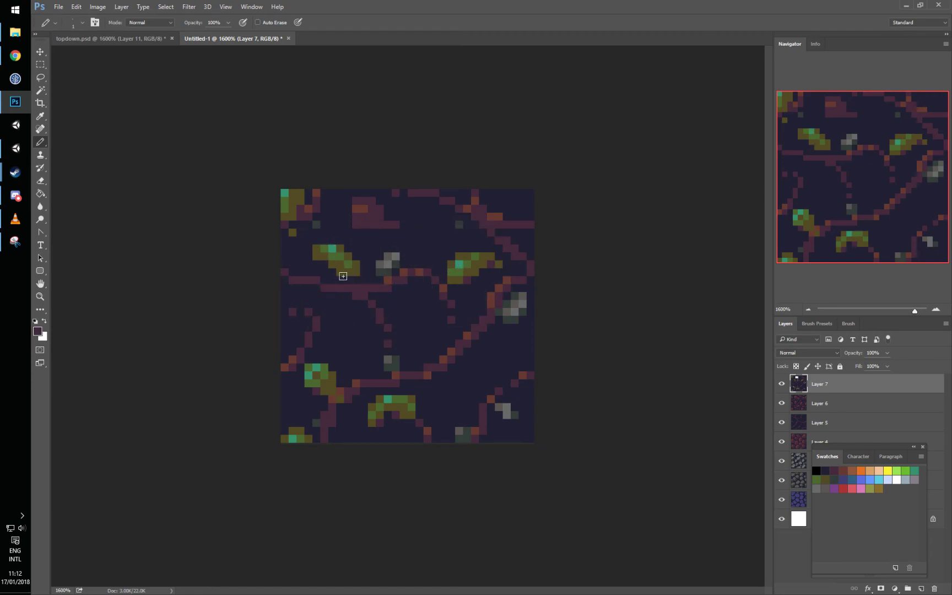
left_click(316, 258)
left_click(362, 279)
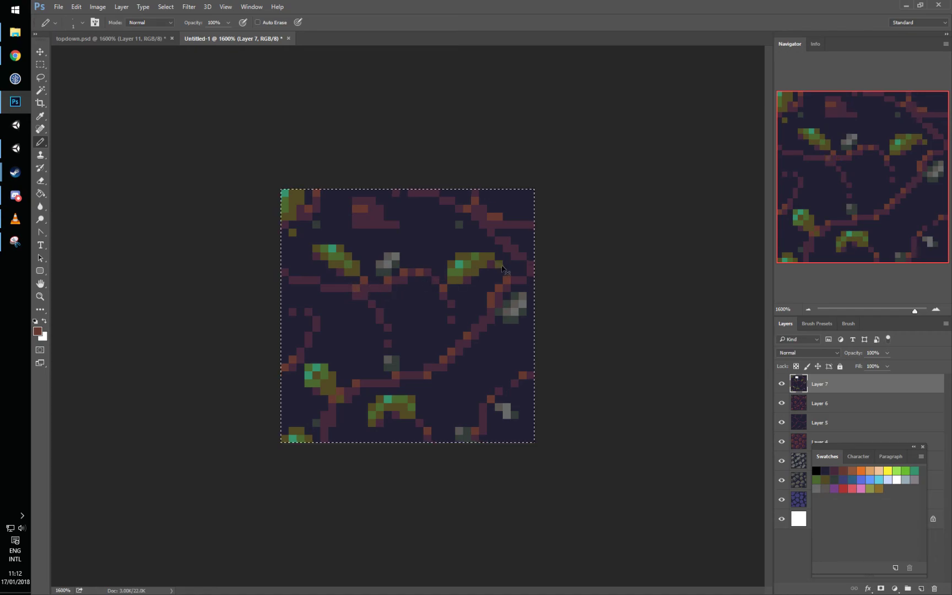
Step: Copy the finished leafy tile back into topdown.psd over the alternate roots tile and view the whole tile set
left_click(151, 39)
scroll(490, 296, "down", 4)
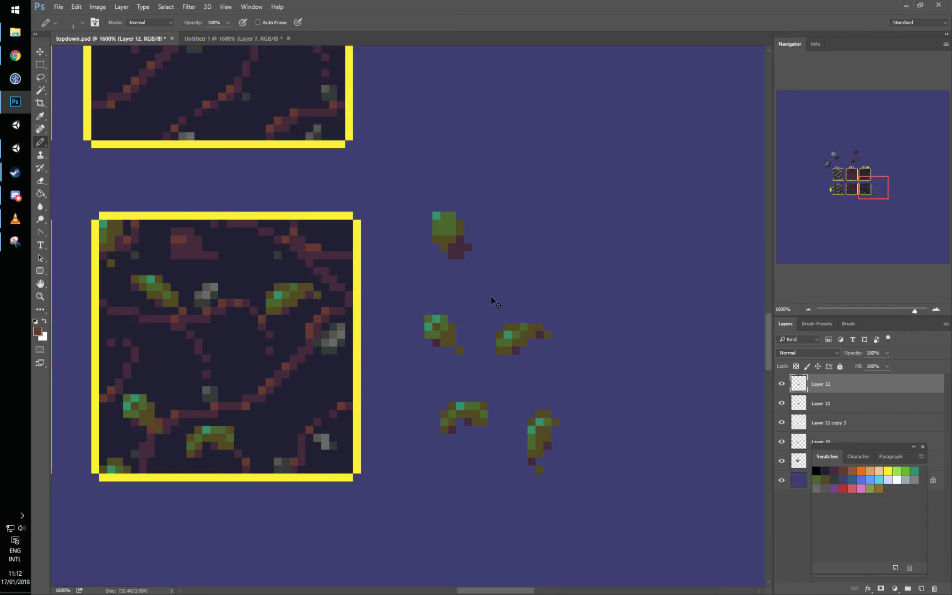
scroll(491, 296, "up", 2)
scroll(491, 296, "up", 1)
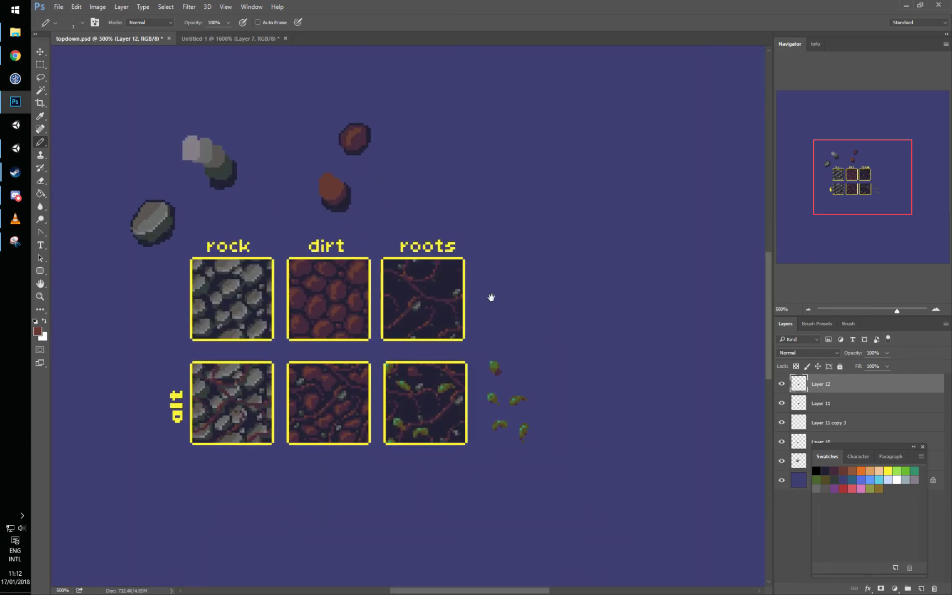
left_click_drag(284, 300, 373, 270)
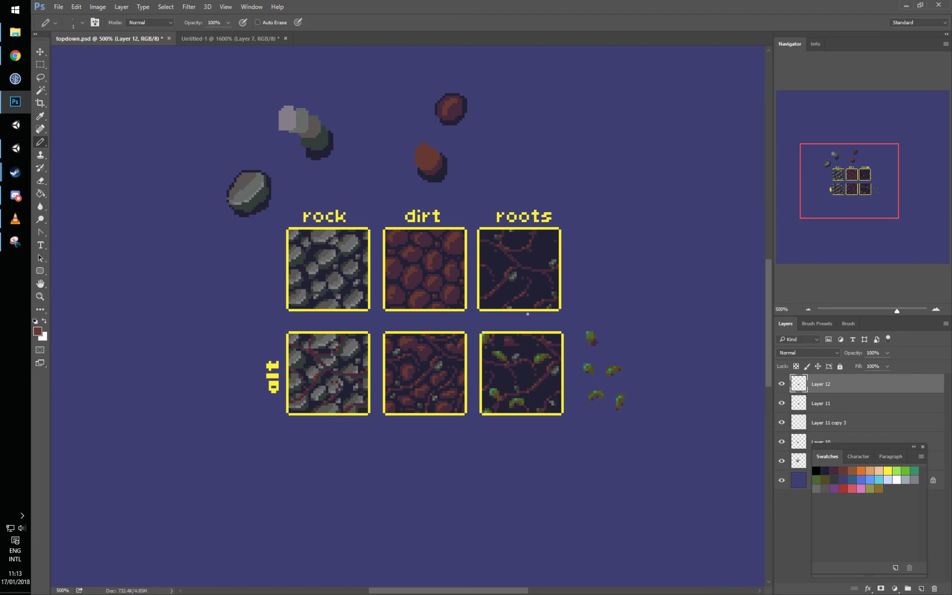
Step: Duplicate the alternate rock tile onto a new layer and undo its trial move
key("m")
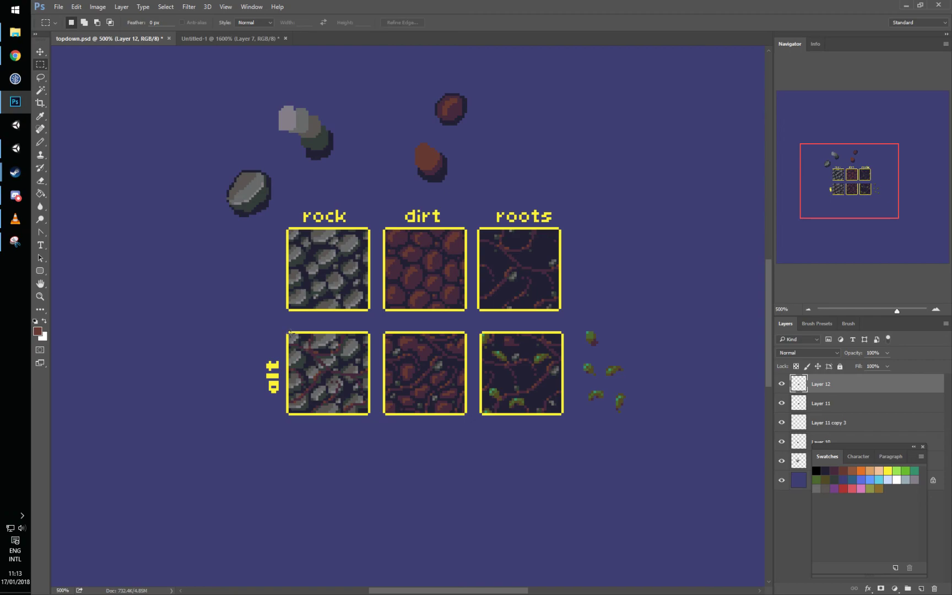
left_click_drag(288, 331, 369, 413)
key("ctrl+j")
left_click_drag(380, 273, 379, 375)
key("ctrl+z")
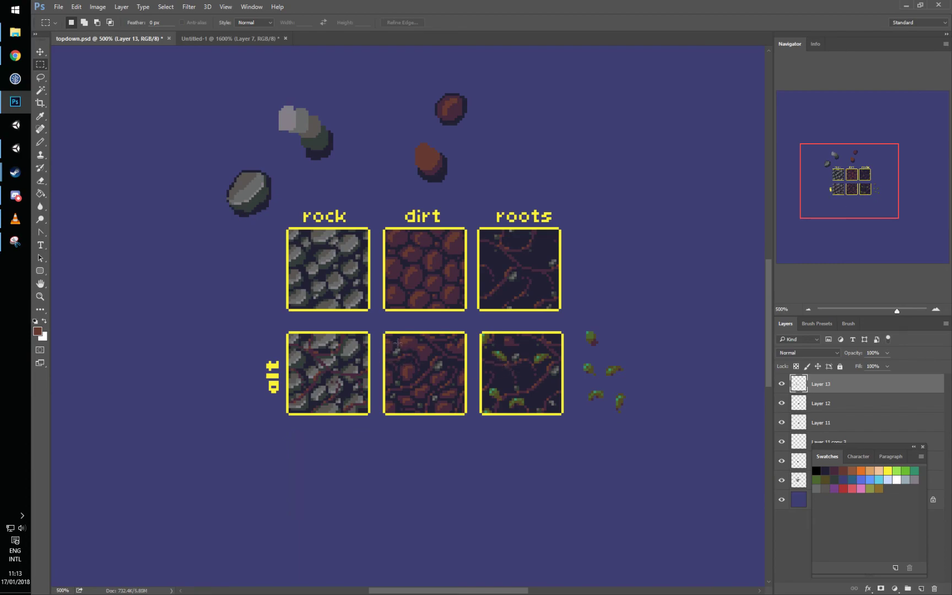
Step: Copy the alternate dirt tile into the Untitled-1 document and place the leafy roots Layer 7 above it
left_click_drag(384, 334, 466, 413)
key("ctrl+Tab")
key("ctrl+v")
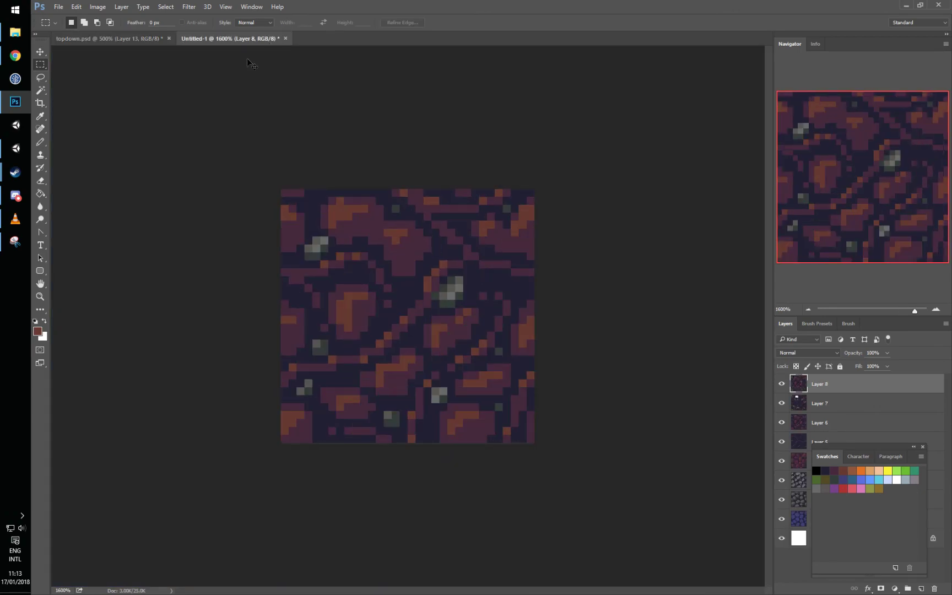
left_click_drag(808, 409, 834, 378)
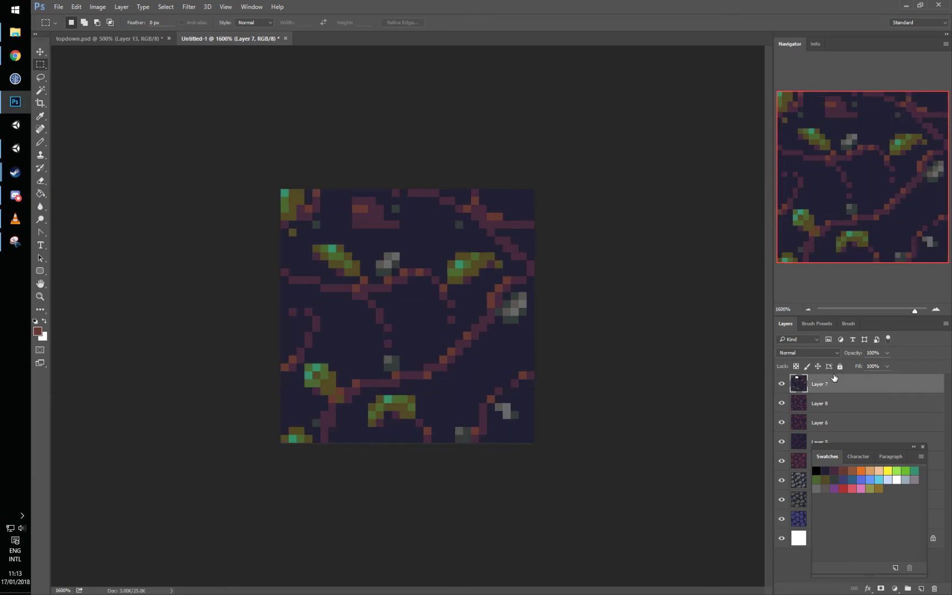
Step: Copy the alternate roots tile from topdown.psd and paste it as a new layer in the Untitled-1 document
left_click(129, 40)
left_click_drag(421, 365, 516, 371)
key("ctrl+c")
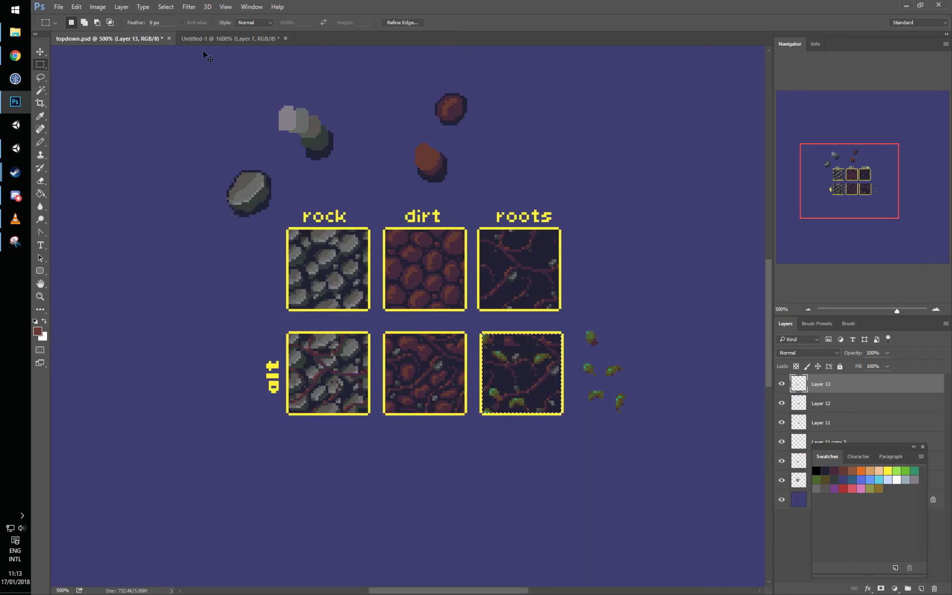
left_click(203, 38)
key("ctrl+v")
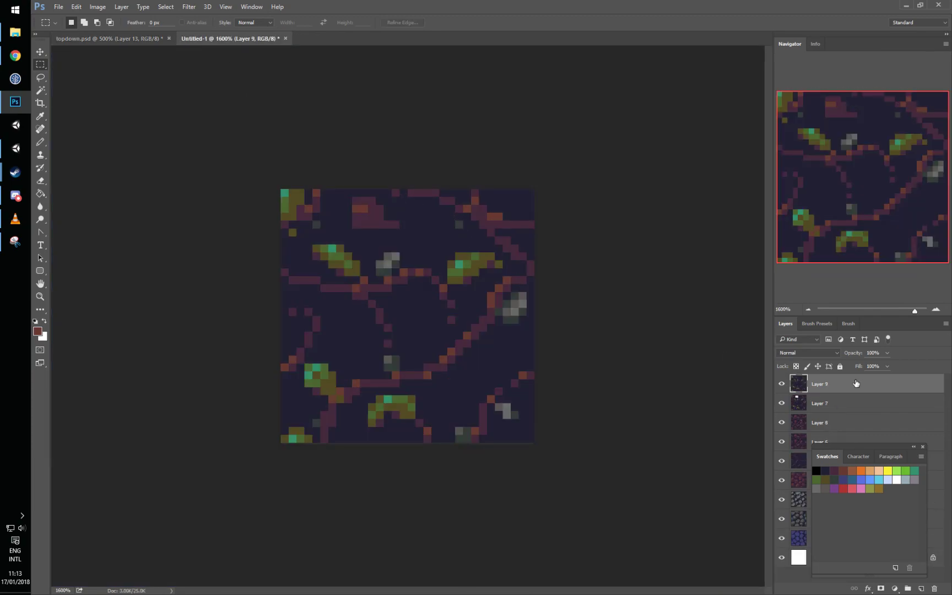
Step: Delete the older roots Layer 7 and lower the opacity of Layer 9 to about 53%
right_click(845, 406)
left_click(771, 202)
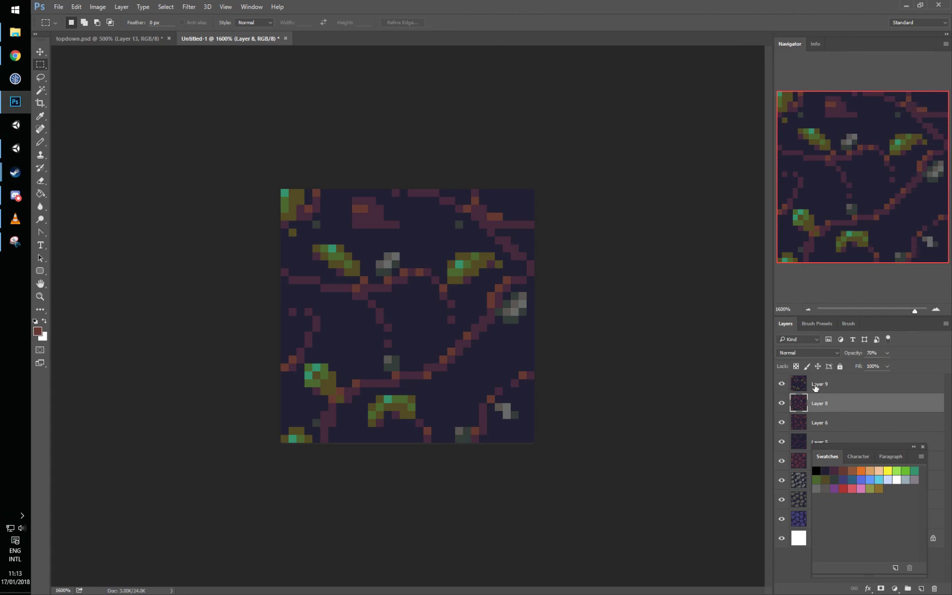
left_click(845, 385)
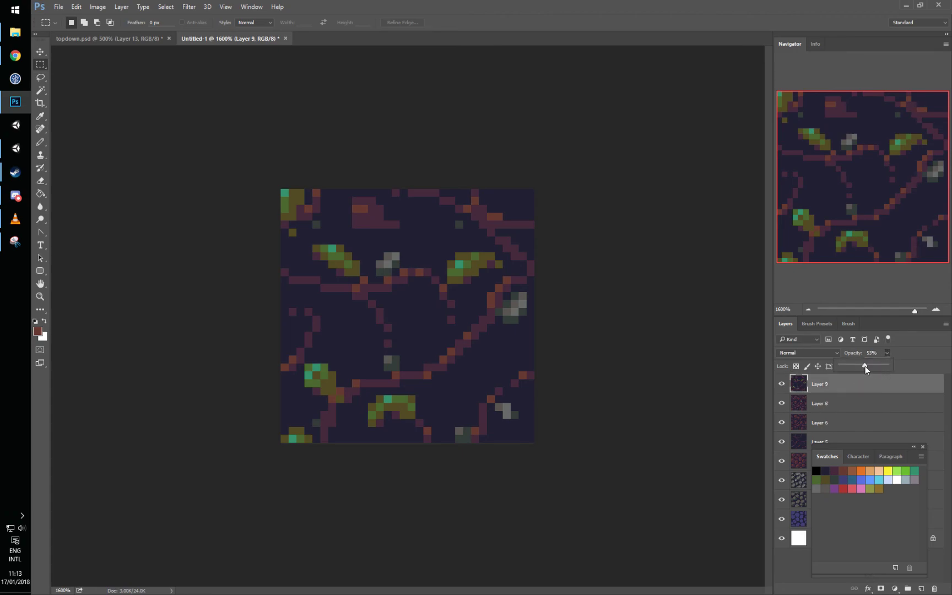
left_click_drag(865, 365, 864, 365)
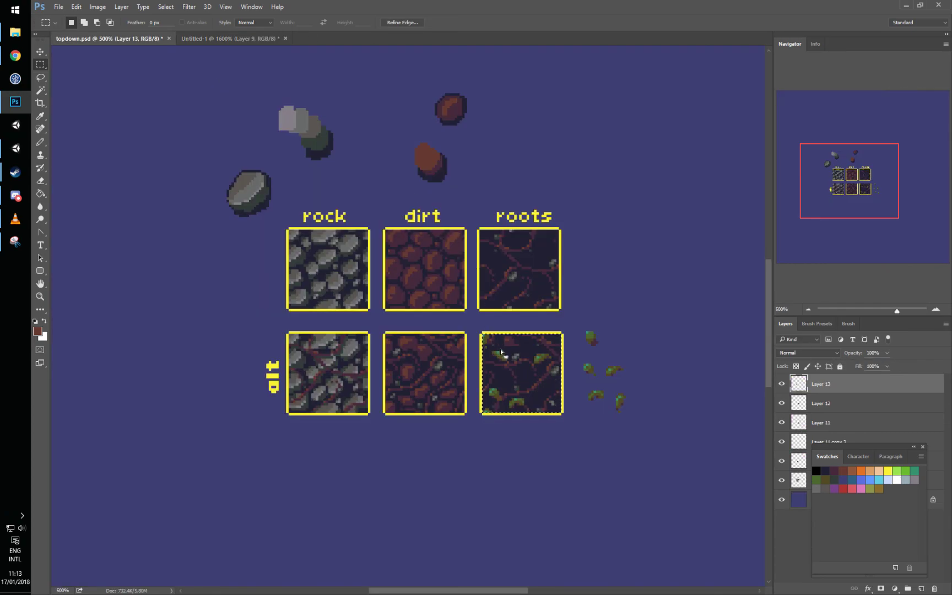
Step: In topdown.psd, duplicate the alternate rock tile onto its own layer in the empty area below the tile set
scroll(256, 179, "down", 5)
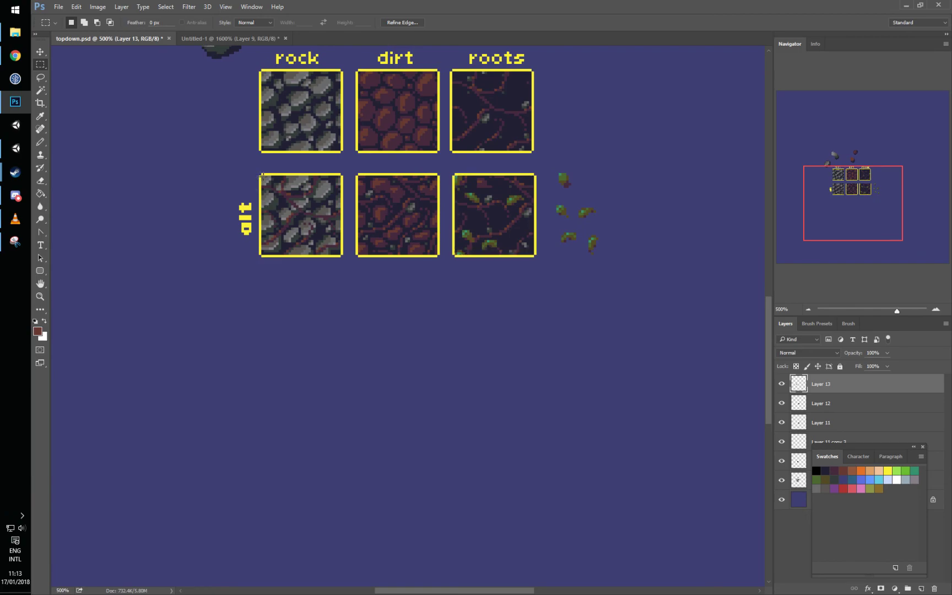
left_click_drag(262, 175, 342, 253)
left_click(260, 178)
left_click_drag(260, 175, 384, 435)
key("ctrl+j")
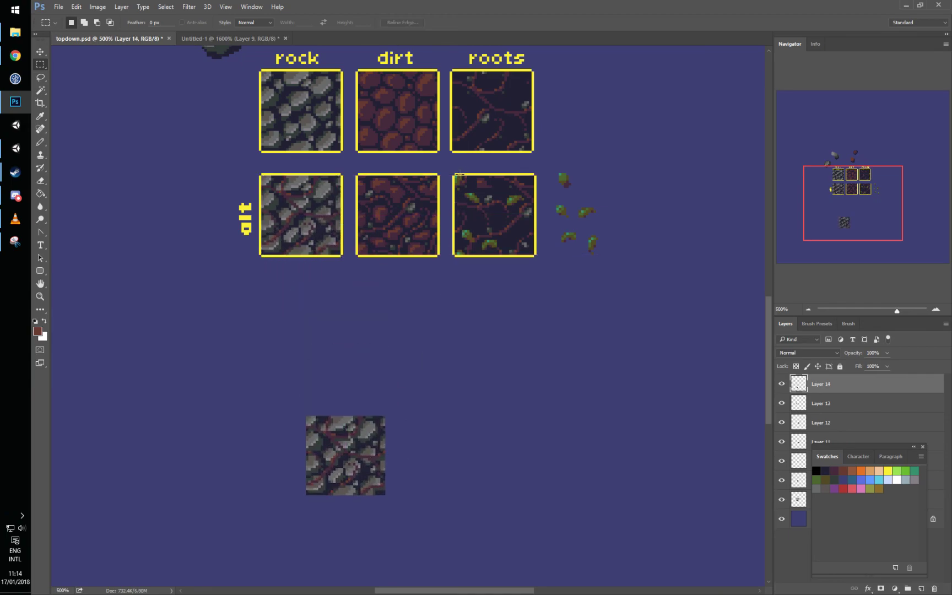
Step: Duplicate the alternate roots tile onto a new layer near the rock copy and set its opacity to 60%
left_click_drag(454, 175, 452, 423)
key("ctrl+j")
key("6")
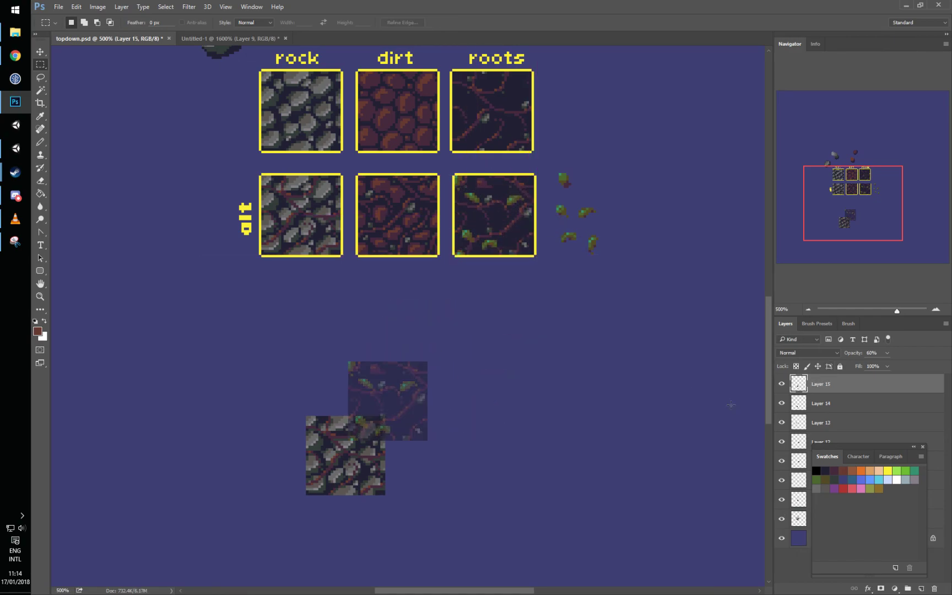
Step: Duplicate the semi-transparent roots tile into a seamless two-by-two block that covers the rock copy
key("shift+Left")
key("shift+Left")
left_click_drag(574, 459, 454, 443)
left_click_drag(389, 531, 433, 488)
key("ctrl+j")
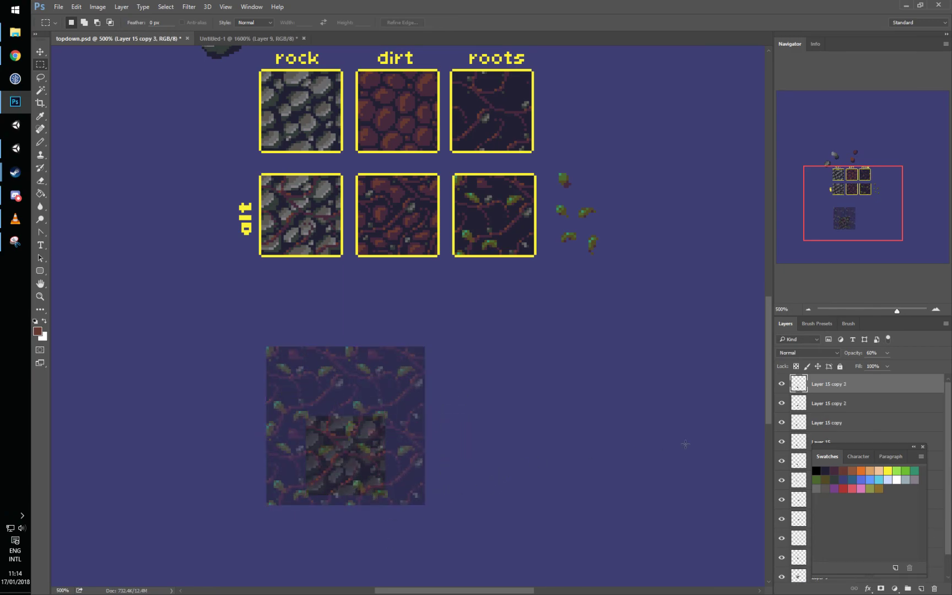
Step: Set the four roots copies to 100% opacity and merge them into one layer
left_click(800, 441, "shift")
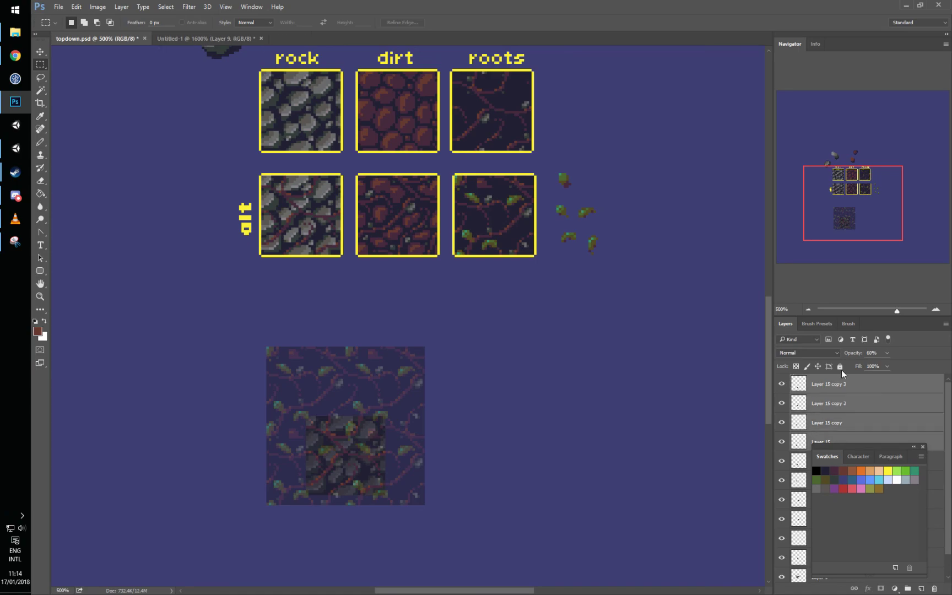
left_click_drag(891, 365, 912, 368)
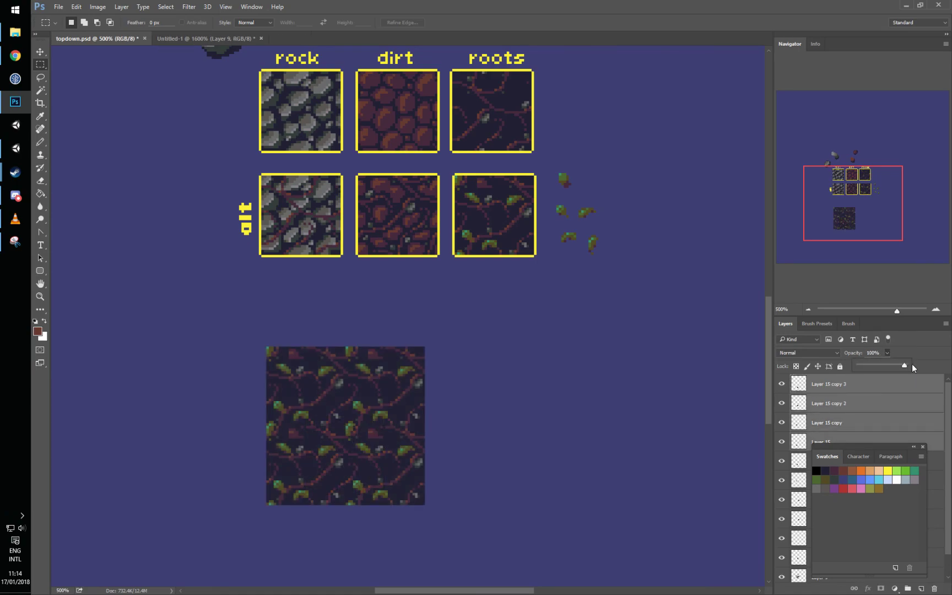
key("ctrl+e")
Step: Copy the part of the merged roots block that covers the rock copy and place it in the alternate roots frame
left_click(802, 403, "ctrl")
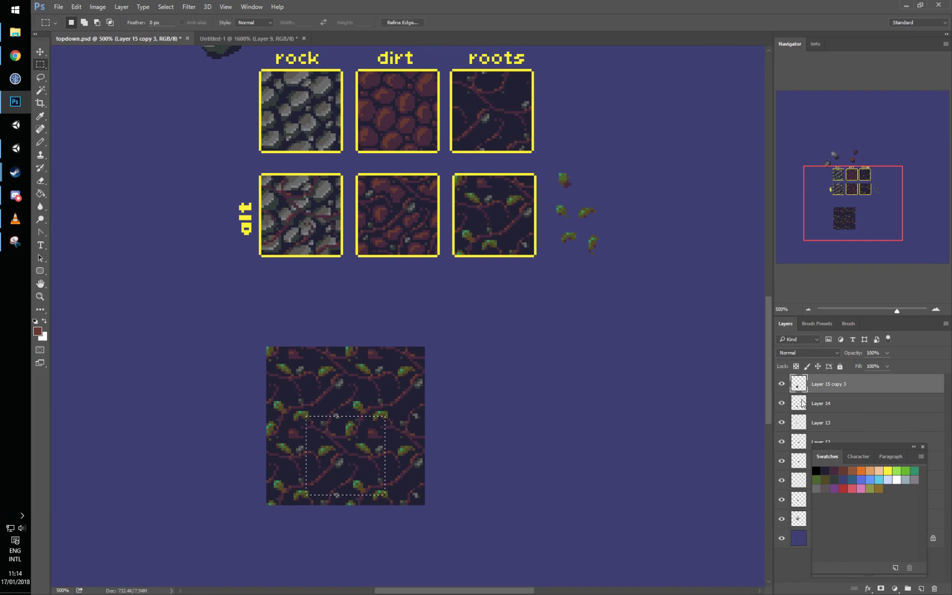
key("ctrl+j")
left_click_drag(484, 515, 634, 278)
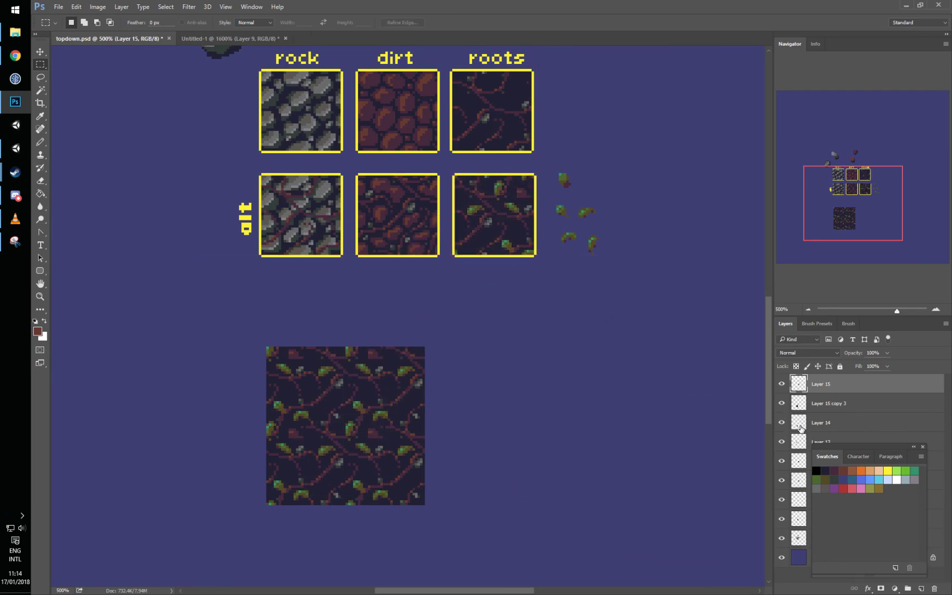
Step: Merge all layers above the background into one and erase the roots block below the tile set
left_click(799, 541, "shift")
key("ctrl+e")
left_click_drag(245, 336, 496, 558)
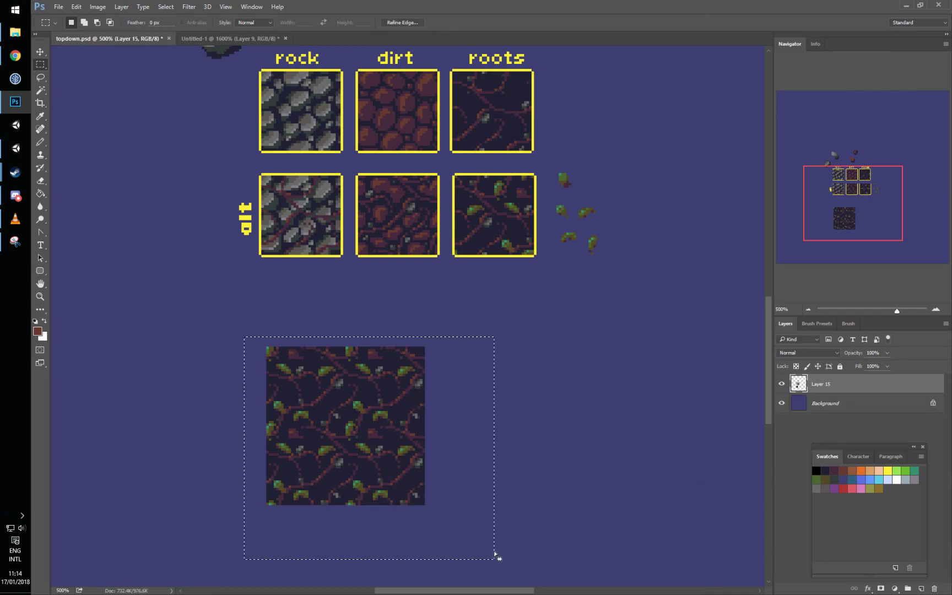
key("Delete")
key("ctrl+d")
left_click_drag(600, 198, 605, 328)
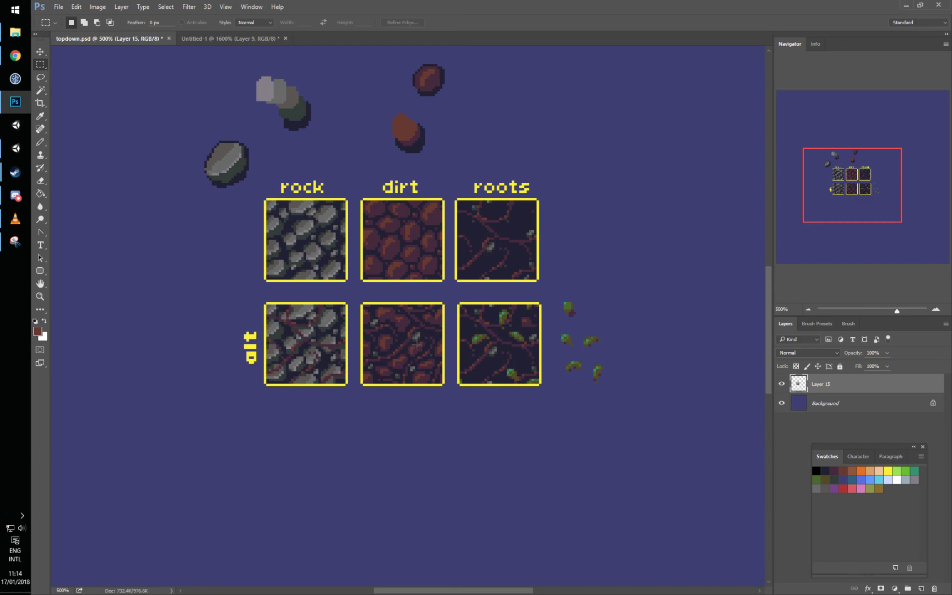
Step: Duplicate the alternate rock tile onto its own layer in the empty area below the tile set
left_click_drag(266, 304, 346, 384)
key("ctrl+j")
left_click_drag(319, 305, 377, 492)
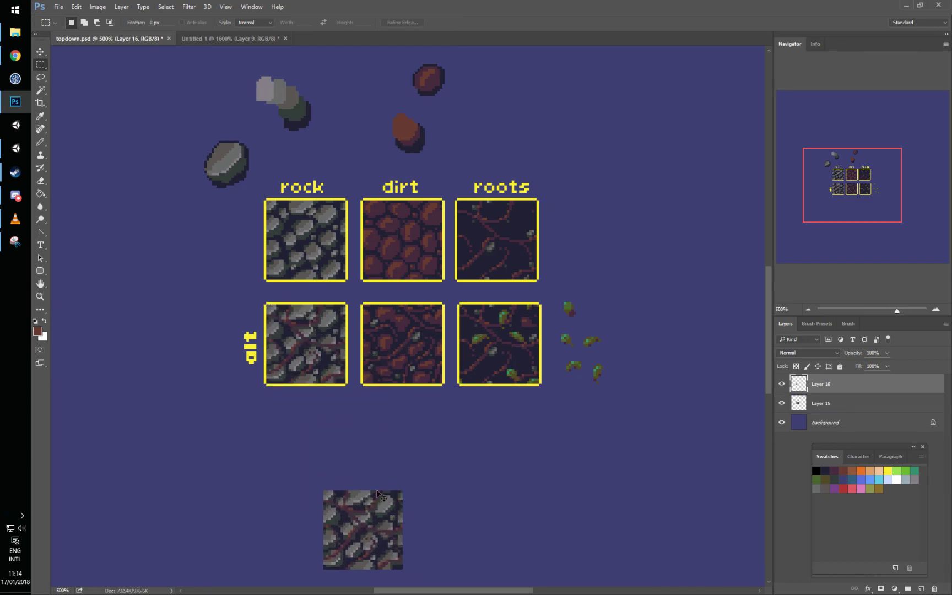
left_click_drag(368, 304, 443, 382)
key("ctrl+d")
left_click_drag(364, 304, 443, 384)
key("ctrl+j")
left_click_drag(414, 346, 457, 533)
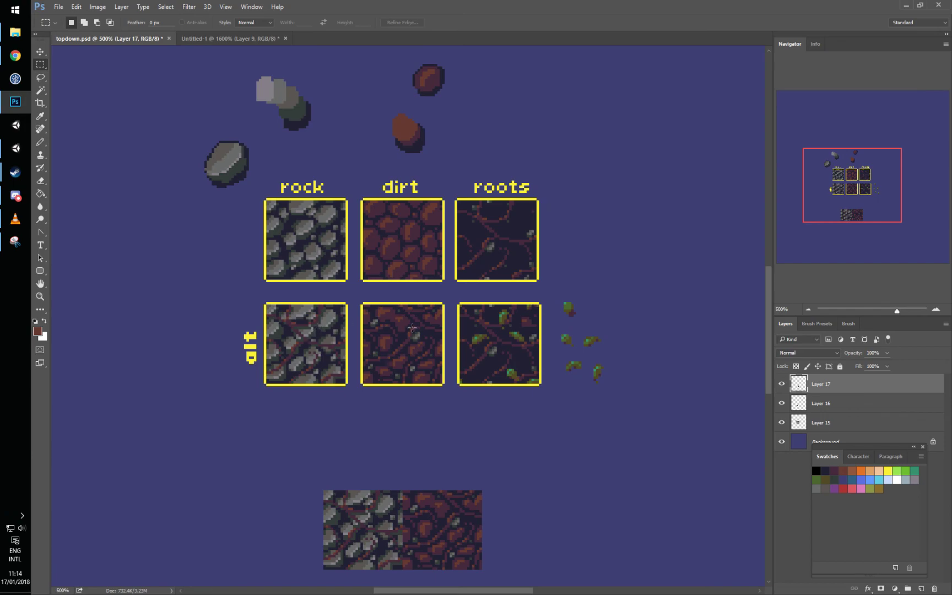
key("ctrl+alt+z")
key("ctrl+alt+z")
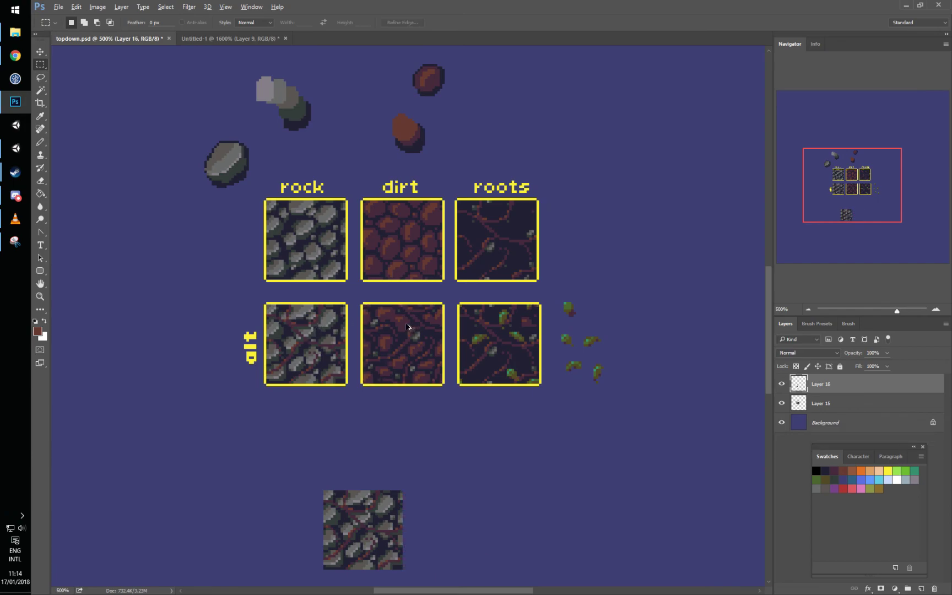
Step: Duplicate the alternate dirt tile at 60% opacity into a seamless two-by-two block that covers the rock copy
mouse_move(363, 303)
left_mouse_down()
mouse_move(442, 378)
mouse_move(434, 456)
mouse_move(442, 551)
left_mouse_up()
key("ctrl+j")
left_click_drag(455, 549, 486, 401)
key("6")
left_click(798, 442, "shift")
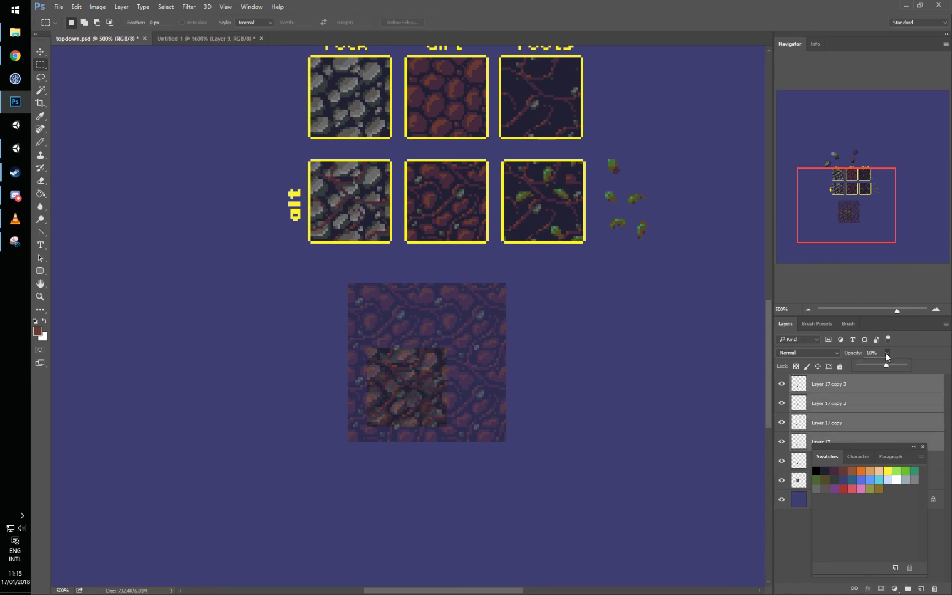
Step: Merge the four dirt copies at 100% opacity and place the part covering the rock copy in the alternate dirt frame
left_click_drag(887, 365, 910, 368)
key("ctrl+e")
left_click(799, 403, "ctrl")
key("ctrl+j")
left_click_drag(442, 436, 480, 251)
Step: Delete the merged dirt block and line up copies of the alternate dirt and roots tiles beside the rock copy
right_click(833, 401)
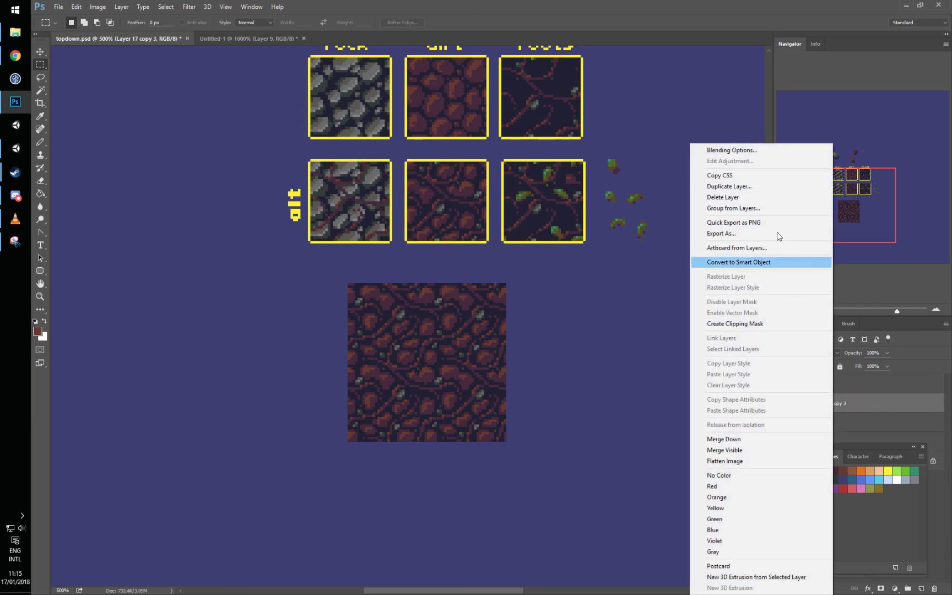
left_click(738, 199)
left_click(829, 386)
left_click_drag(487, 199, 527, 388)
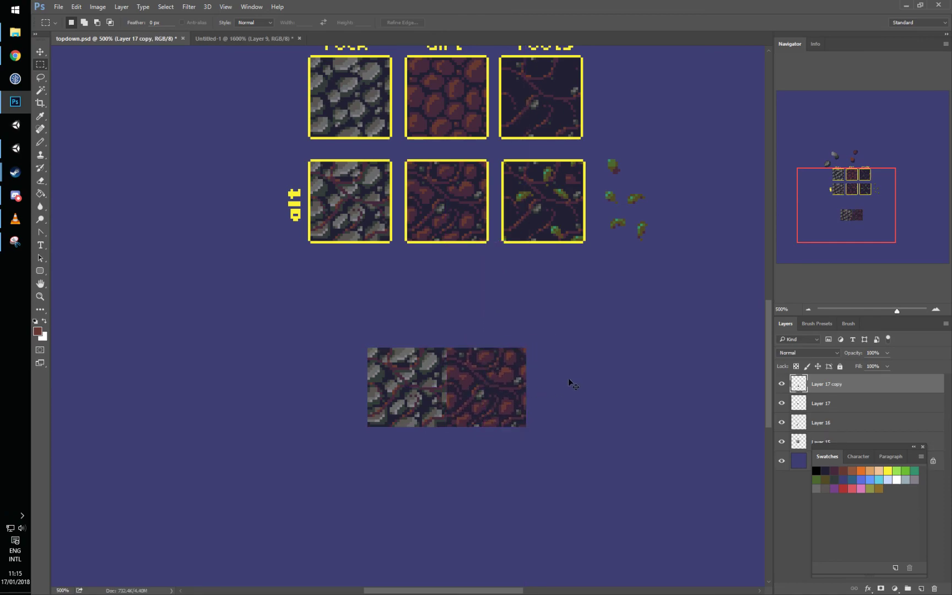
left_click_drag(505, 162, 573, 397)
key("ctrl+j")
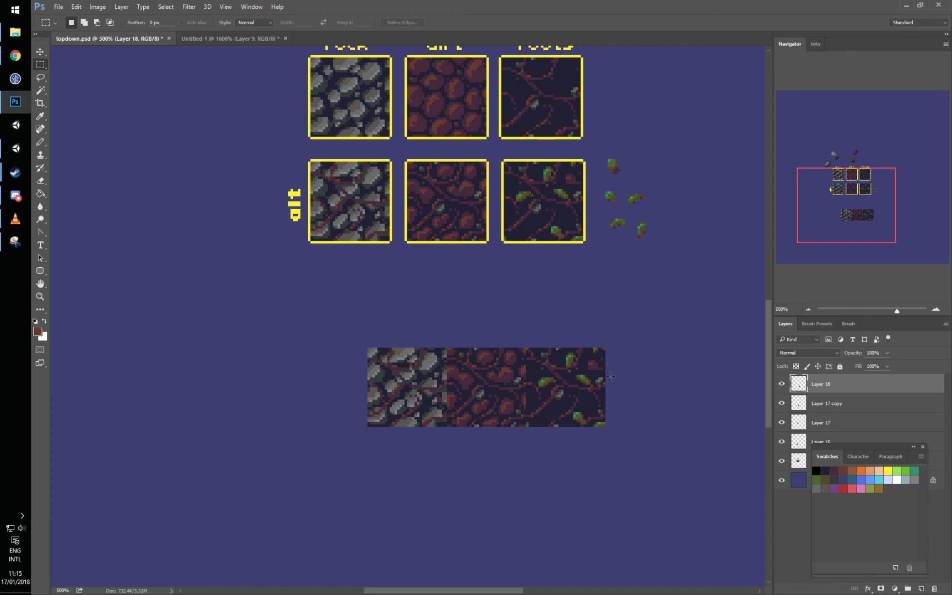
Step: Duplicate the plain dirt tile onto a new layer in the empty area left of the tile set
left_click_drag(614, 265, 564, 299)
scroll(563, 298, "up", 2)
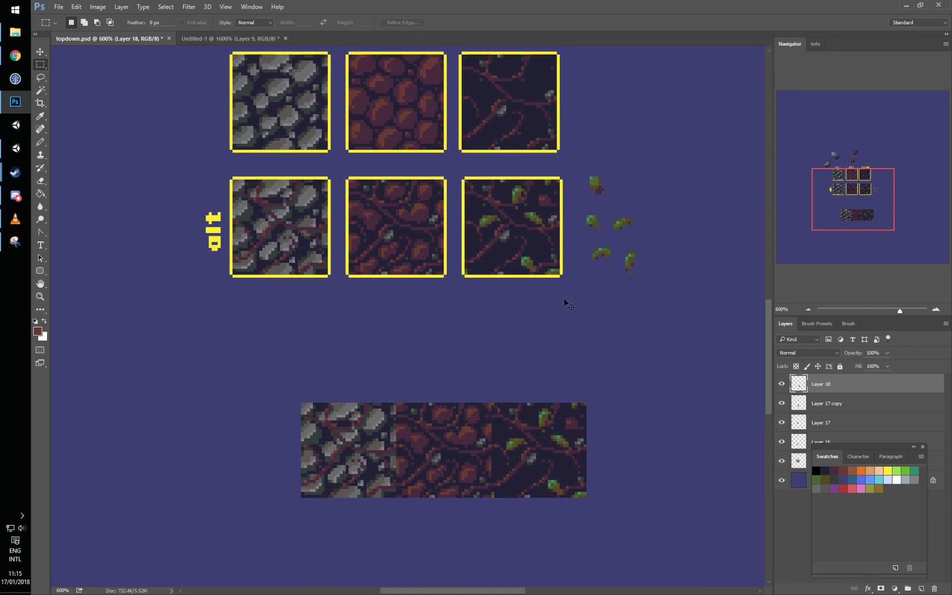
scroll(542, 288, "up", 5)
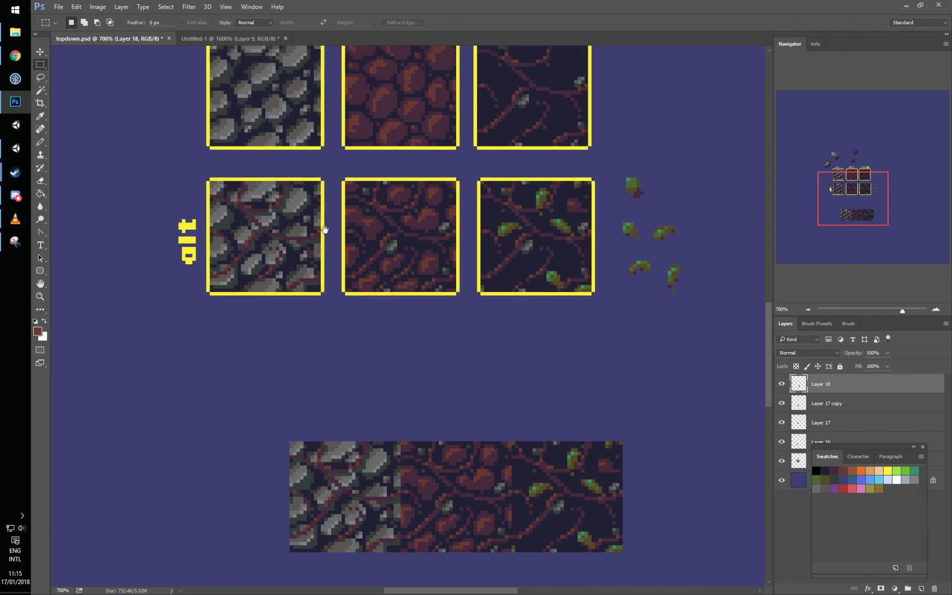
scroll(306, 272, "left", 2)
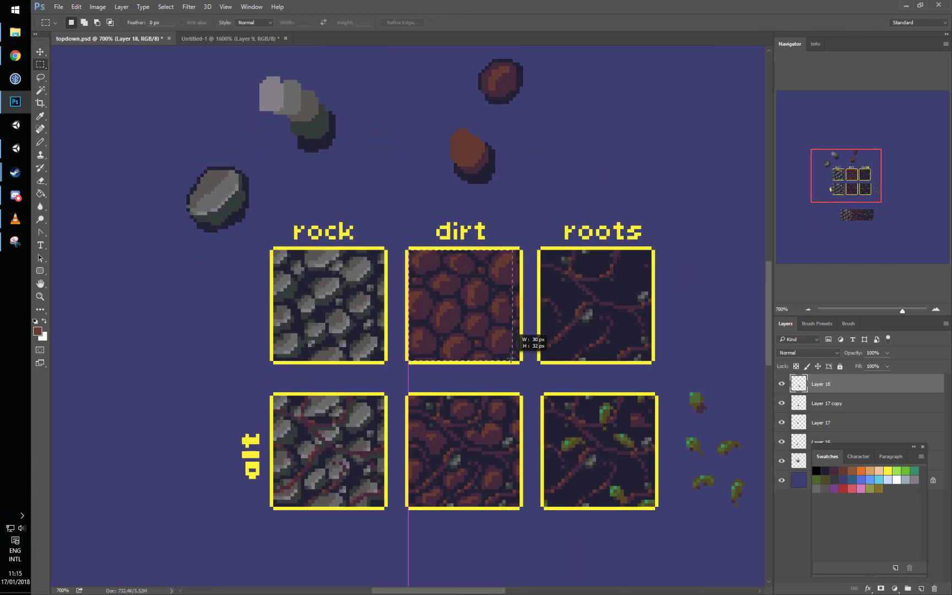
key("ctrl+shift+alt+n")
left_click_drag(550, 289, 423, 283)
left_click_drag(415, 301, 237, 367)
left_click_drag(459, 181, 445, 391)
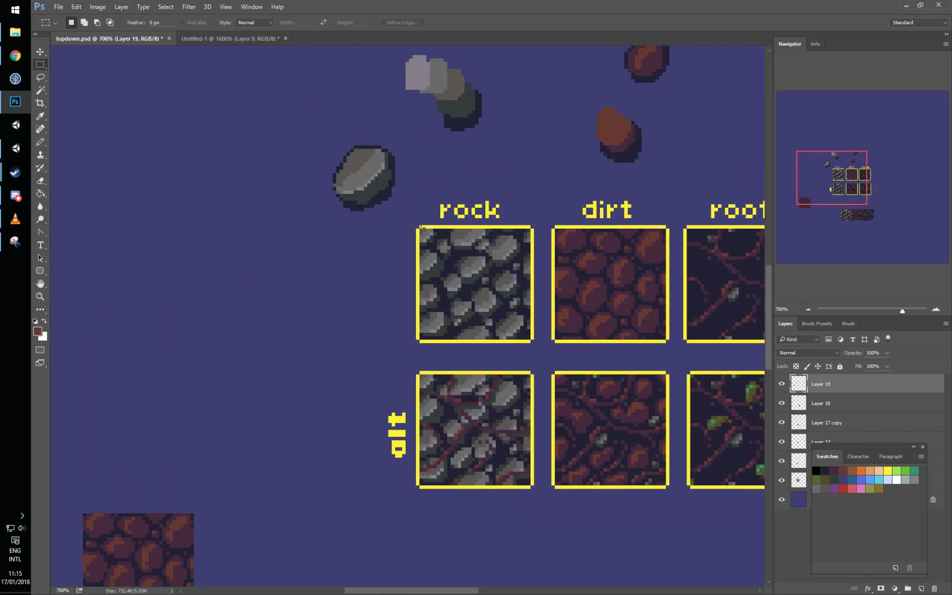
Step: Copy the plain rock tile onto a new layer just above the separate dirt copy
left_click_drag(420, 231, 453, 281)
key("ctrl+shift+c")
key("ctrl+v")
key("ctrl+plus")
key("ctrl+plus")
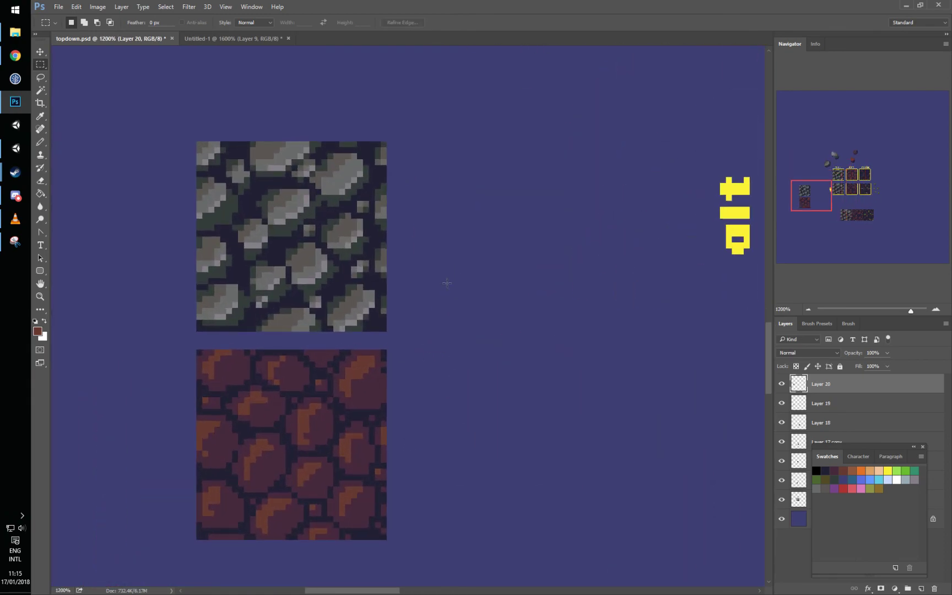
Step: Paint over two clods in the dirt copy with its dark outline colour, using the Pencil tool
key("b")
left_click_drag(300, 344, 380, 328)
left_click(412, 410, "alt")
mouse_move(407, 398)
left_mouse_down()
mouse_move(382, 389)
mouse_move(393, 411)
mouse_move(381, 387)
mouse_move(391, 393)
mouse_move(376, 388)
mouse_move(364, 413)
mouse_move(379, 407)
mouse_move(375, 430)
mouse_move(409, 412)
mouse_move(383, 425)
mouse_move(385, 399)
mouse_move(378, 430)
mouse_move(375, 394)
left_mouse_up()
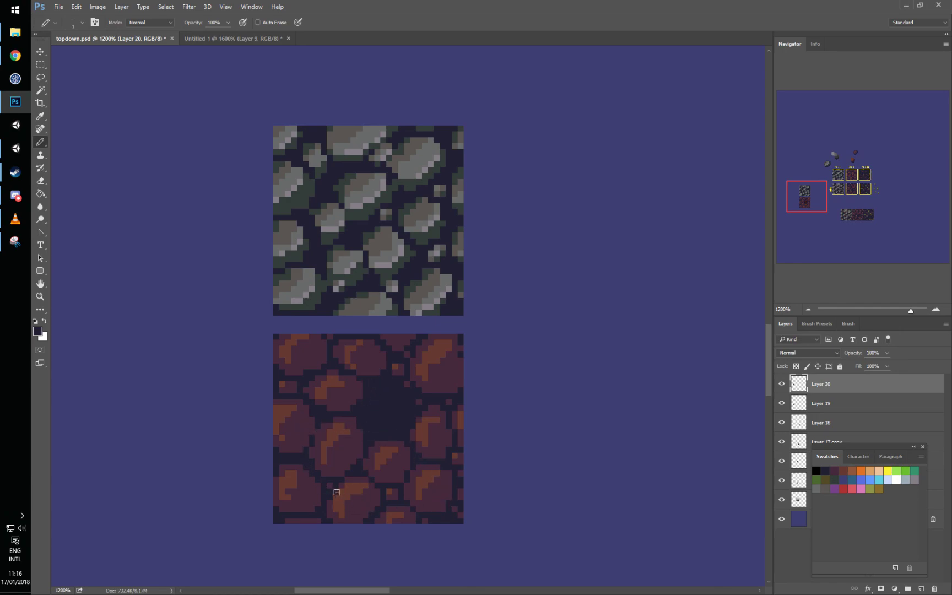
mouse_move(366, 483)
left_mouse_down()
mouse_move(332, 495)
mouse_move(329, 512)
mouse_move(358, 516)
mouse_move(352, 522)
mouse_move(380, 505)
mouse_move(365, 486)
mouse_move(337, 498)
mouse_move(329, 486)
mouse_move(333, 503)
mouse_move(352, 494)
mouse_move(338, 515)
mouse_move(378, 494)
mouse_move(359, 492)
left_mouse_up()
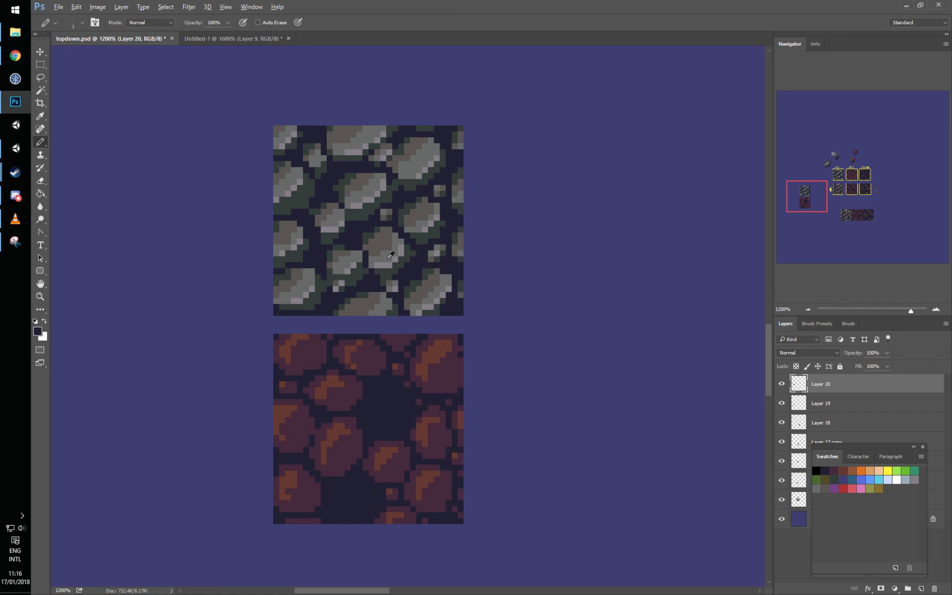
Step: Paint two stone shapes into the cleared gaps with the dark green shadow colour sampled from the rock tile
left_click(400, 268, "alt")
mouse_move(386, 398)
left_mouse_down()
mouse_move(397, 418)
mouse_move(388, 396)
mouse_move(379, 433)
mouse_move(396, 388)
mouse_move(365, 426)
mouse_move(395, 411)
left_mouse_up()
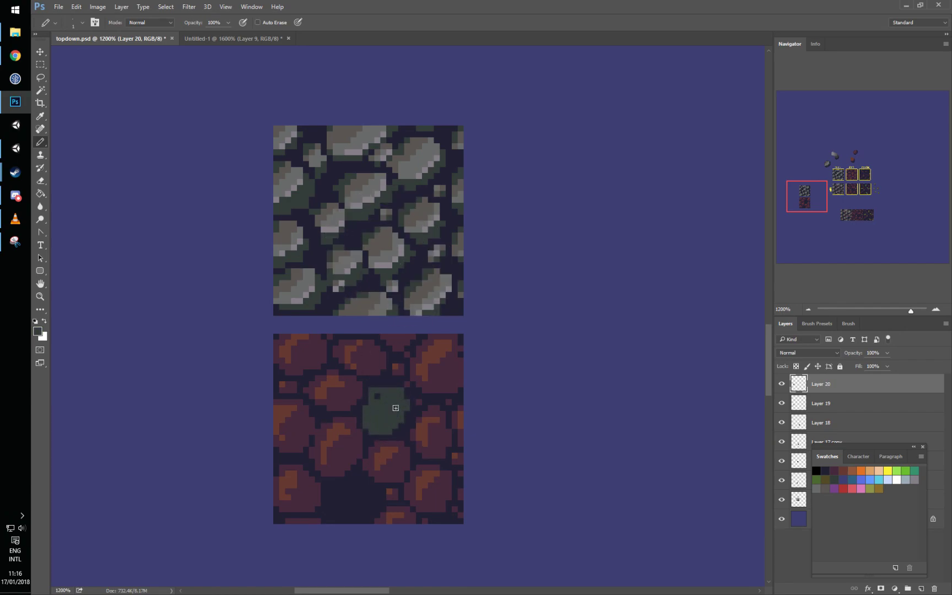
mouse_move(357, 493)
left_mouse_down()
mouse_move(358, 516)
mouse_move(351, 488)
mouse_move(355, 523)
mouse_move(361, 491)
mouse_move(352, 512)
mouse_move(346, 489)
mouse_move(346, 514)
mouse_move(328, 496)
mouse_move(357, 505)
left_mouse_up()
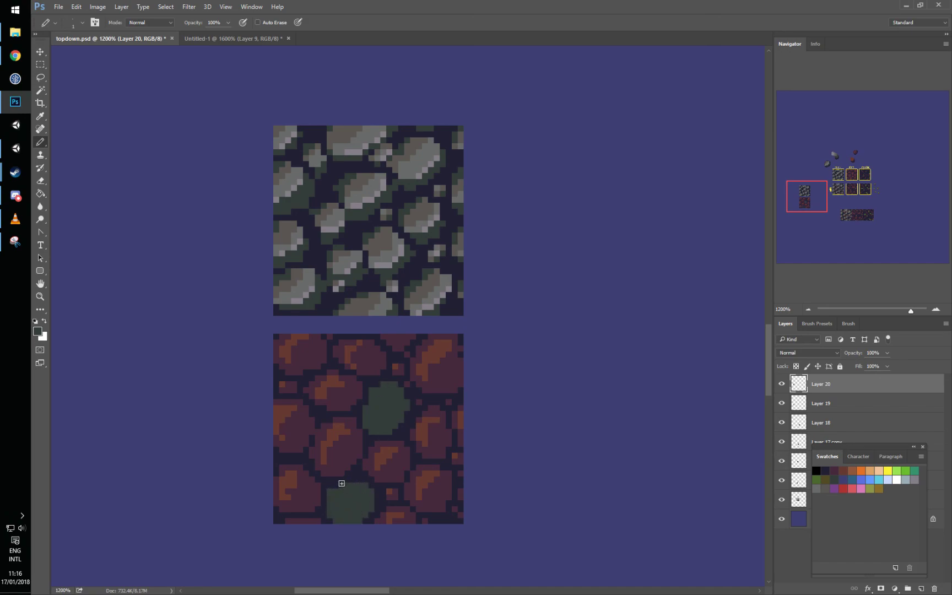
Step: Shade both stones with the brown-grey, light grey and highlight colours sampled from the rock tile
left_click(388, 249, "alt")
mouse_move(373, 425)
left_mouse_down()
mouse_move(395, 399)
mouse_move(392, 385)
mouse_move(365, 425)
mouse_move(392, 383)
mouse_move(397, 403)
left_mouse_up()
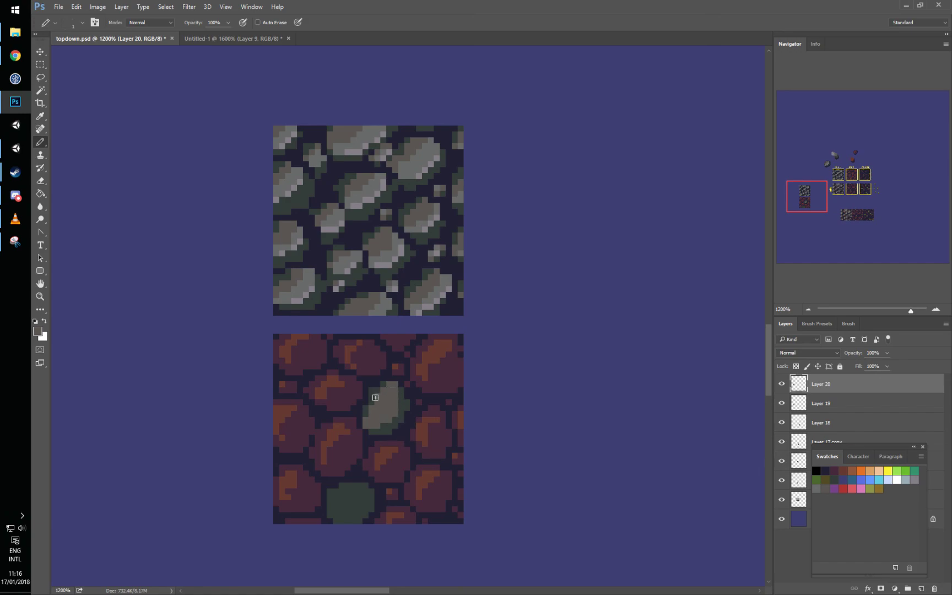
mouse_move(334, 515)
left_mouse_down()
mouse_move(358, 506)
mouse_move(363, 485)
mouse_move(336, 510)
mouse_move(345, 504)
left_mouse_up()
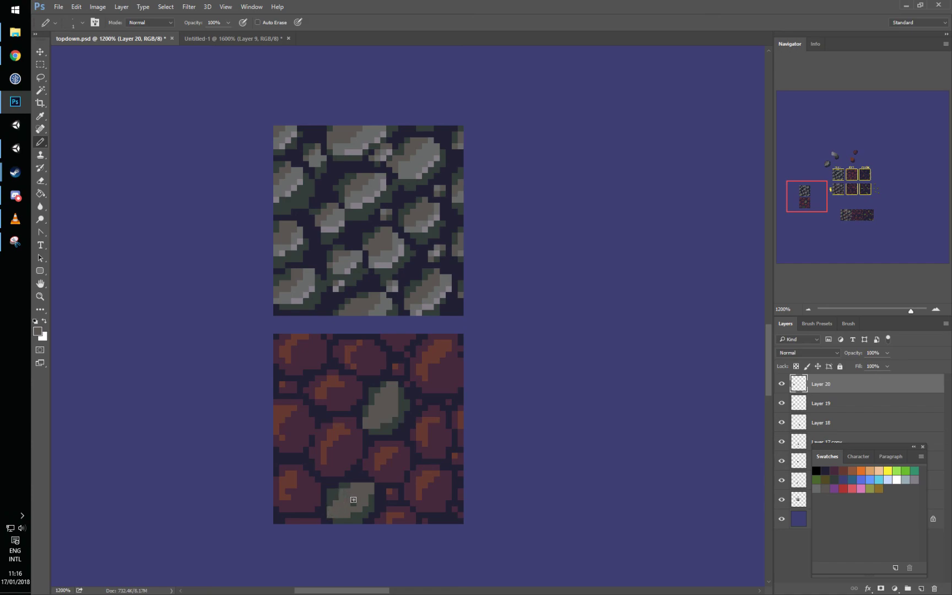
left_click(397, 249, "alt")
mouse_move(383, 416)
left_mouse_down()
mouse_move(391, 398)
mouse_move(395, 415)
left_mouse_up()
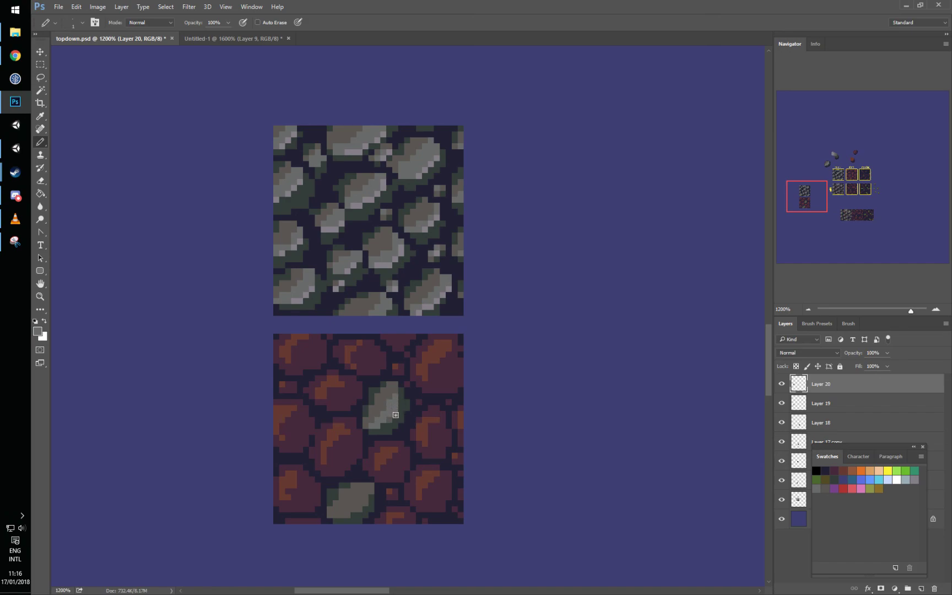
left_click_drag(337, 514, 369, 487)
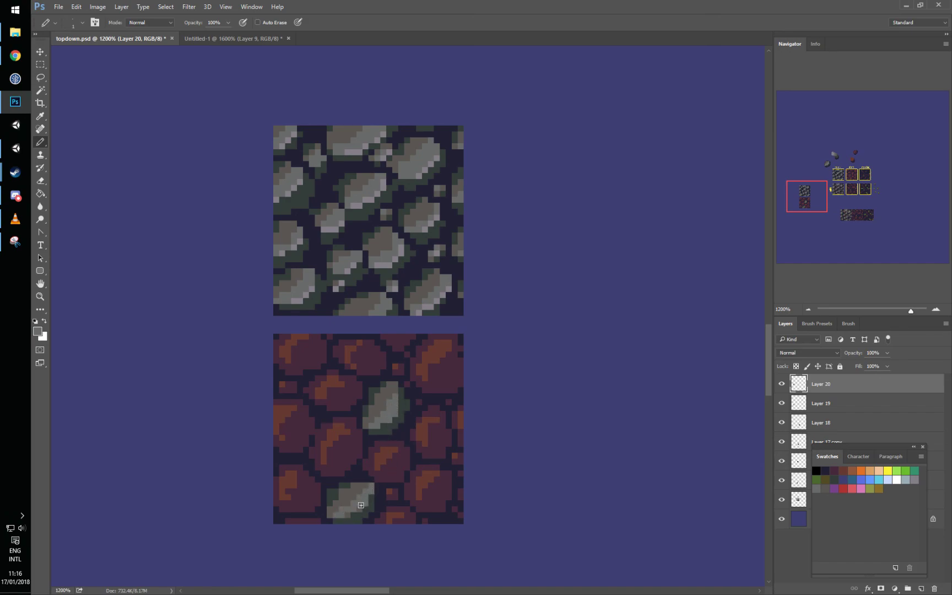
left_click(450, 289, "alt")
Step: Copy the edited dirt tile into the Untitled-1 document and reapply the last filter to shift it around its edges
key("m")
left_click_drag(273, 333, 463, 523)
key("ctrl+c")
key("ctrl+Tab")
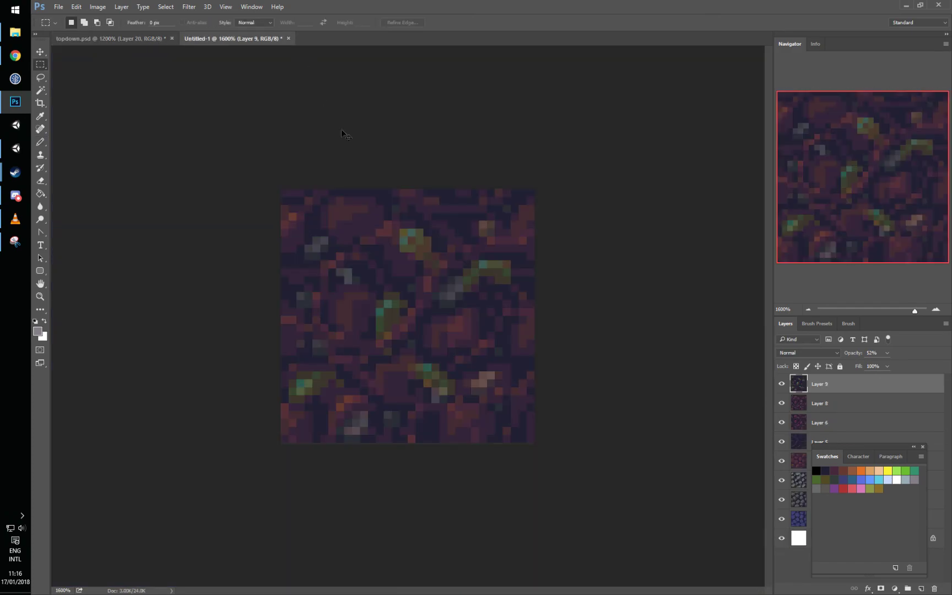
key("ctrl+v")
key("ctrl+f")
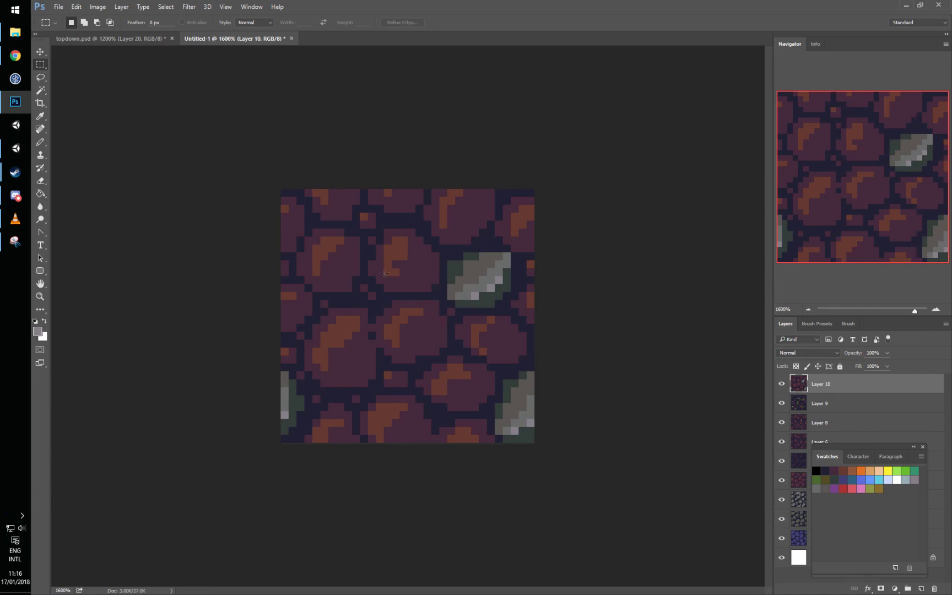
Step: Shift the tile again with the last filter and paint out the large clod with the dark outline colour
key("b")
left_click(364, 246, "alt")
mouse_move(342, 235)
left_mouse_down()
mouse_move(310, 242)
mouse_move(306, 267)
mouse_move(315, 276)
left_mouse_up()
key("ctrl+z")
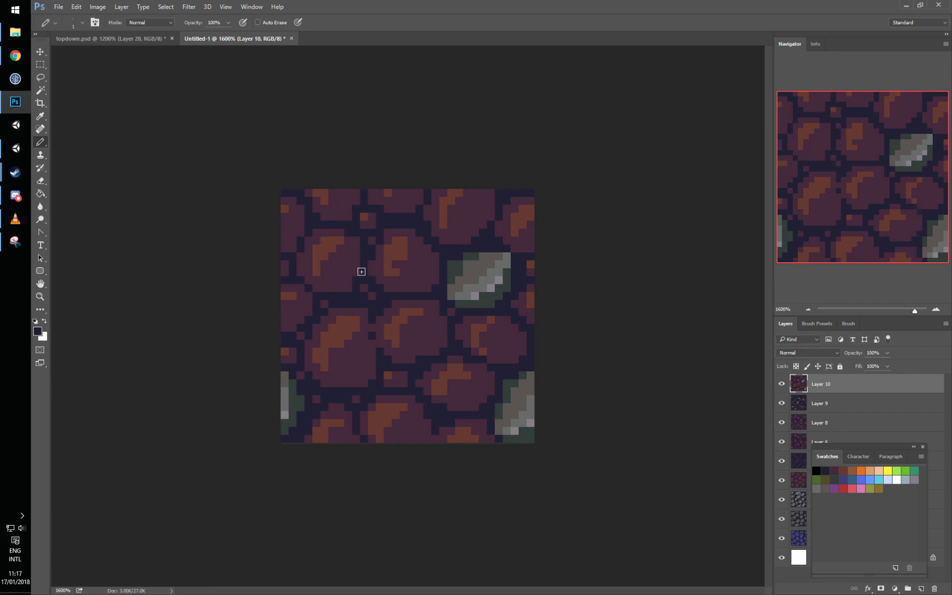
key("ctrl+f")
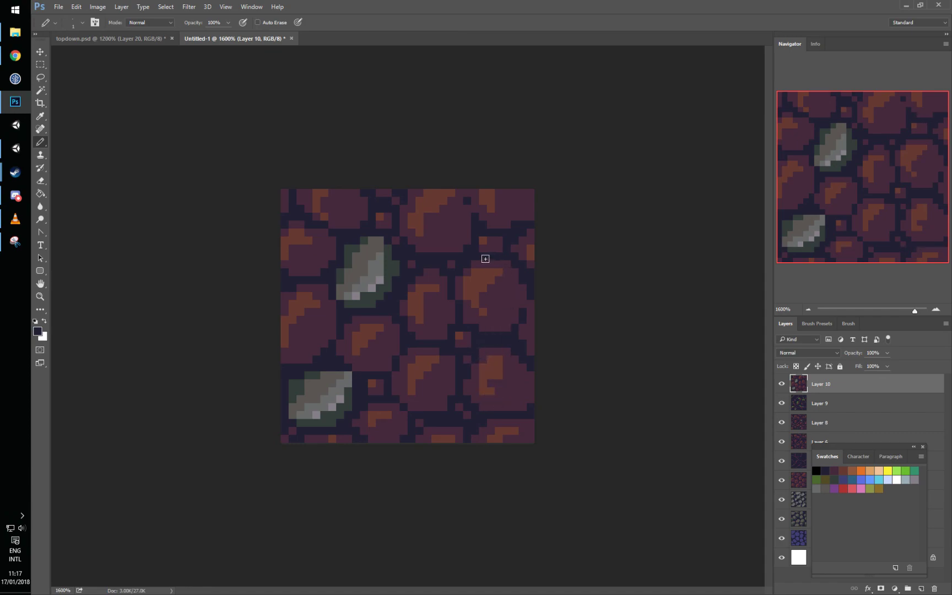
mouse_move(470, 323)
left_mouse_down()
mouse_move(514, 323)
mouse_move(508, 267)
mouse_move(465, 297)
mouse_move(480, 332)
mouse_move(468, 301)
mouse_move(495, 304)
mouse_move(512, 282)
mouse_move(495, 325)
left_mouse_up()
left_click(497, 329)
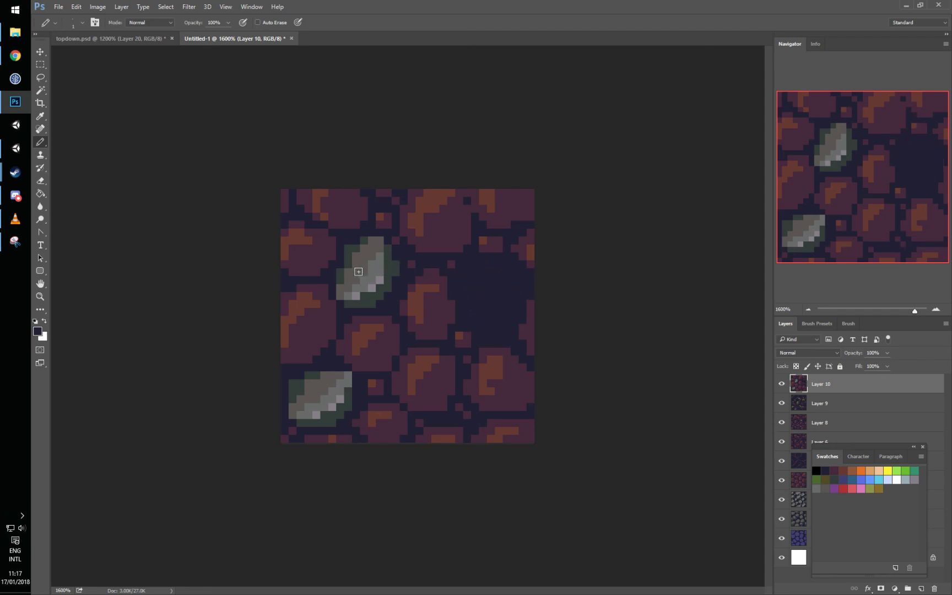
Step: Paint a dark green stone base in the cleared gap and a small shaded dirt clod above it
left_click(397, 263, "alt")
mouse_move(492, 288)
left_mouse_down()
mouse_move(473, 329)
mouse_move(508, 294)
left_mouse_up()
mouse_move(483, 330)
left_mouse_down()
mouse_move(483, 312)
mouse_move(493, 312)
left_mouse_up()
mouse_move(489, 270)
left_mouse_down()
mouse_move(472, 249)
mouse_move(515, 266)
mouse_move(492, 256)
left_mouse_up()
left_click(532, 246, "alt")
left_click(497, 257, "alt")
left_click(483, 242)
left_click(492, 256)
left_click(498, 250)
Step: Shade the new stone with brown-grey, light grey and highlight pixels and clean up its edge with the outline colour
left_click(375, 260, "alt")
mouse_move(481, 329)
left_mouse_down()
mouse_move(506, 298)
mouse_move(466, 325)
mouse_move(503, 289)
mouse_move(477, 311)
mouse_move(484, 308)
mouse_move(464, 308)
mouse_move(479, 325)
mouse_move(507, 304)
mouse_move(492, 322)
left_mouse_up()
left_click(483, 305)
left_click(375, 269, "alt")
left_click(491, 306)
left_click(506, 295)
left_click(474, 328)
left_click(488, 308, "alt")
left_click(491, 303)
left_click(387, 276, "alt")
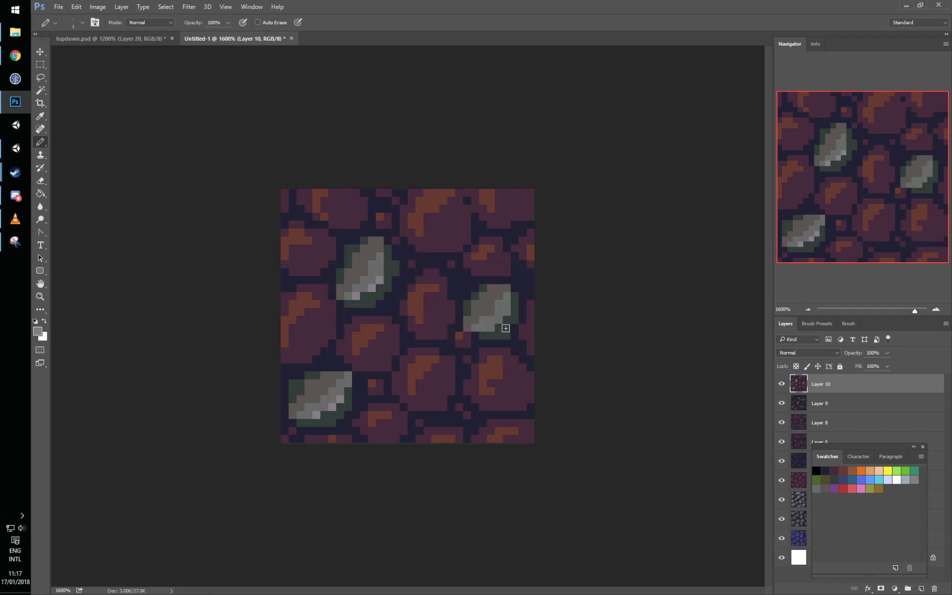
left_click(492, 327)
left_click(501, 318)
left_click(479, 343, "alt")
left_click(466, 327)
Step: Add a tiny stone between the two lower clods, with a dark green base and a light grey pixel
left_click(505, 332, "alt")
left_click(459, 408)
left_click(466, 413)
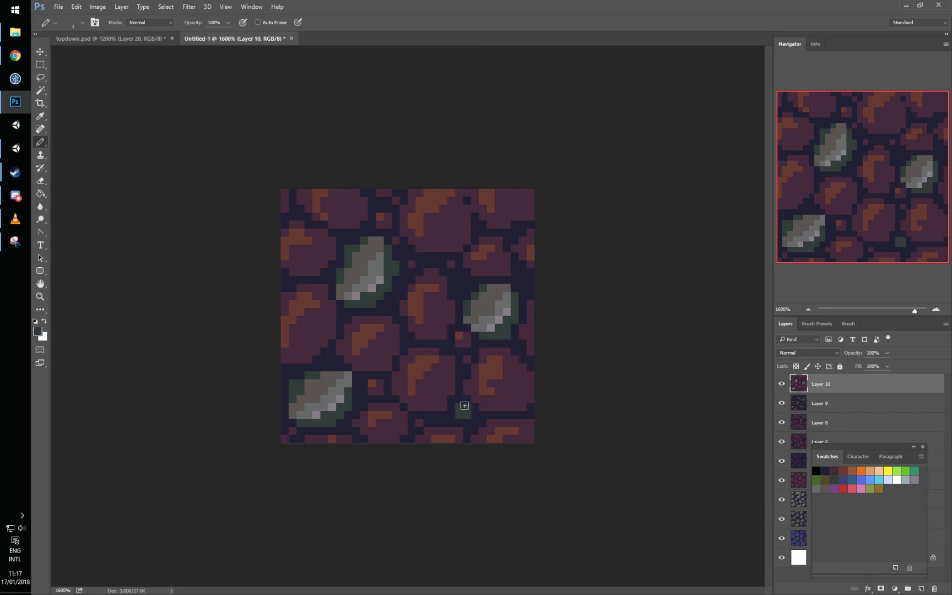
left_click(493, 312, "alt")
left_click(460, 407)
Step: Shift the tile with the last filter and add single dark green pebble pixels in the gaps between clods
key("ctrl+f")
left_click(479, 375, "alt")
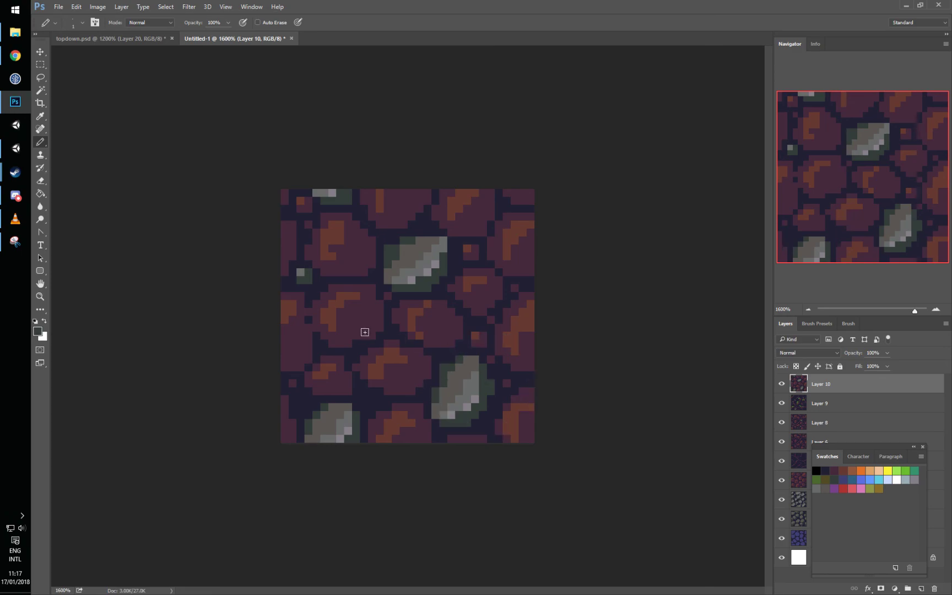
left_click(319, 351)
left_click(323, 350, "alt")
left_click_drag(308, 351, 308, 361)
left_click(319, 349, "alt")
left_click(317, 349)
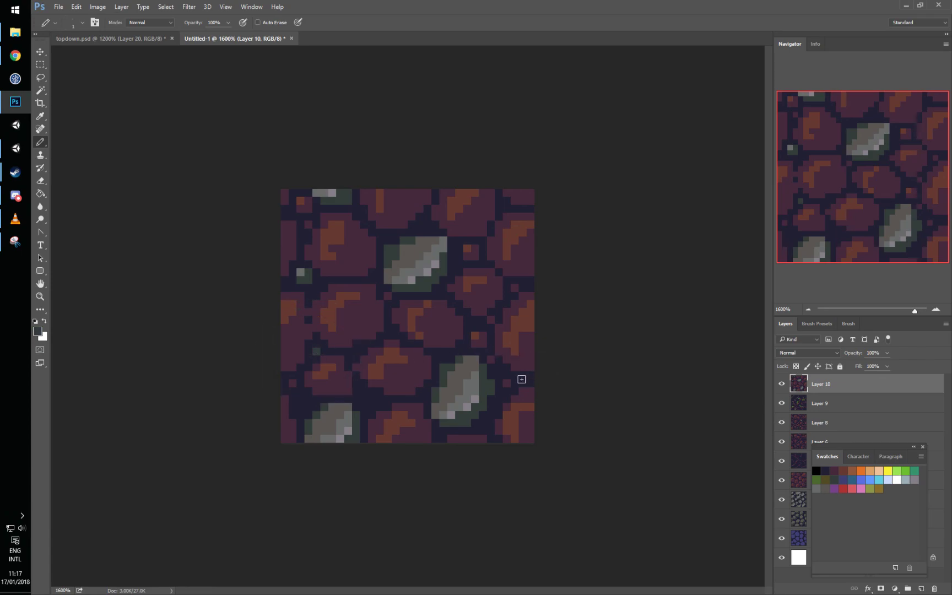
left_click(505, 385)
left_click(513, 286)
Step: Shift the tile once more with the last filter and paste a copy of it over the dirt copy in topdown.psd
key("ctrl+f")
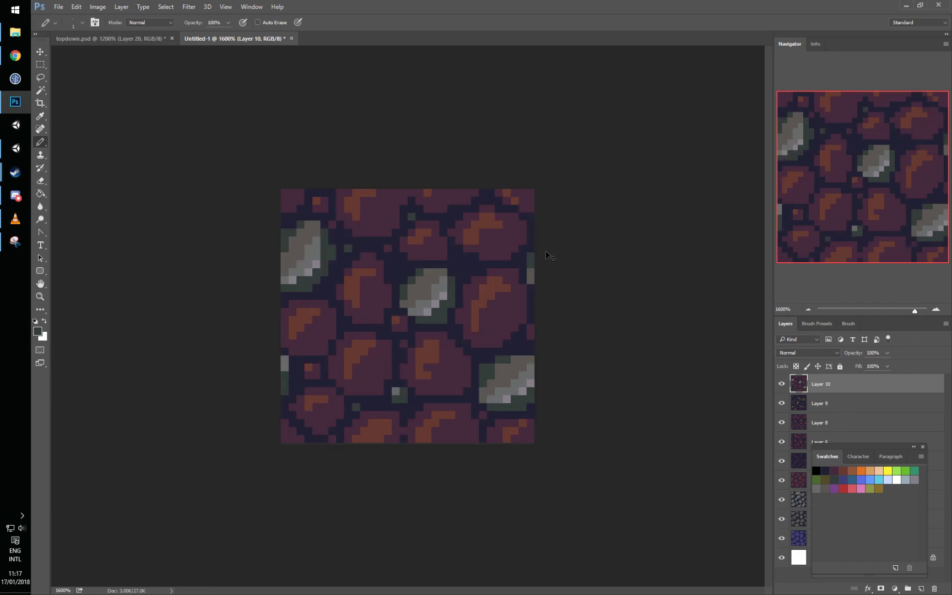
key("ctrl+a")
left_click(143, 41)
key("ctrl+v")
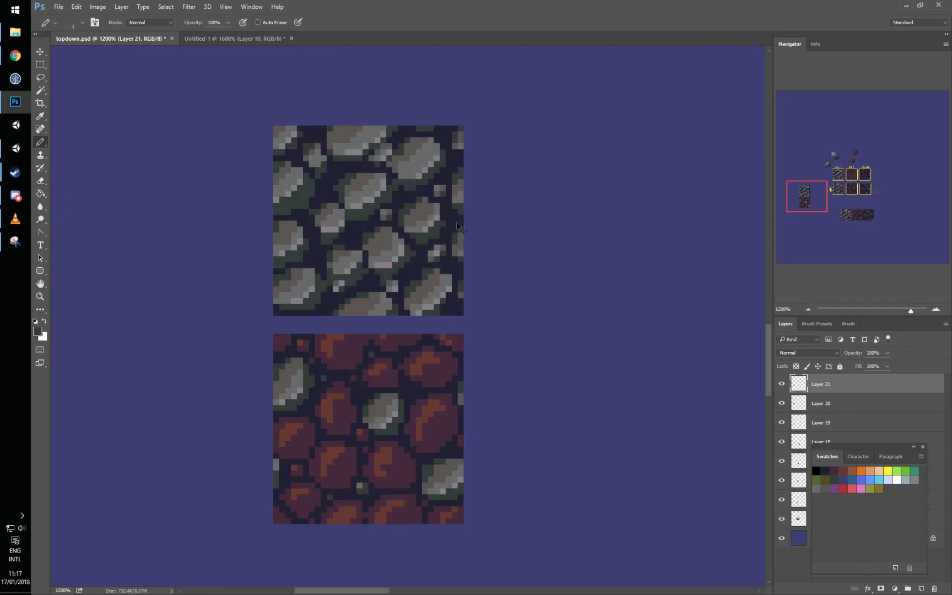
Step: Place a copy of the stone-mixed dirt tile below the combined tile strip
key("ctrl+1")
key("ctrl+plus")
key("ctrl+plus")
scroll(441, 276, "up", 1)
left_click_drag(277, 450, 378, 434)
left_click_drag(367, 478, 421, 377)
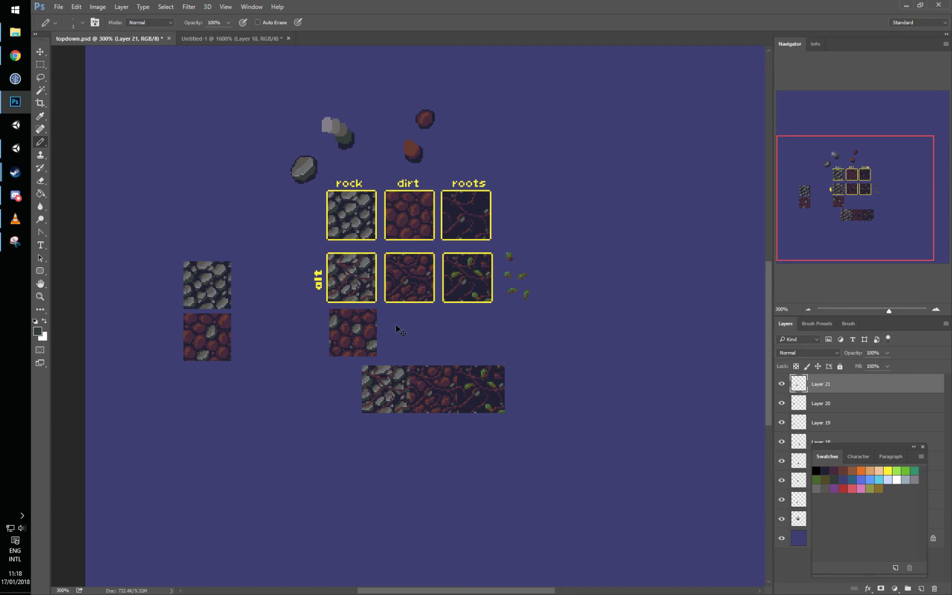
left_click_drag(389, 335, 445, 429)
Step: Merge all tile layers above the background into one and shift the strip's rock tile 40 px away from its neighbour
key("m")
left_click_drag(359, 361, 409, 421)
scroll(424, 438, "up", 2)
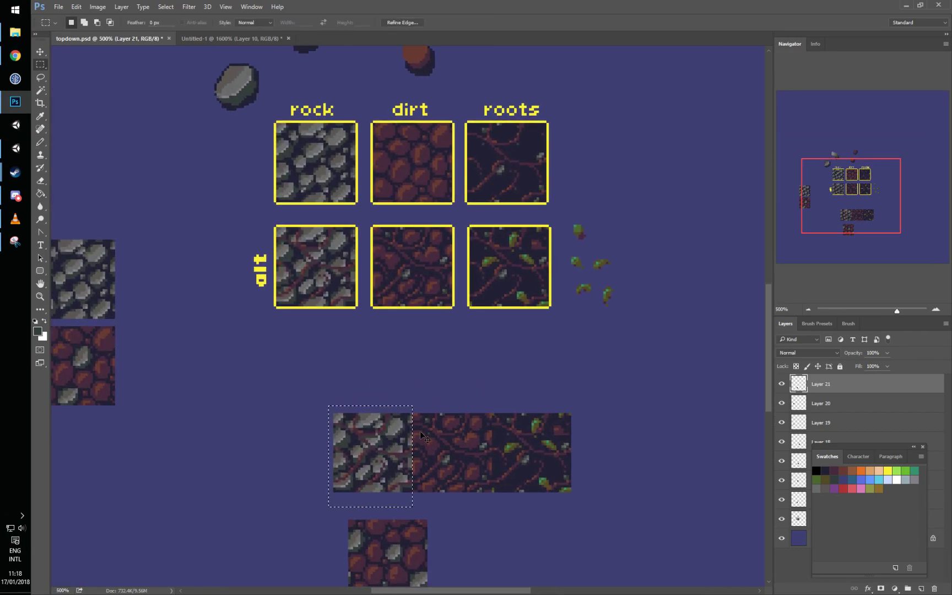
left_click(420, 436, "ctrl")
key("Return")
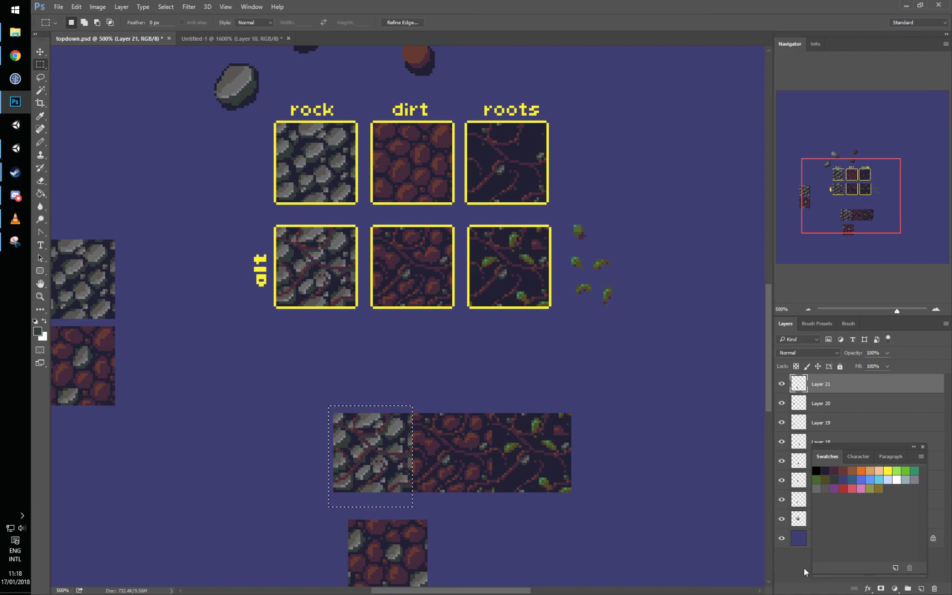
left_click(801, 517, "shift")
key("ctrl+e")
key("ctrl+shift+Left")
key("ctrl+shift+Left")
key("ctrl+shift+Left")
key("ctrl+shift+Left")
key("ctrl+d")
Step: Move the stone-mixed dirt tile into the strip, flush against the dirt-and-roots tile
left_click_drag(435, 535, 445, 469)
left_click_drag(335, 445, 452, 547)
left_click_drag(410, 509, 397, 406)
key("ctrl+d")
Step: Nudge the strip's rock tile a net 8 px toward the stone-mixed dirt tile so their edges meet
left_click_drag(244, 337, 327, 438)
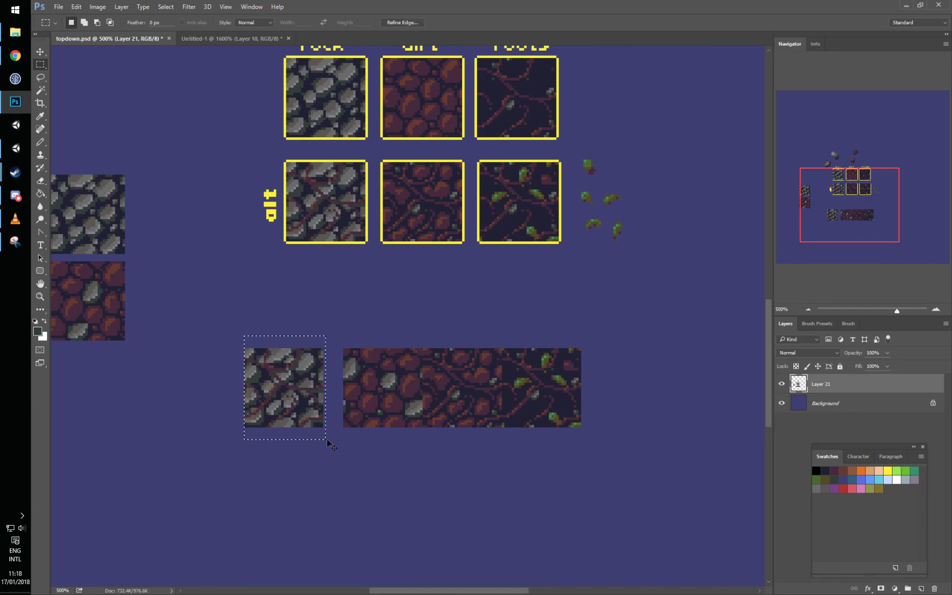
key("ctrl+shift+Right")
key("ctrl+Left")
key("ctrl+Left")
key("ctrl+Left")
key("ctrl+Left")
key("ctrl+Right")
key("ctrl+Right")
key("ctrl+d")
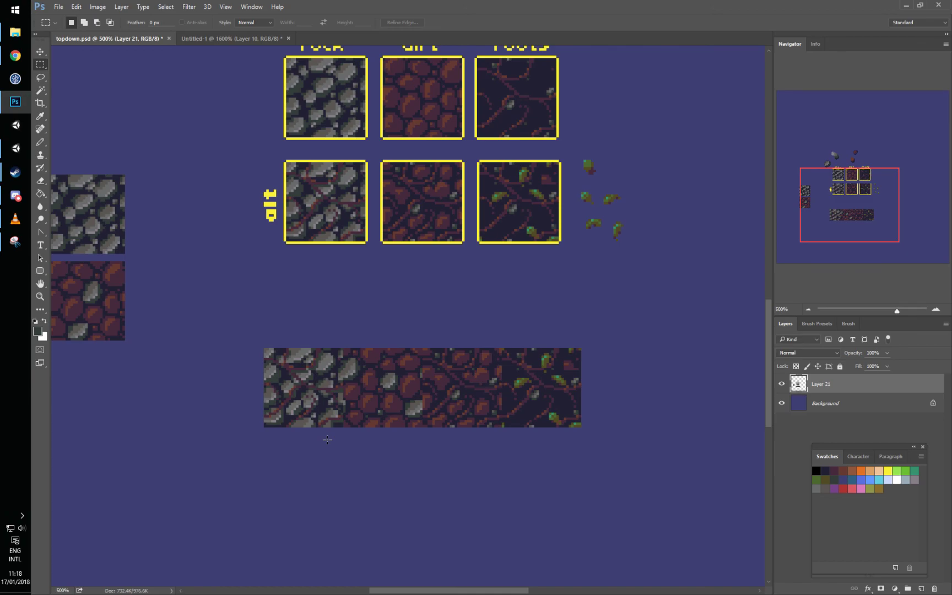
Step: Touch up the stone at the seam between the rock and stone-mixed dirt tiles with Pencil pixels in sampled stone shades
key("ctrl+plus")
key("ctrl+plus")
key("ctrl+plus")
key("b")
left_click(312, 435, "alt")
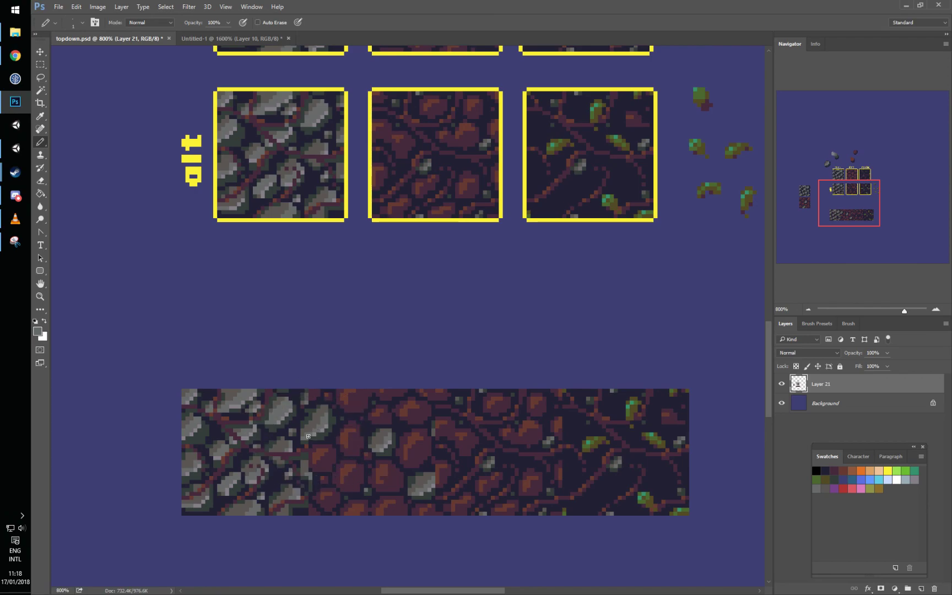
left_click(317, 435, "alt")
left_click_drag(411, 462, 425, 417)
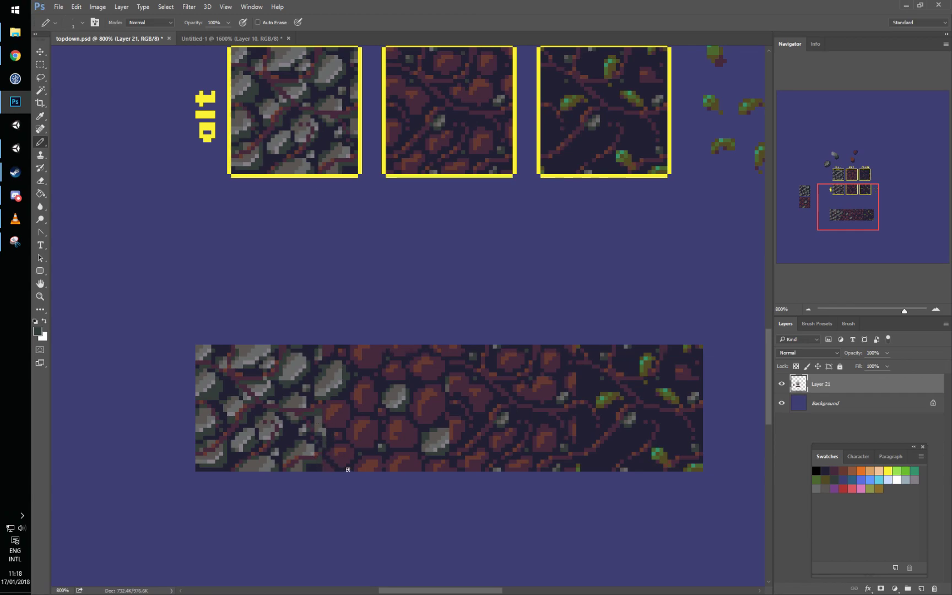
key("ctrl+minus")
key("ctrl+minus")
key("ctrl+minus")
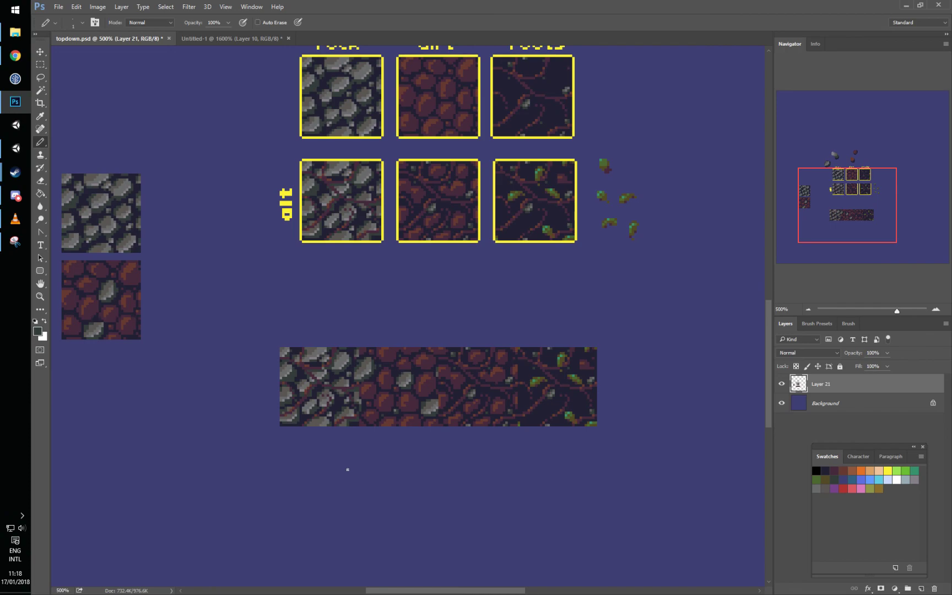
key("ctrl+minus")
key("ctrl+minus")
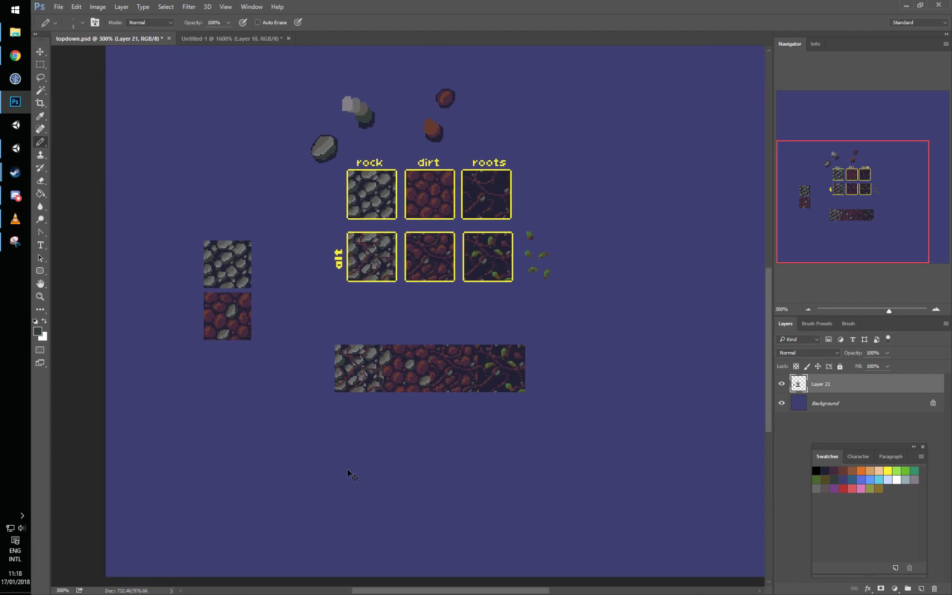
Step: Switch to Unity to examine the ground tiles applied in the 3D scene, and return to the tile sheet in Photoshop
left_click(15, 148)
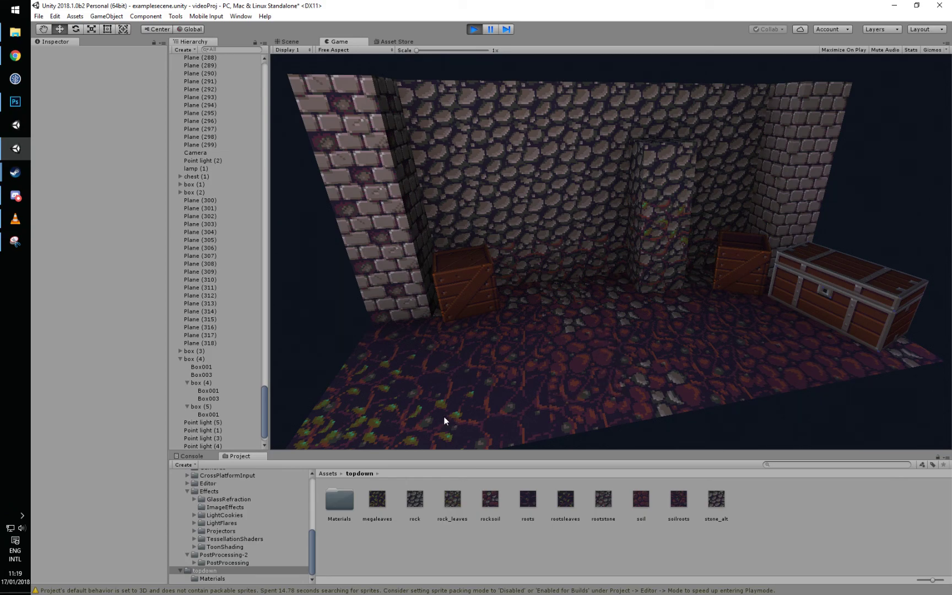
left_click(15, 101)
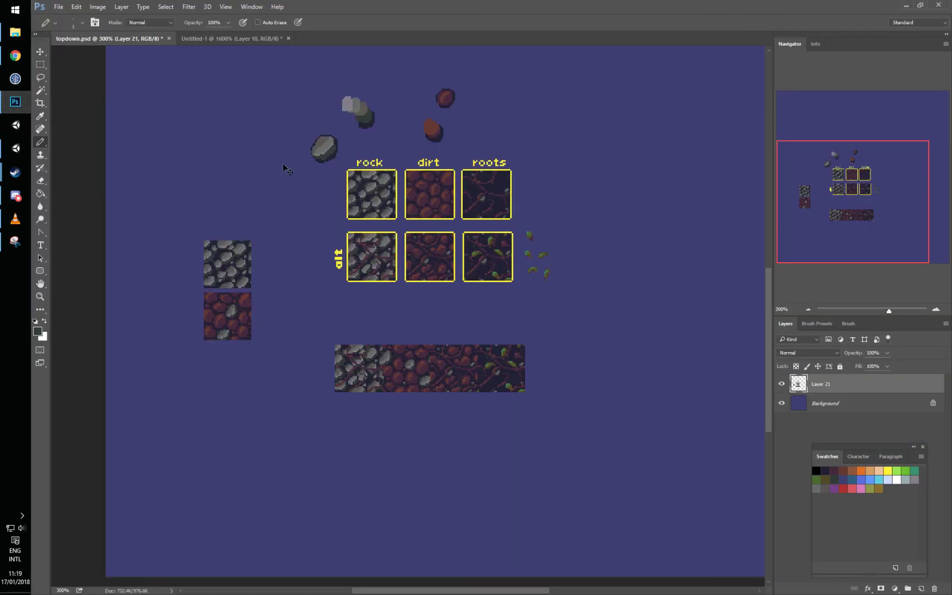
key("ctrl+plus")
left_click_drag(292, 161, 309, 249)
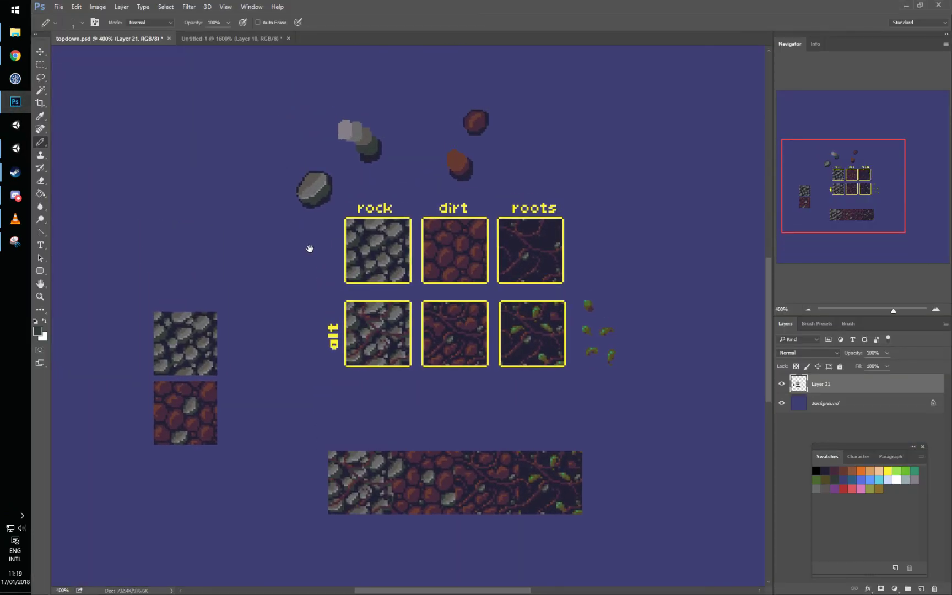